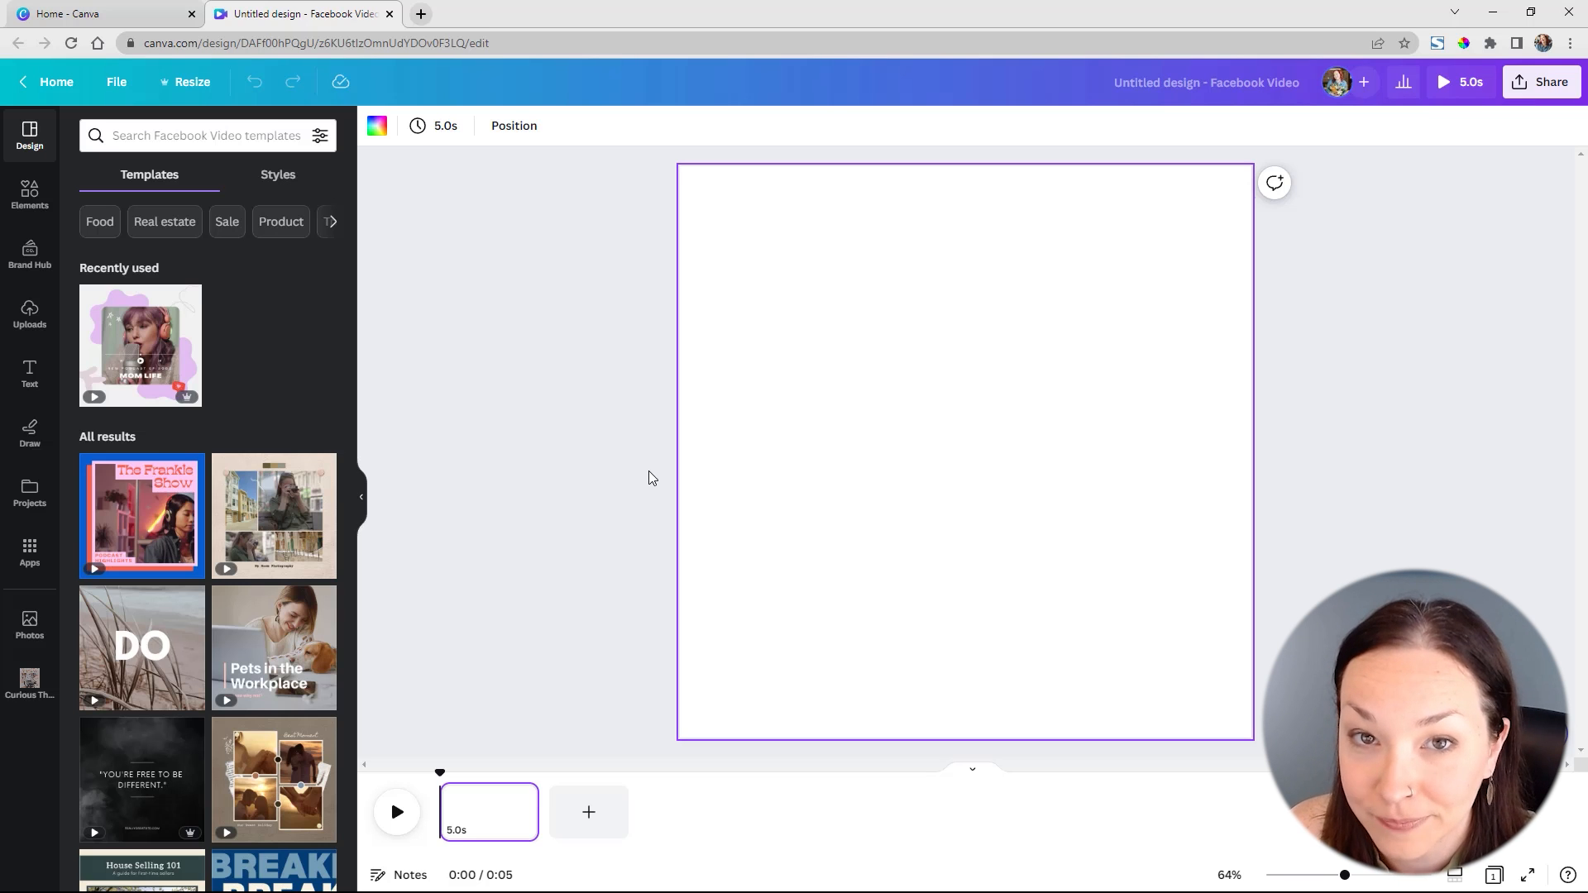
scroll(341, 473, down, 4)
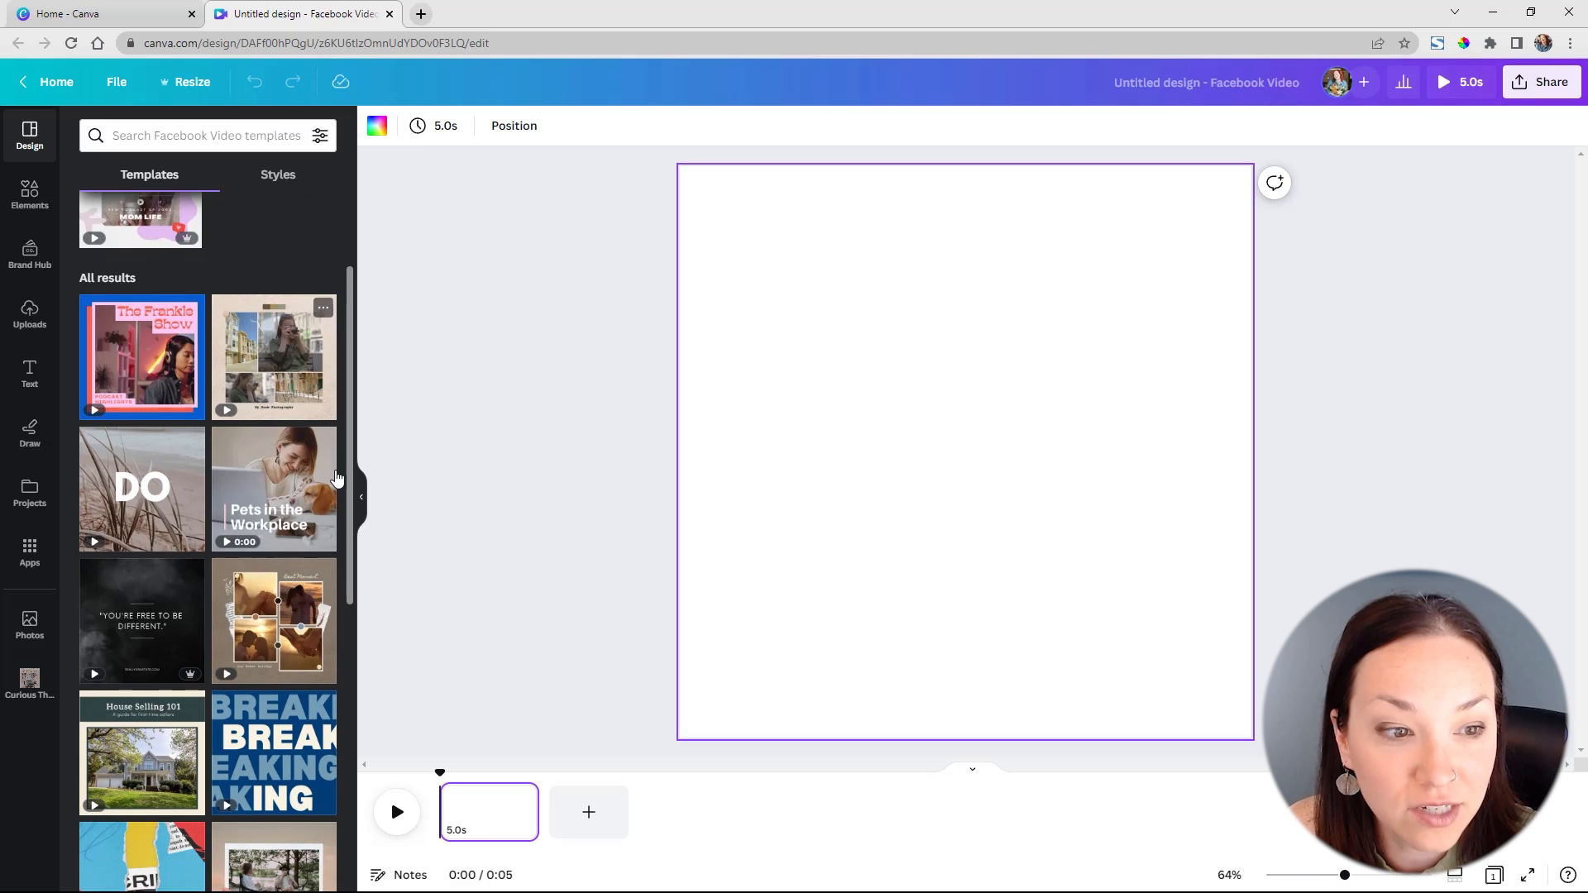
scroll(351, 463, down, 5)
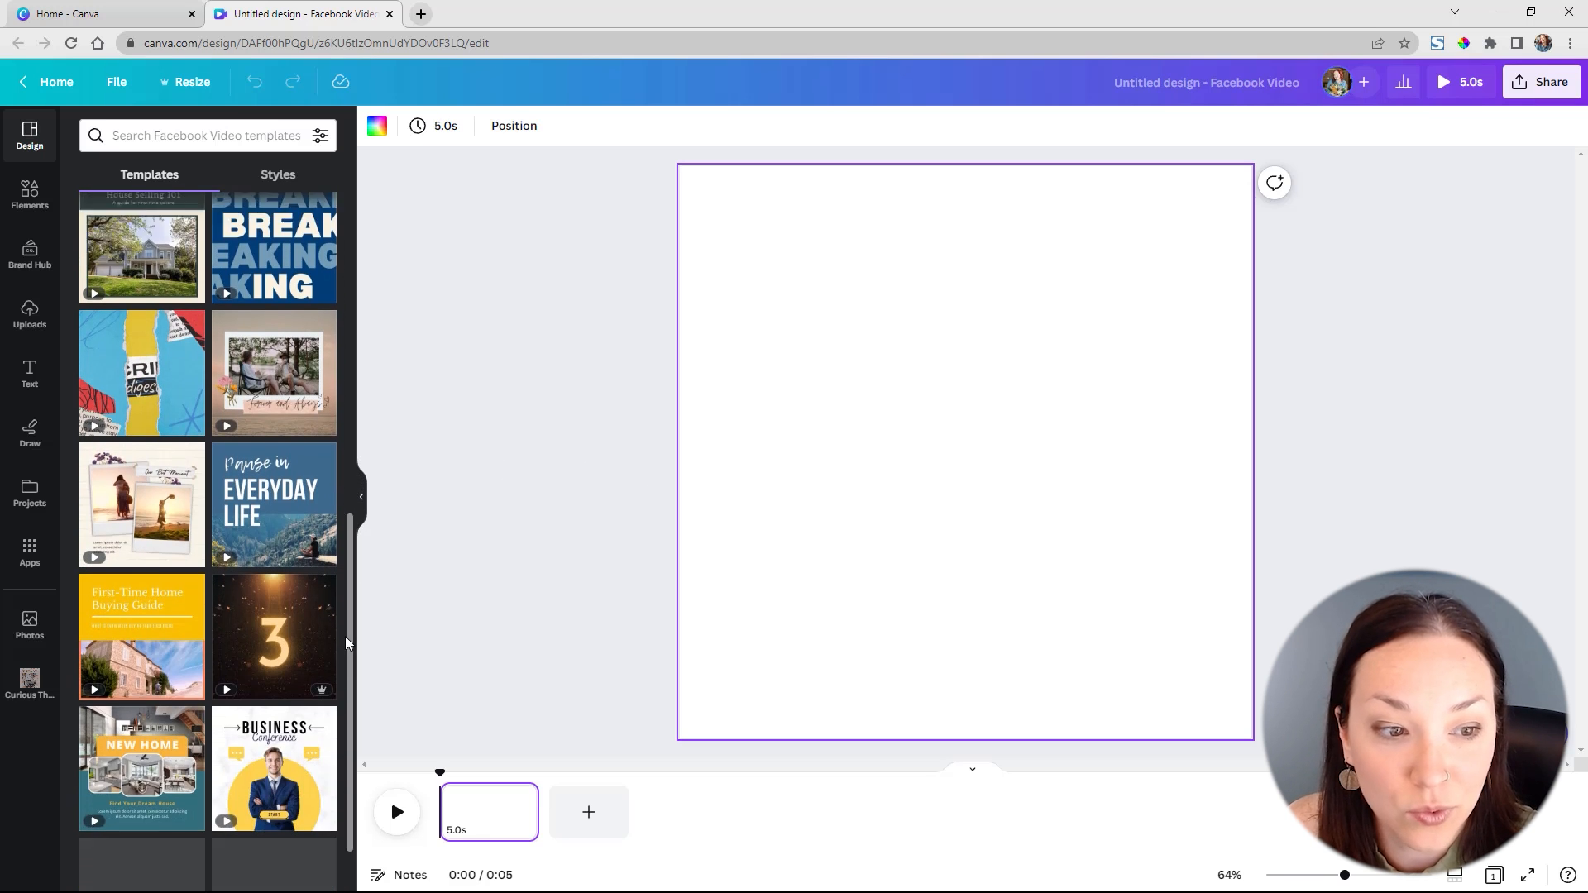
scroll(346, 642, up, 5)
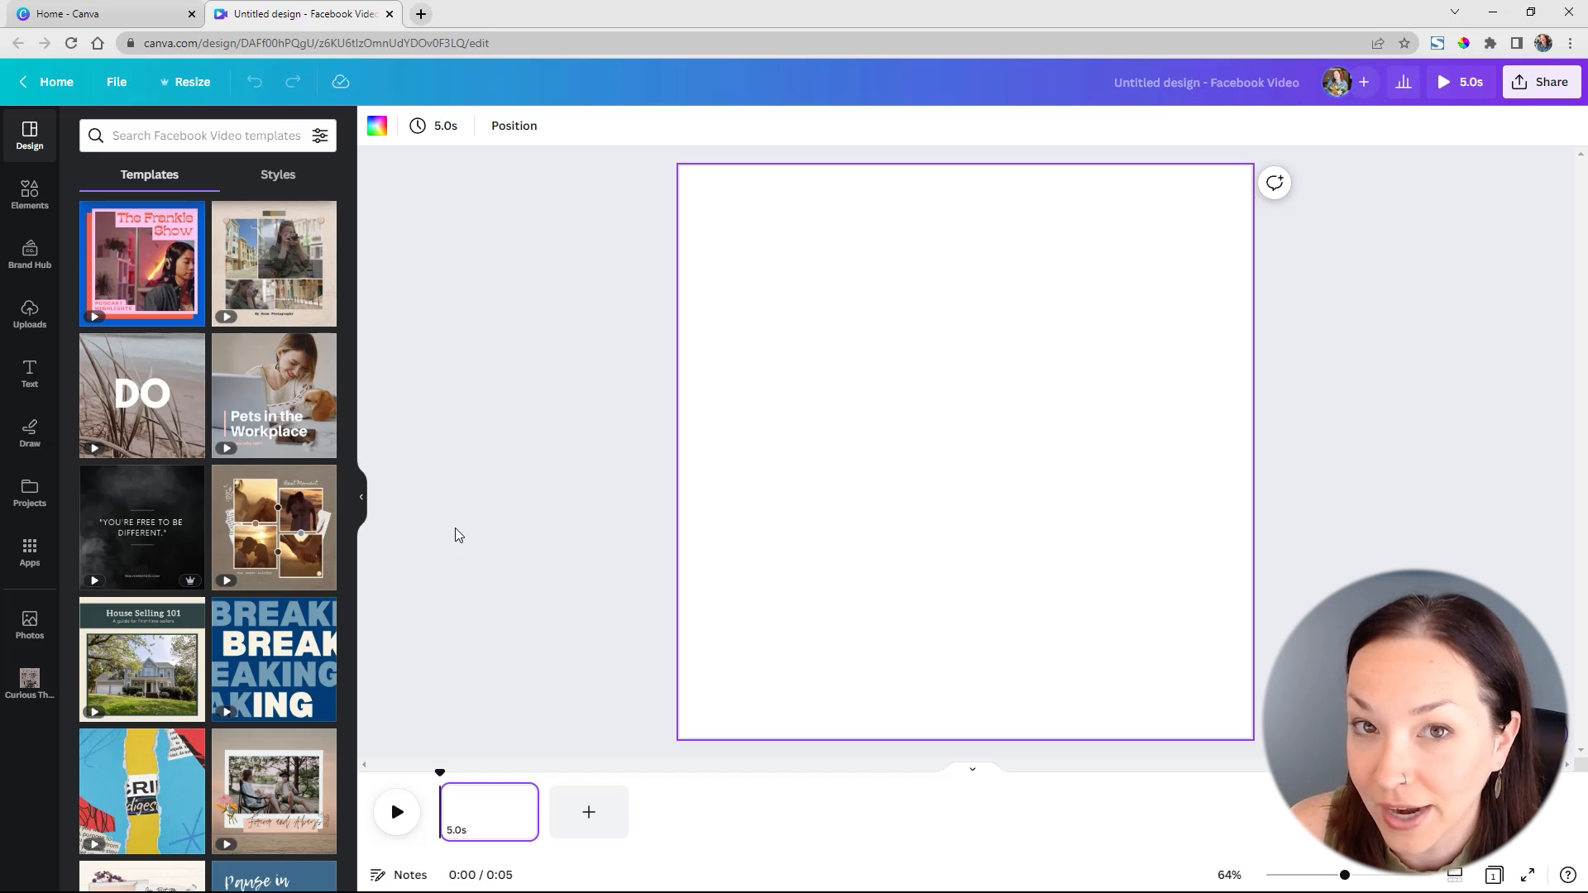
- Add the uploaded 7.1 s video of the boy with headphones and enlarge it to fill the blank page
click(29, 312)
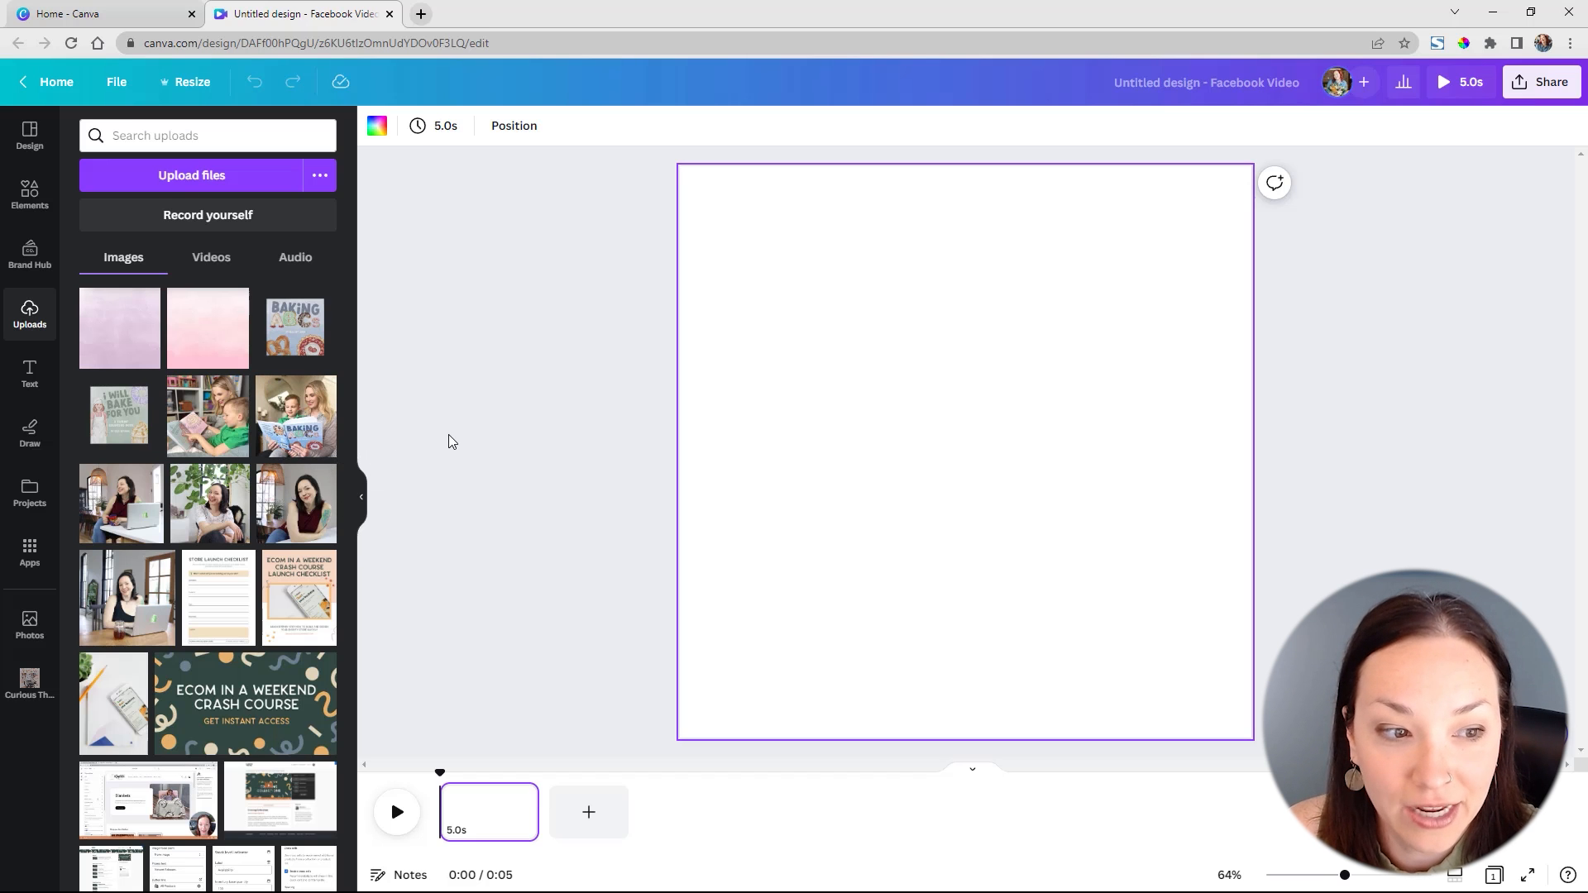
click(199, 263)
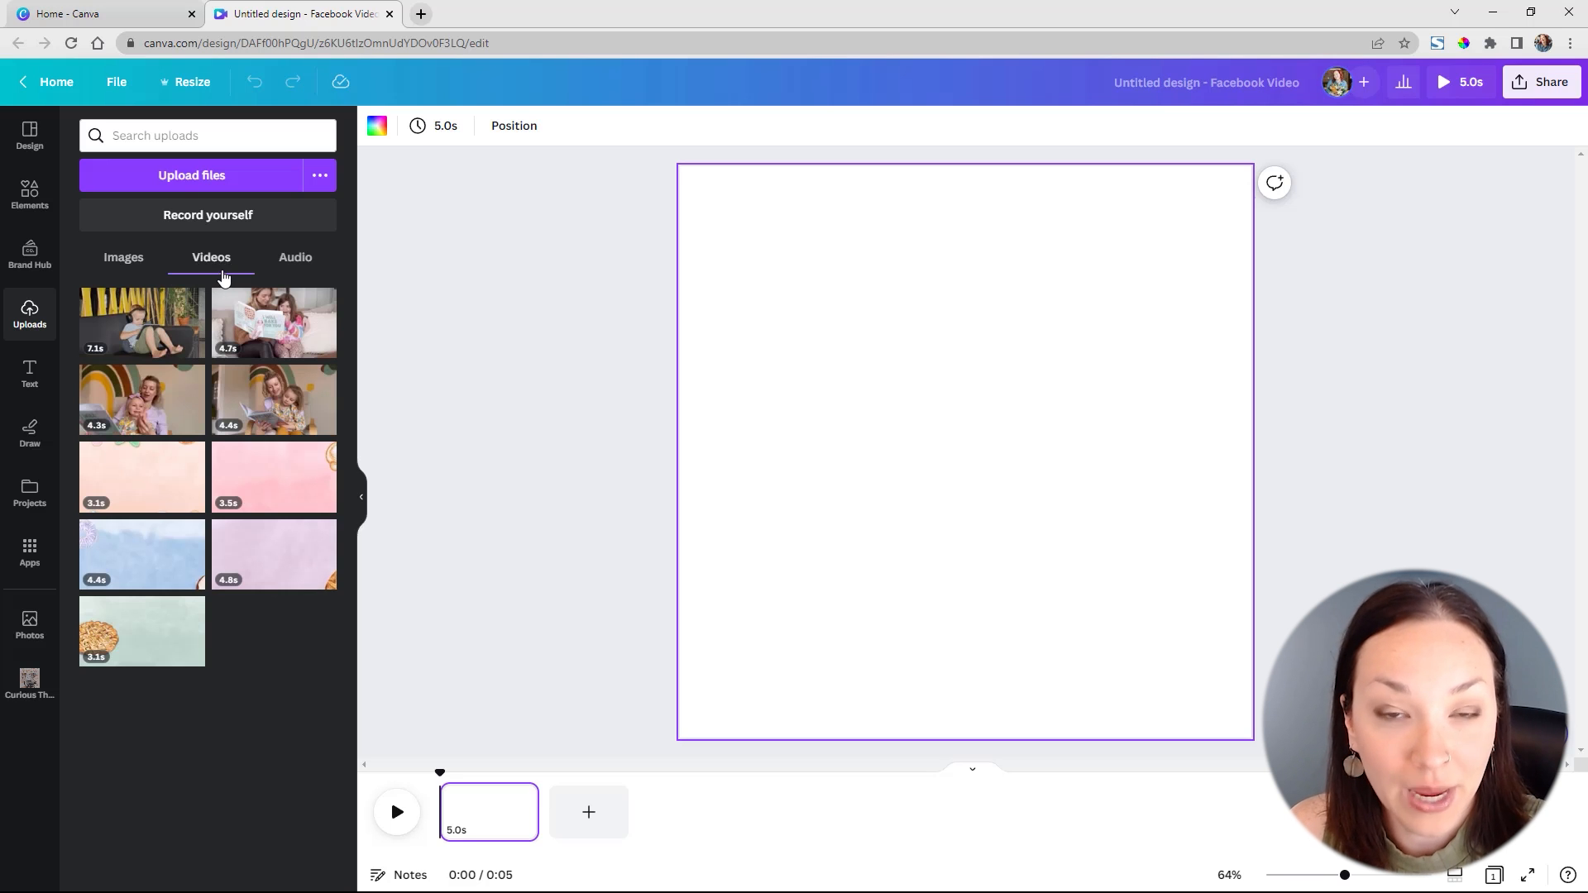
click(142, 328)
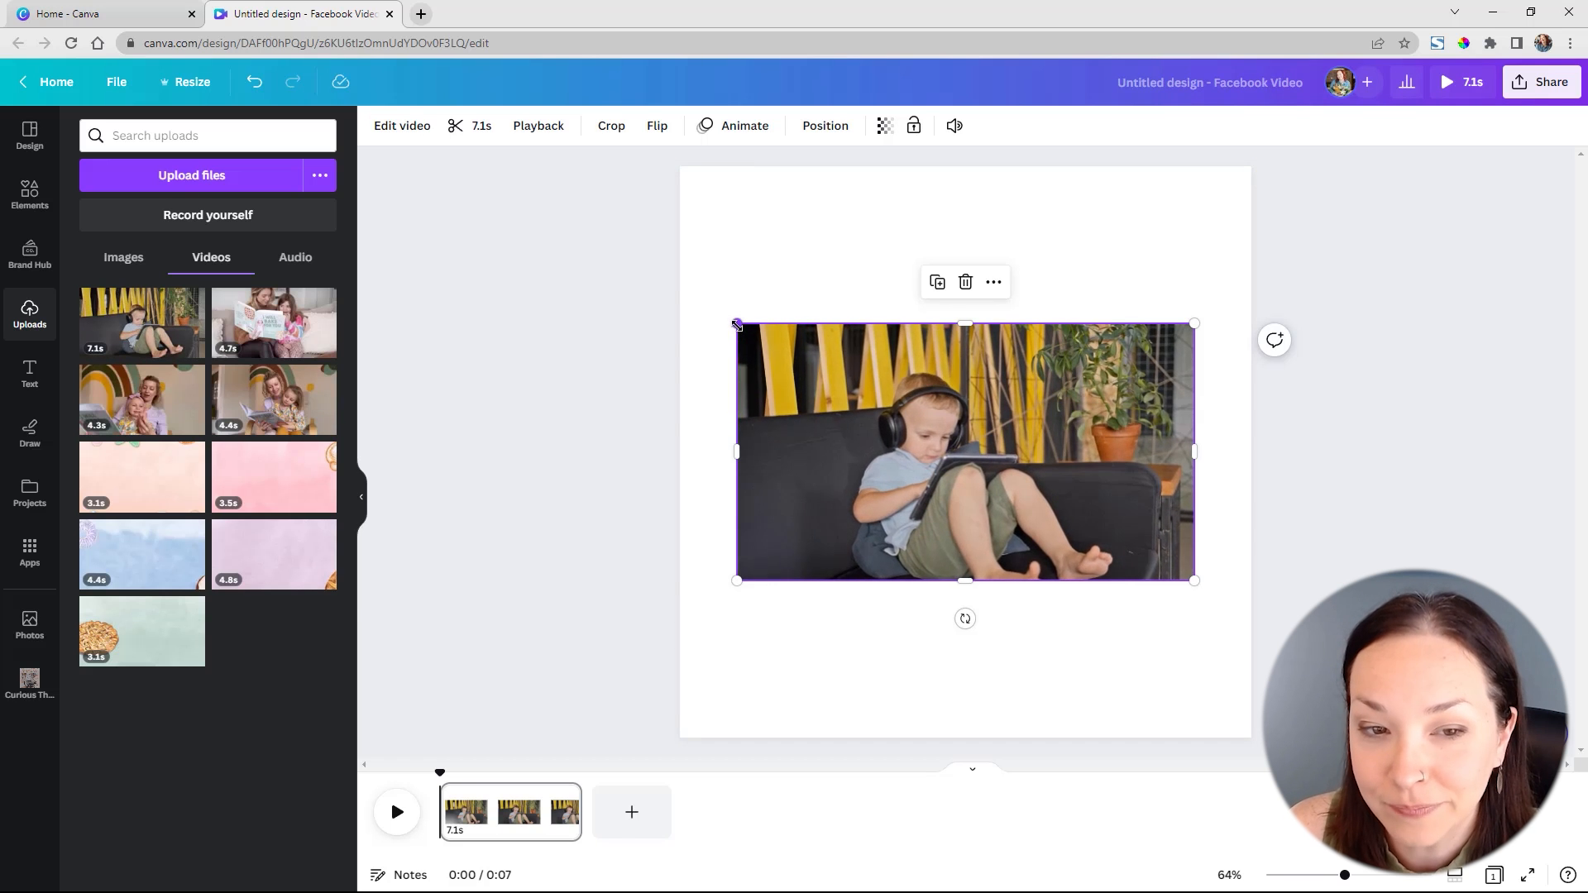
drag(737, 325, 465, 111)
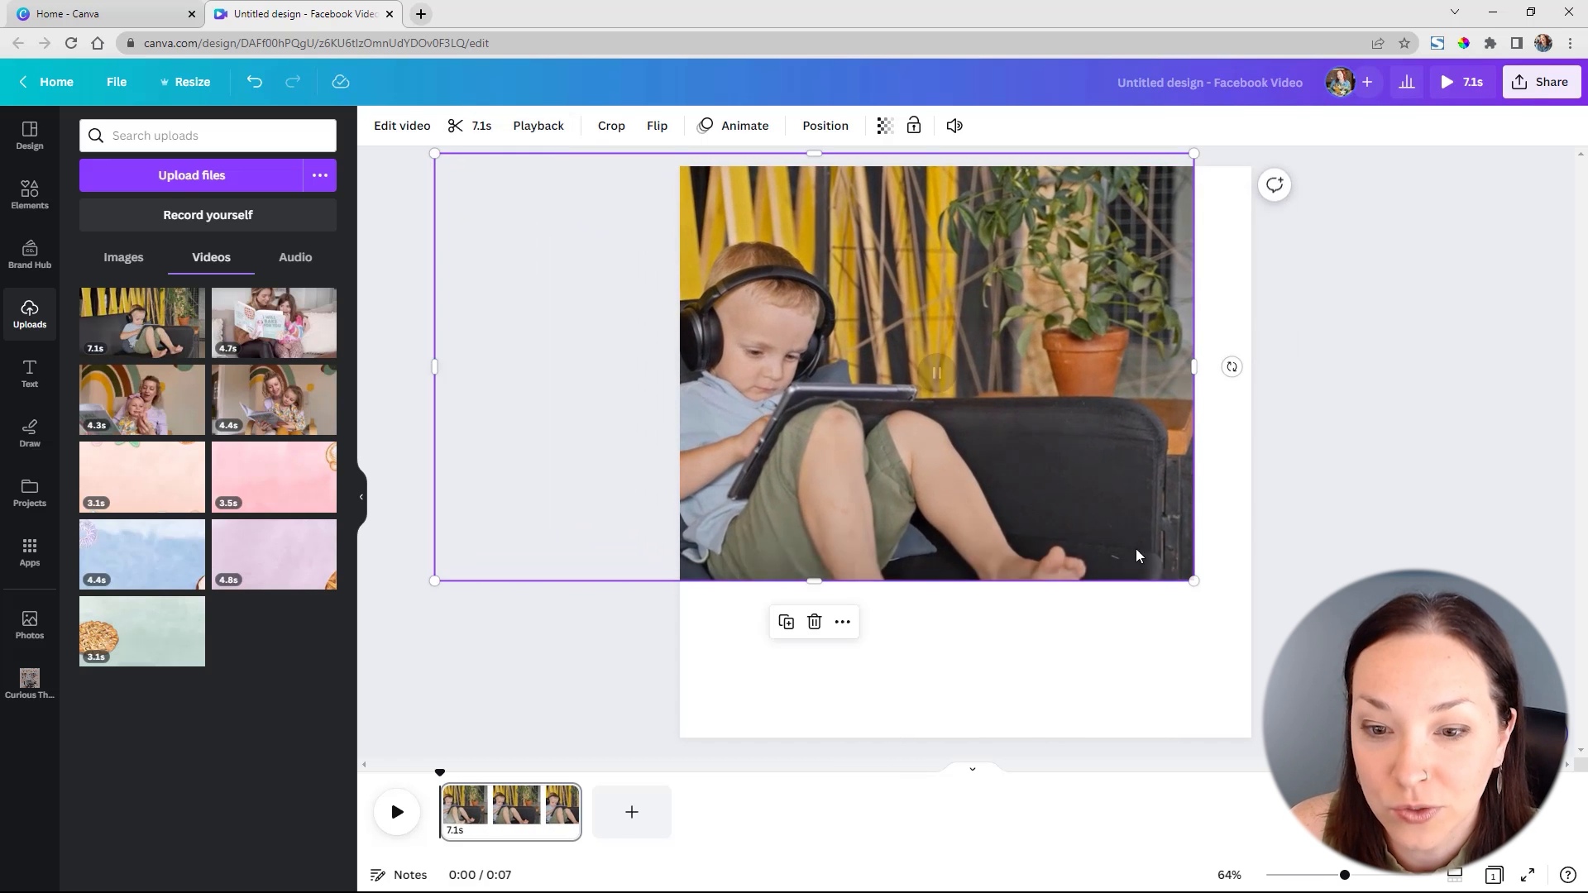
drag(1194, 583, 1486, 743)
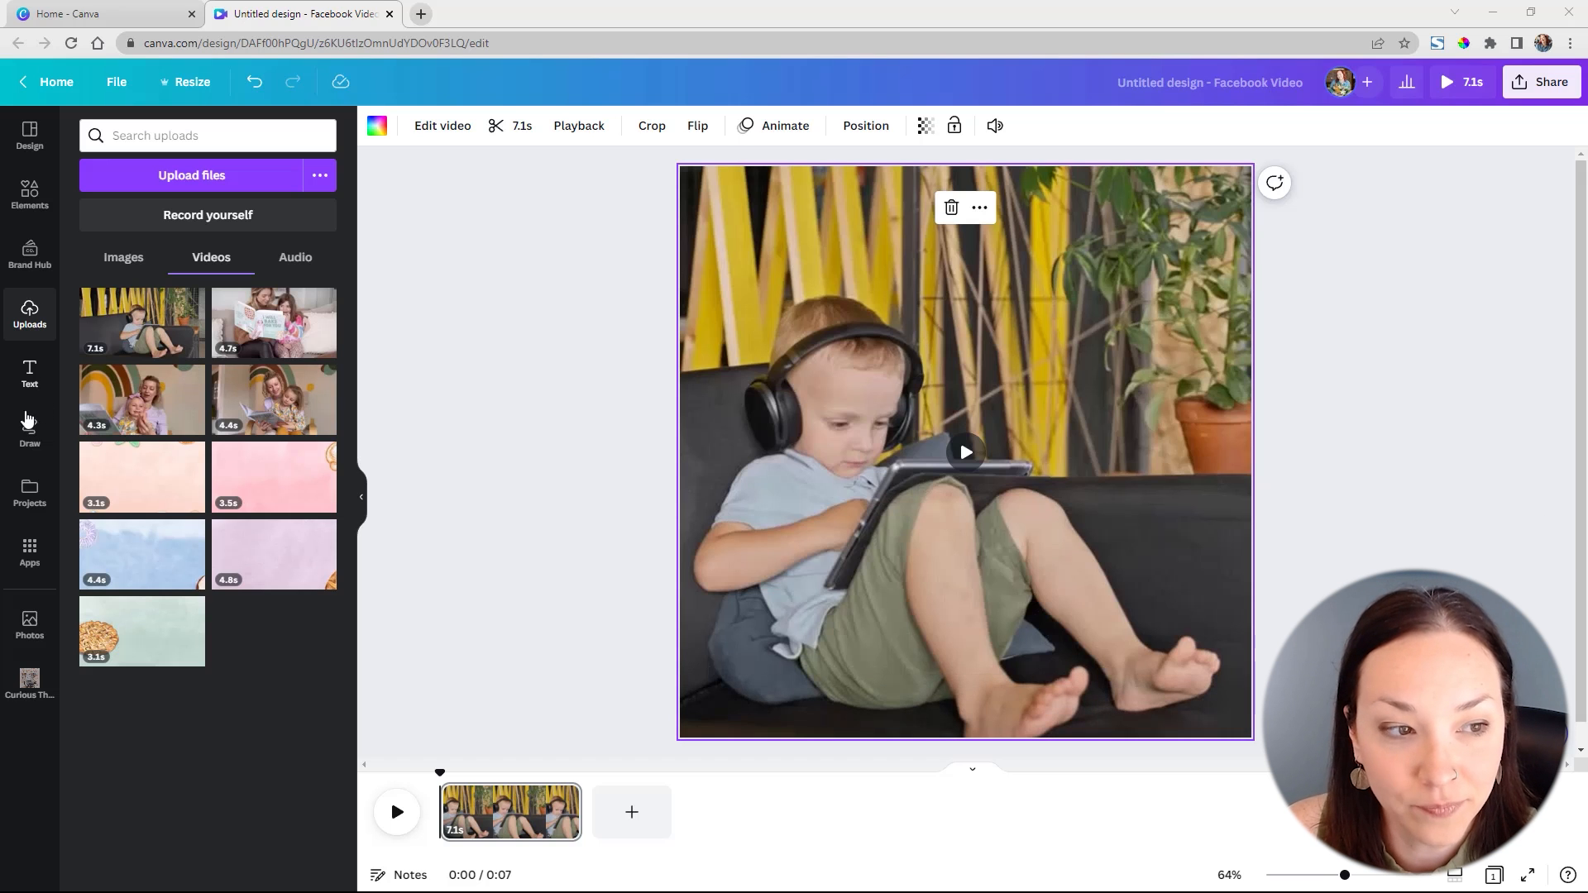
- Add a heading reading "Hard to get your Kids to Read?" and place it in the upper right of the page
click(31, 380)
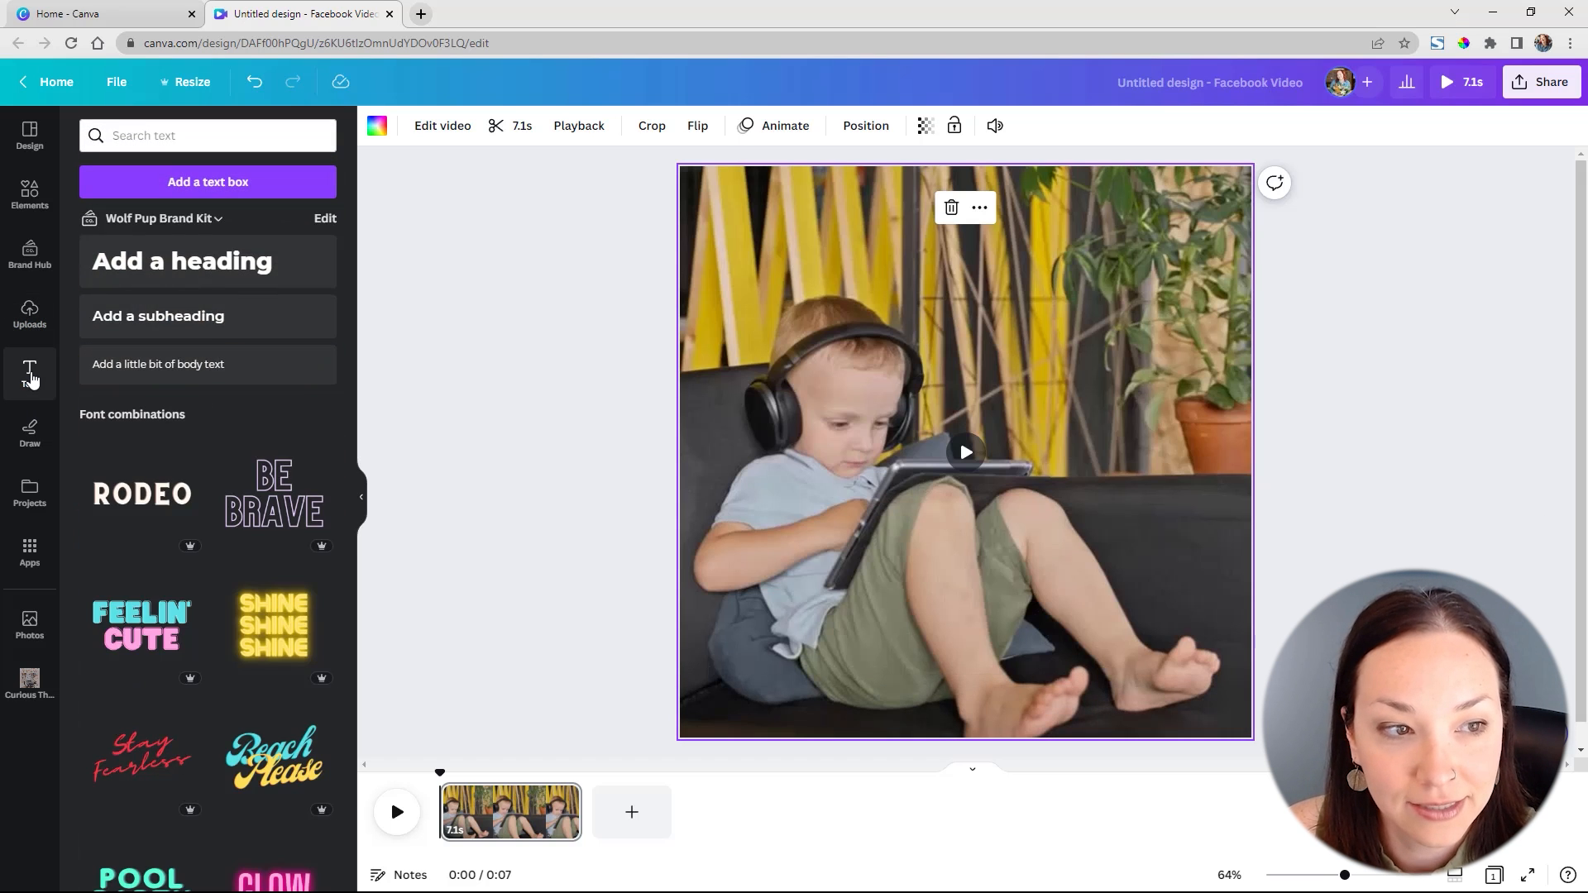
click(204, 263)
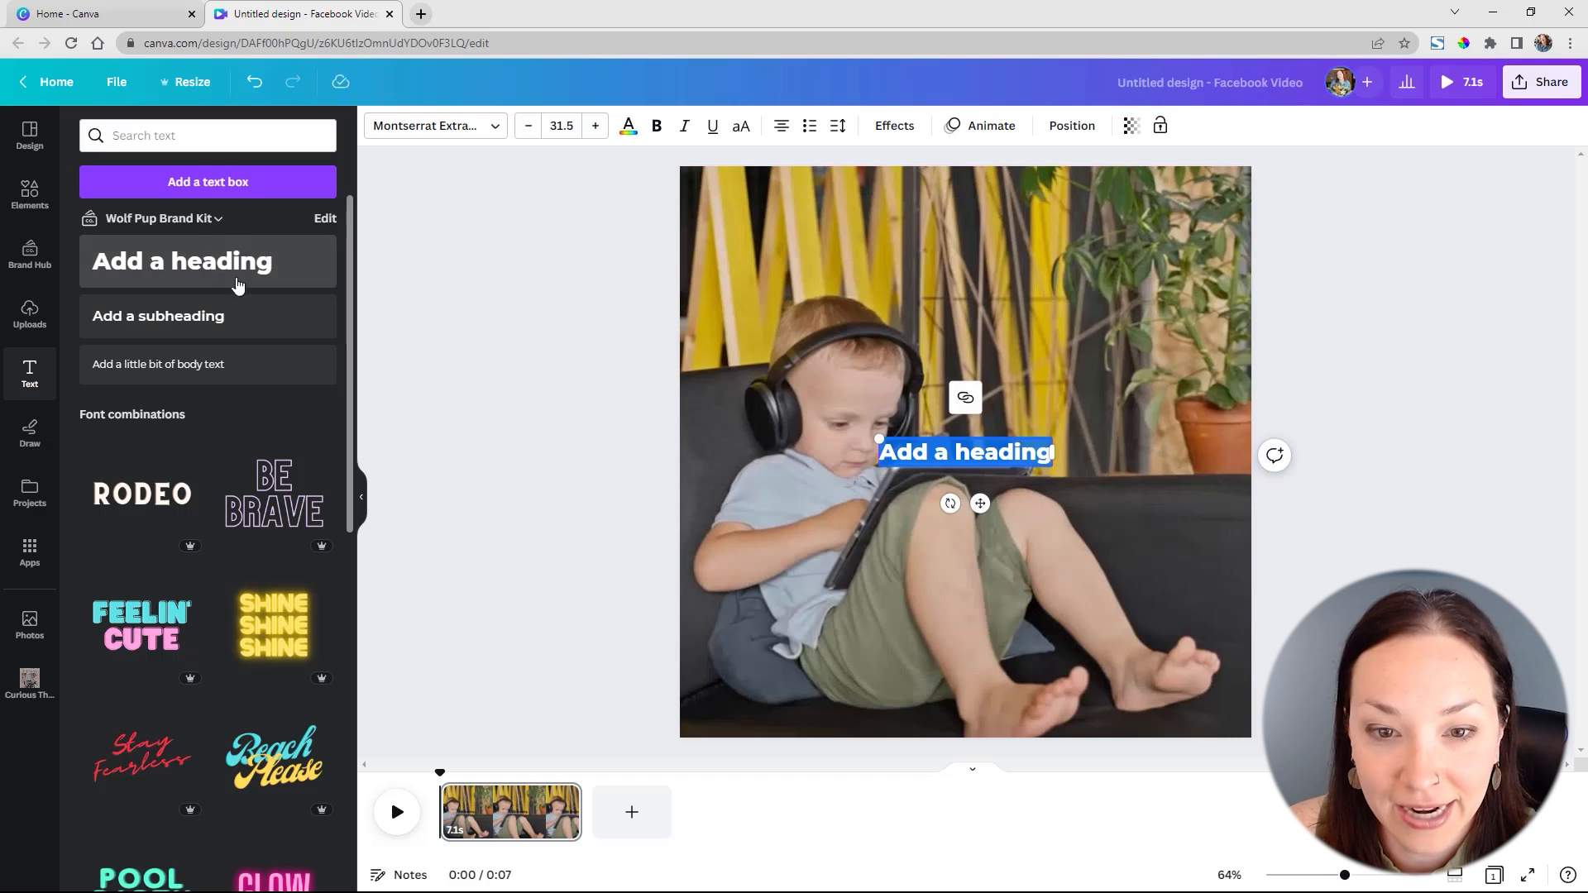
text(Hard to get your Kids to Read?)
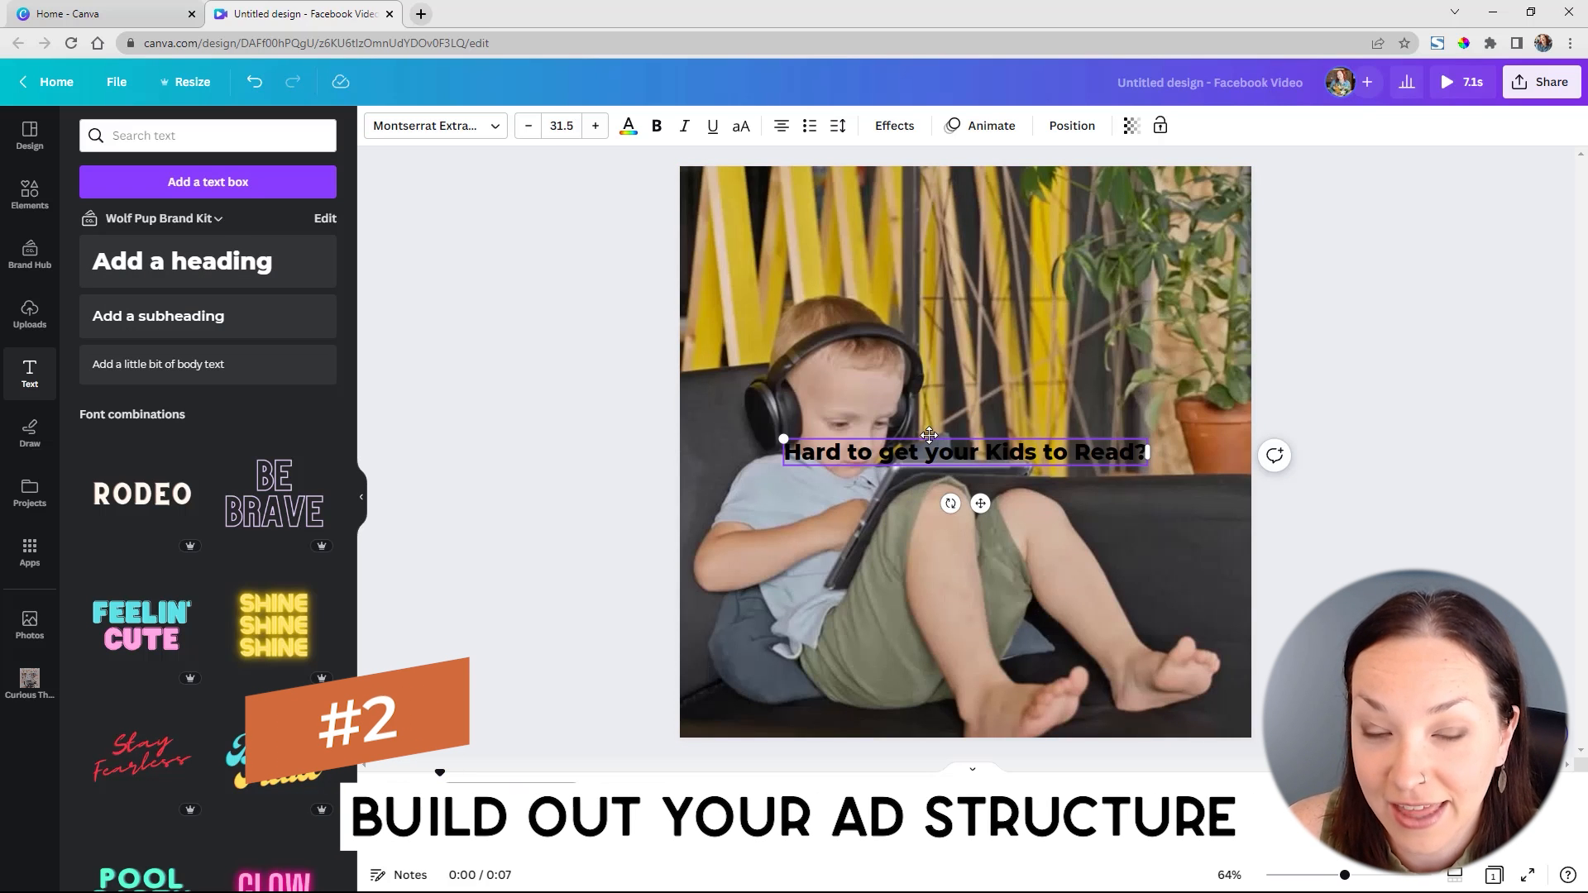
drag(935, 450, 1010, 217)
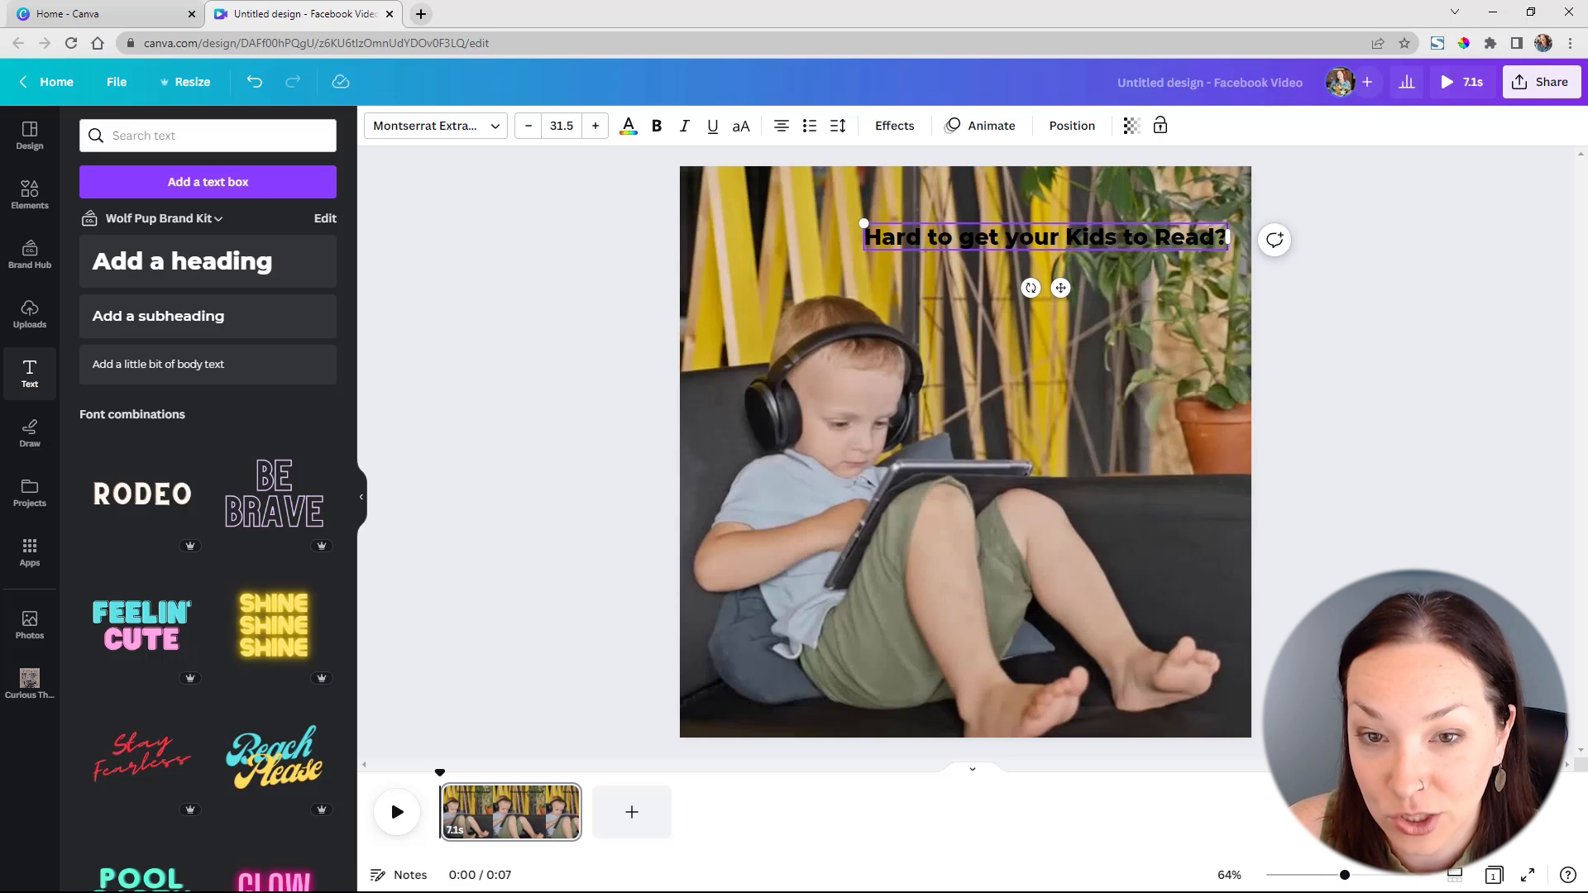
- Color the whole heading white from the brand kit palette, keeping the Montserrat Extra-Bold font
triple_click(1094, 238)
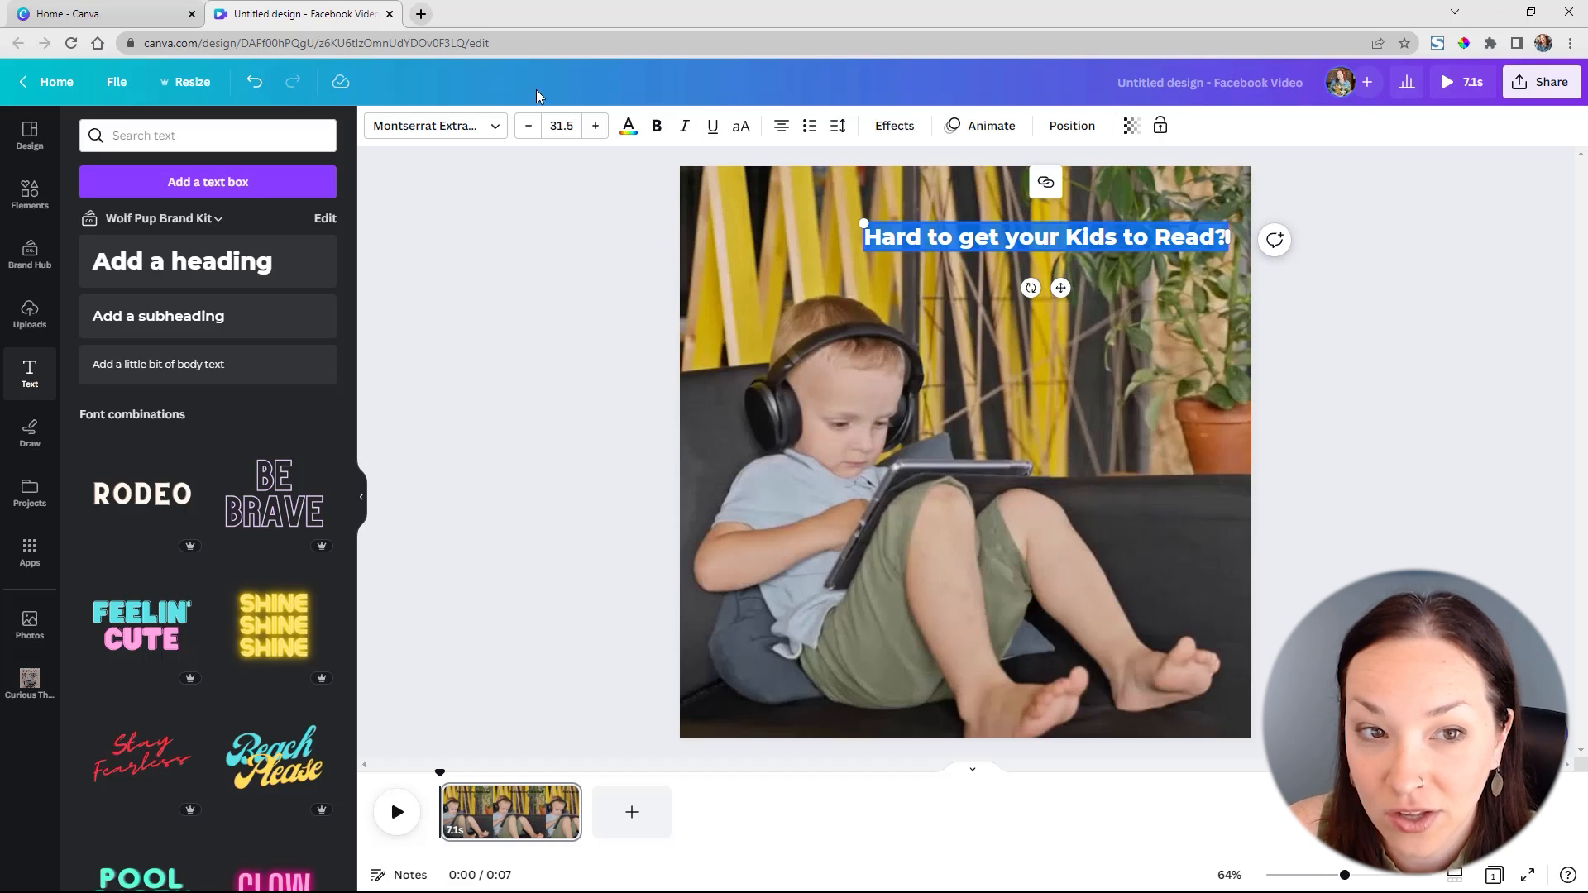
click(629, 128)
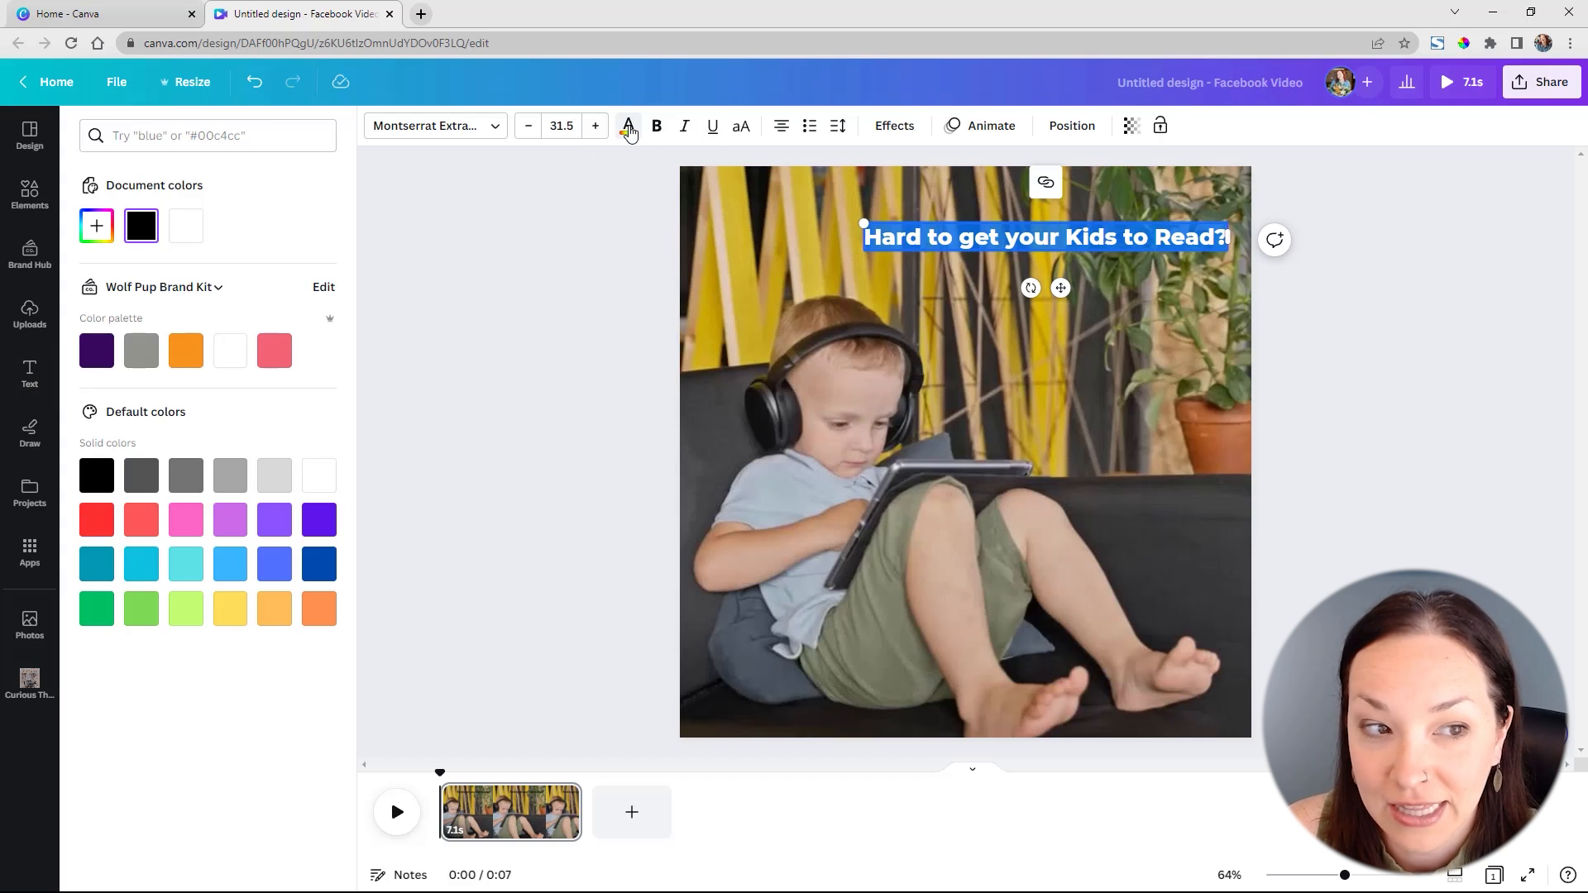
click(231, 361)
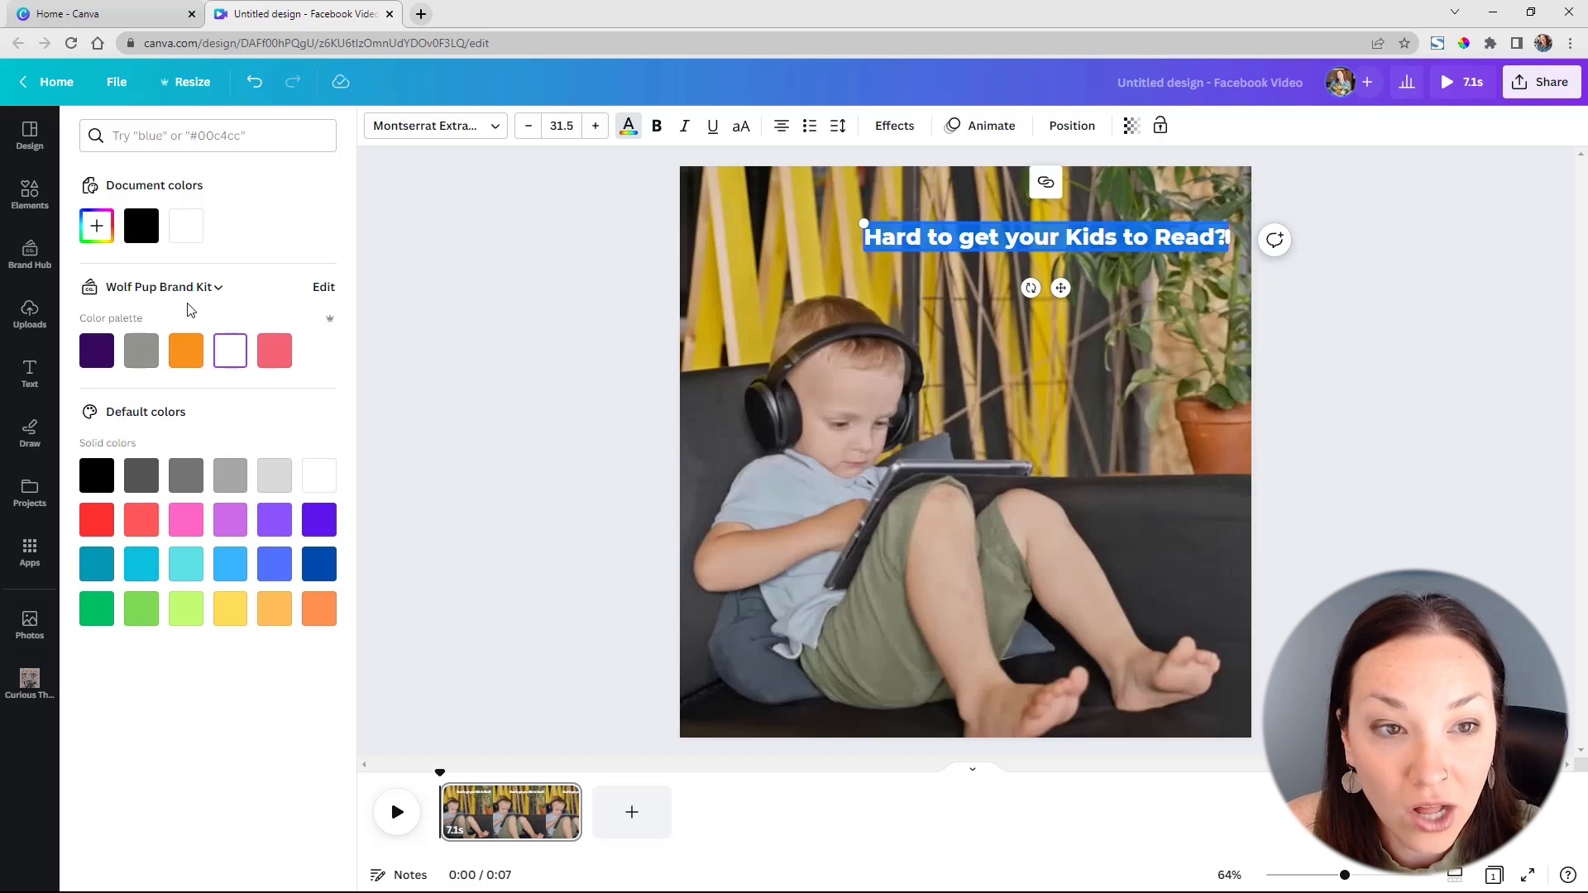
click(482, 136)
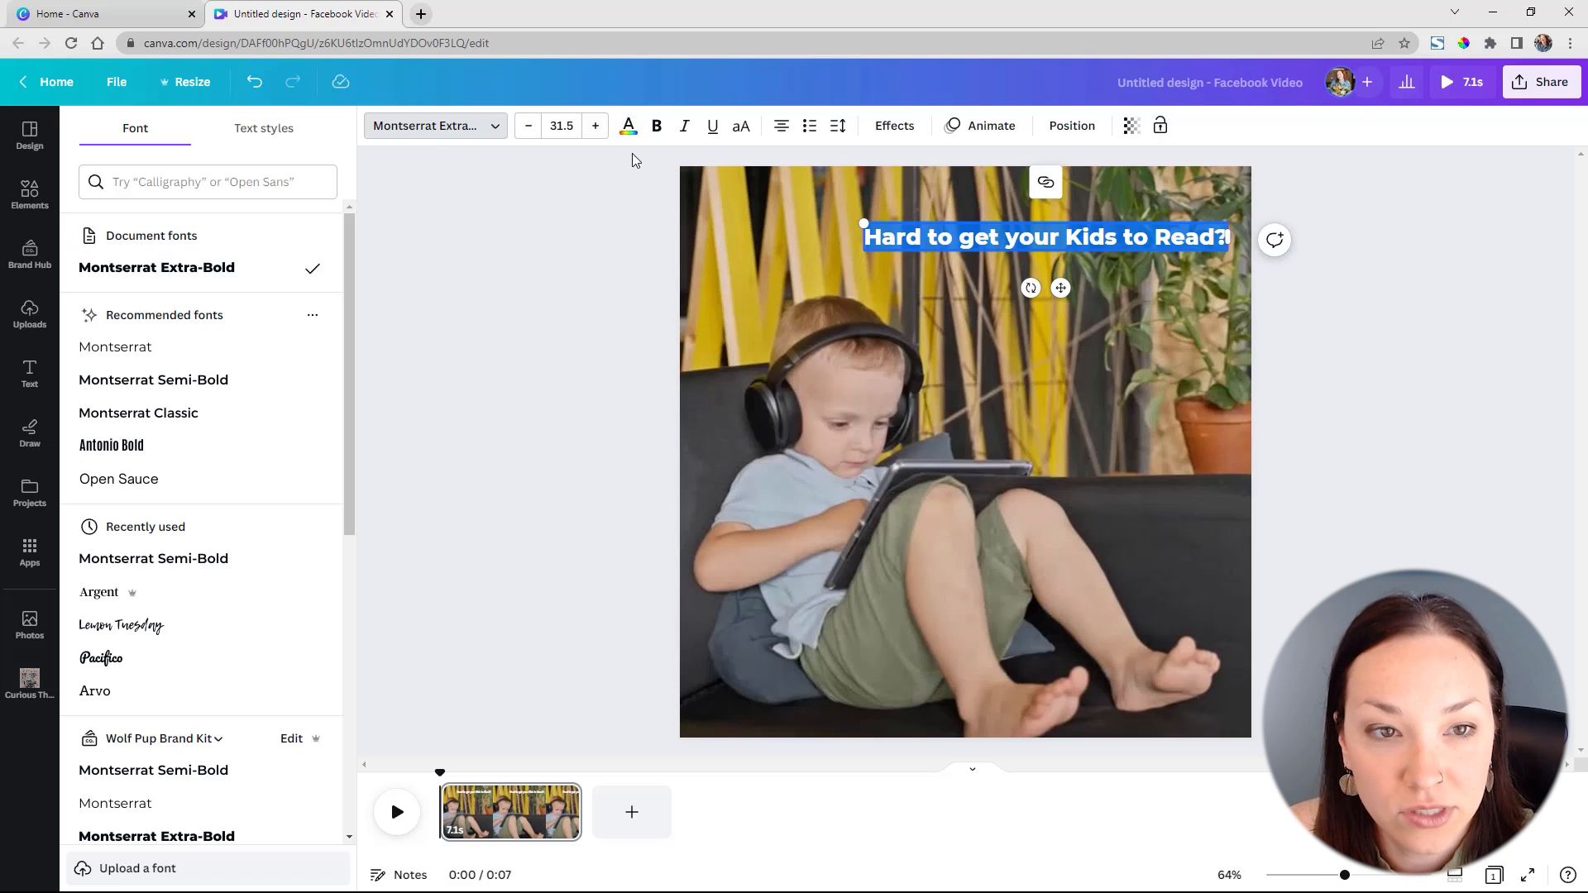
click(743, 134)
click(743, 132)
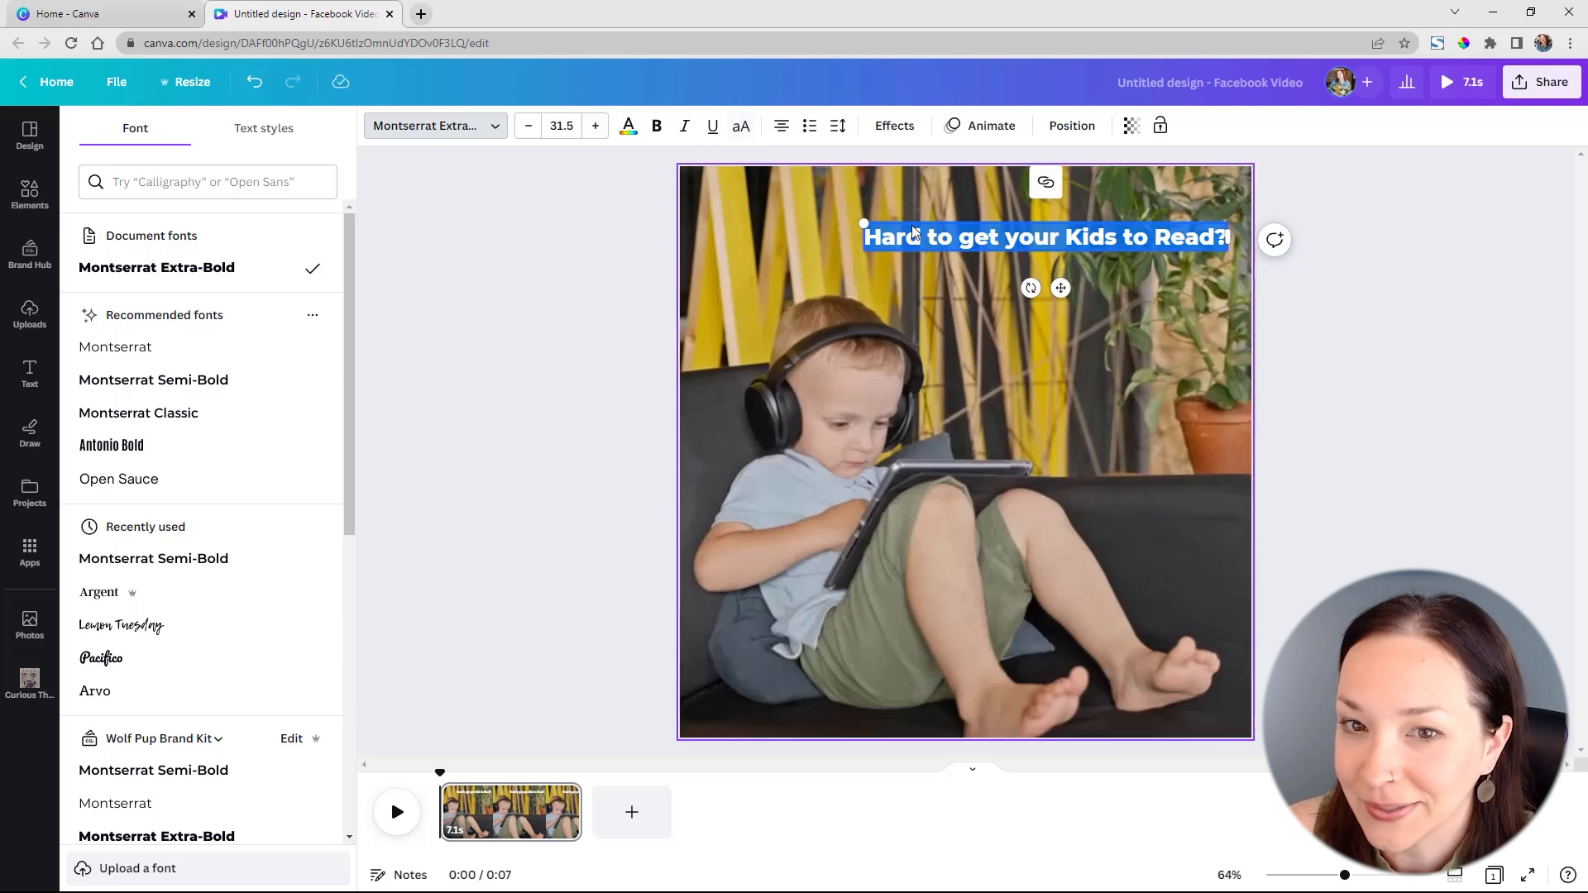
- Break the heading into two lines before "Kids", enlarge it to about size 57.5 and fit it above the boy at the upper right
click(1070, 237)
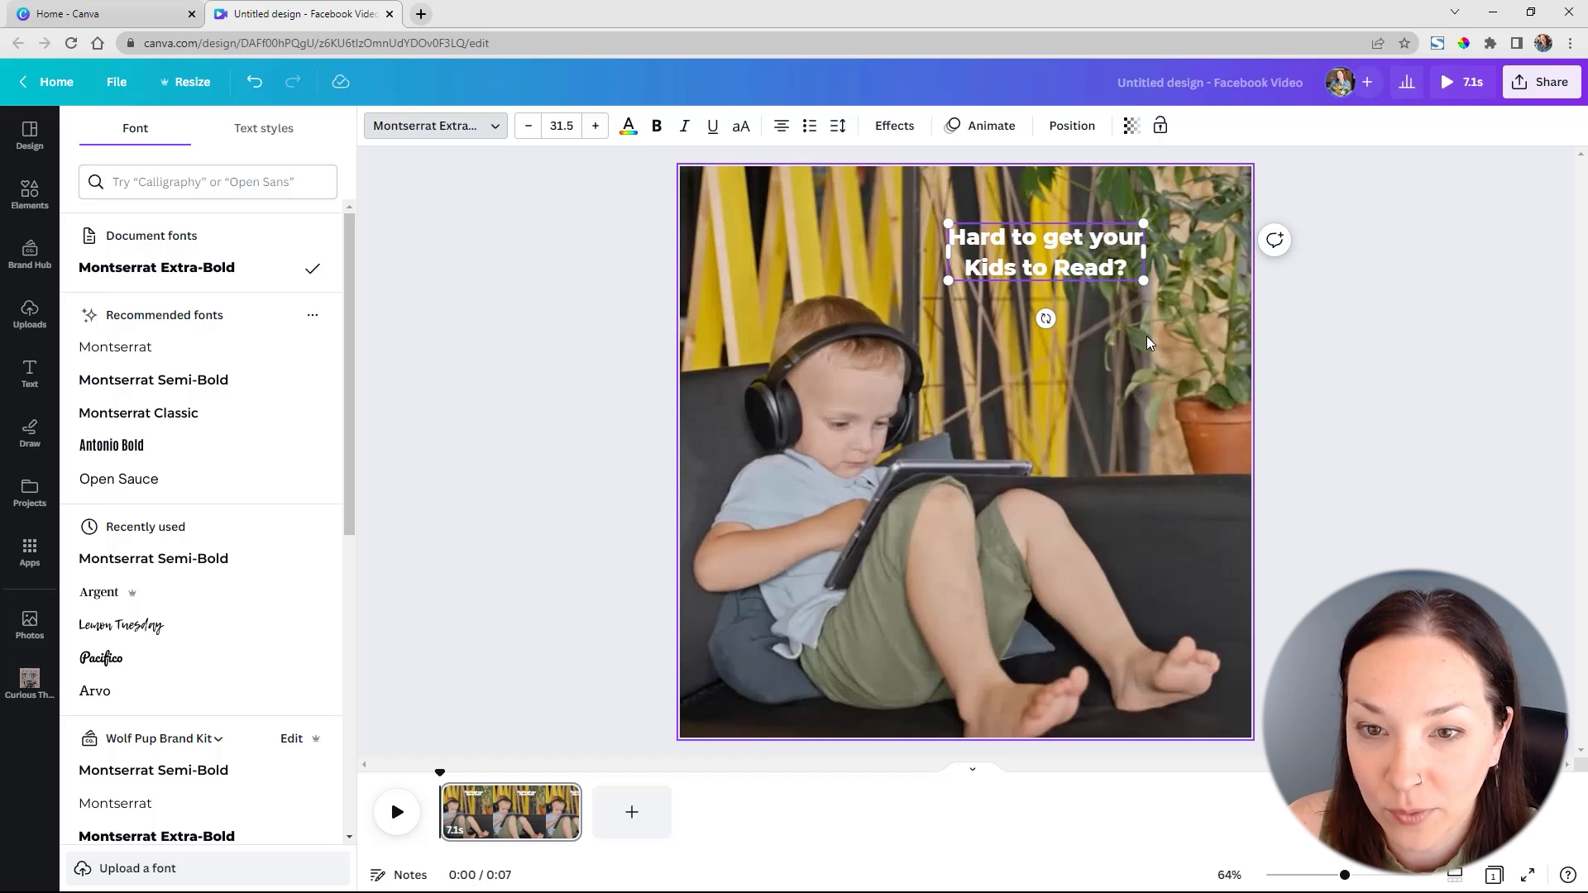
drag(1144, 280, 1274, 433)
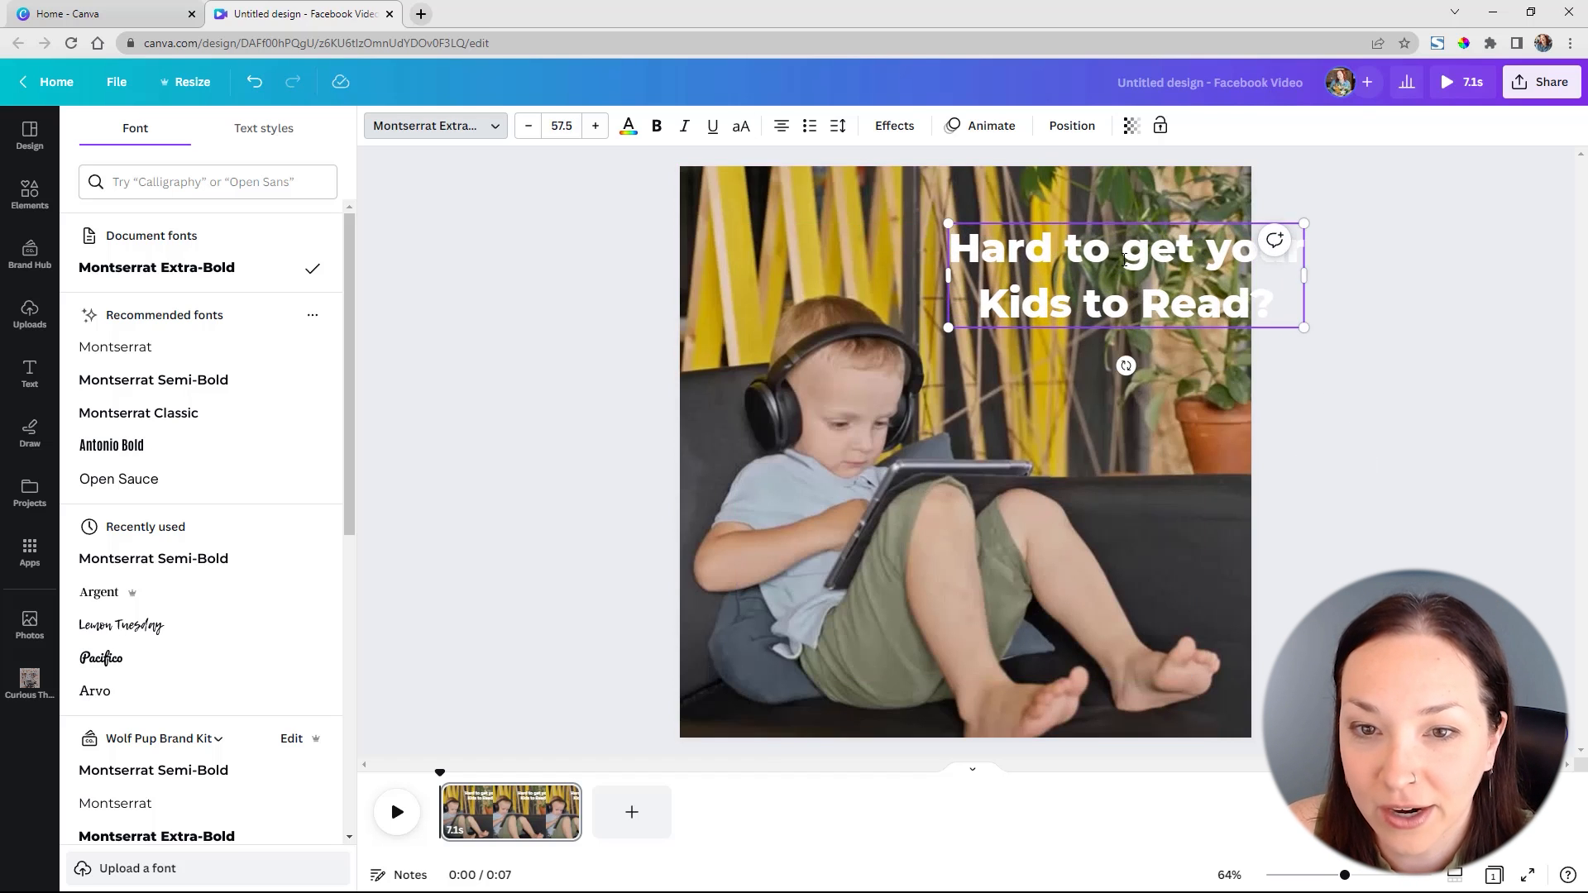
drag(1115, 222, 1036, 196)
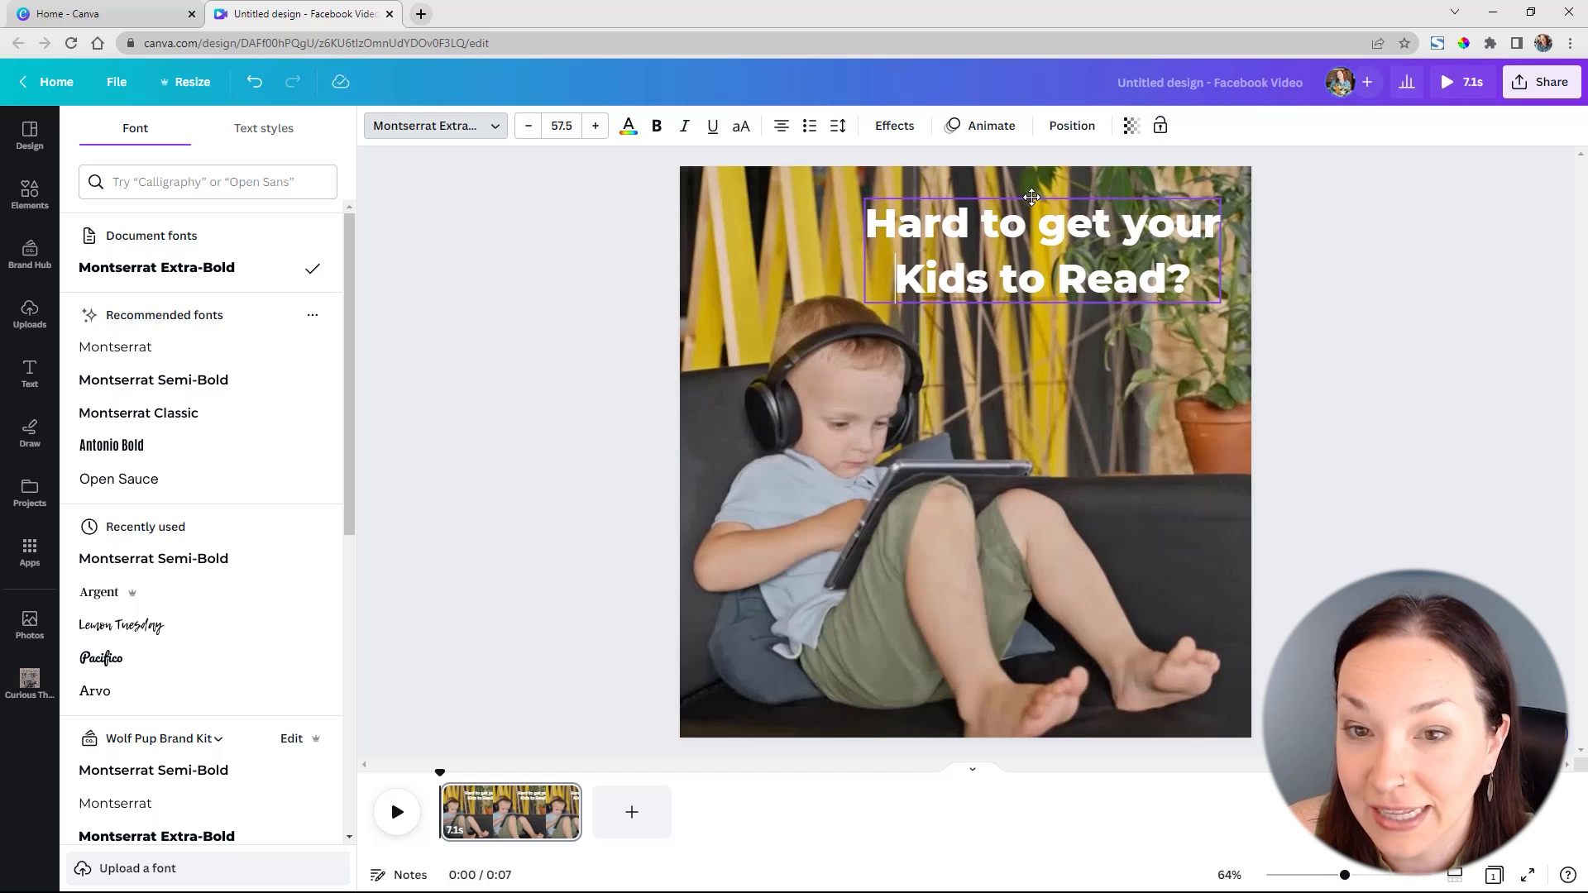
click(1340, 387)
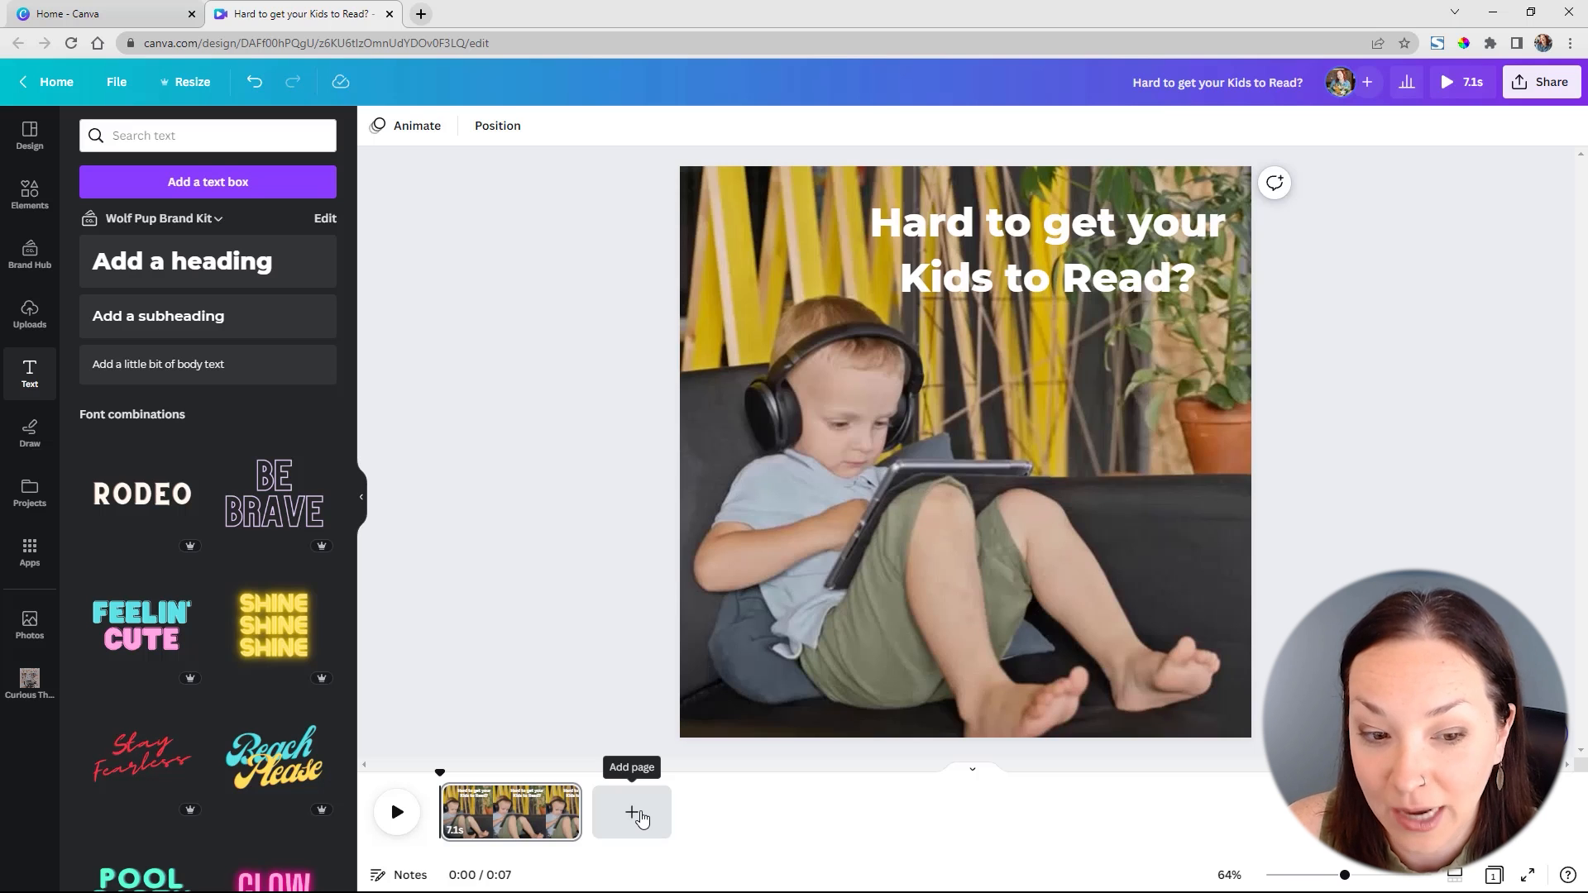
- Add a second page and fill it with the uploaded 4.4 s video of the woman and girl reading
click(640, 816)
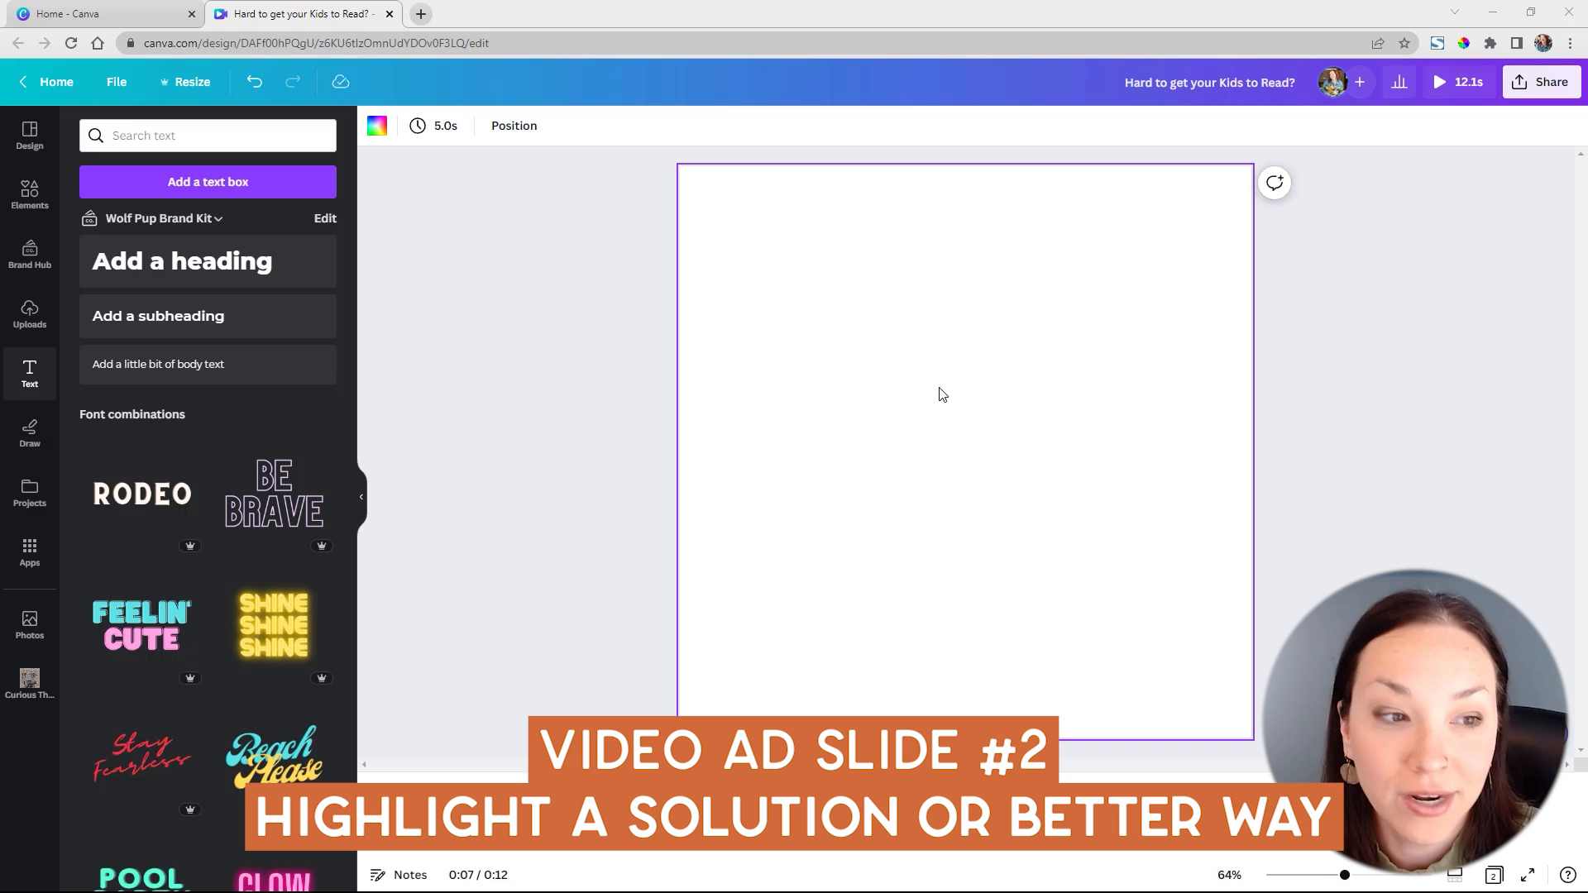
click(30, 319)
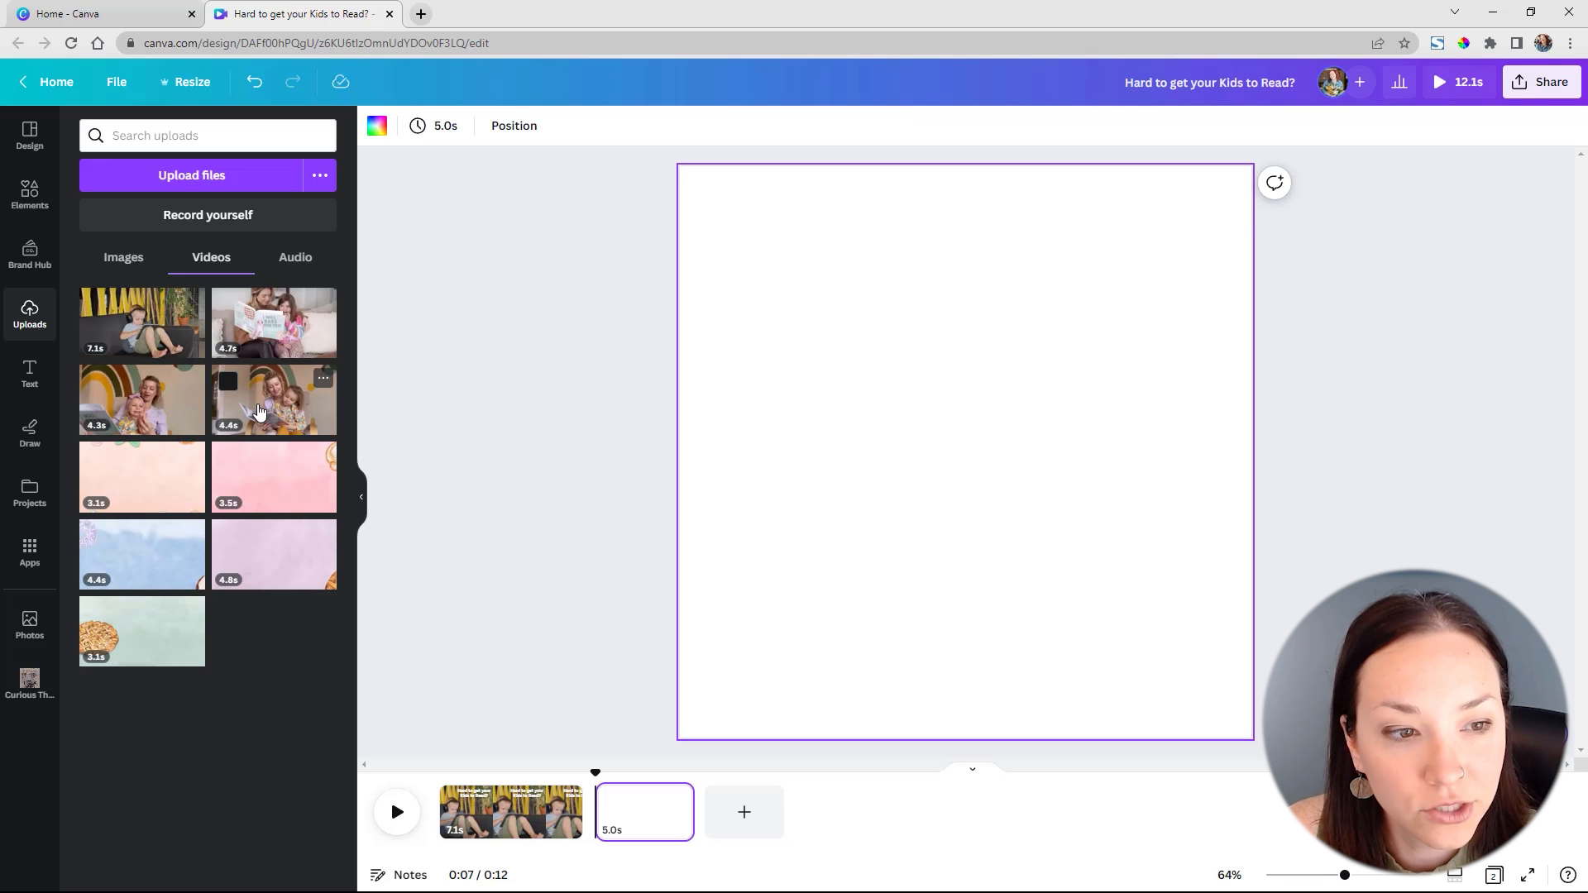
drag(230, 377, 730, 365)
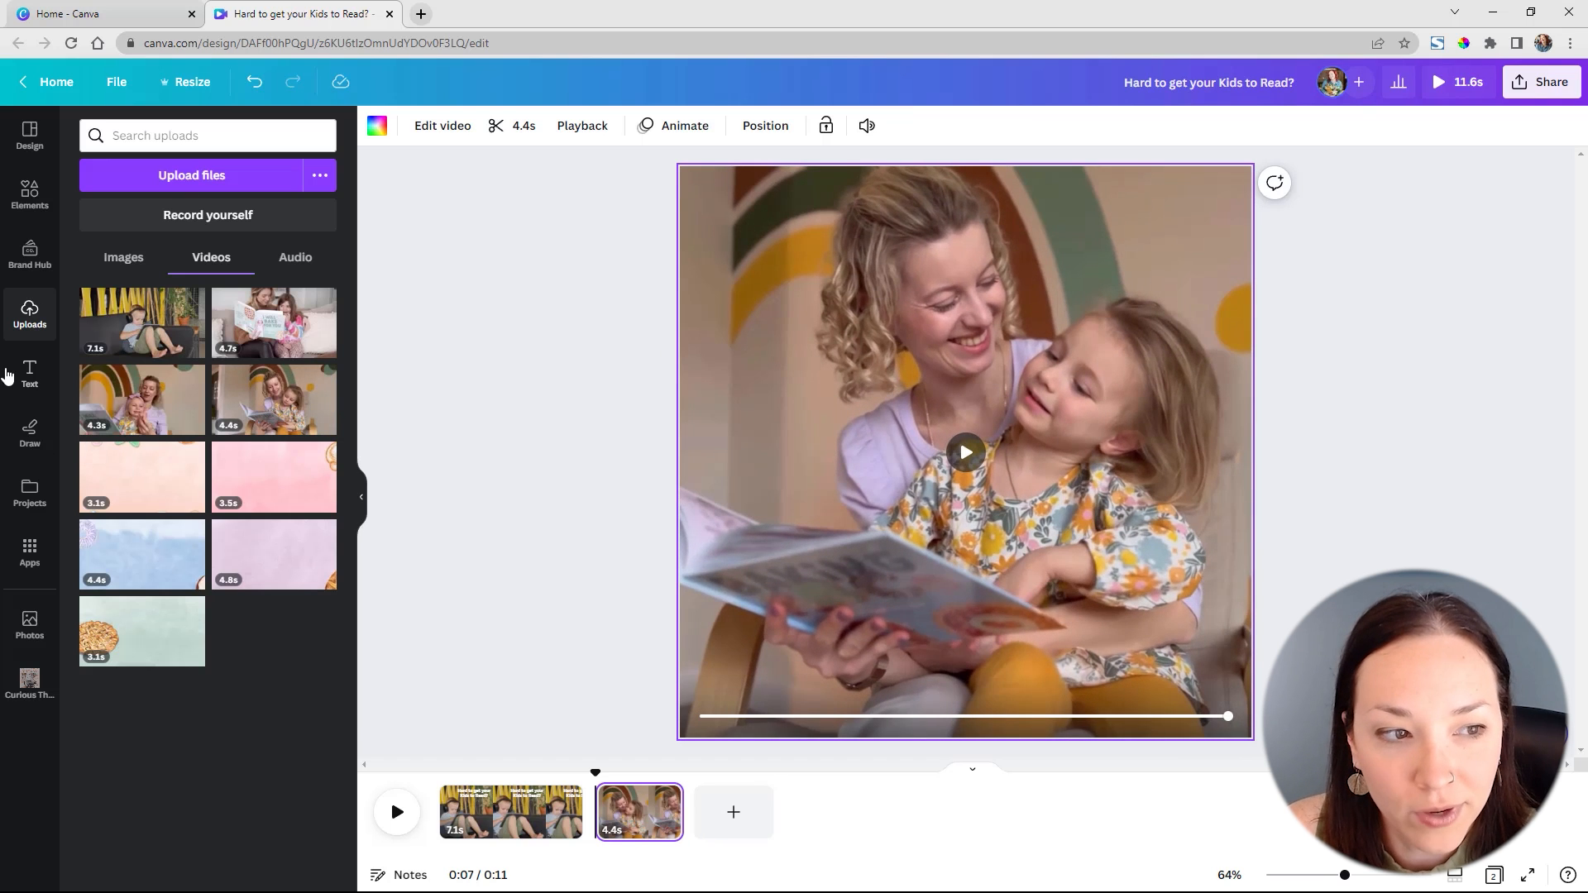
- Add the heading "Make Reading fun for the whole family", broken before "for", and place it at the left side of the second page
click(30, 374)
click(290, 261)
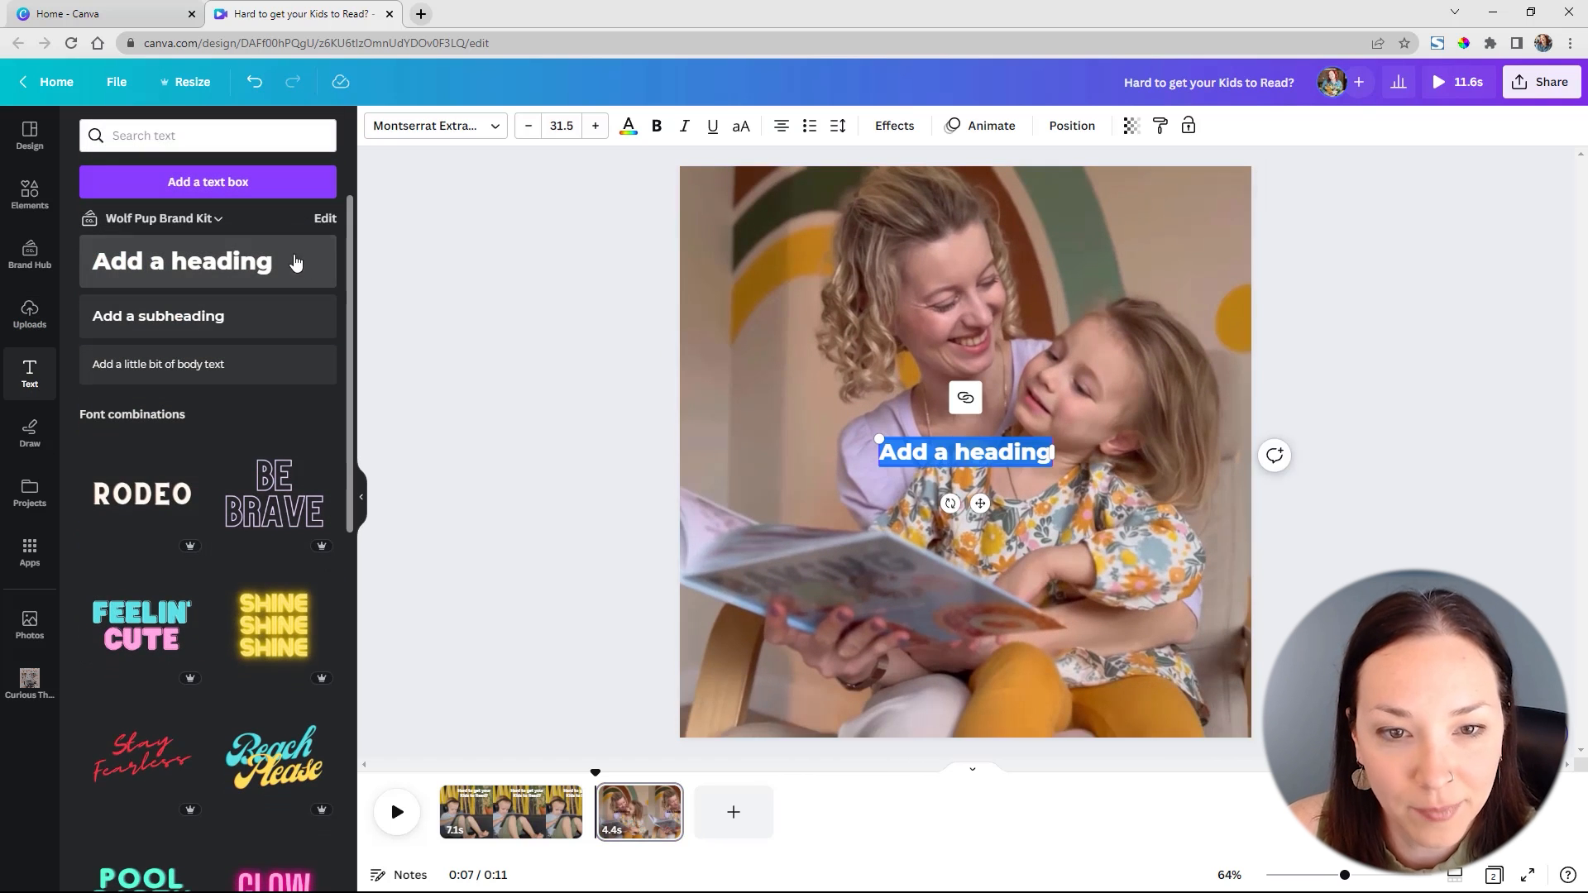
text(Make Reading fun for the whole family)
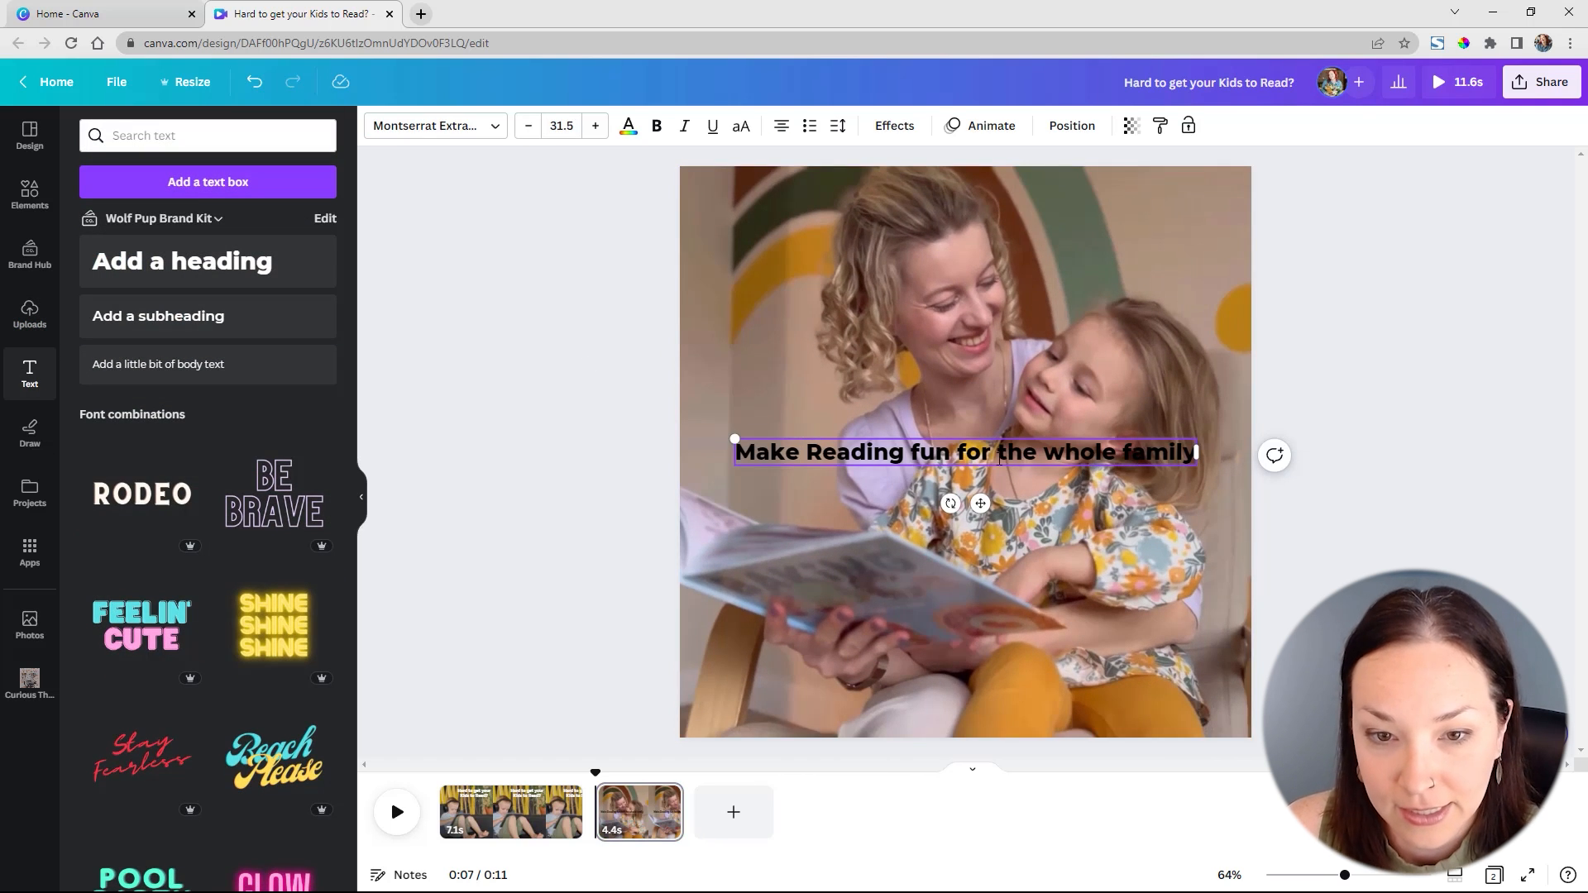
click(957, 447)
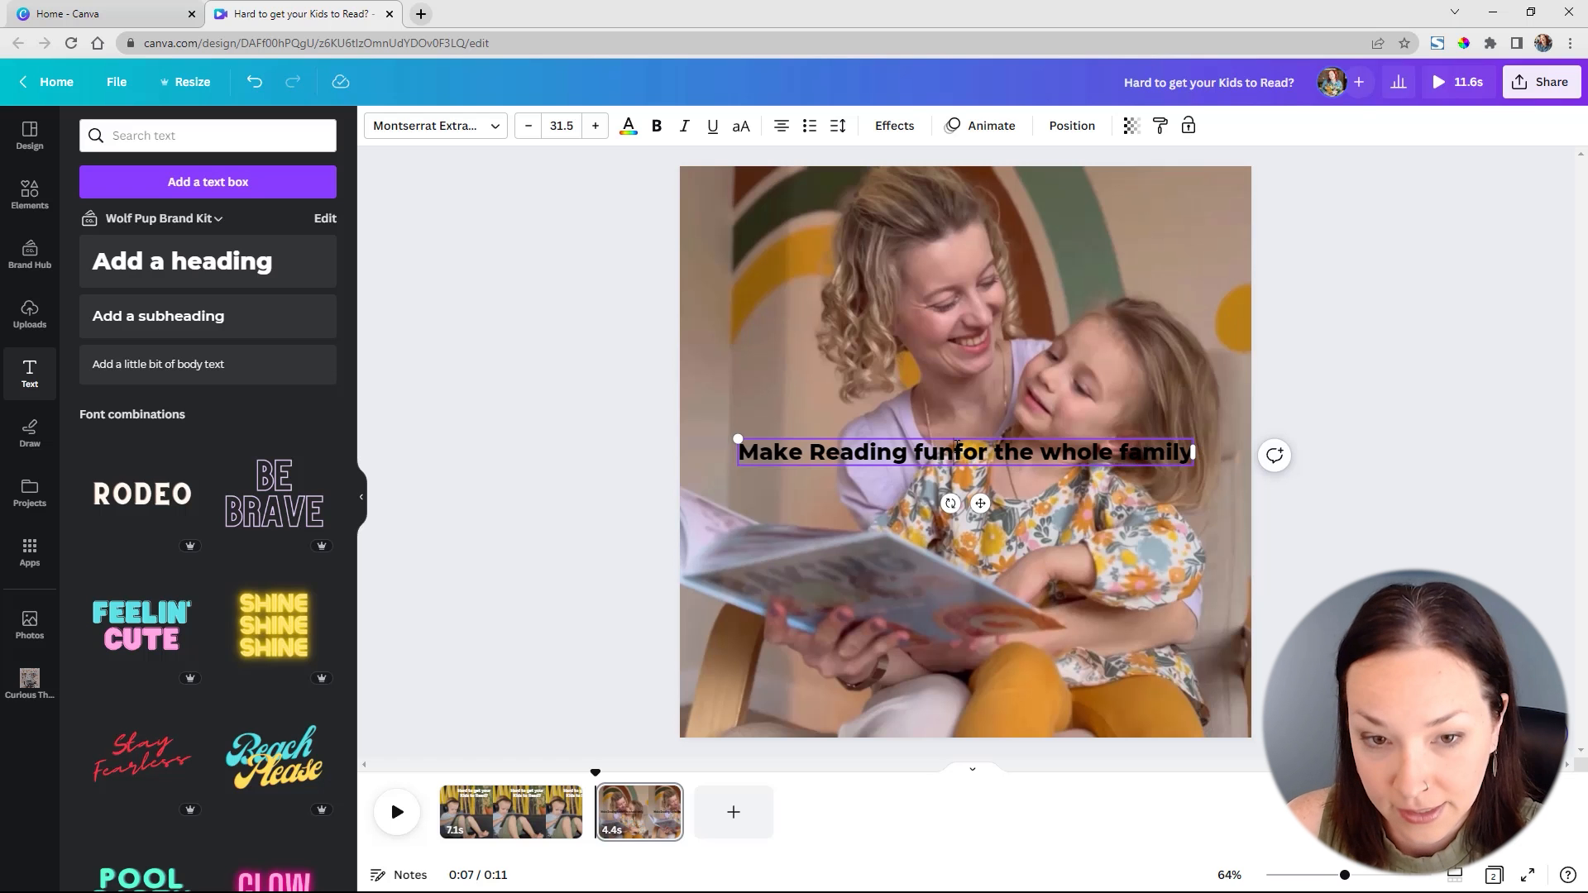
key(Return)
drag(960, 424, 815, 402)
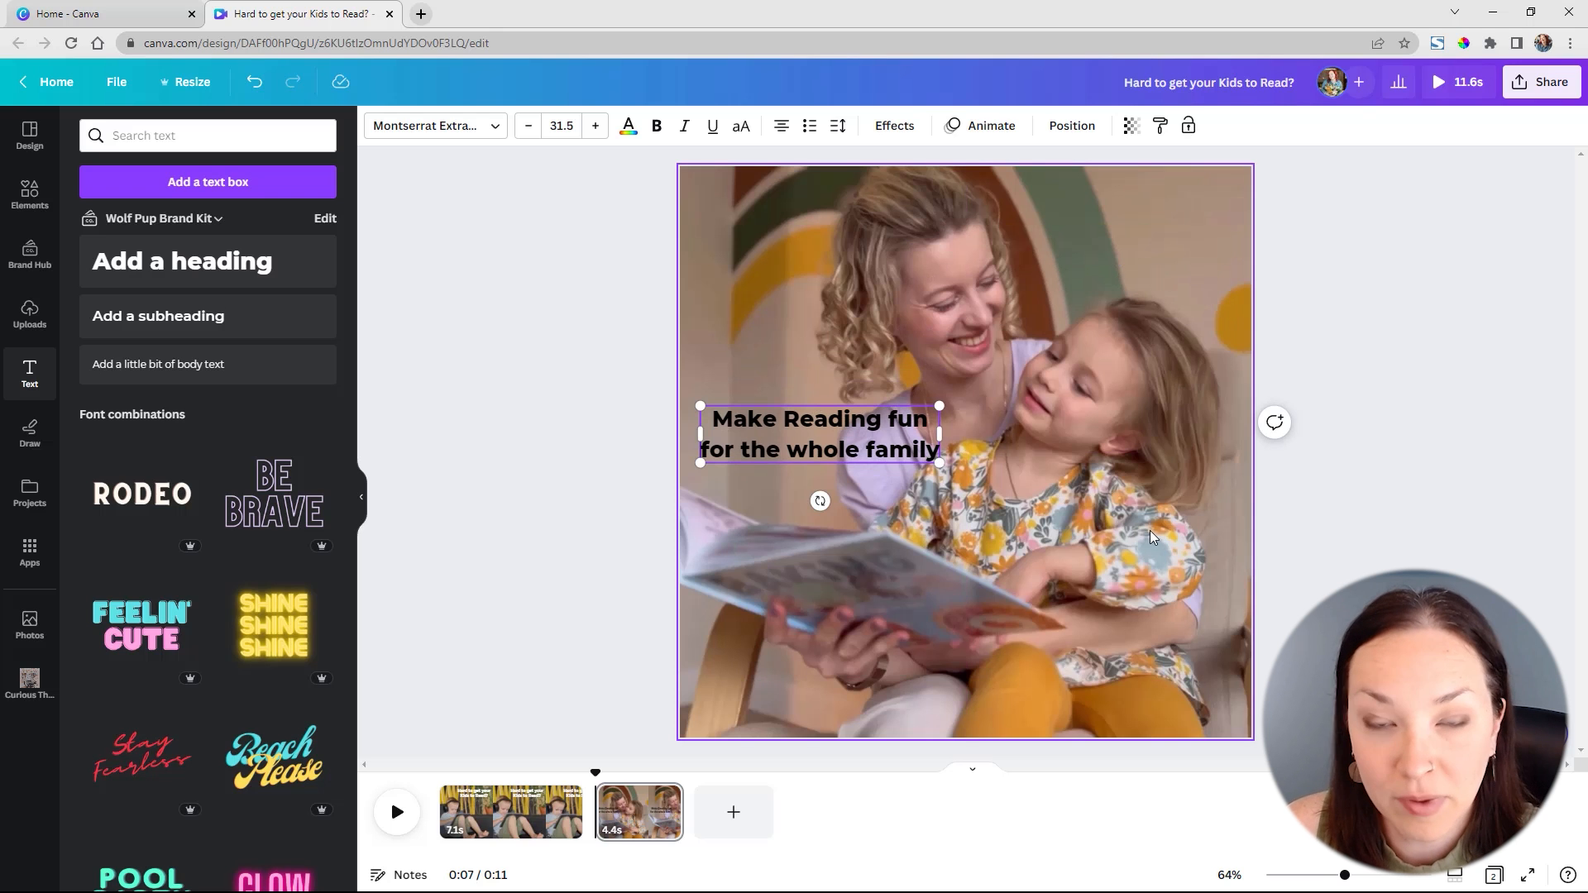
- Shift the reading video to the right within its crop to free space on the left of the page
double_click(1090, 511)
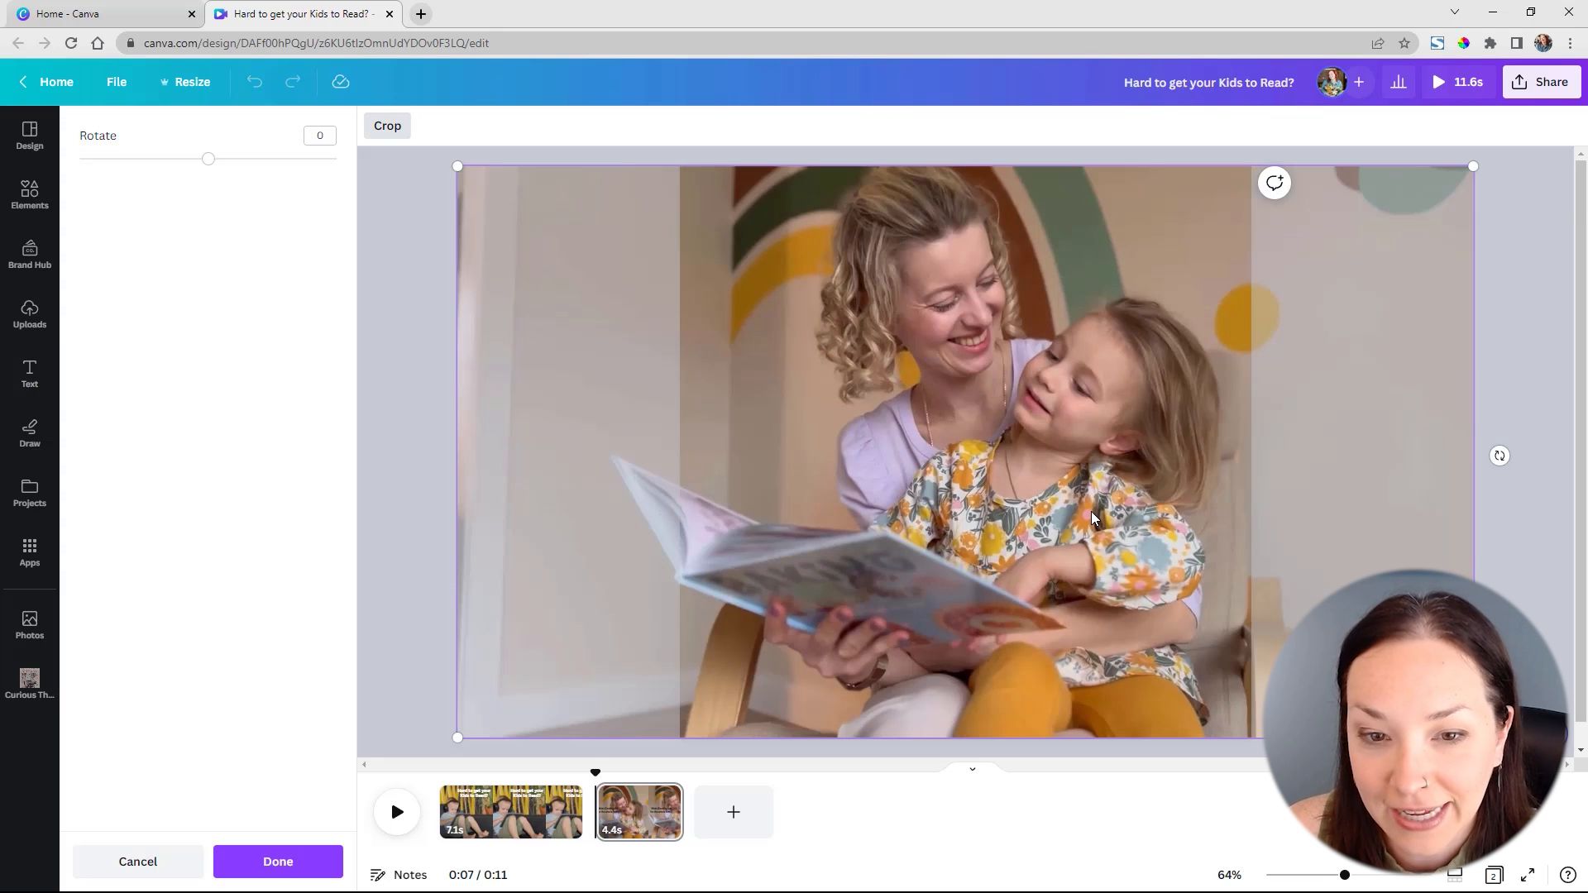
drag(988, 490, 1077, 494)
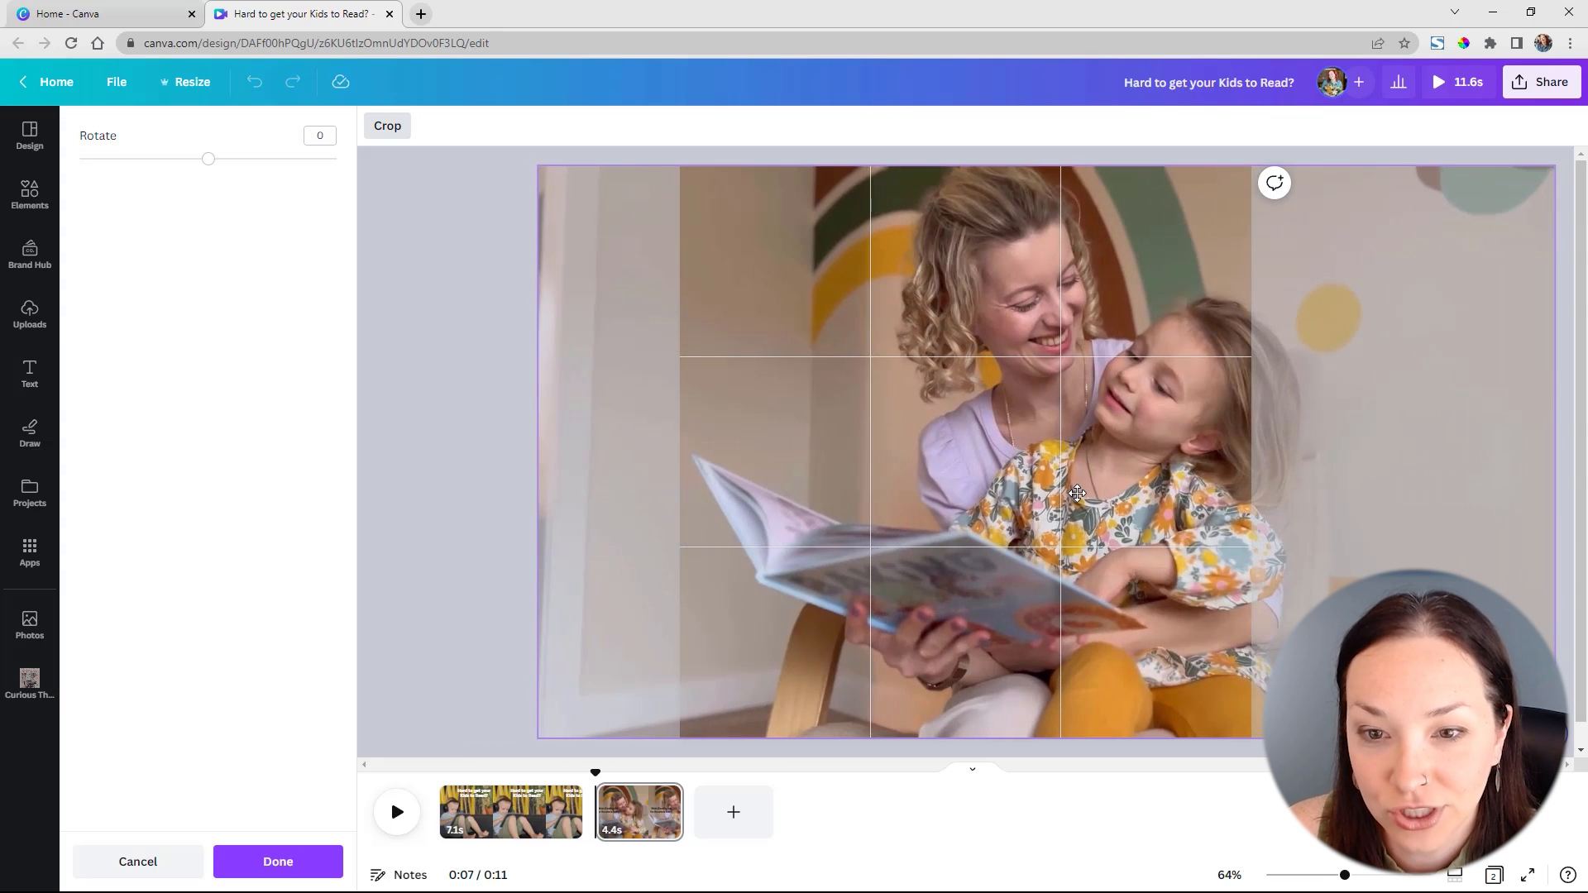
click(464, 508)
- Move the "Make Reading fun for the whole family" heading up, above the open book
click(852, 417)
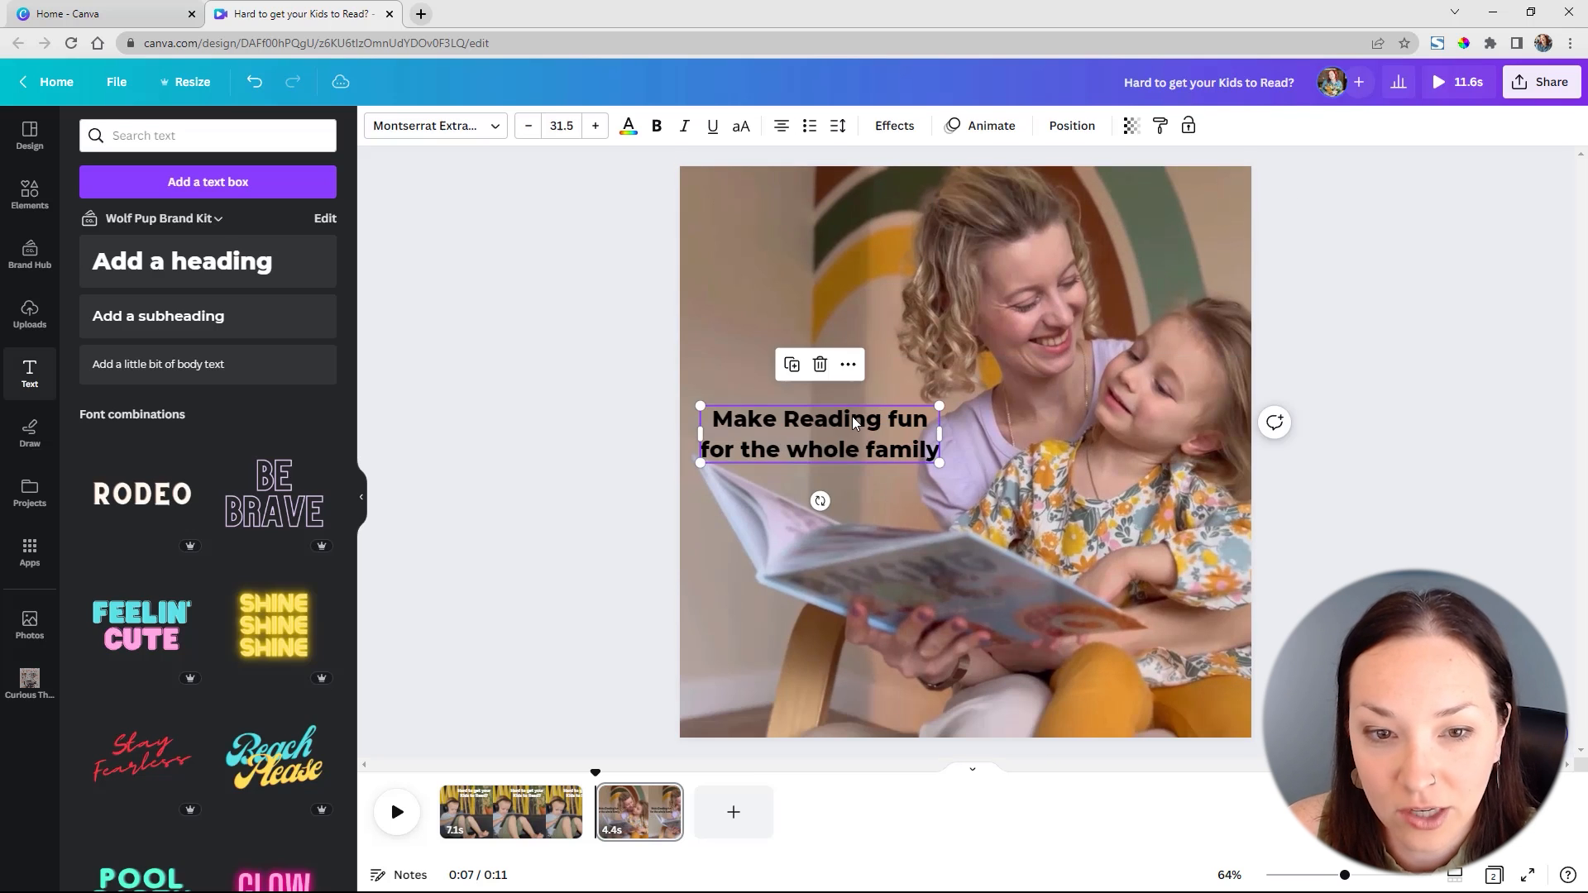
drag(822, 407, 821, 327)
click(500, 546)
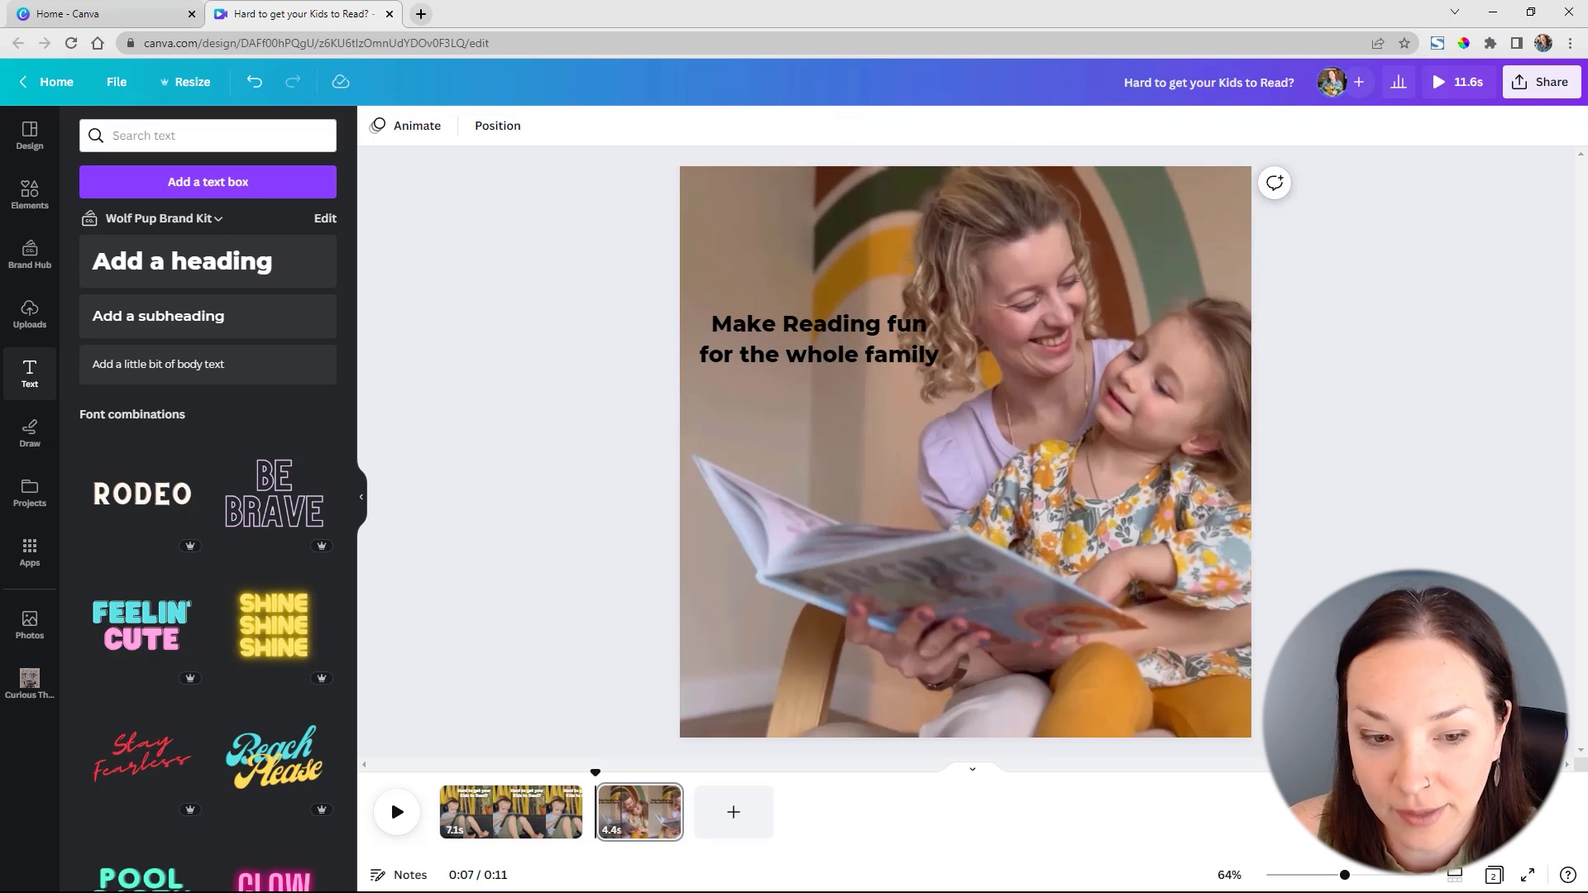
- Add a third page and fill it with the uploaded 3.1 s apple pie video, shifted left within its crop
click(739, 813)
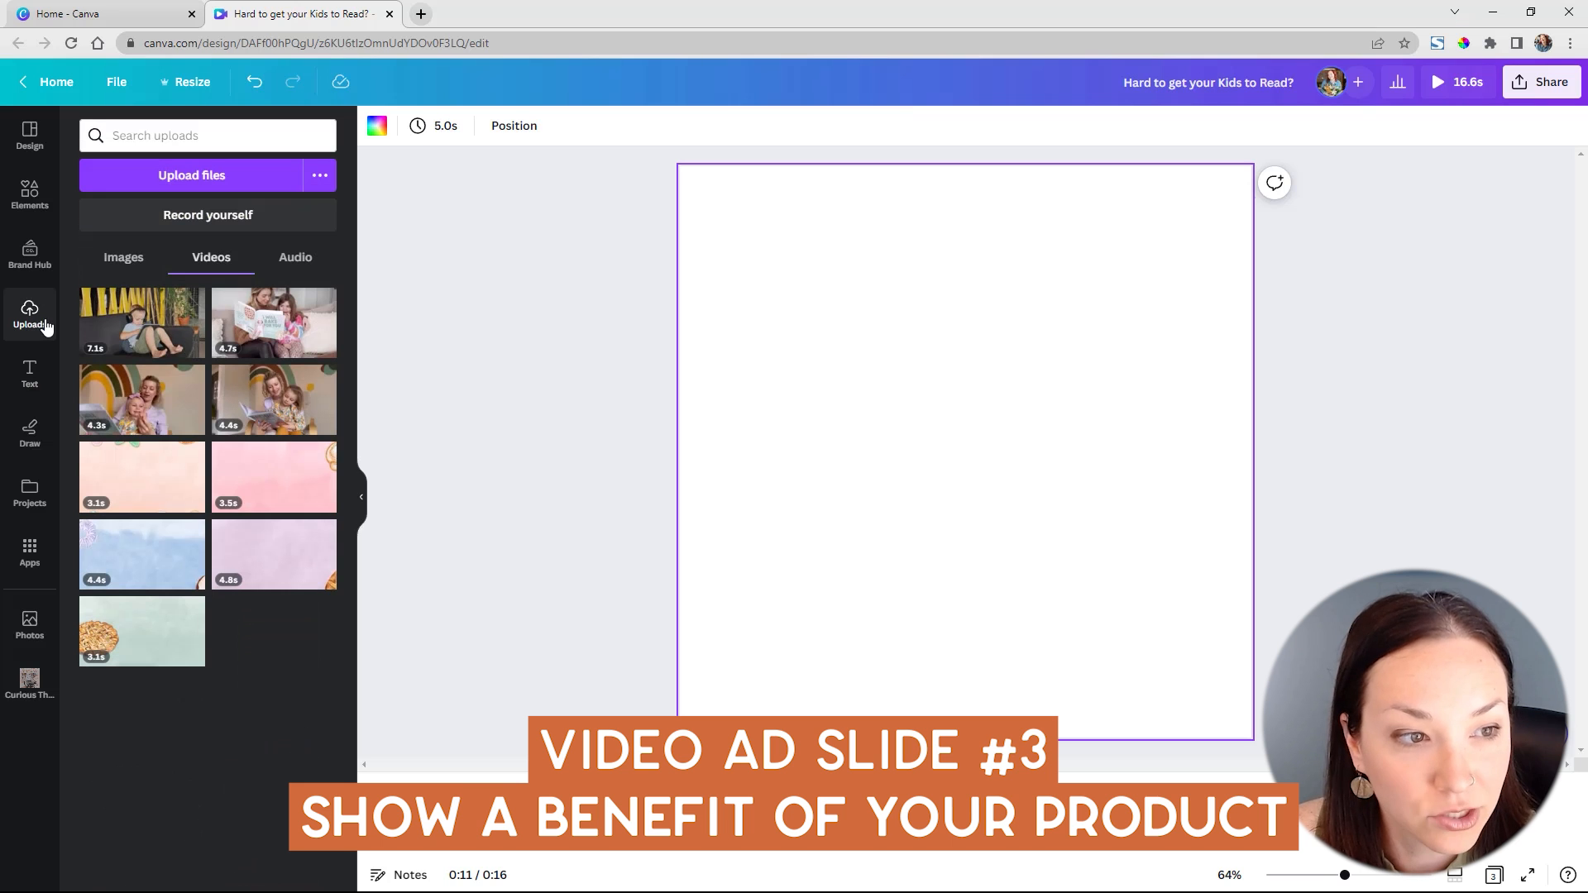
click(141, 635)
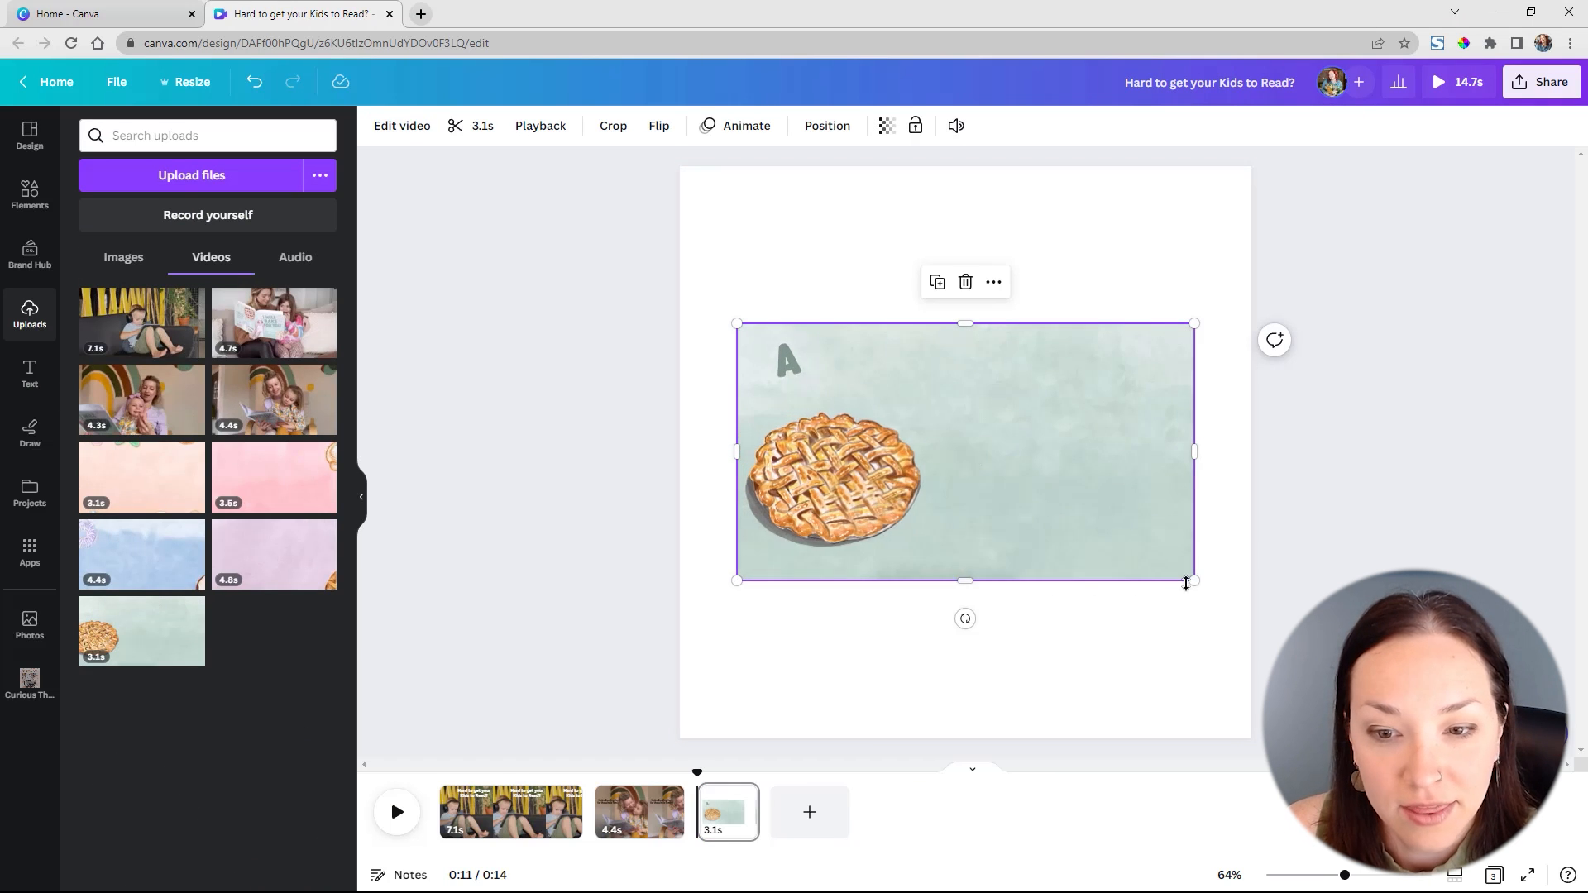
drag(1197, 582, 1493, 749)
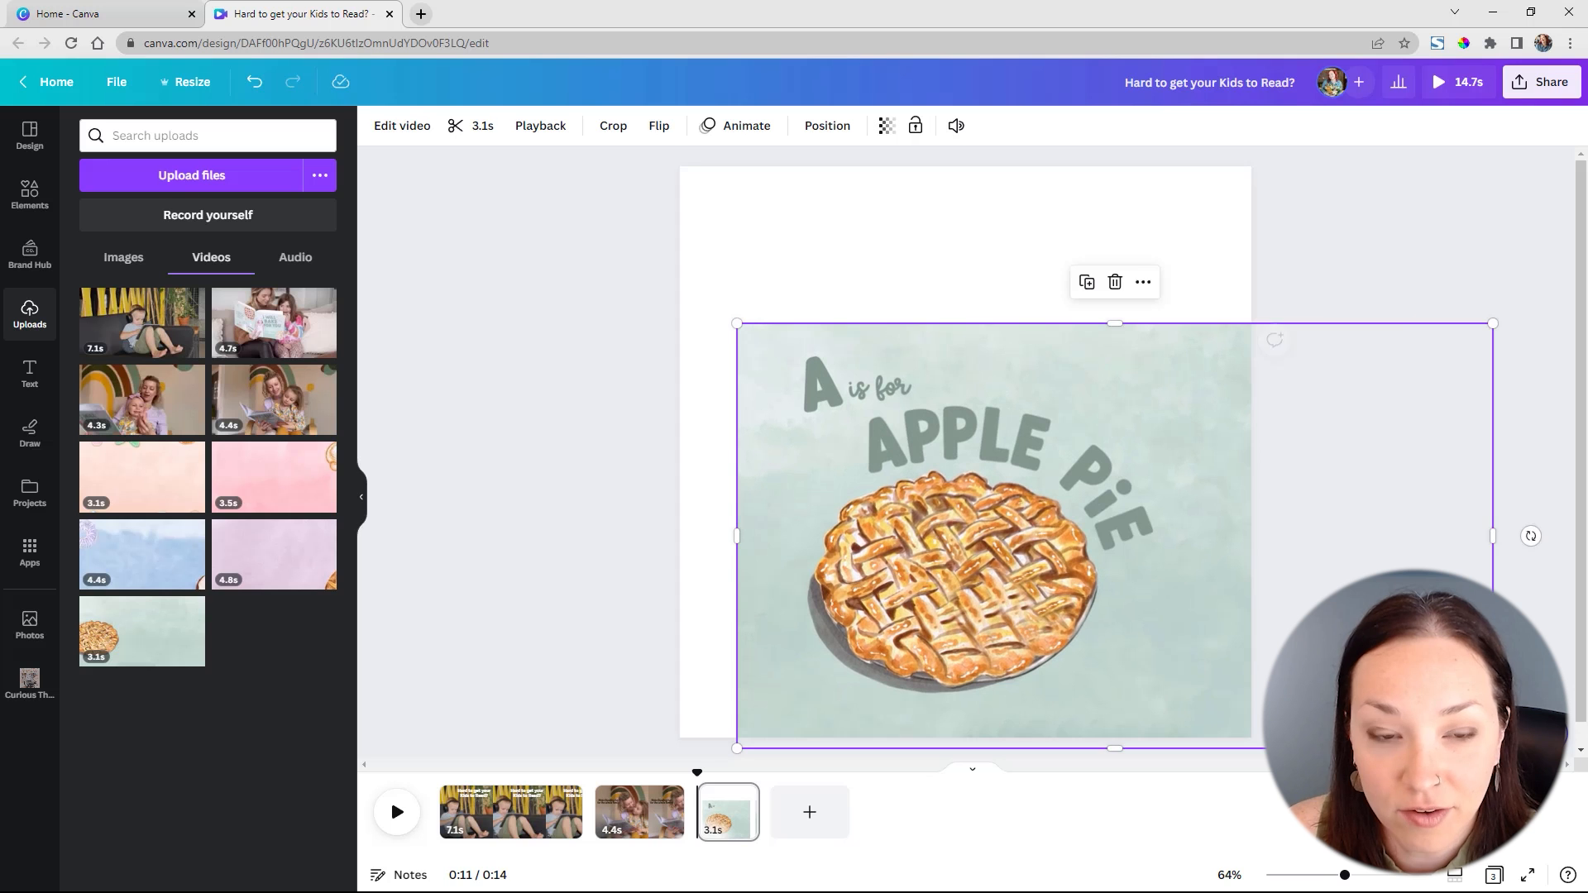
drag(737, 337, 477, 140)
drag(837, 354, 1040, 370)
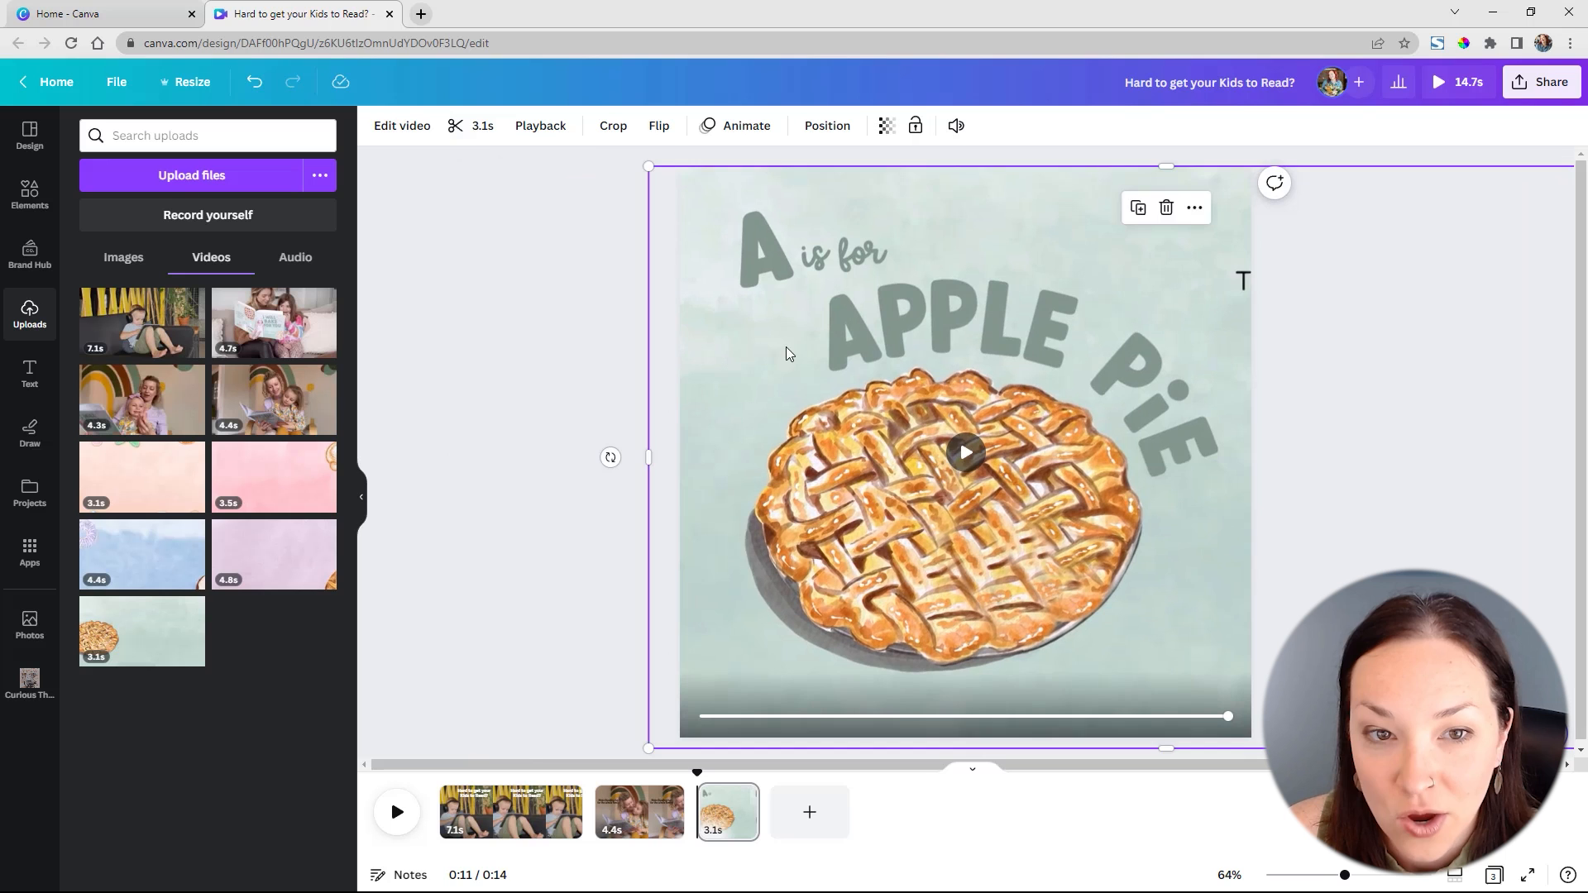
drag(785, 346, 824, 334)
- Add the heading "with Colorful & yummy looking illustrations" to the third page and place it centered below the pie
click(30, 372)
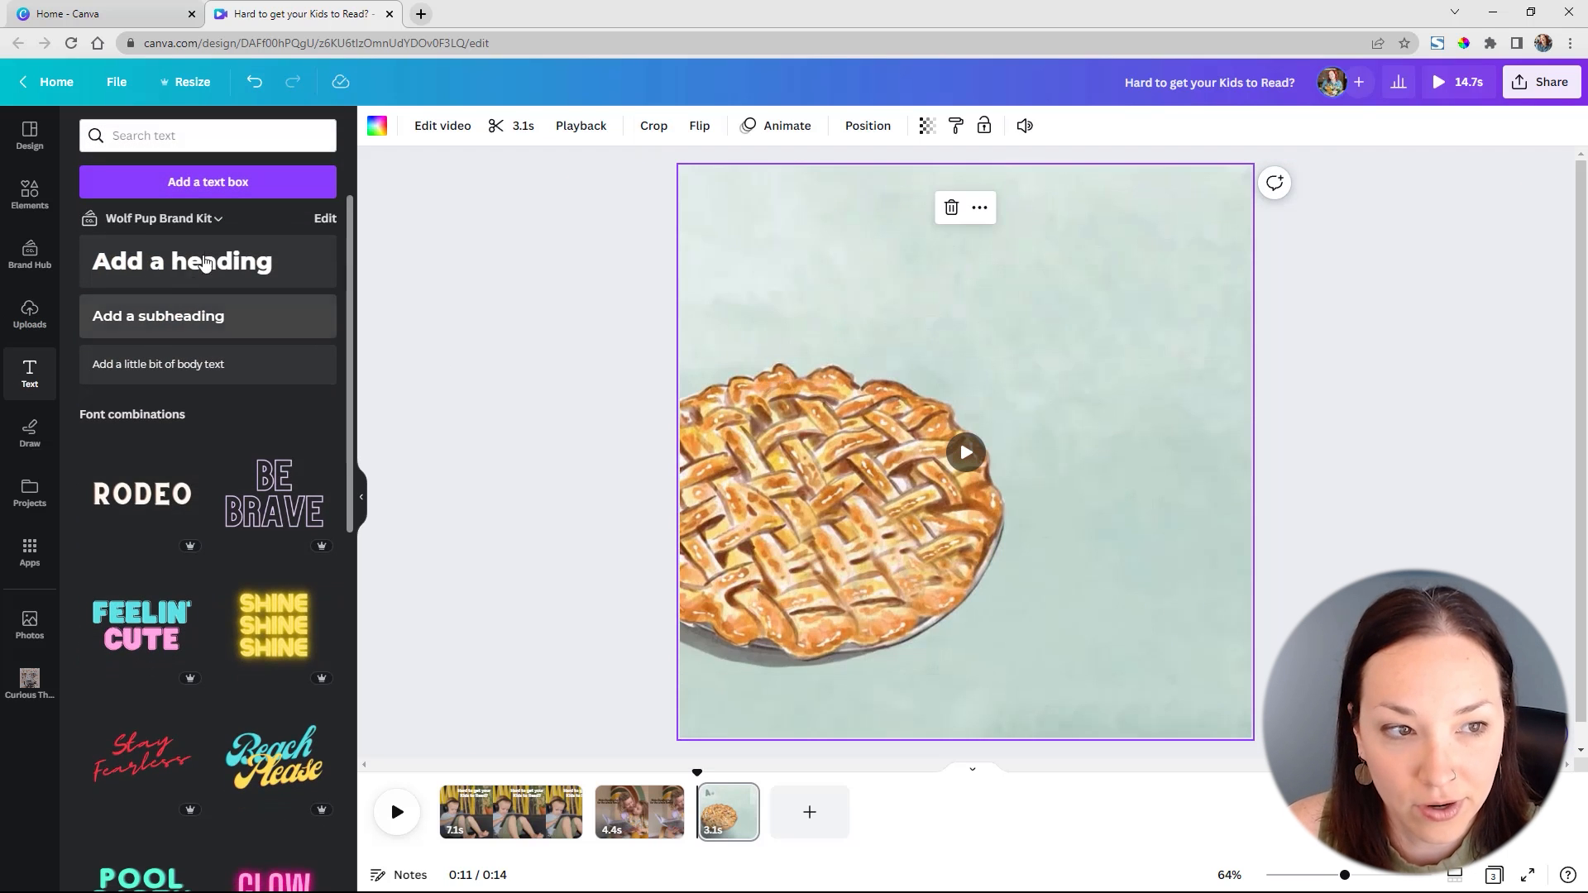
click(206, 263)
text(with Colorful & yummy looking illustrations)
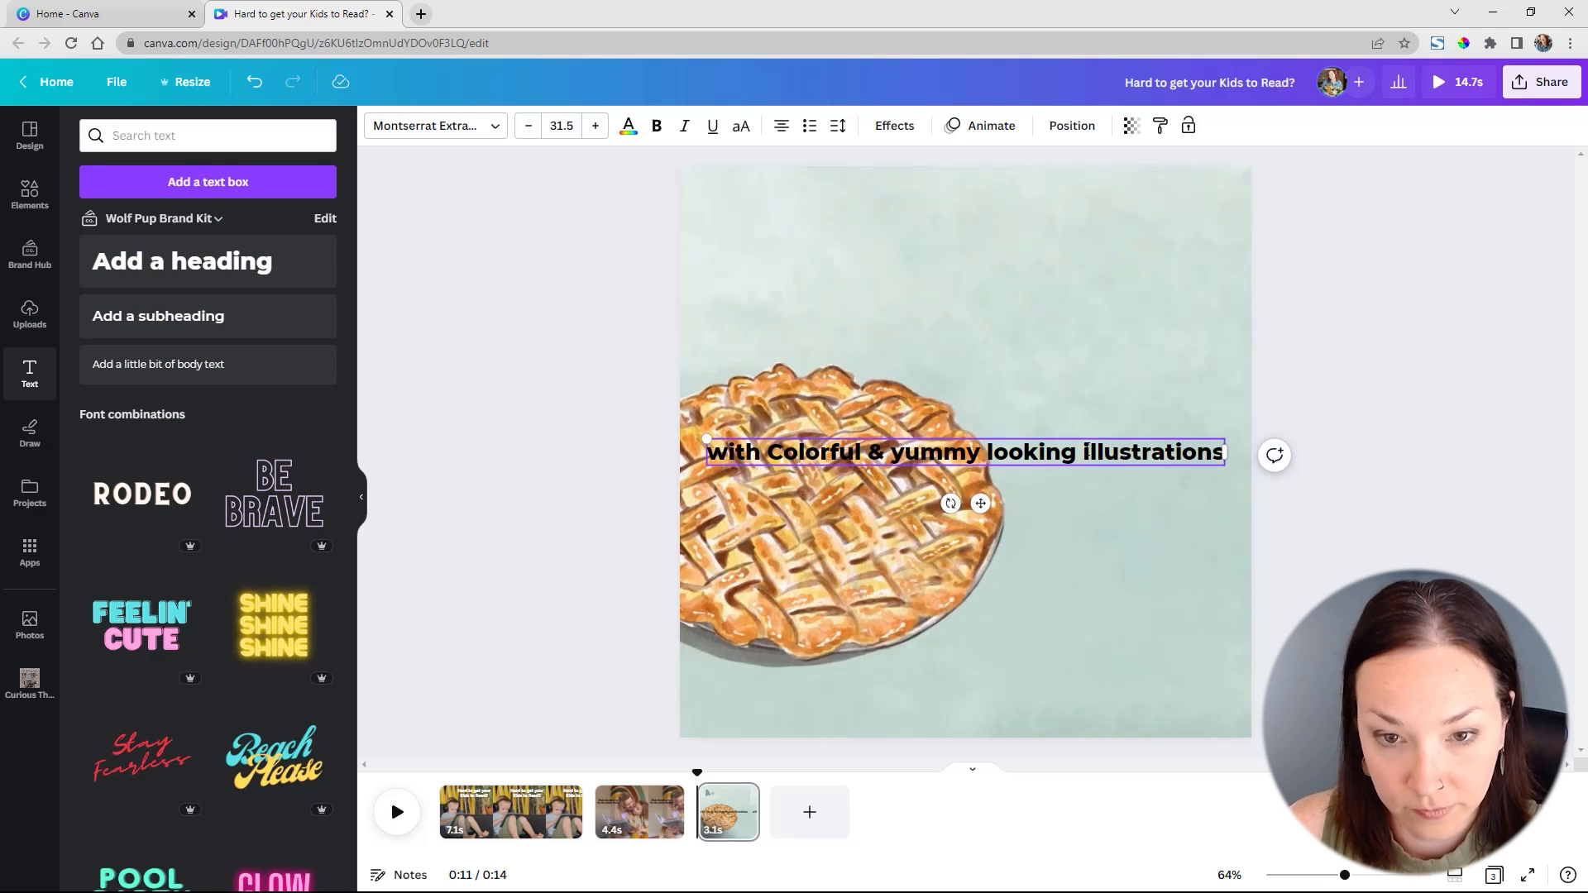
drag(1072, 437, 1068, 664)
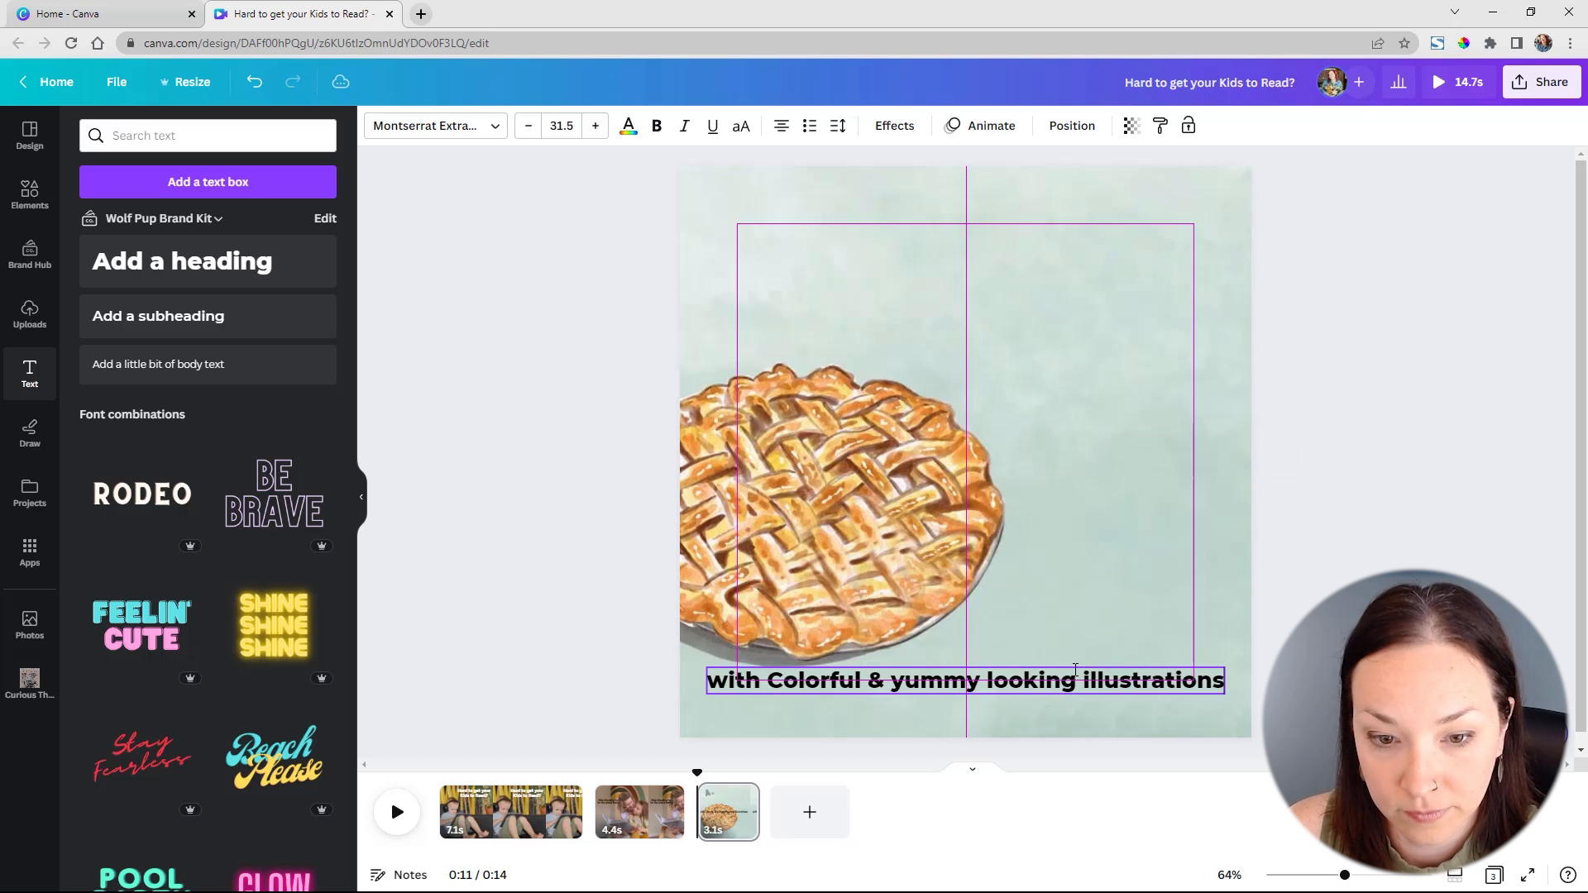
- Add a fourth page and enlarge the uploaded photo of the woman and the boy in green reading to fill it
key(ctrl+Return)
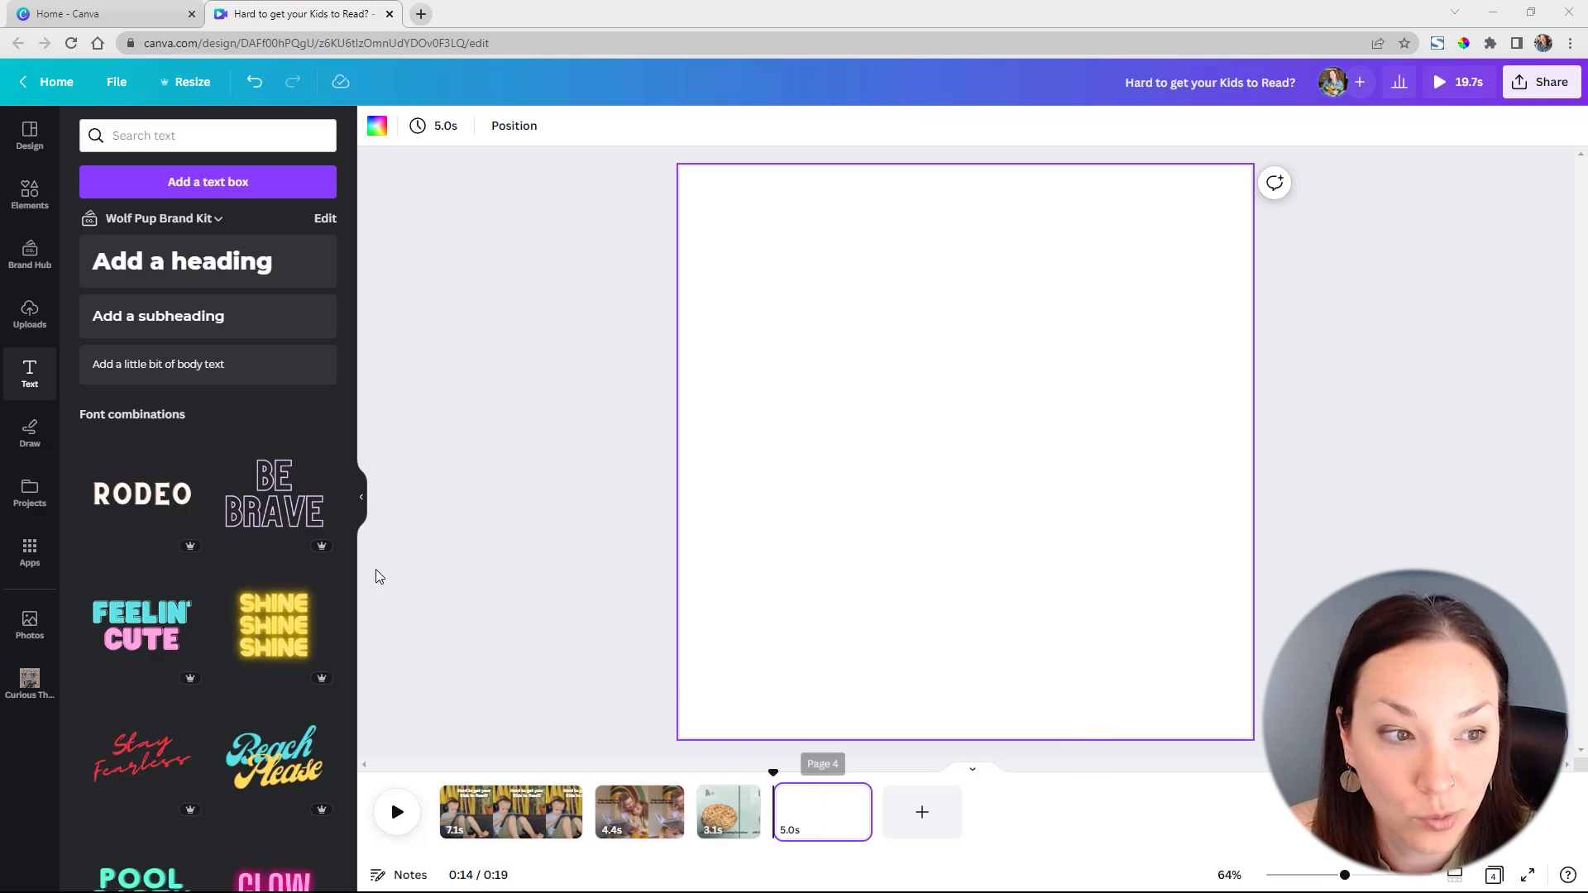
click(30, 319)
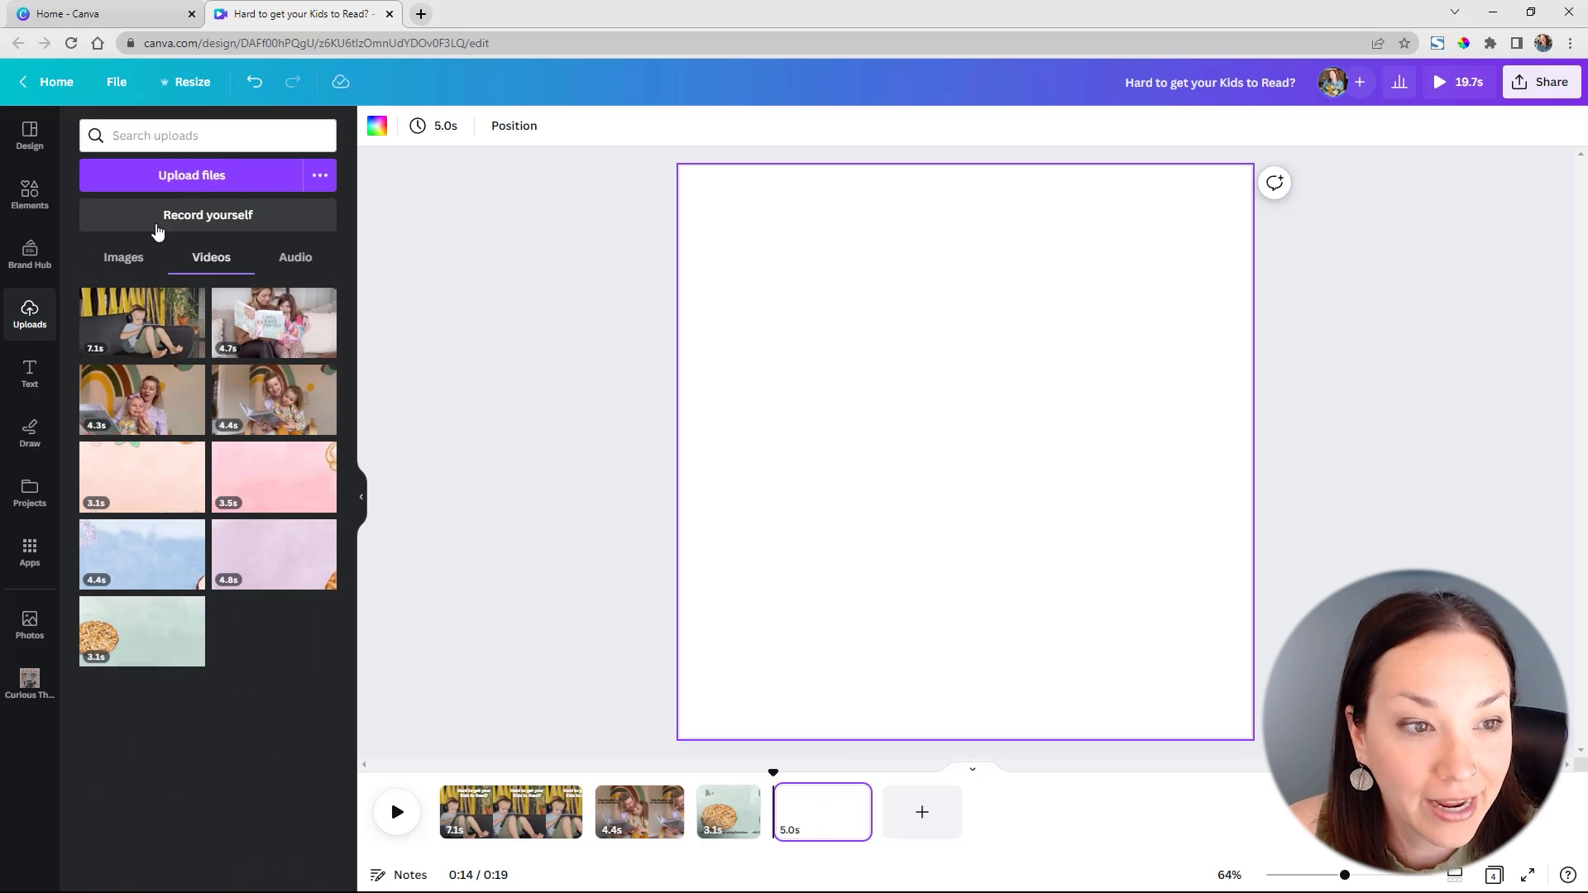
click(117, 261)
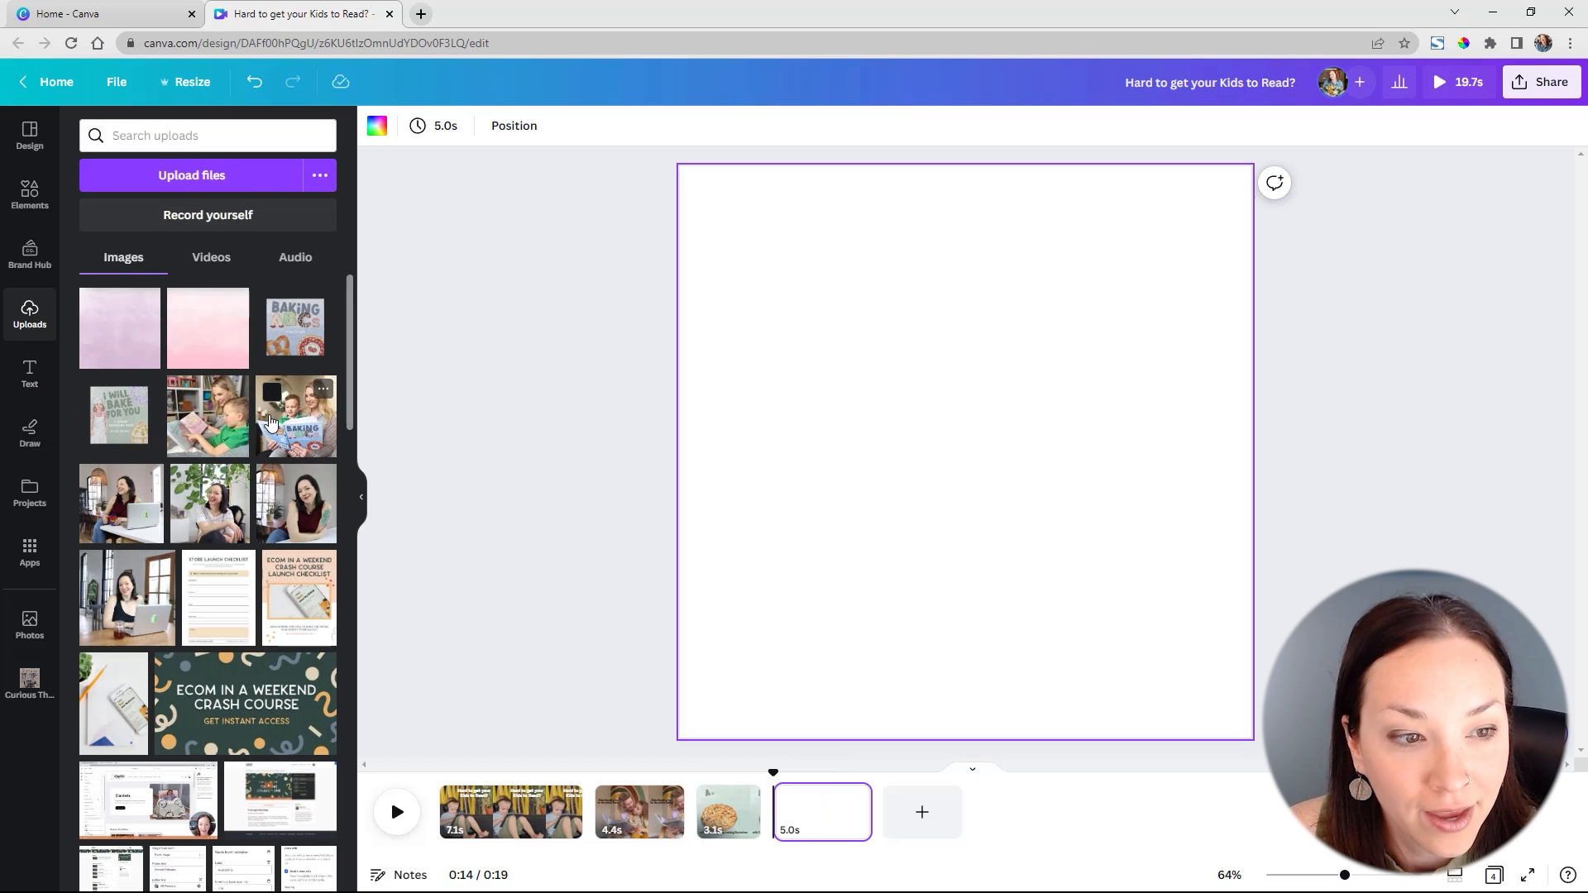
click(214, 419)
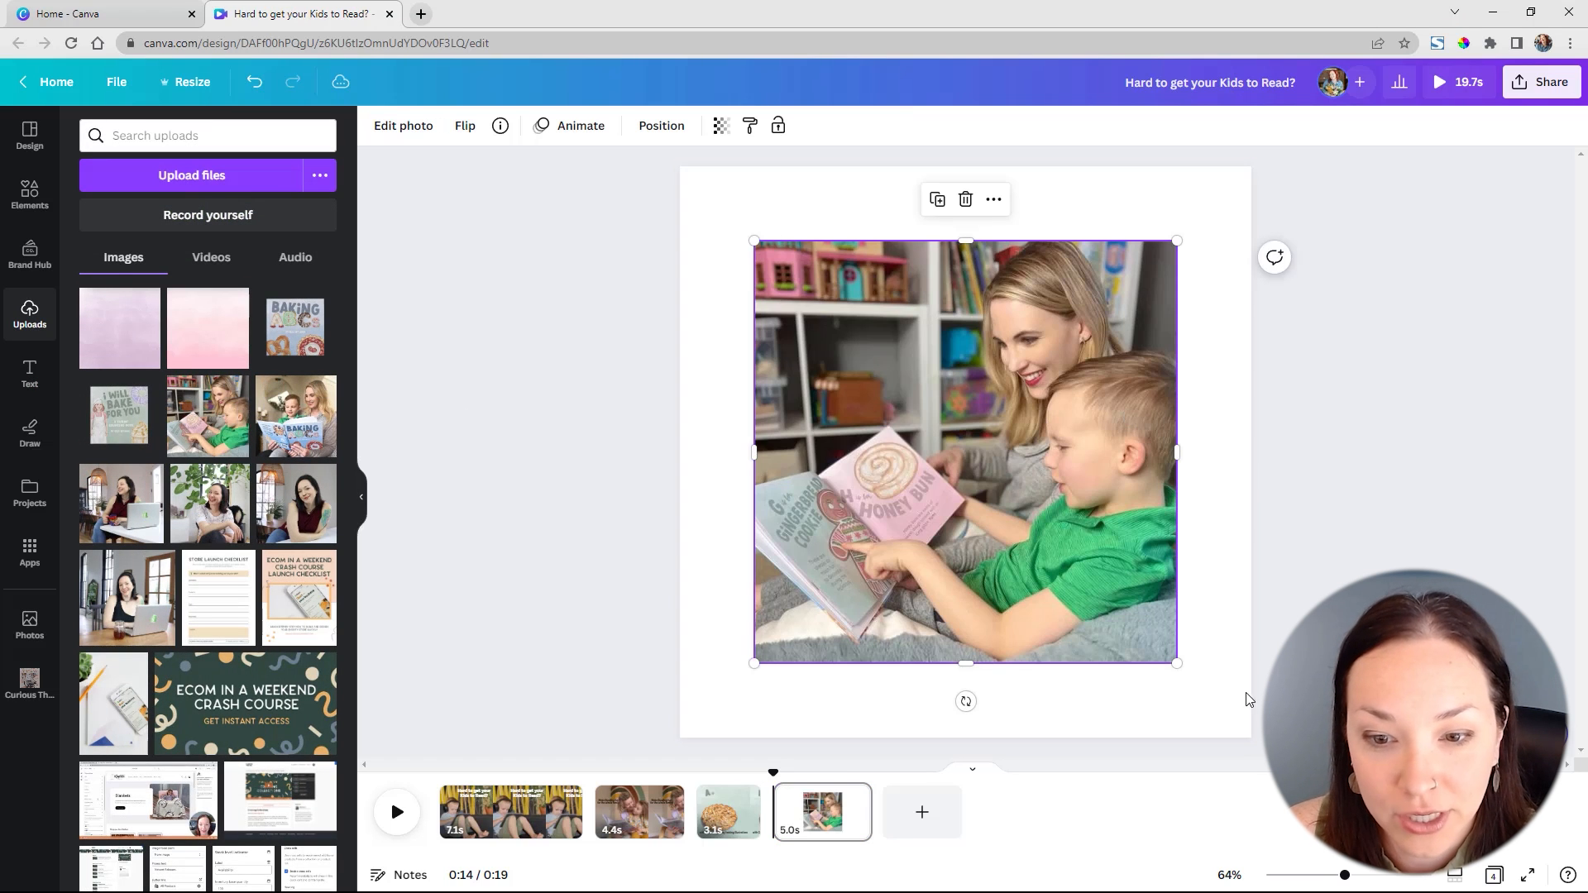
drag(1173, 663, 1259, 746)
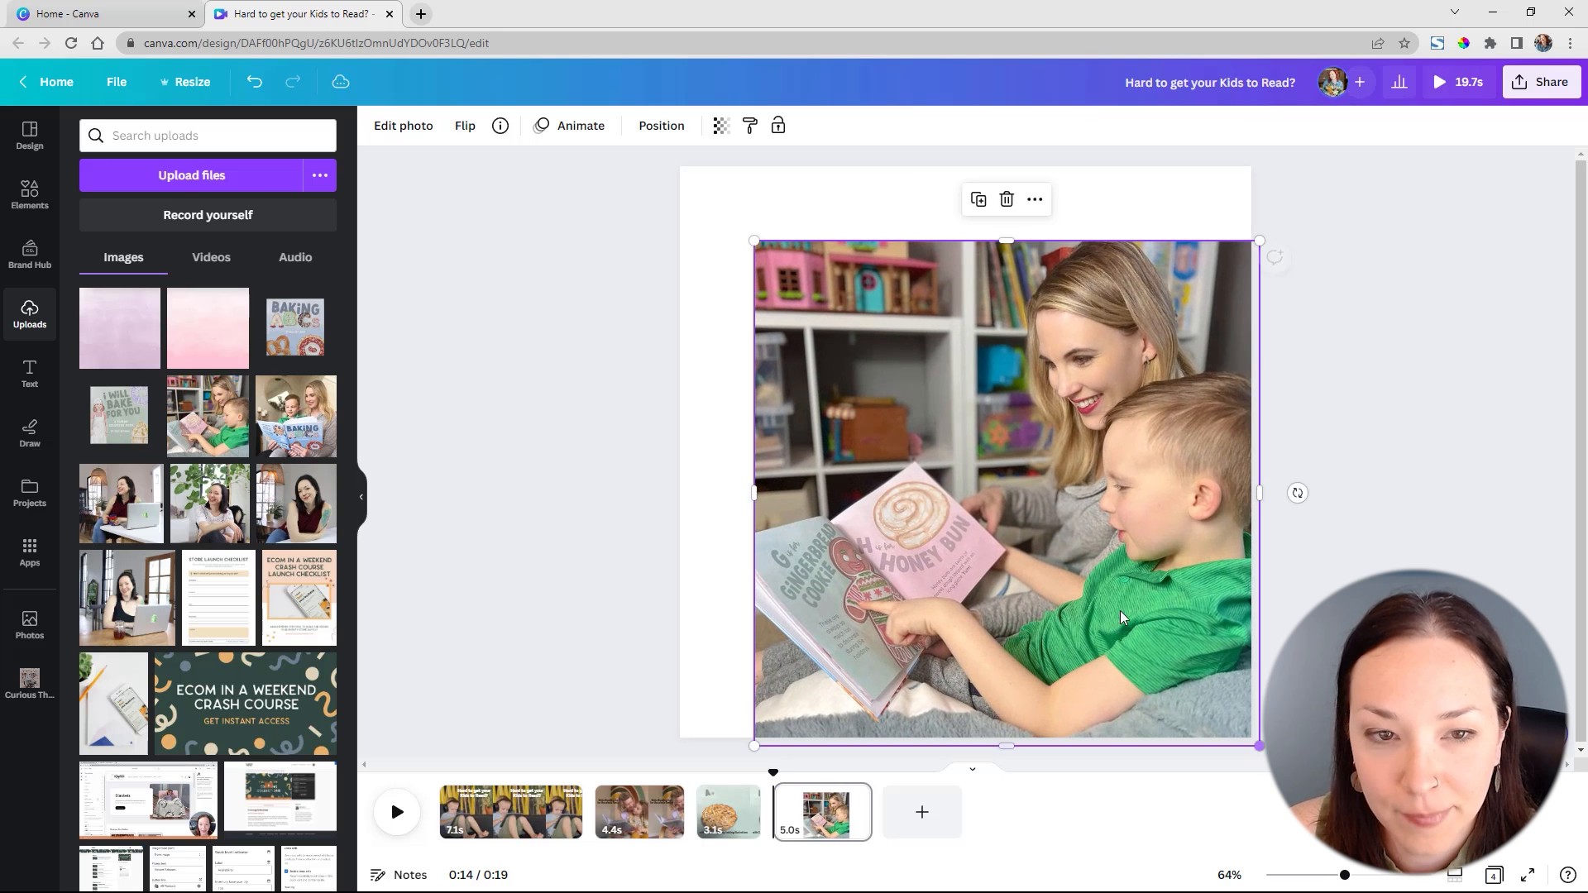
drag(754, 241, 666, 154)
click(526, 330)
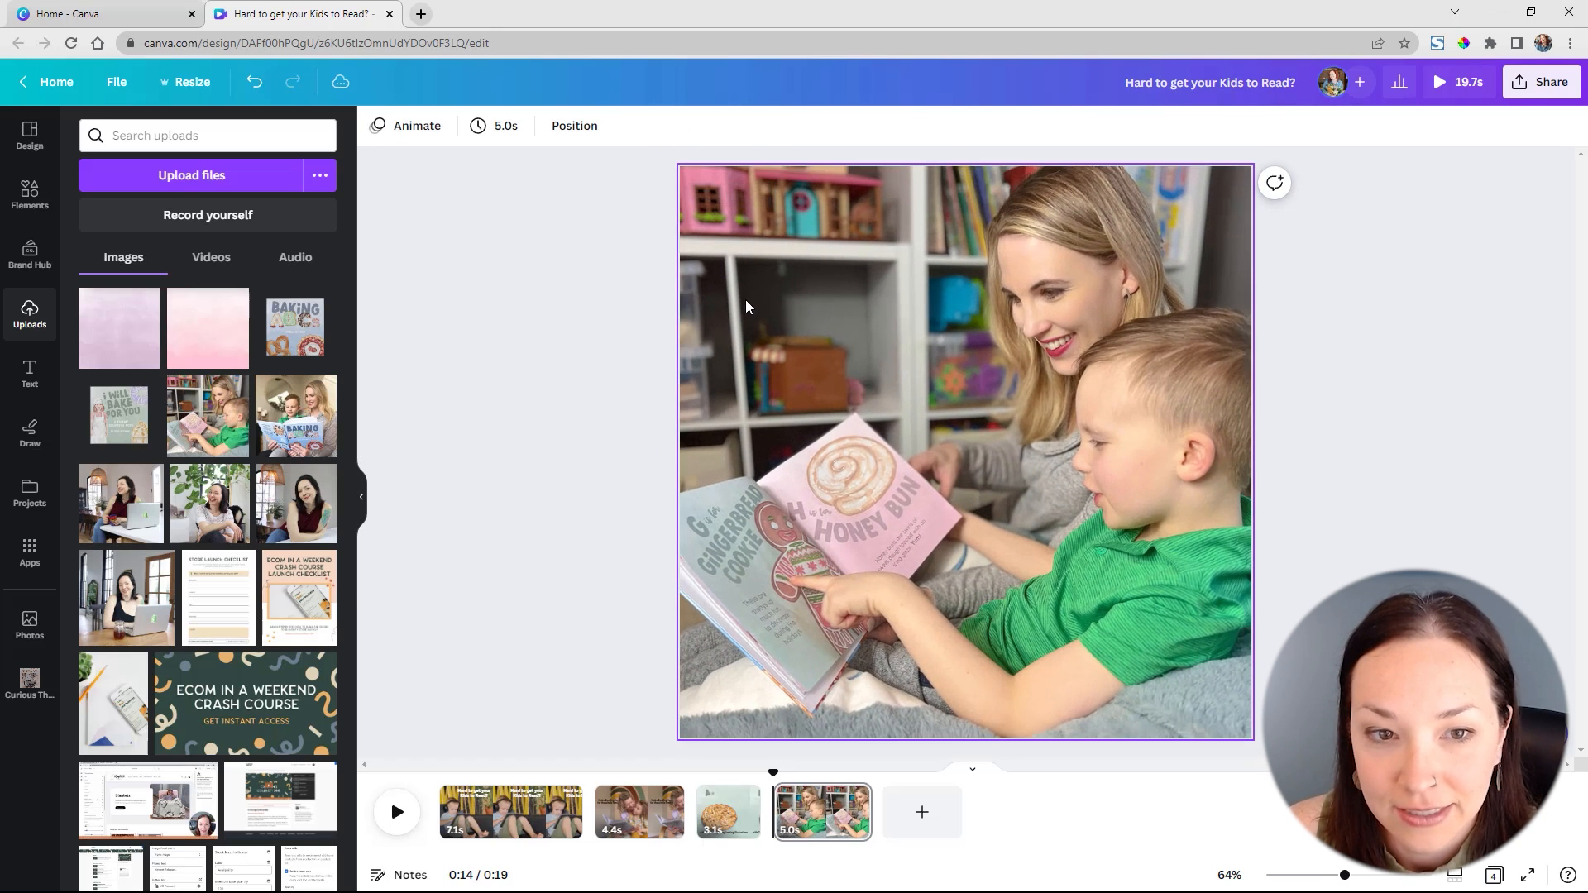
- Add the heading "It's made learning his ABCs fun!", broken before "his", and place it over the shelves beside the woman
click(29, 372)
click(211, 273)
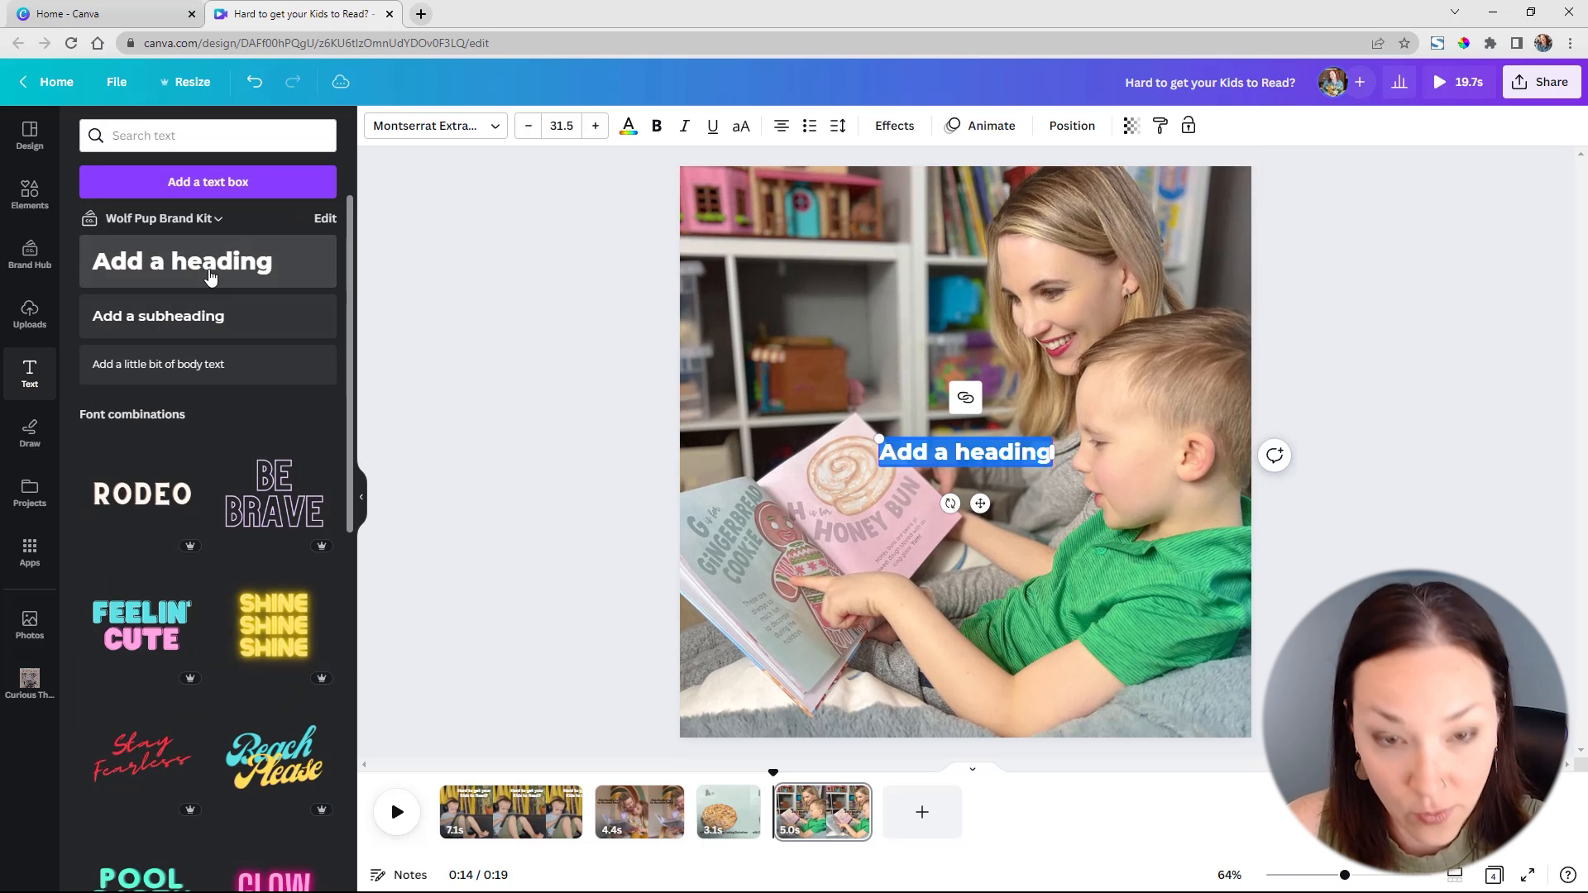
text(It's made learning his ABCs fun!)
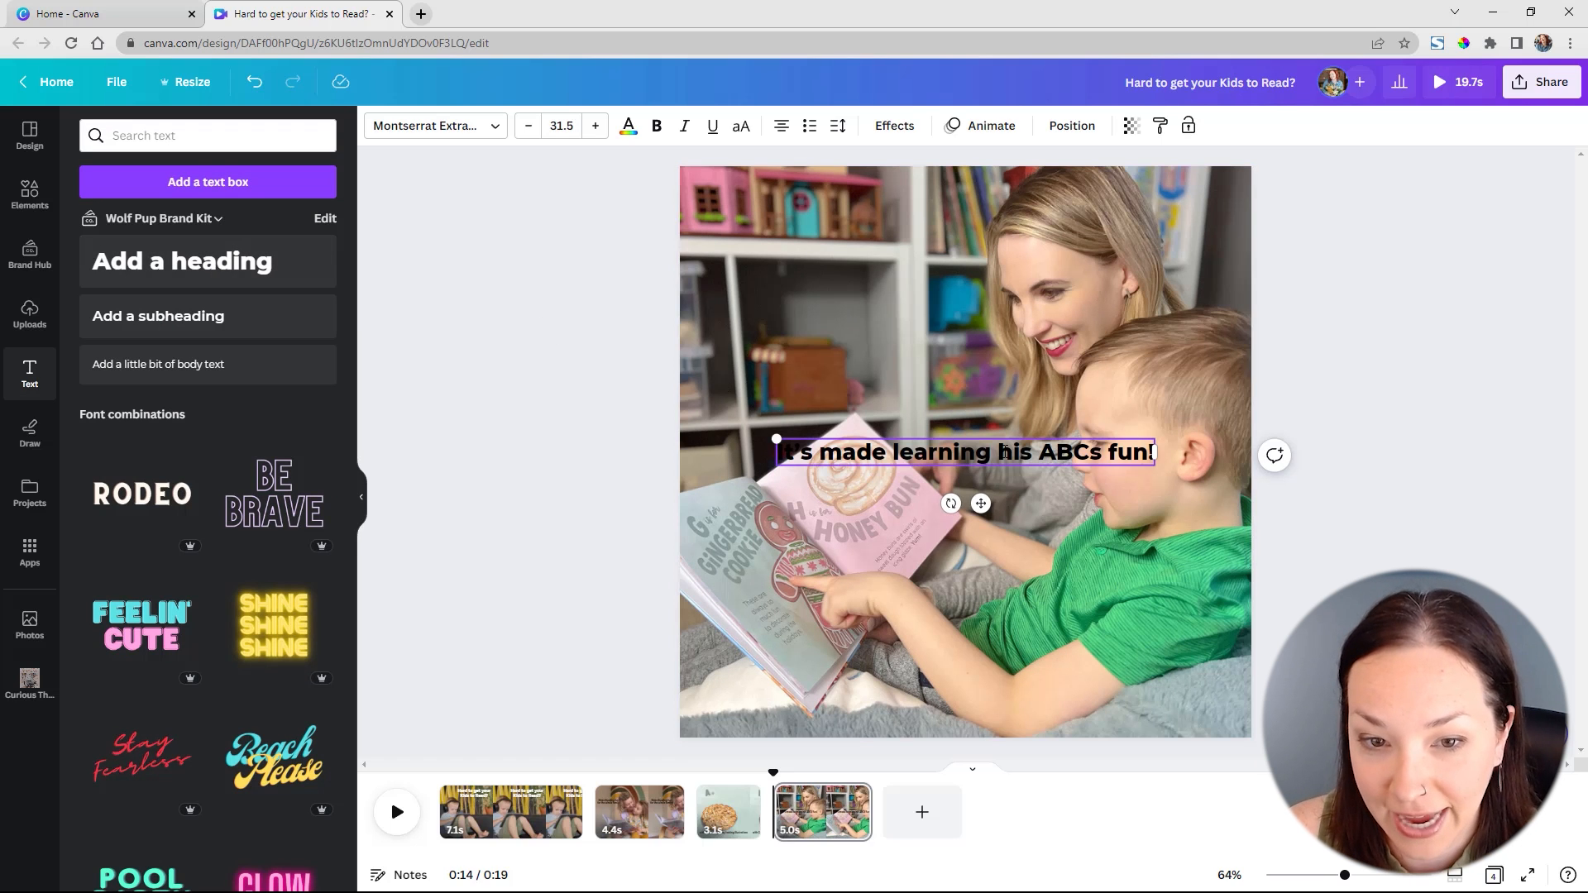
key(BackSpace)
key(Return)
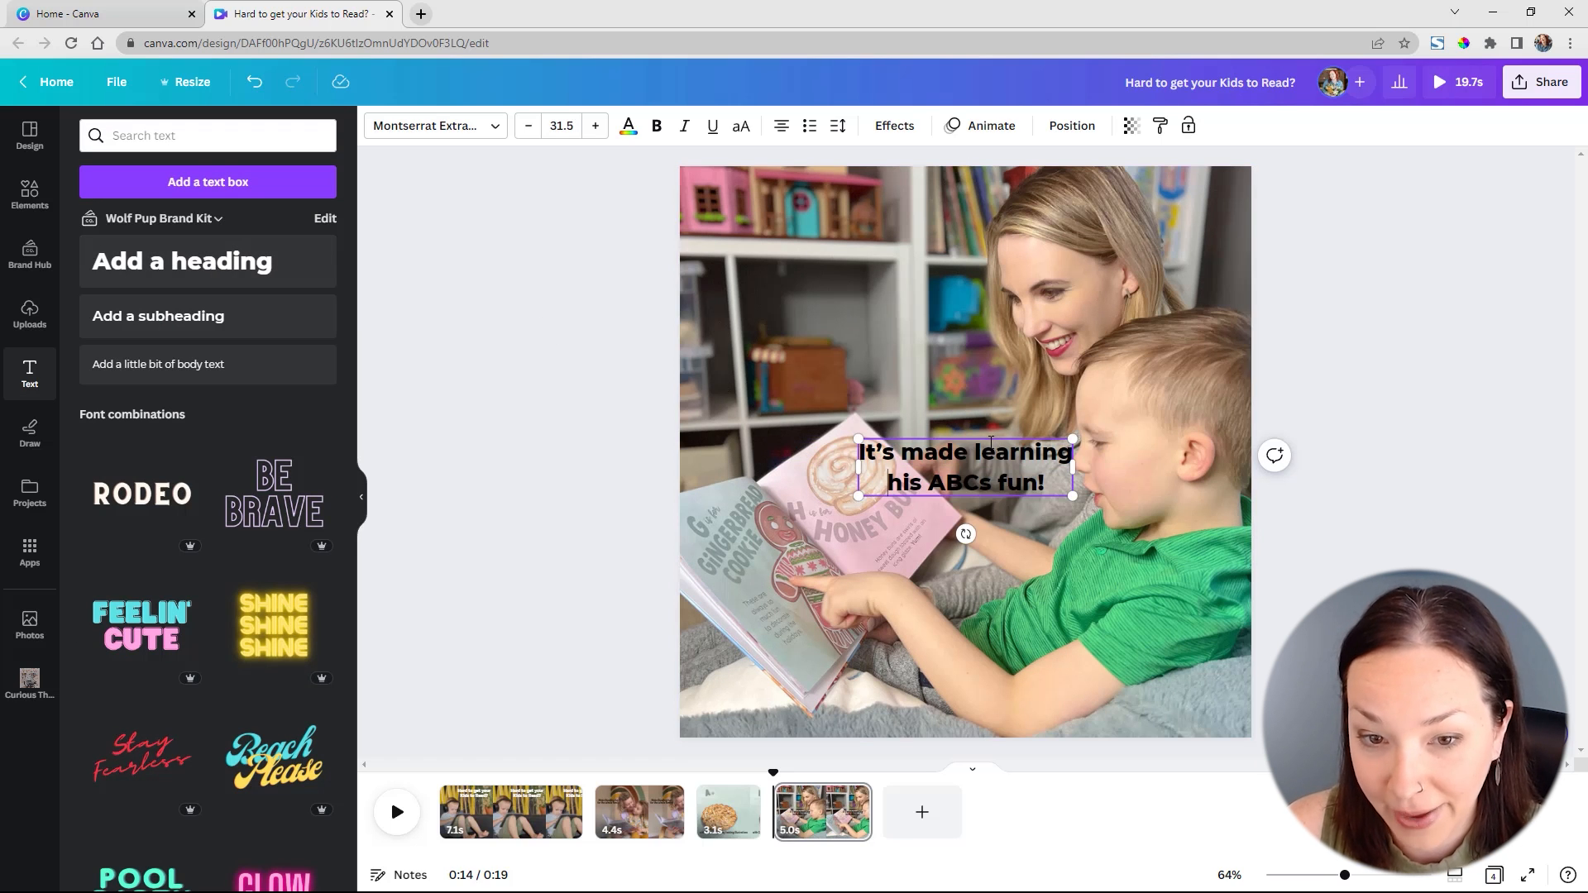
drag(989, 436, 839, 217)
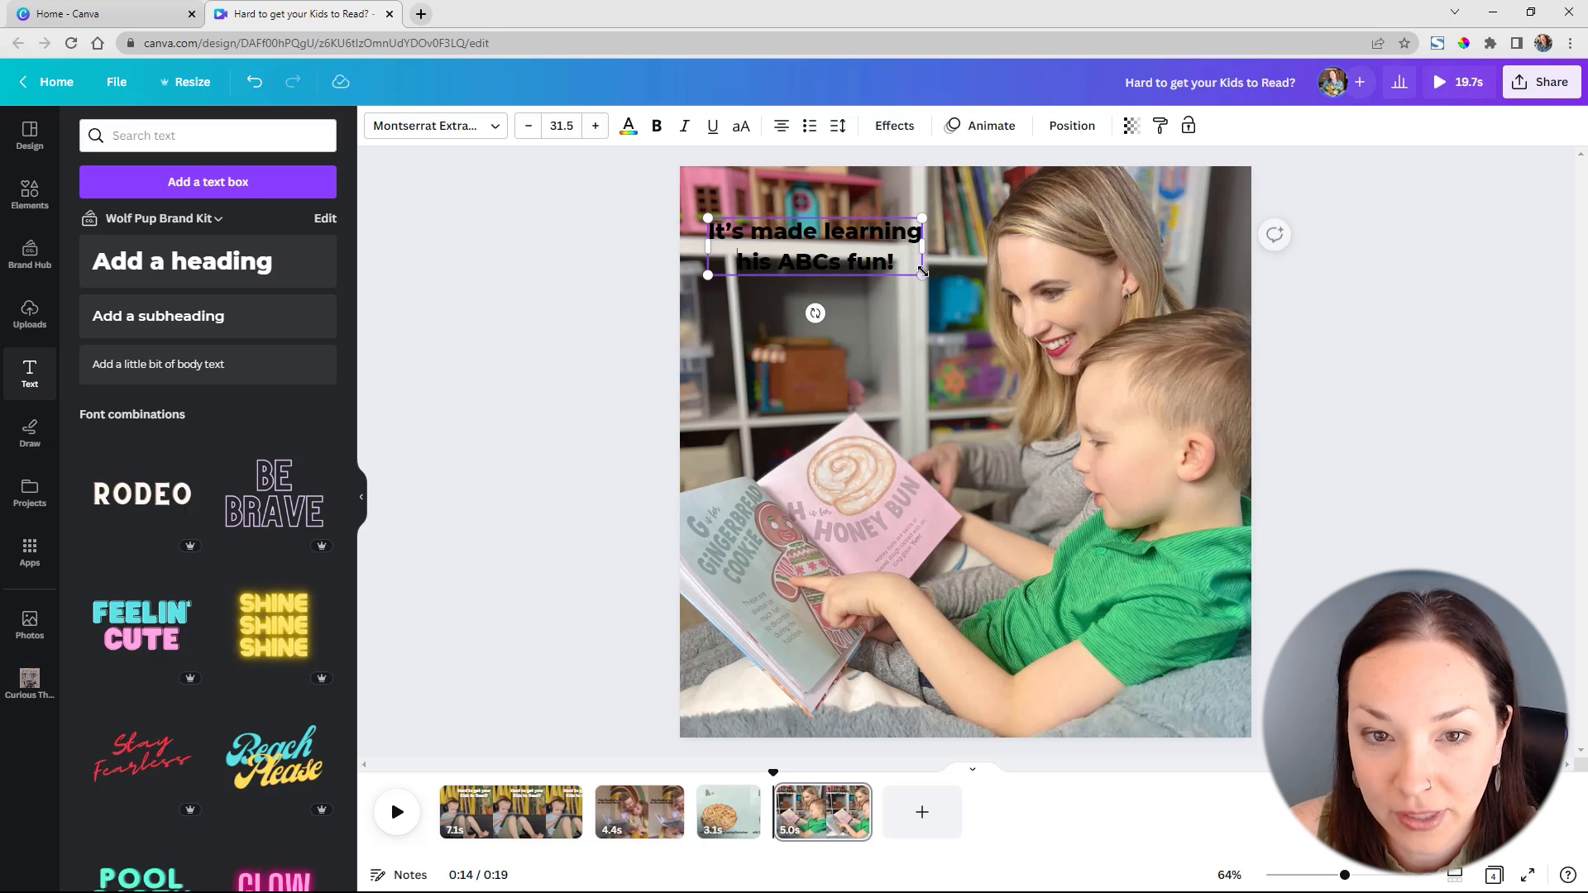
- Enlarge the "It's made learning his ABCs fun!" heading to about size 39 and move it slightly down, beside the woman's face
drag(923, 276, 1002, 296)
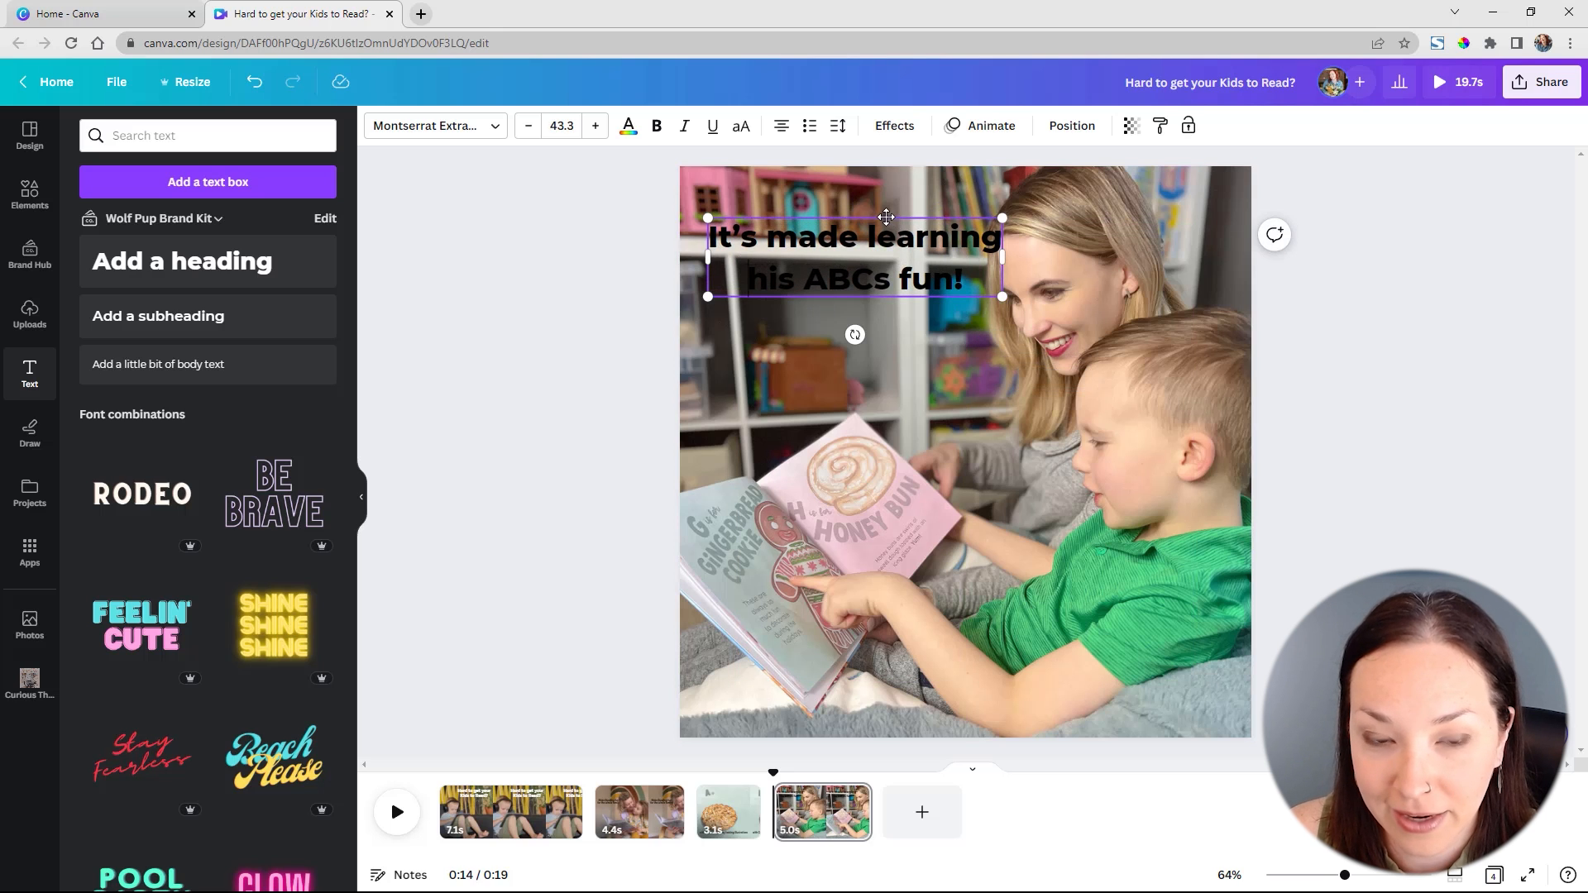
drag(886, 217, 870, 239)
drag(976, 315, 949, 305)
drag(860, 235, 867, 248)
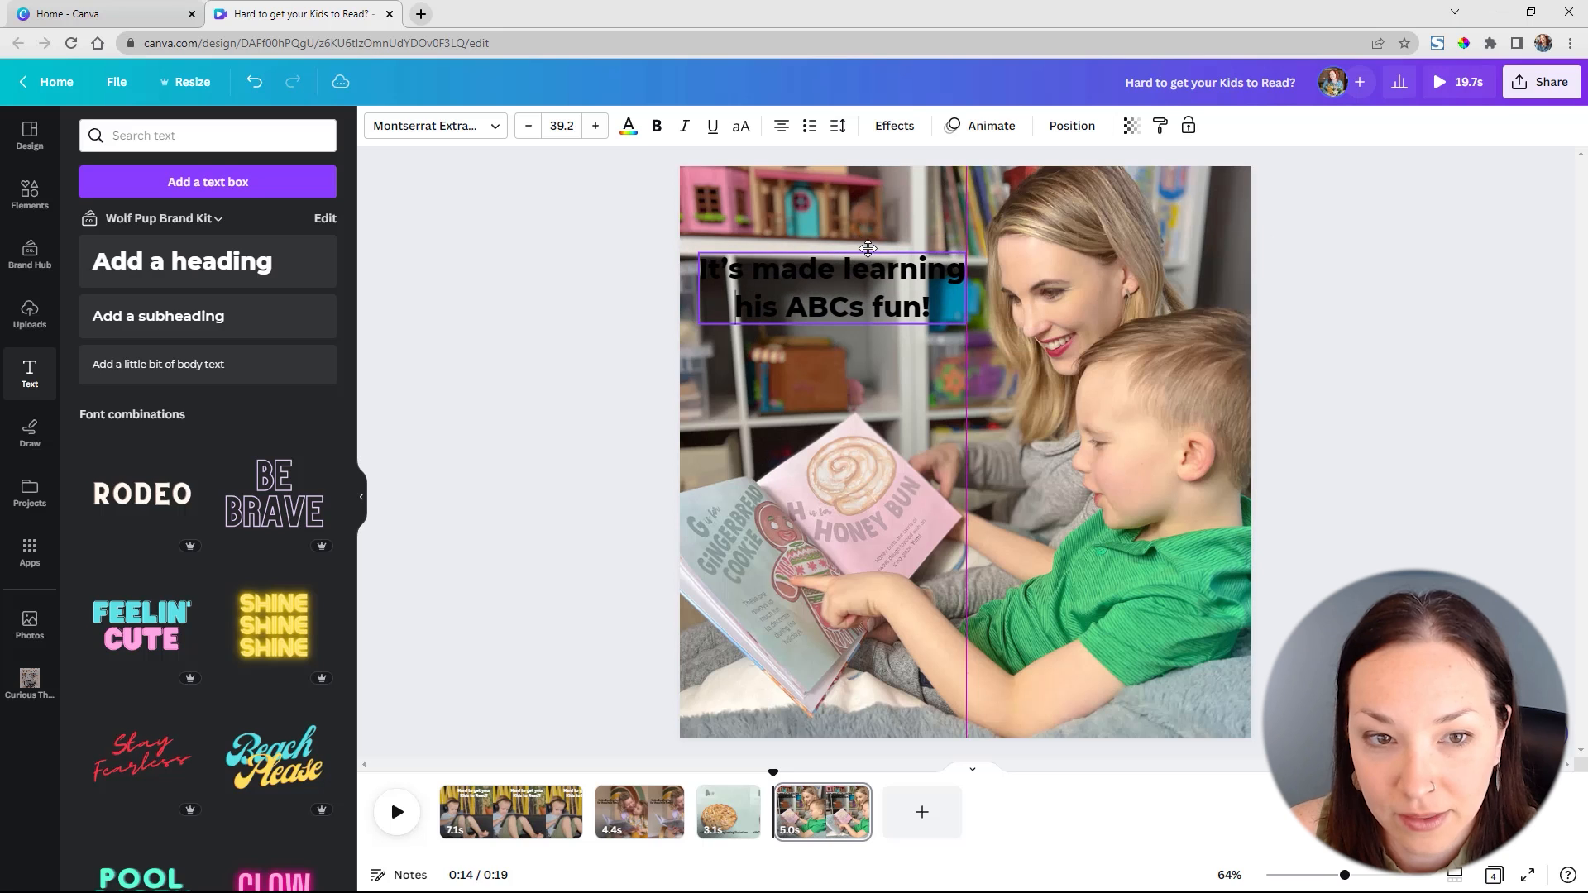
- Color the "It's made learning his ABCs fun!" heading white from the brand palette
click(629, 126)
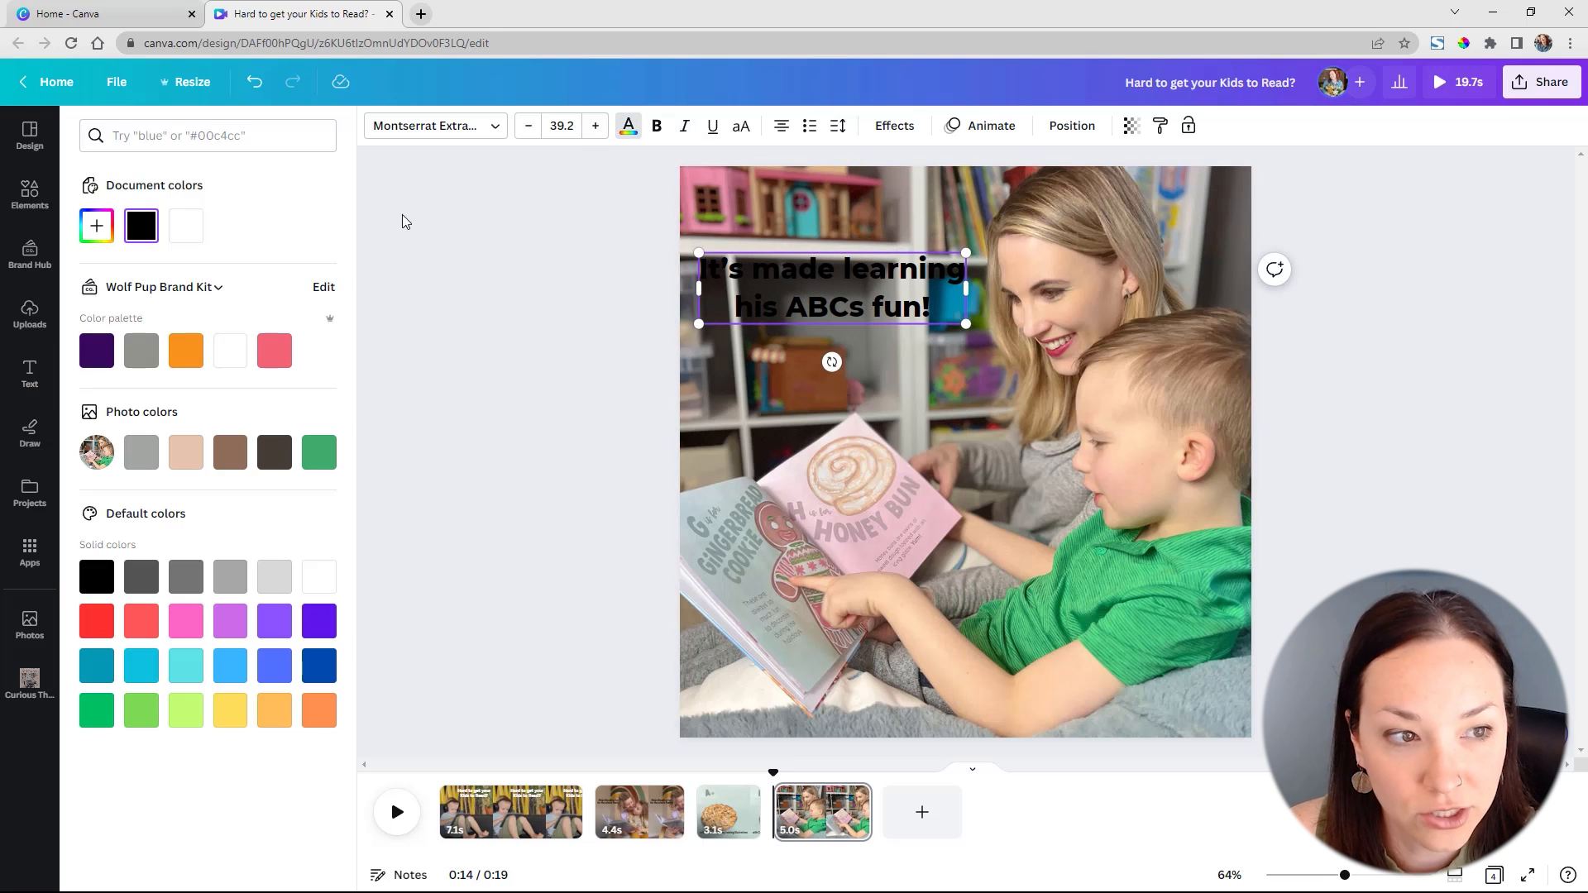
click(216, 350)
click(589, 306)
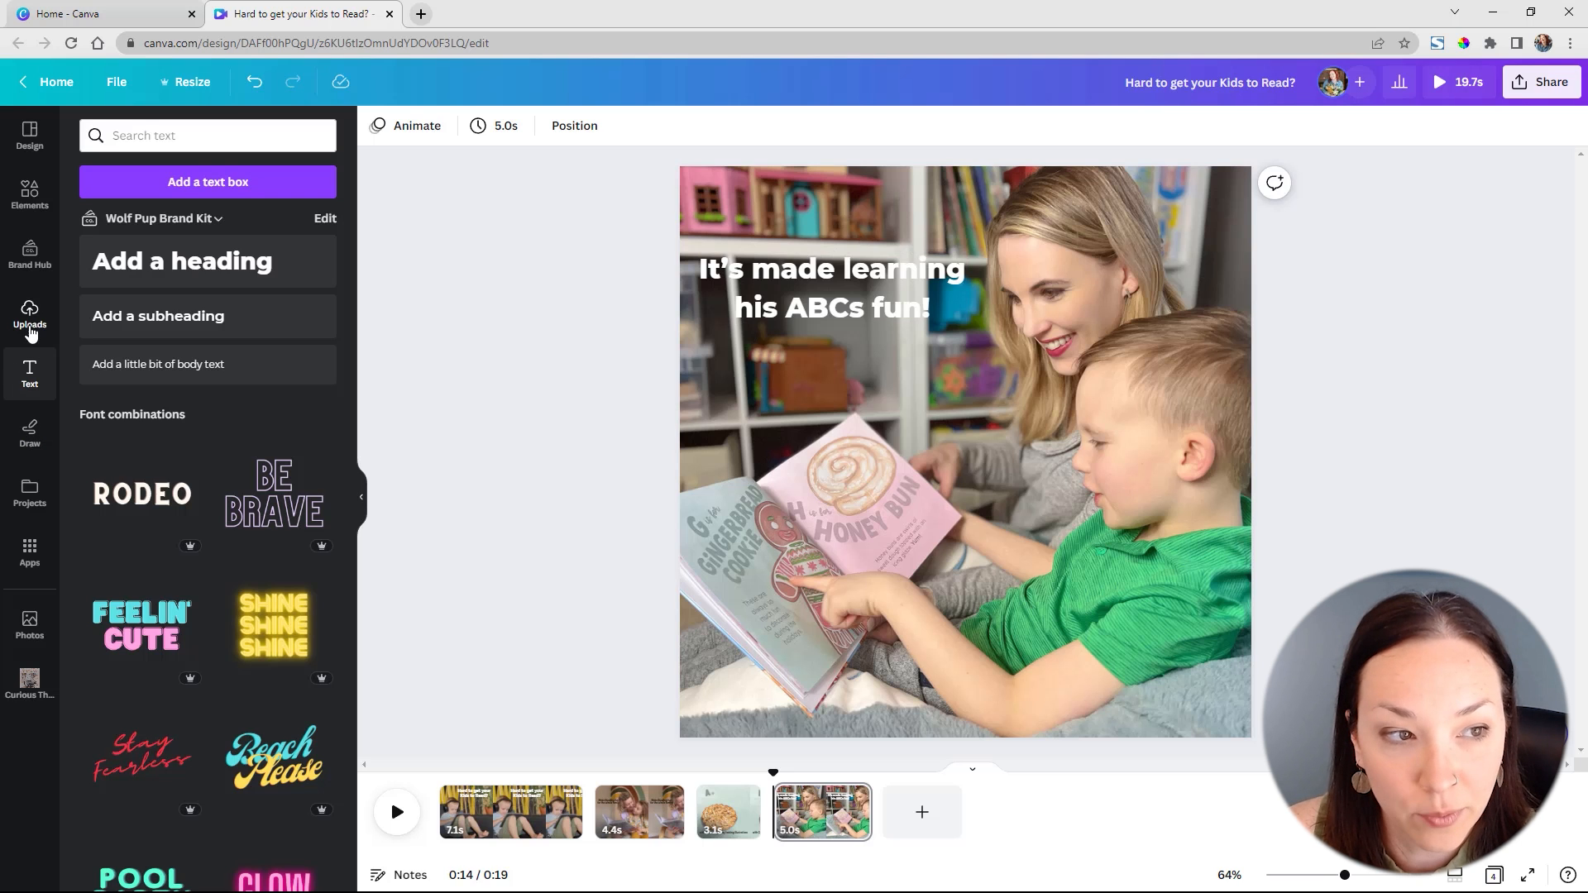
- Search the elements for "star", add the white star graphic, and shrink it to a small star above the heading
click(29, 197)
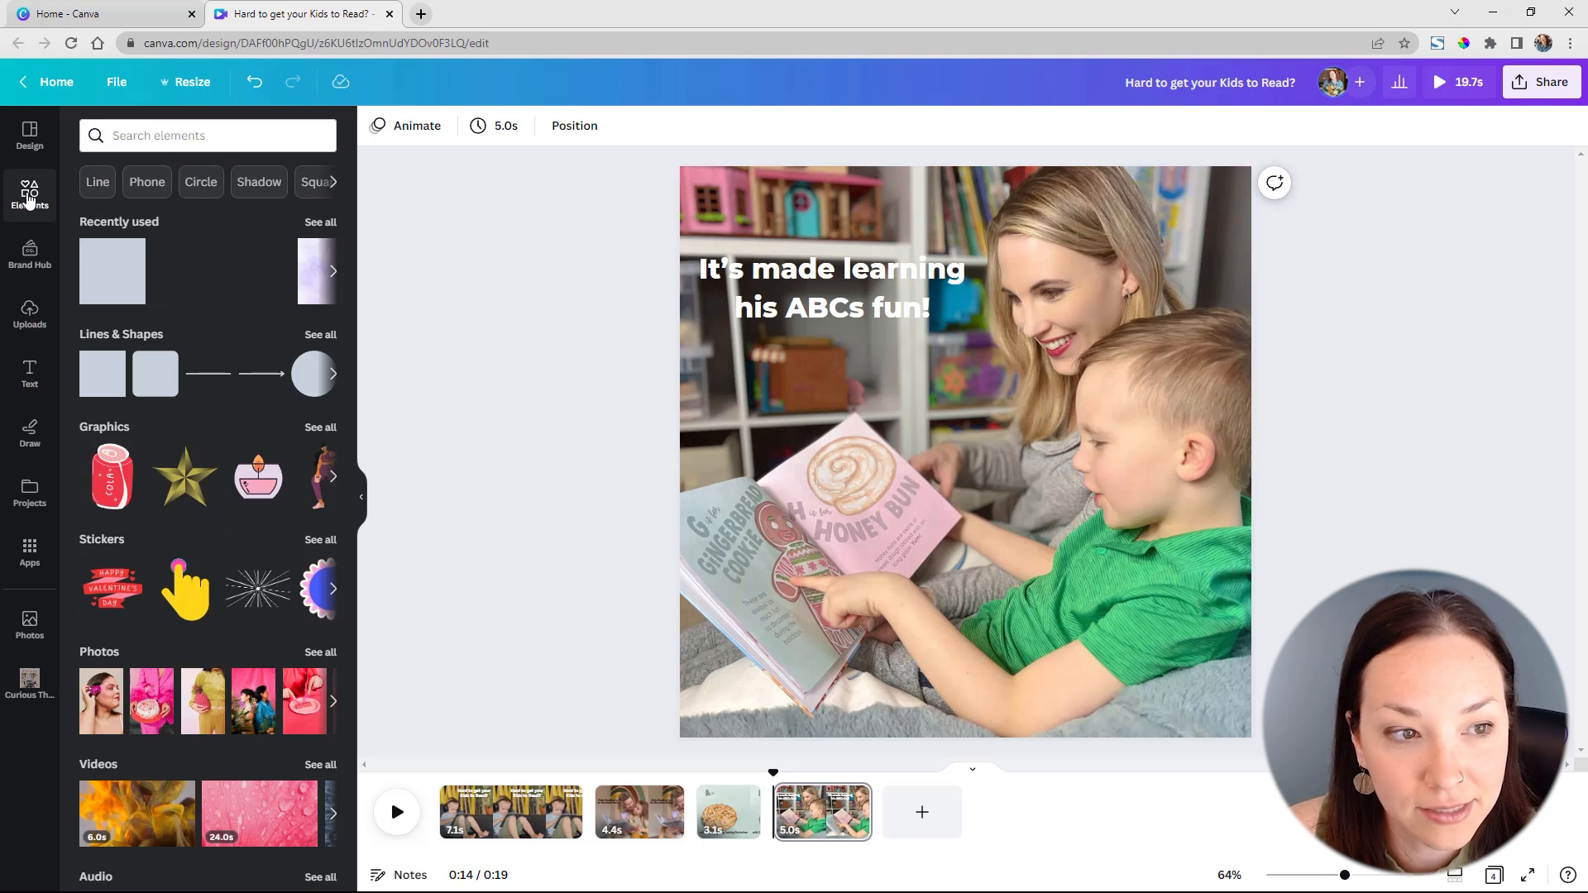
click(196, 139)
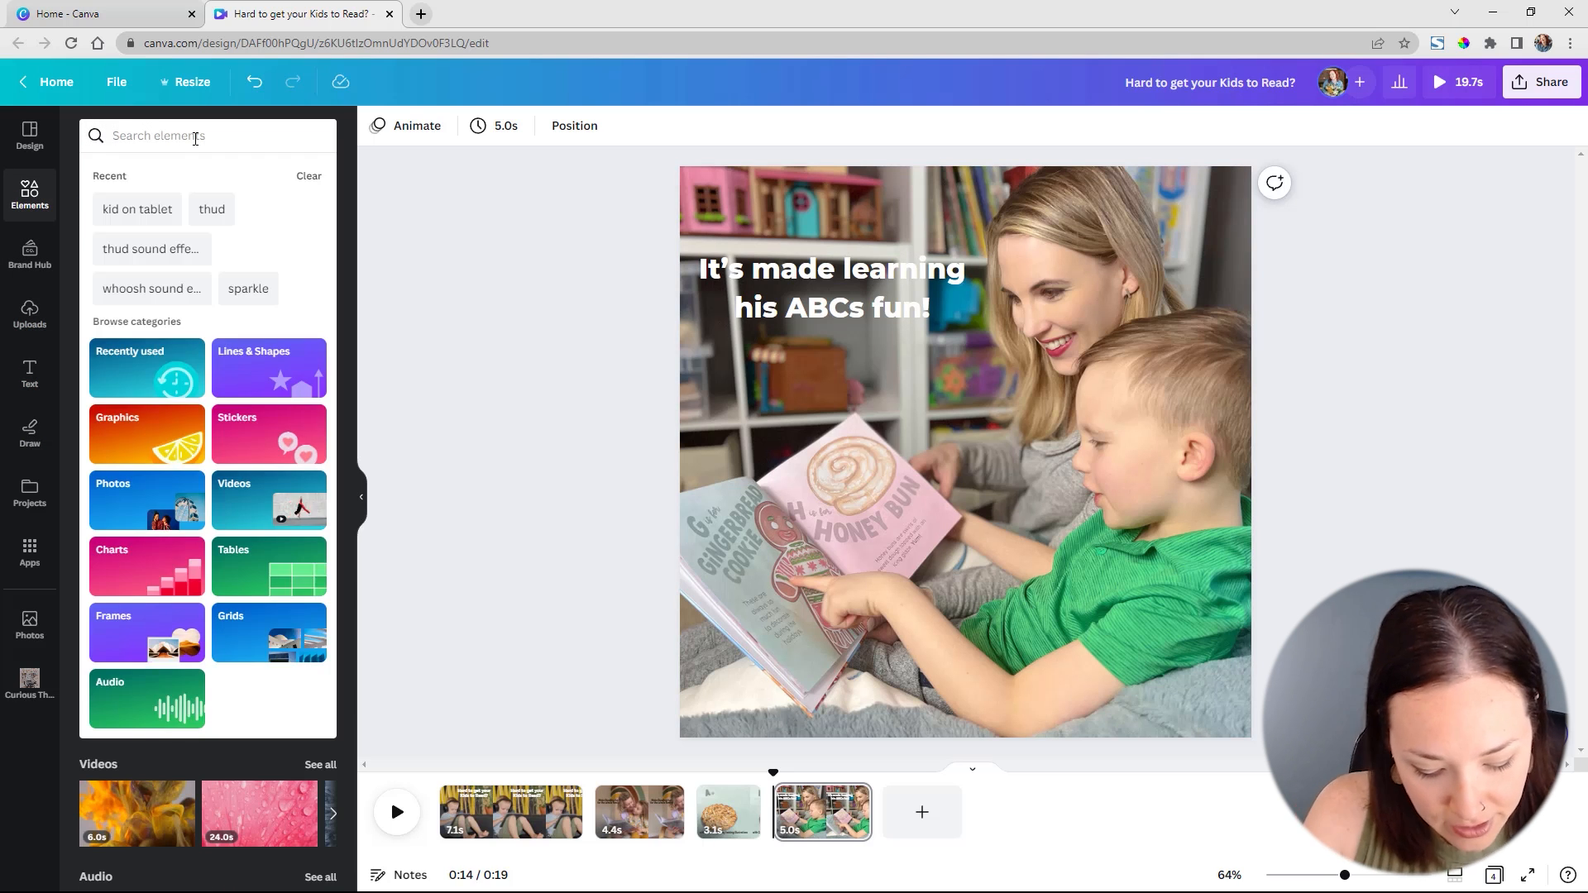
text(star)
key(Return)
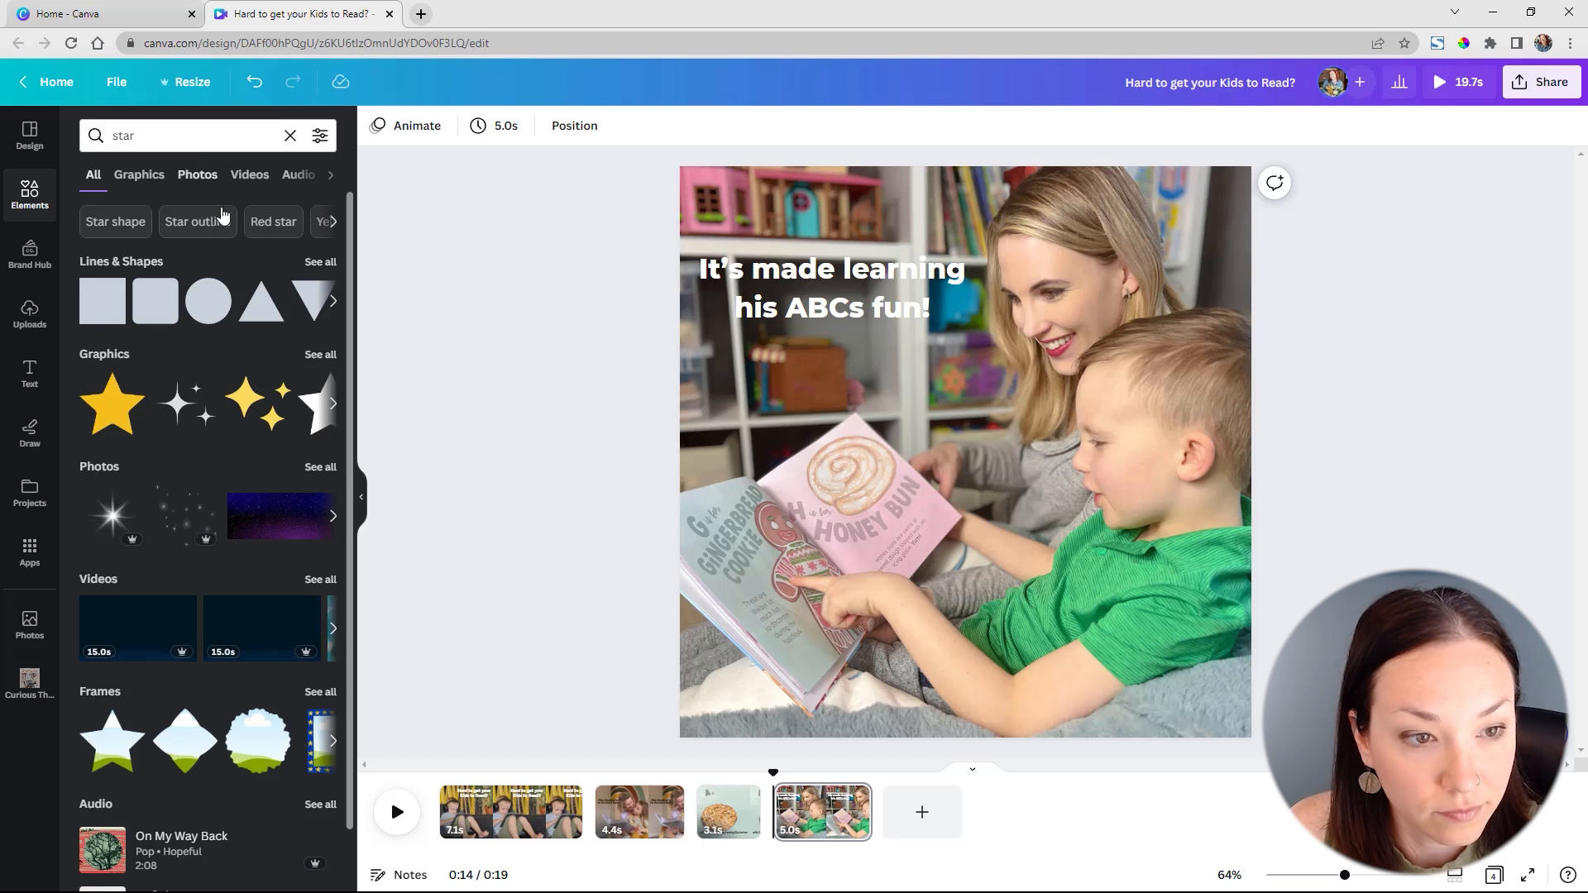
click(123, 411)
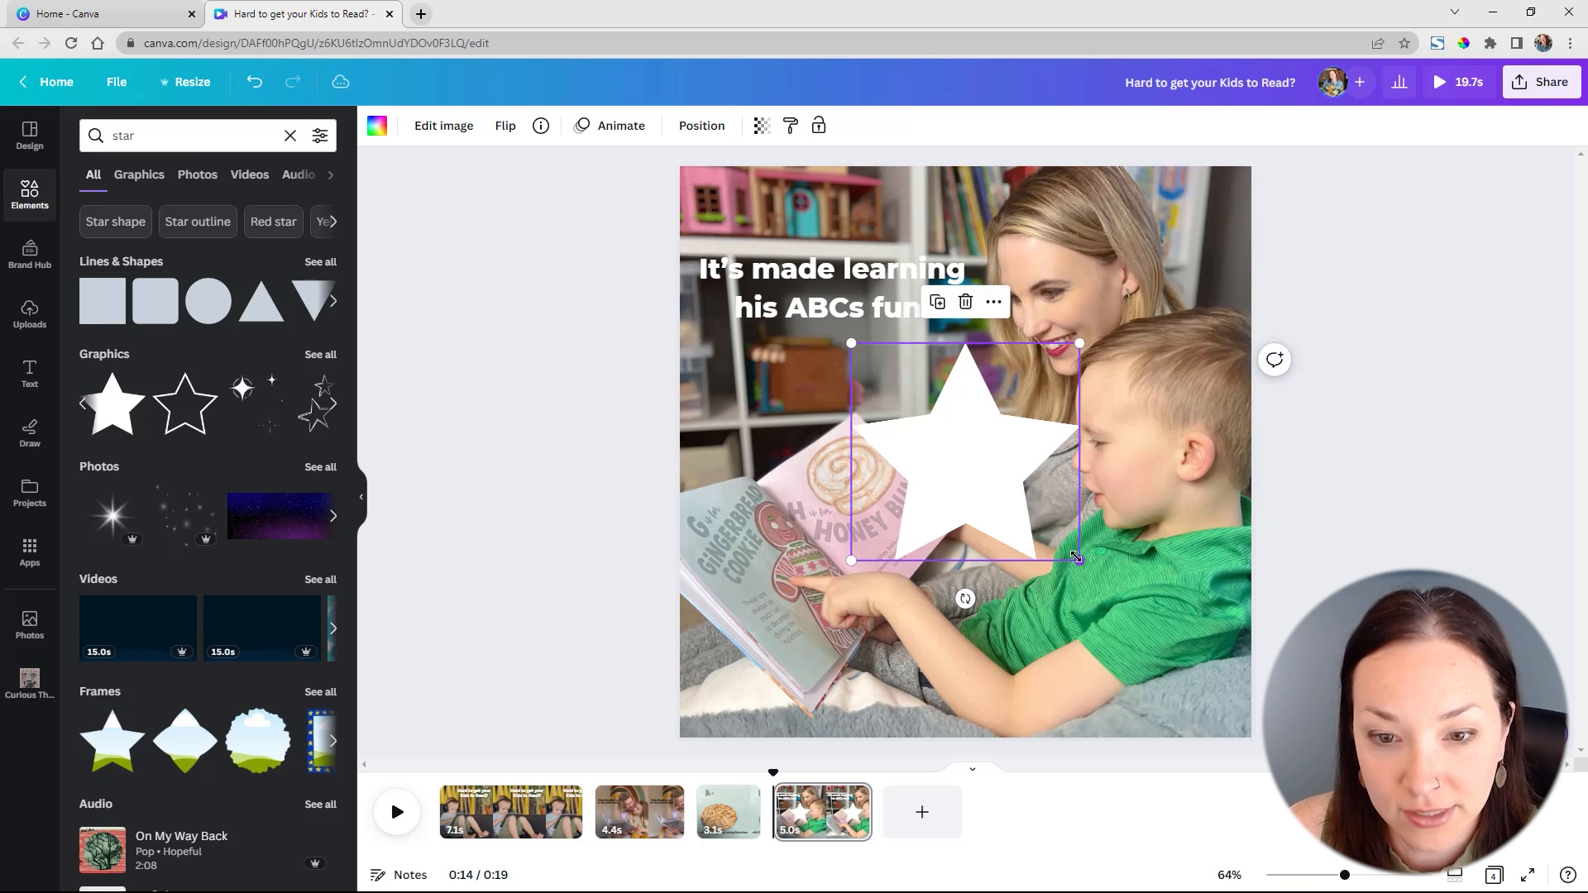
drag(1079, 561, 825, 232)
- Duplicate the small white star into an evenly spaced row of five stars above the heading
key(ctrl+d)
key(ctrl+z)
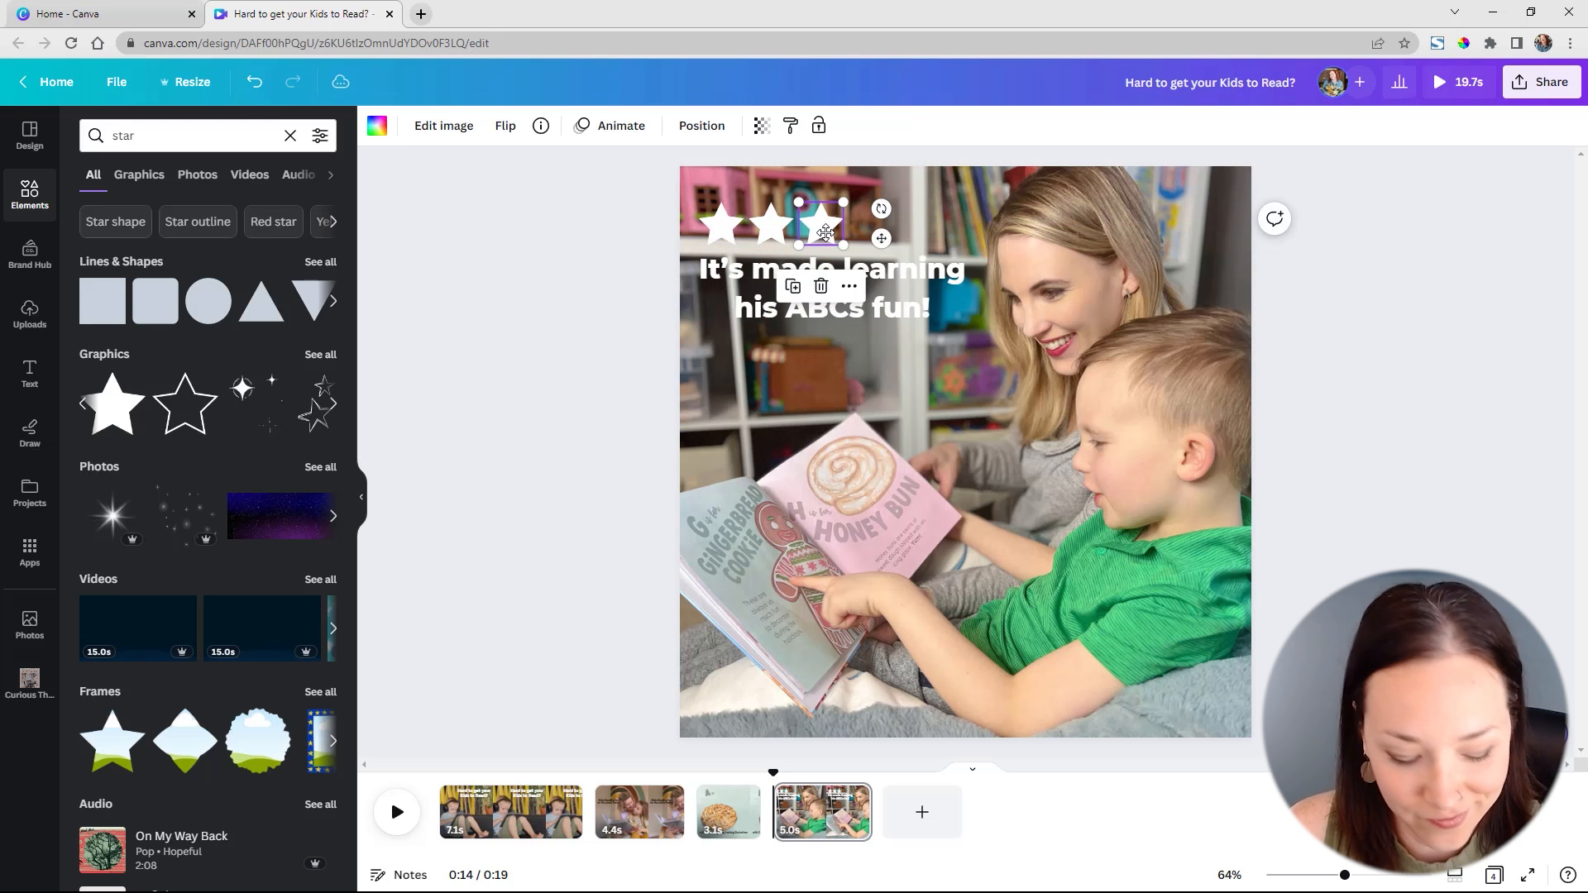
click(733, 240)
drag(733, 248, 873, 233)
click(730, 234)
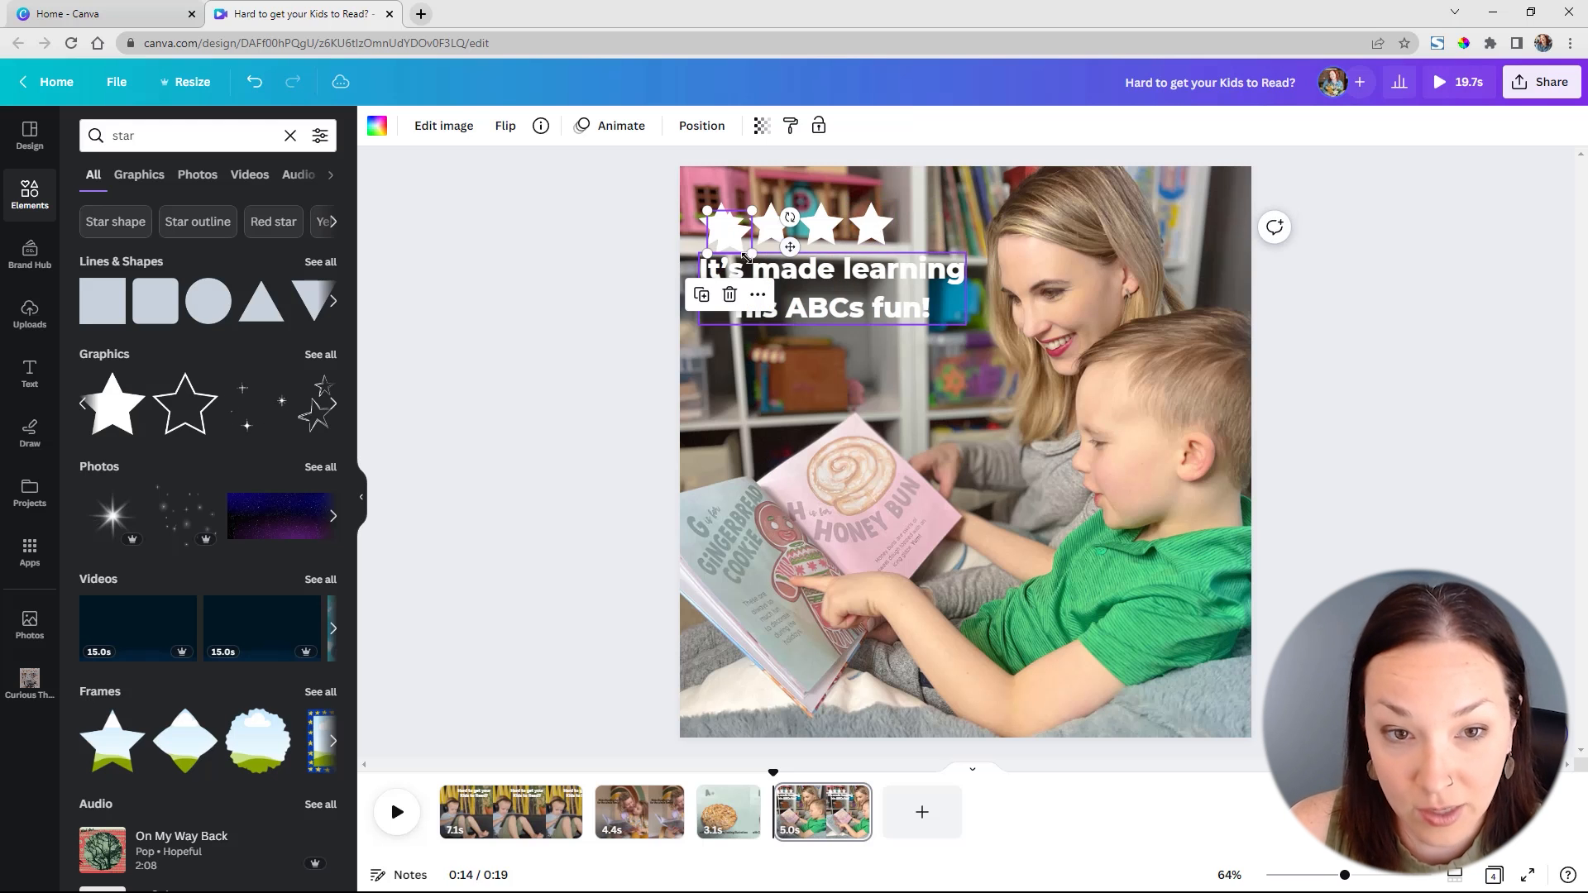
drag(725, 249, 922, 231)
click(573, 373)
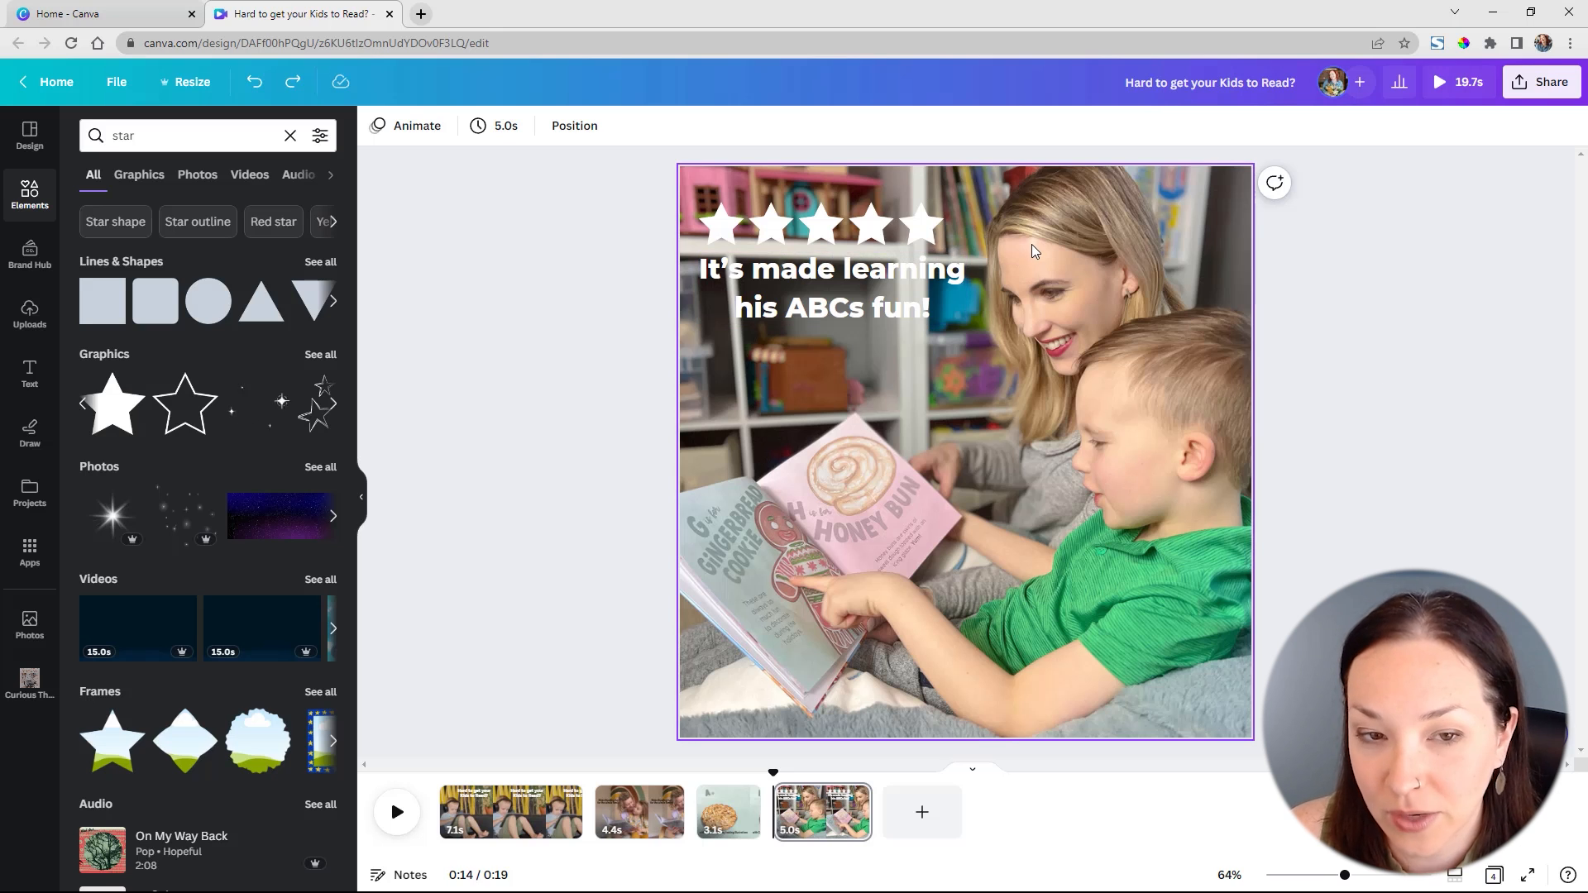
- Add a fifth page and place the "Baking ABCs" and "I Will Bake for You" book cover images on it
click(921, 814)
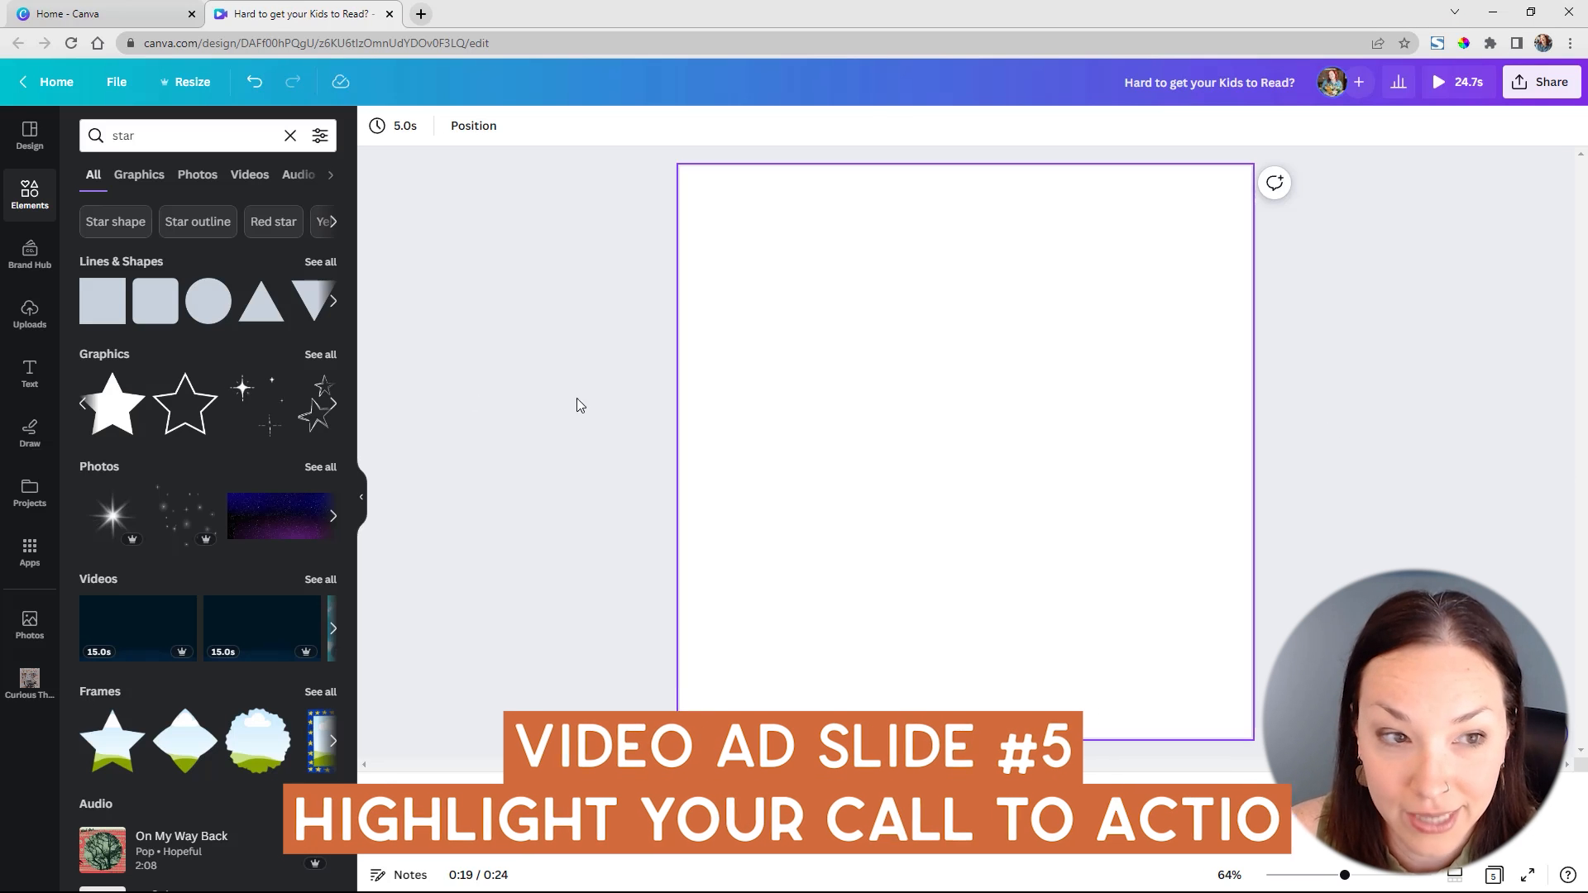
click(32, 331)
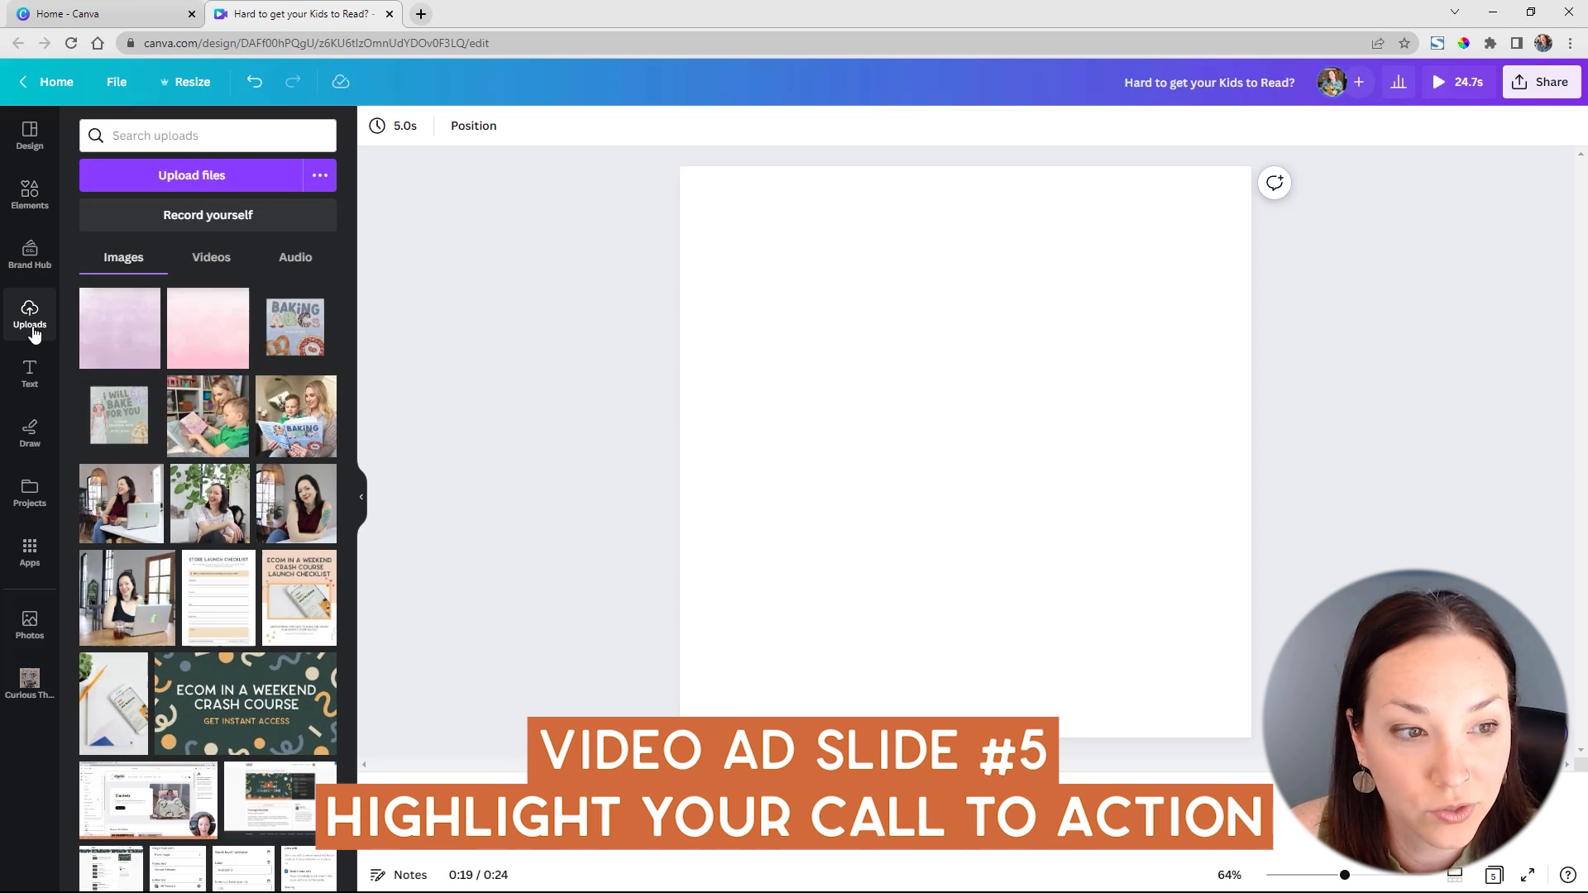
click(295, 330)
drag(128, 394, 1140, 627)
drag(899, 364, 777, 420)
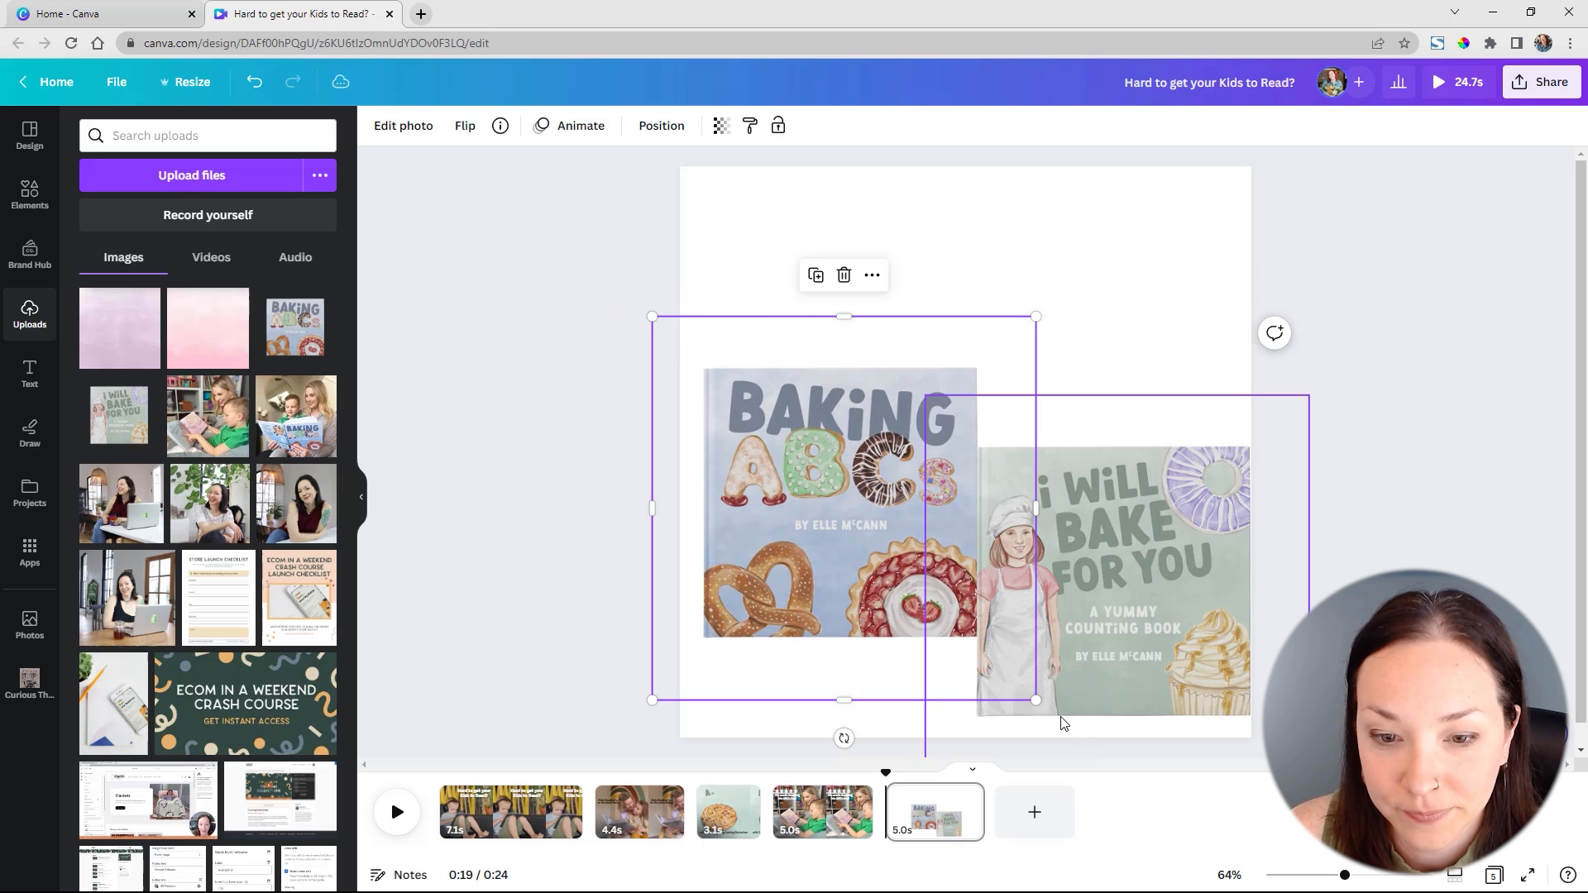
- Tilt the "Baking ABCs" cover 13° clockwise and the "I Will Bake for You" cover counterclockwise, arranging them side by side in the page's lower part
drag(844, 739, 793, 734)
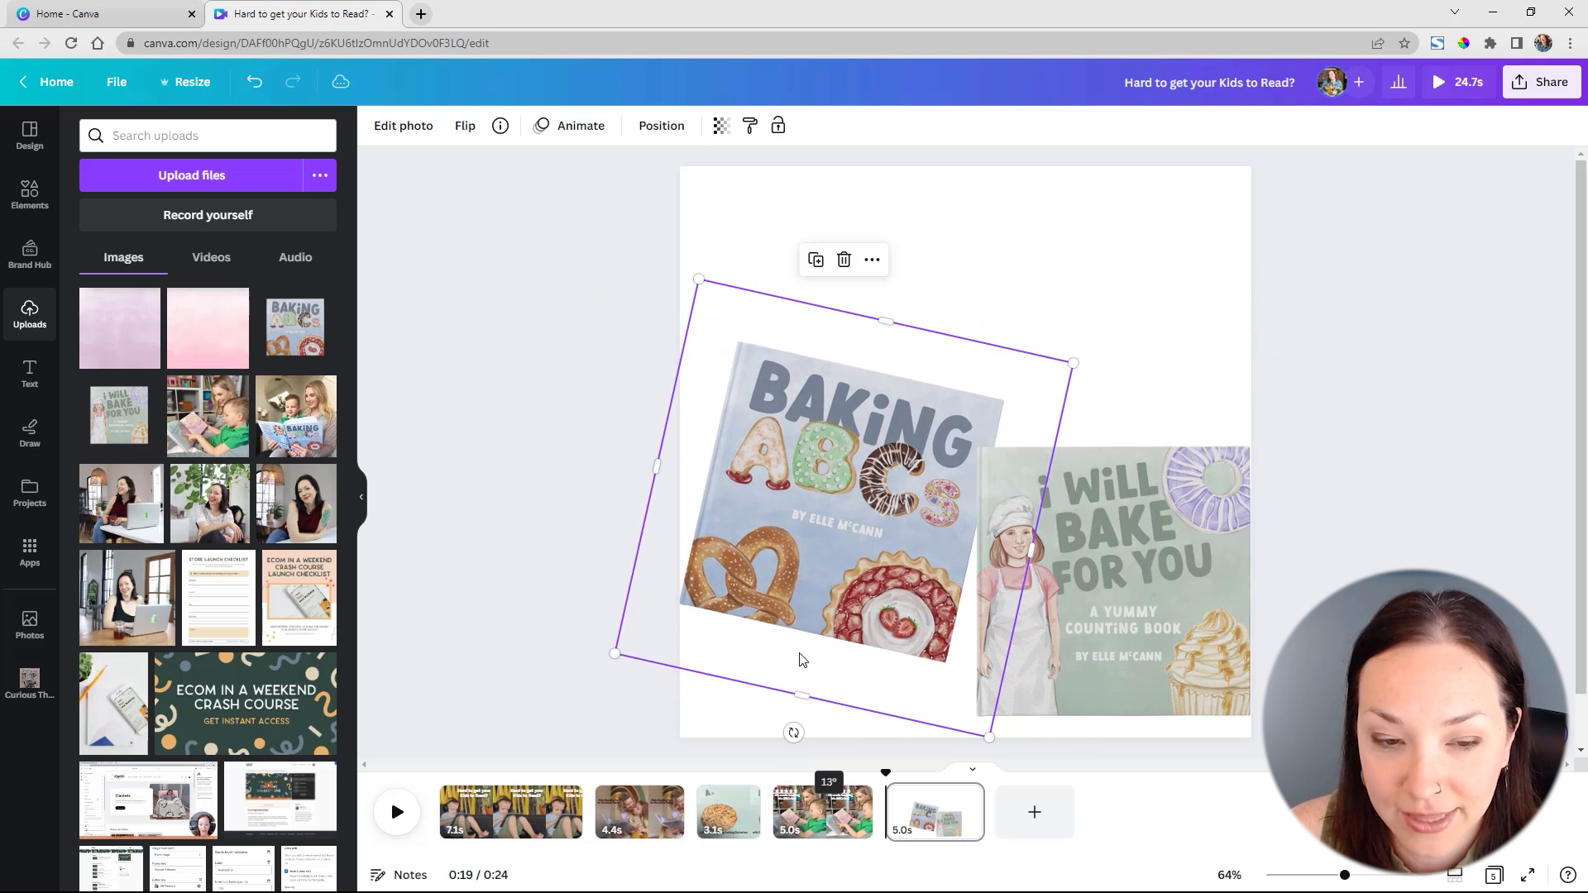
drag(790, 502, 770, 543)
click(1239, 574)
drag(1199, 541, 1193, 467)
drag(1111, 743, 1152, 739)
mouse_move(1090, 538)
mouse_down()
mouse_move(1101, 563)
mouse_move(1104, 550)
mouse_up()
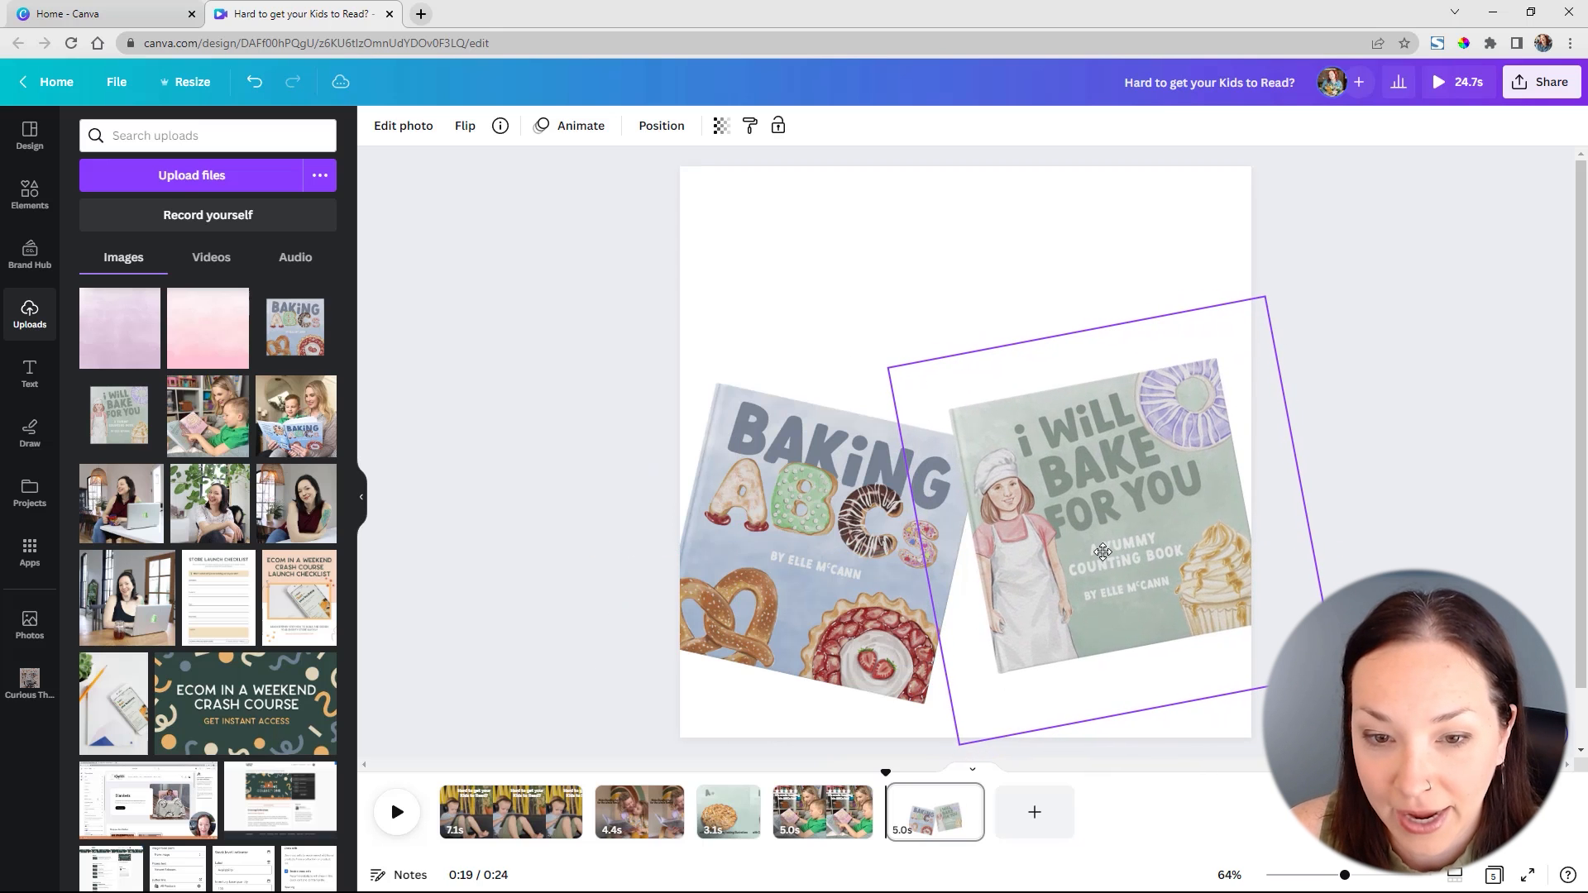
drag(948, 752, 954, 779)
- Bring the "Baking ABCs" cover forward one layer on the fifth page
click(793, 515)
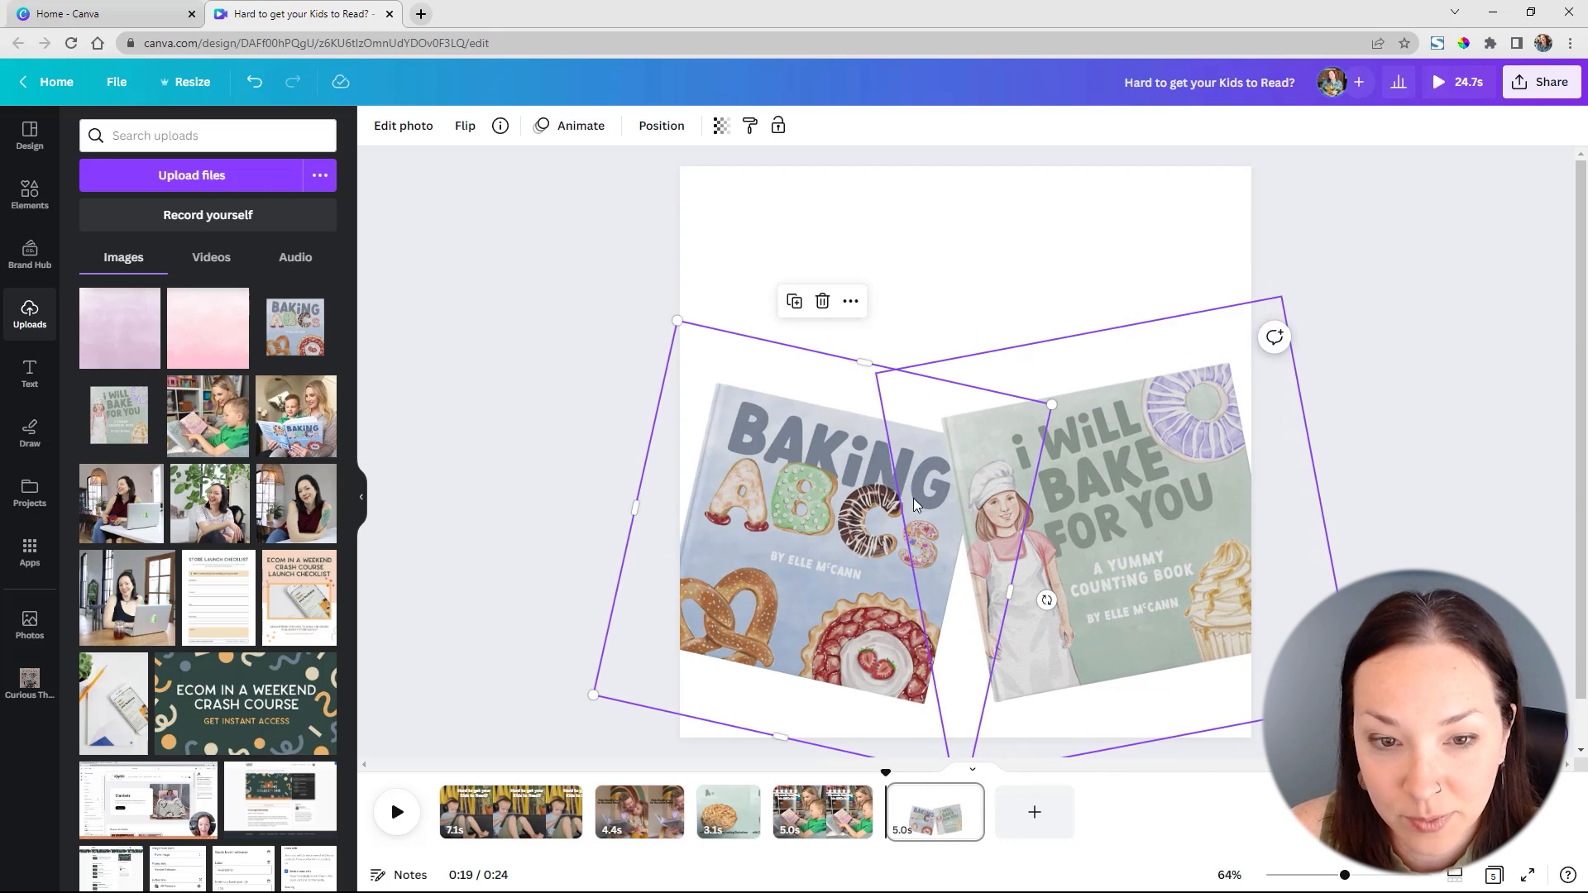
right_click(815, 483)
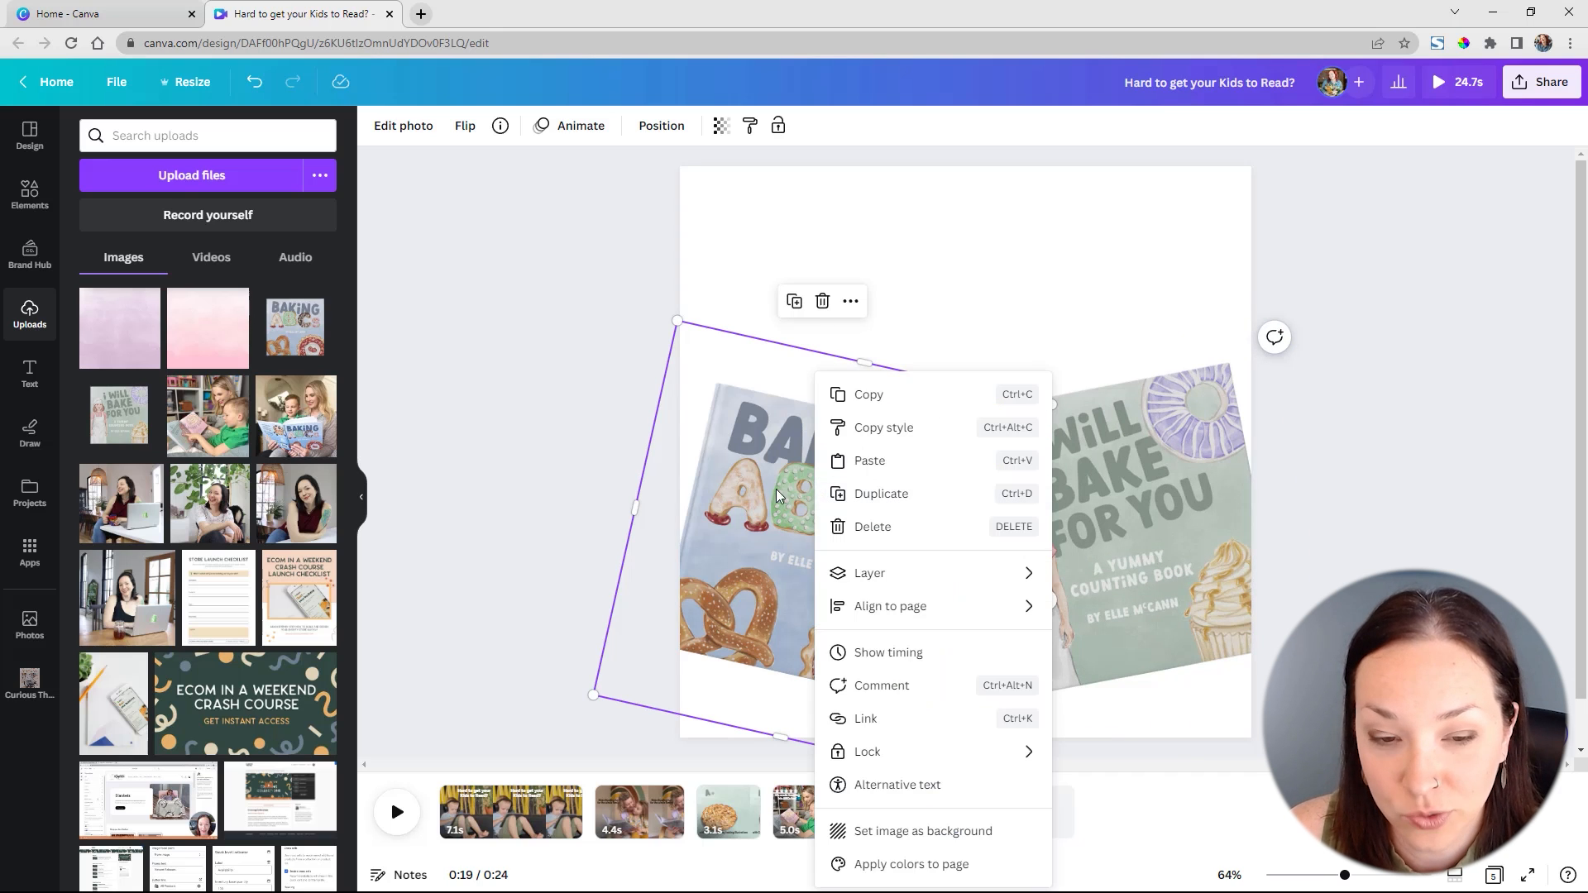
mouse_move(926, 575)
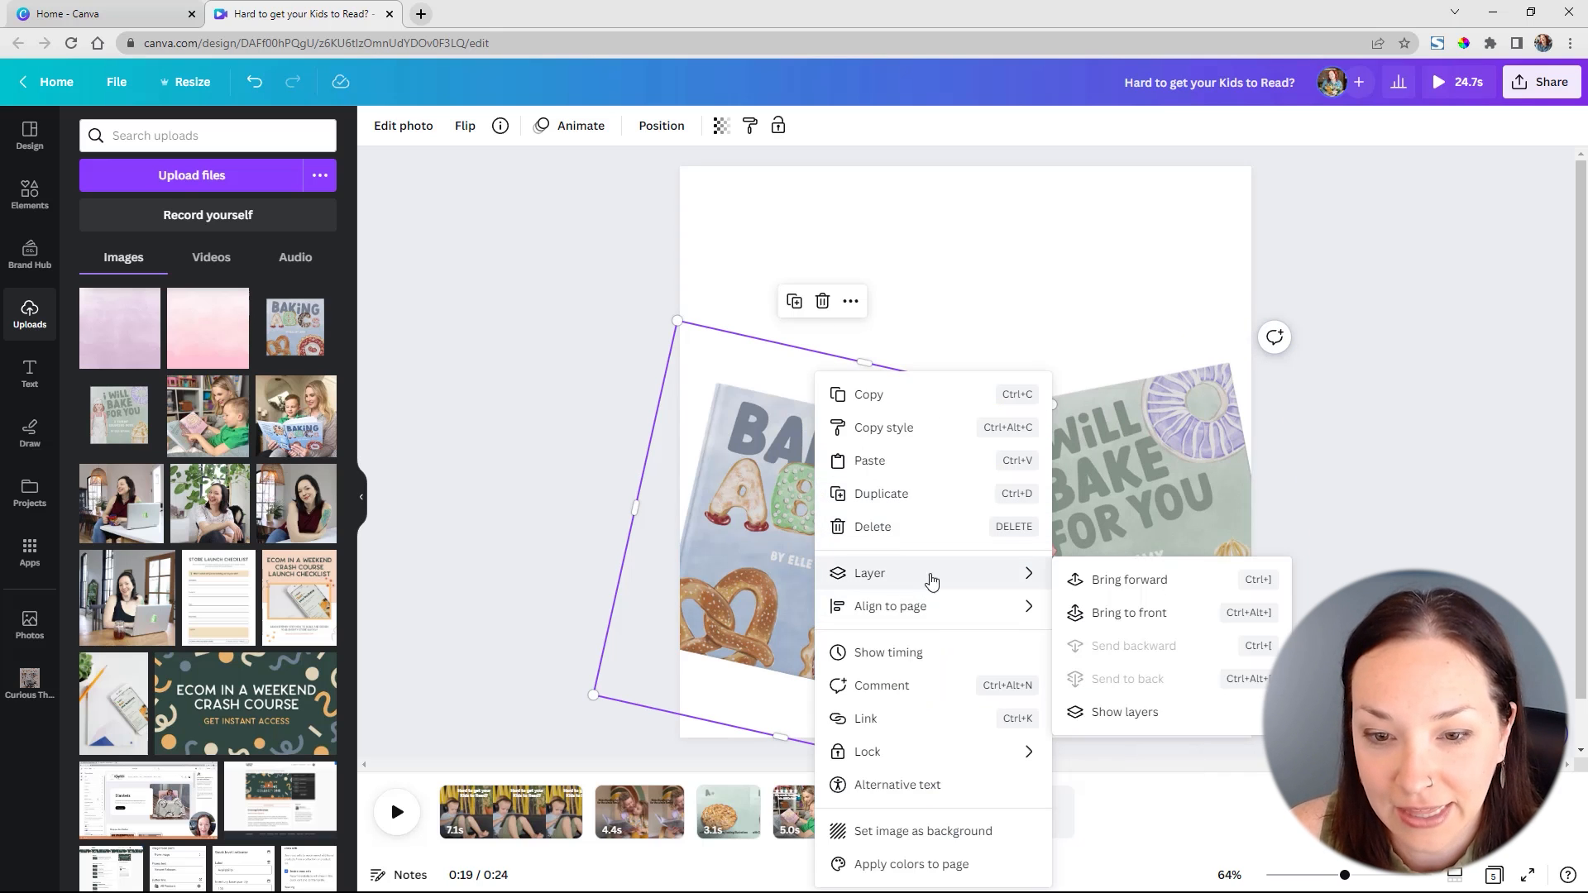
click(1151, 589)
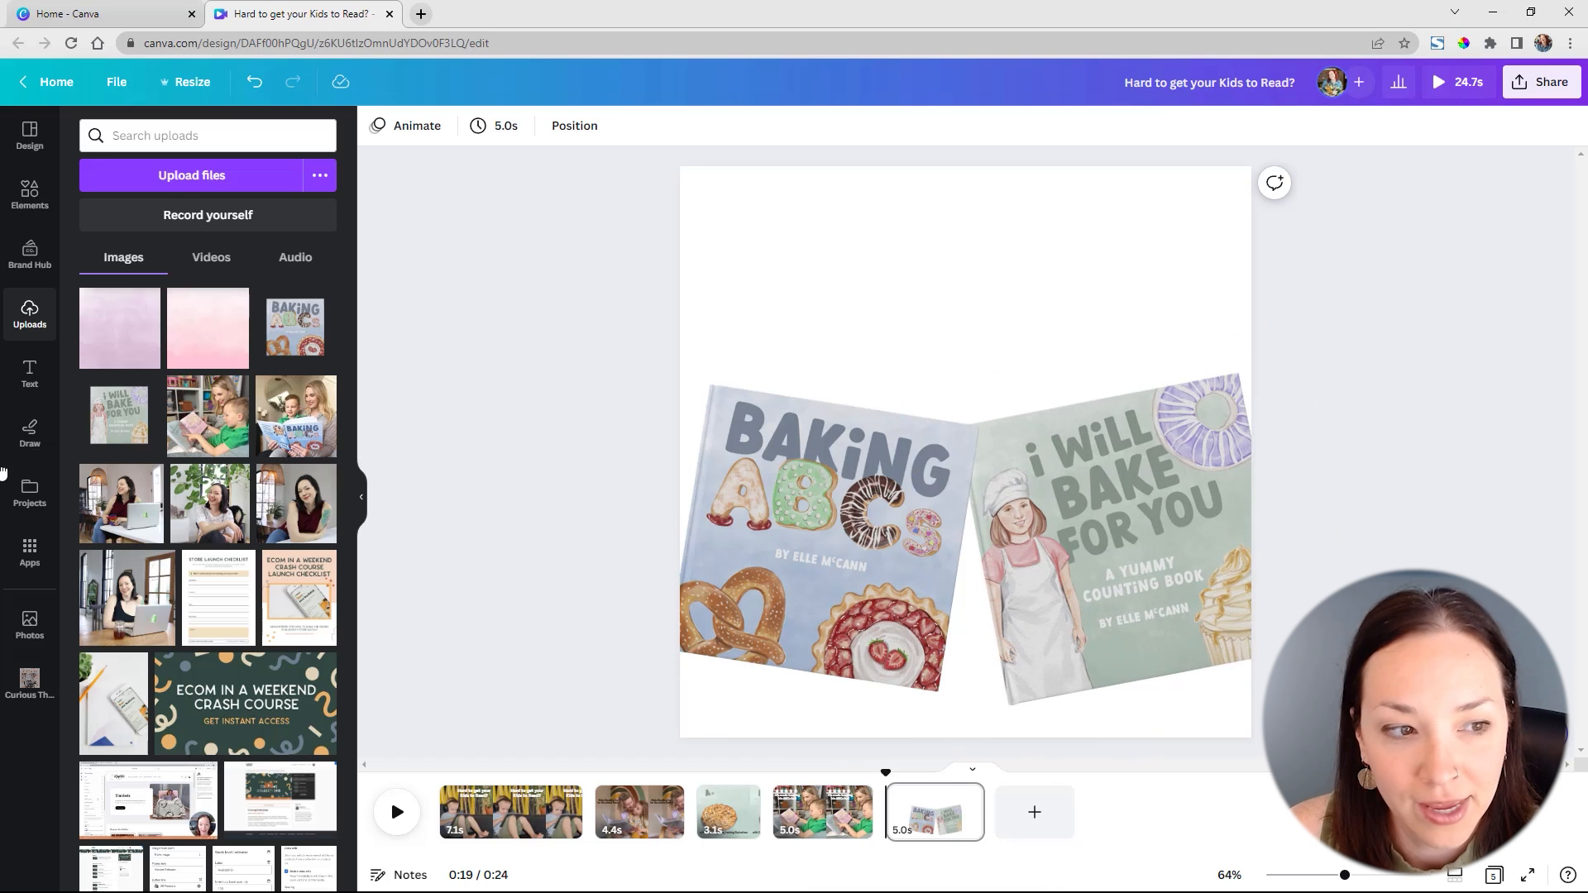
- Add a heading reading "Get your copy today" and place it centered above the two book covers
click(29, 364)
click(192, 259)
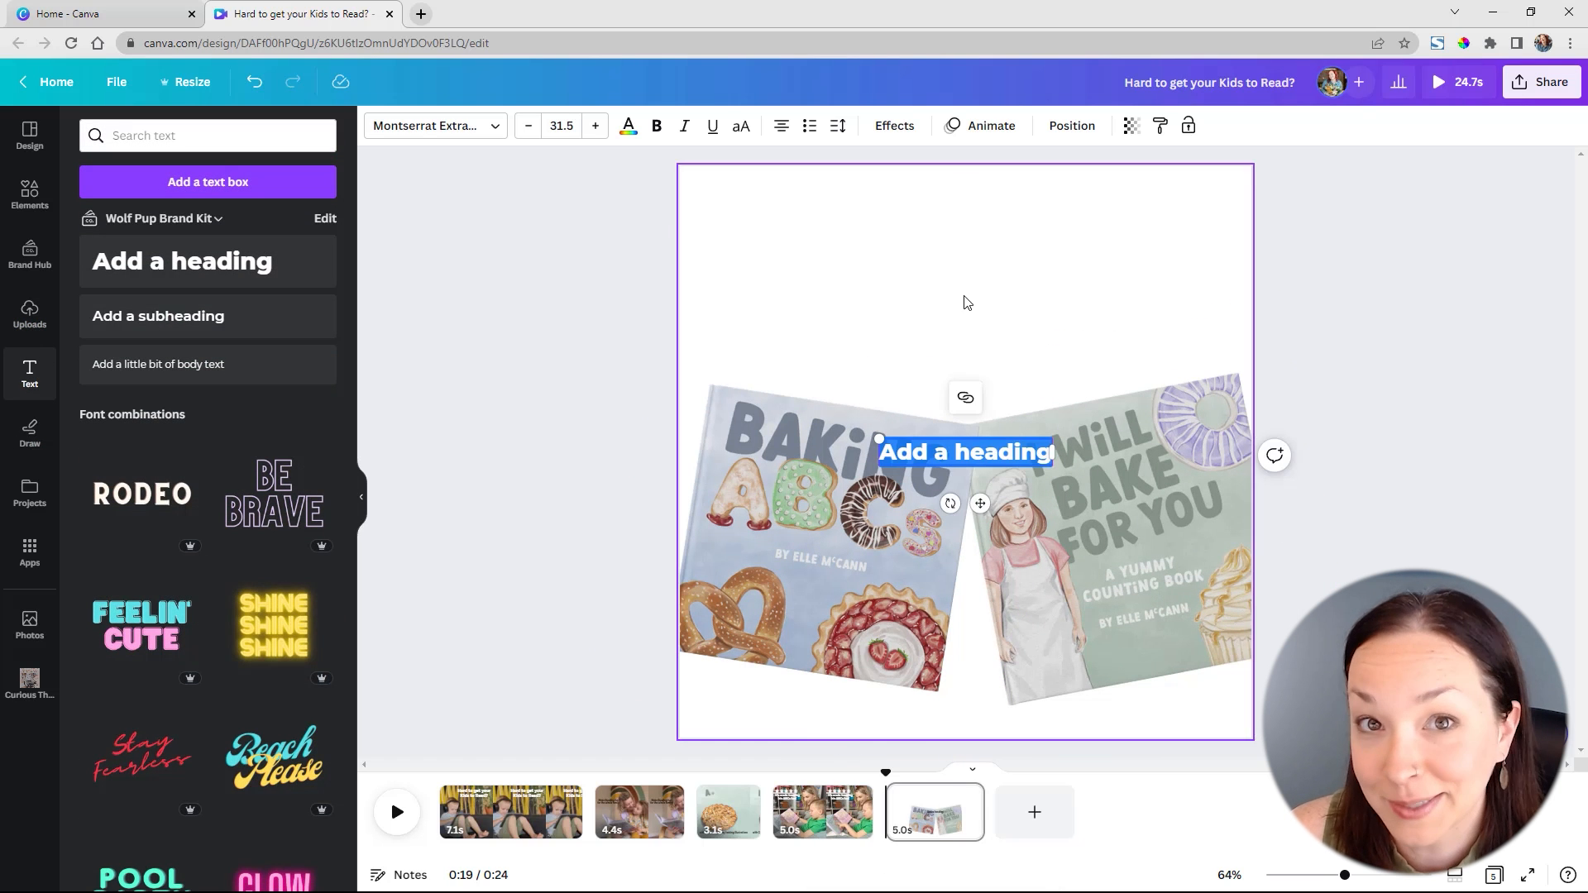
text(Get your copy today)
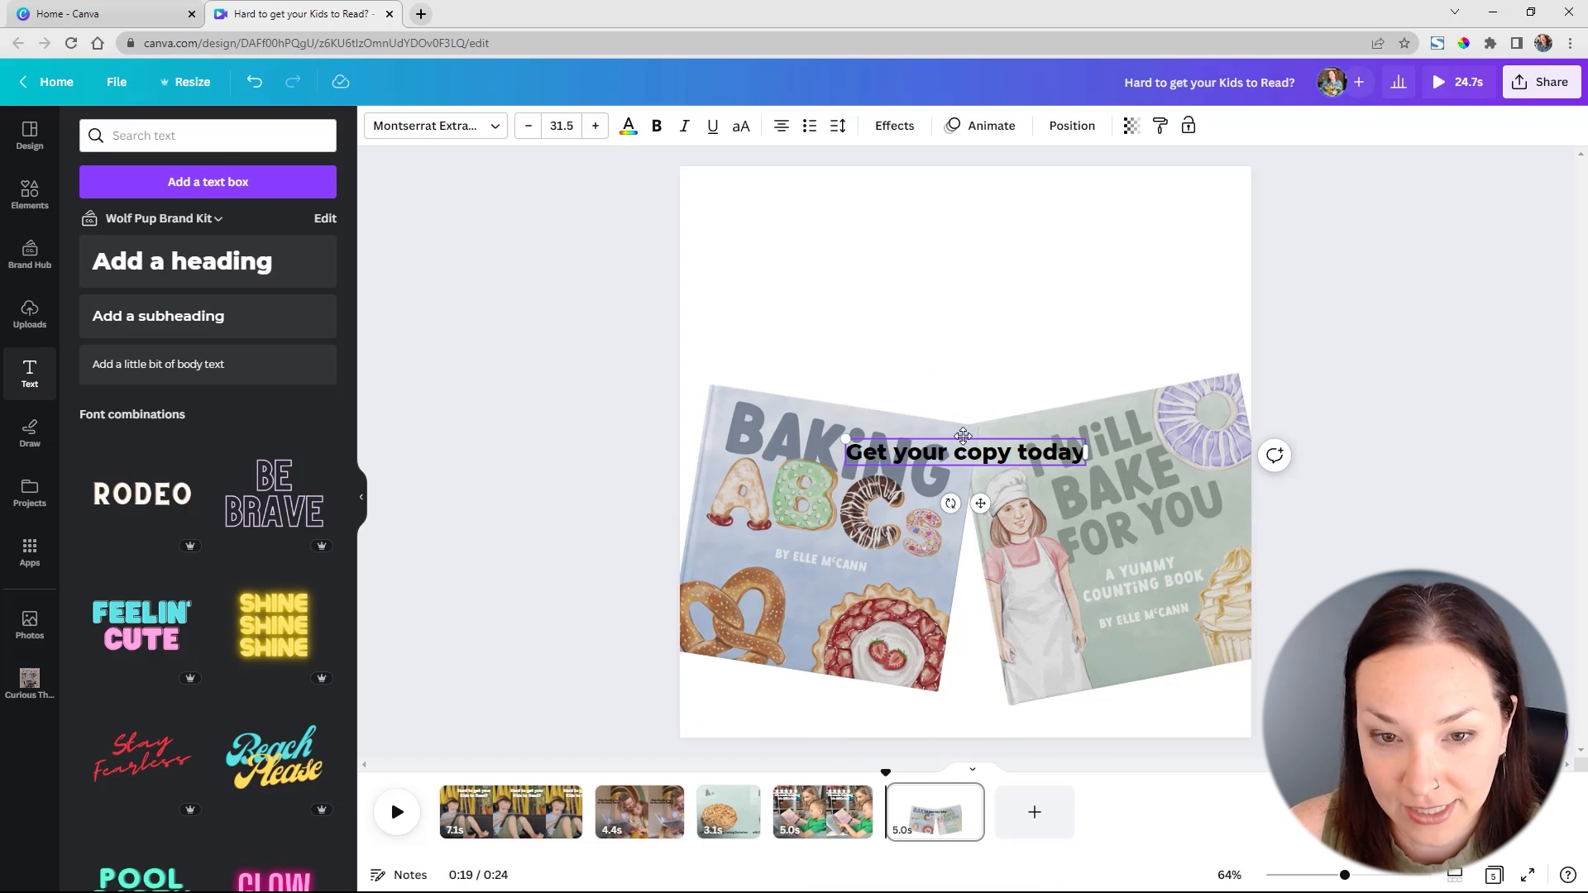
drag(955, 447, 962, 297)
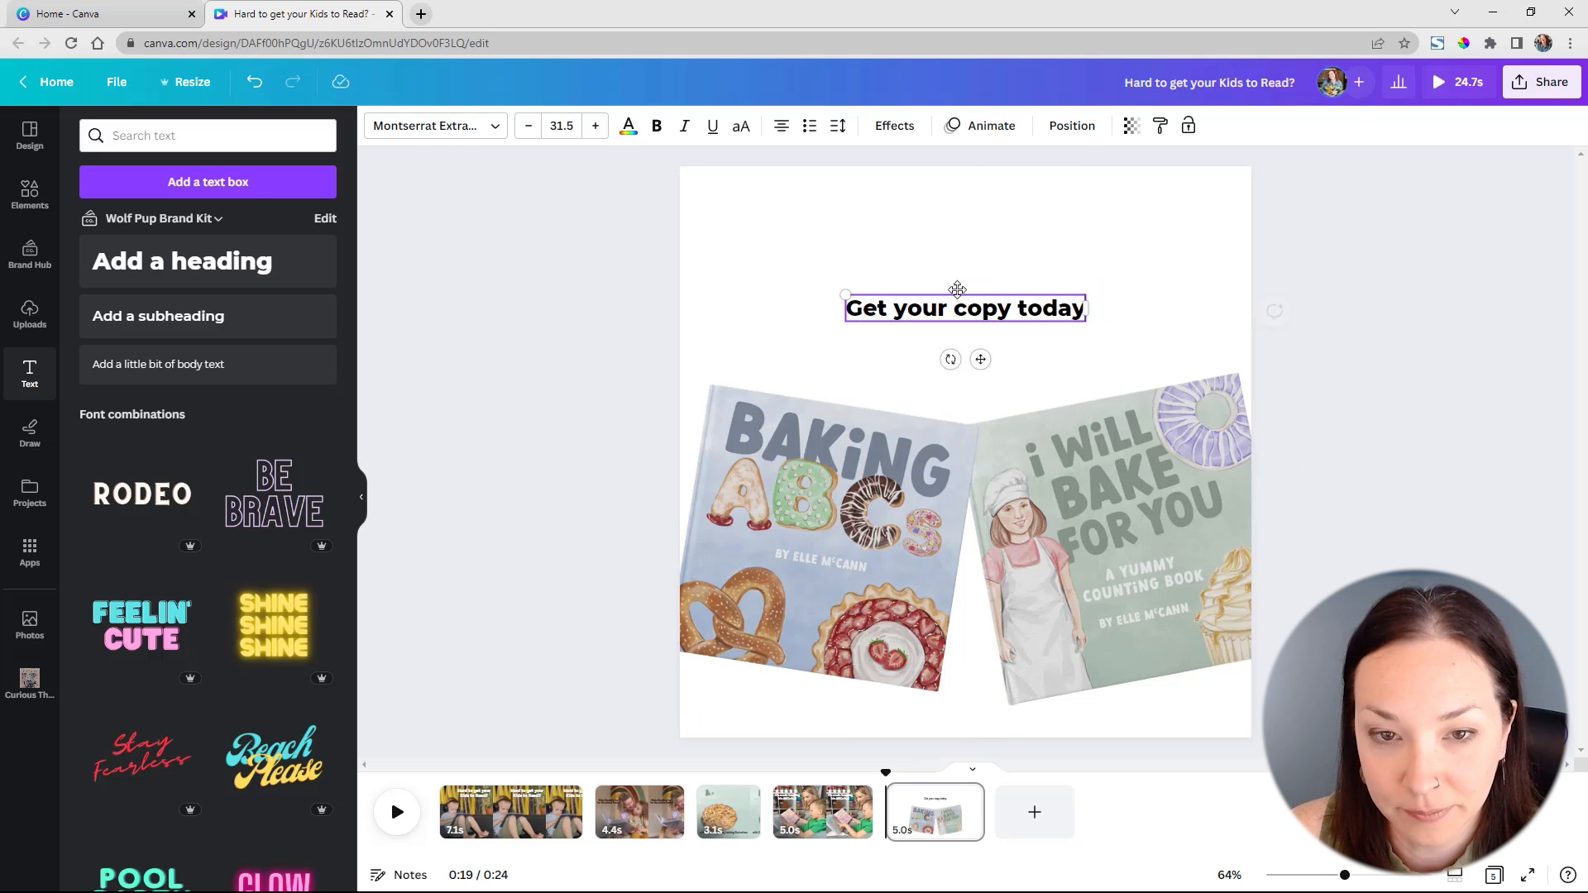
click(685, 331)
click(709, 291)
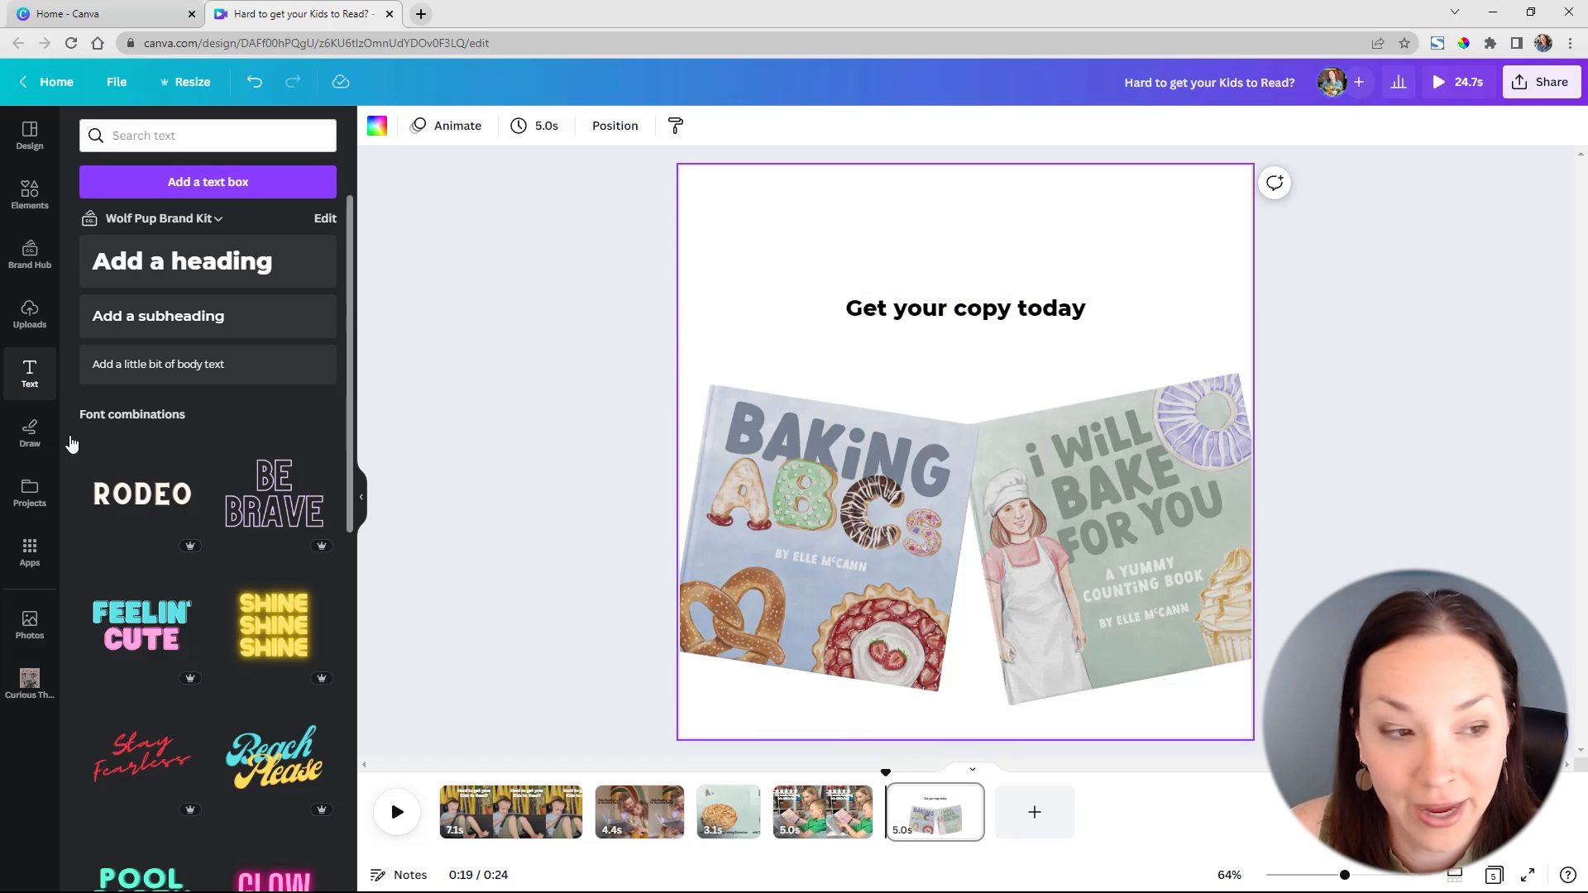
- Add the horizontal Wolf Pup Creative logo from the brand kit, shrink it to about the heading's width and place it above the heading
click(33, 258)
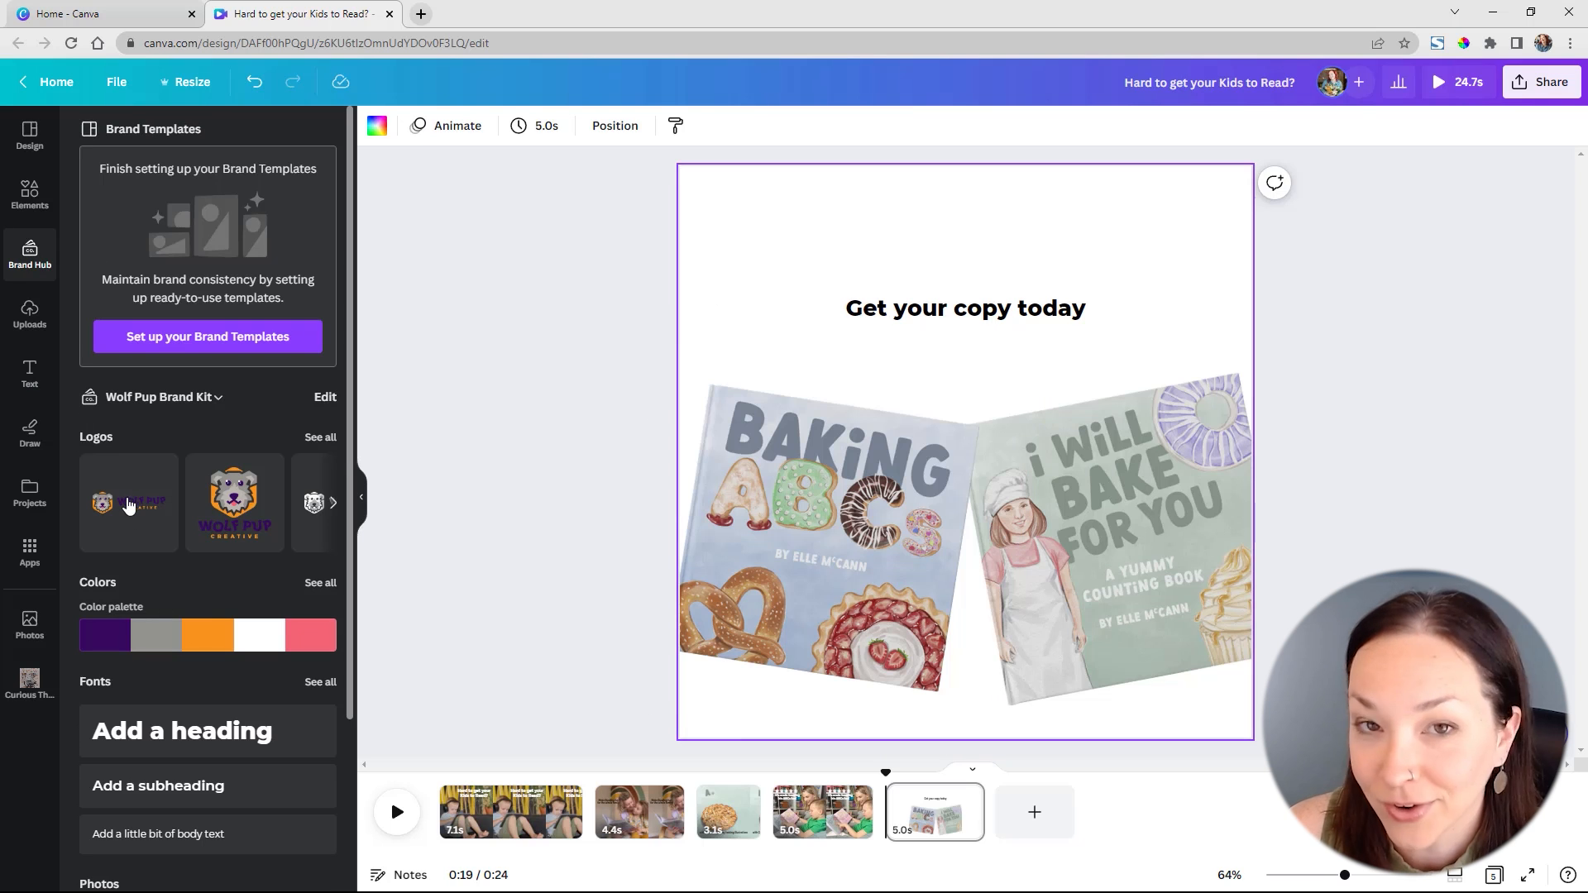
click(126, 506)
drag(1061, 443, 1061, 246)
drag(1171, 306, 1003, 259)
drag(920, 199, 1008, 212)
click(1235, 304)
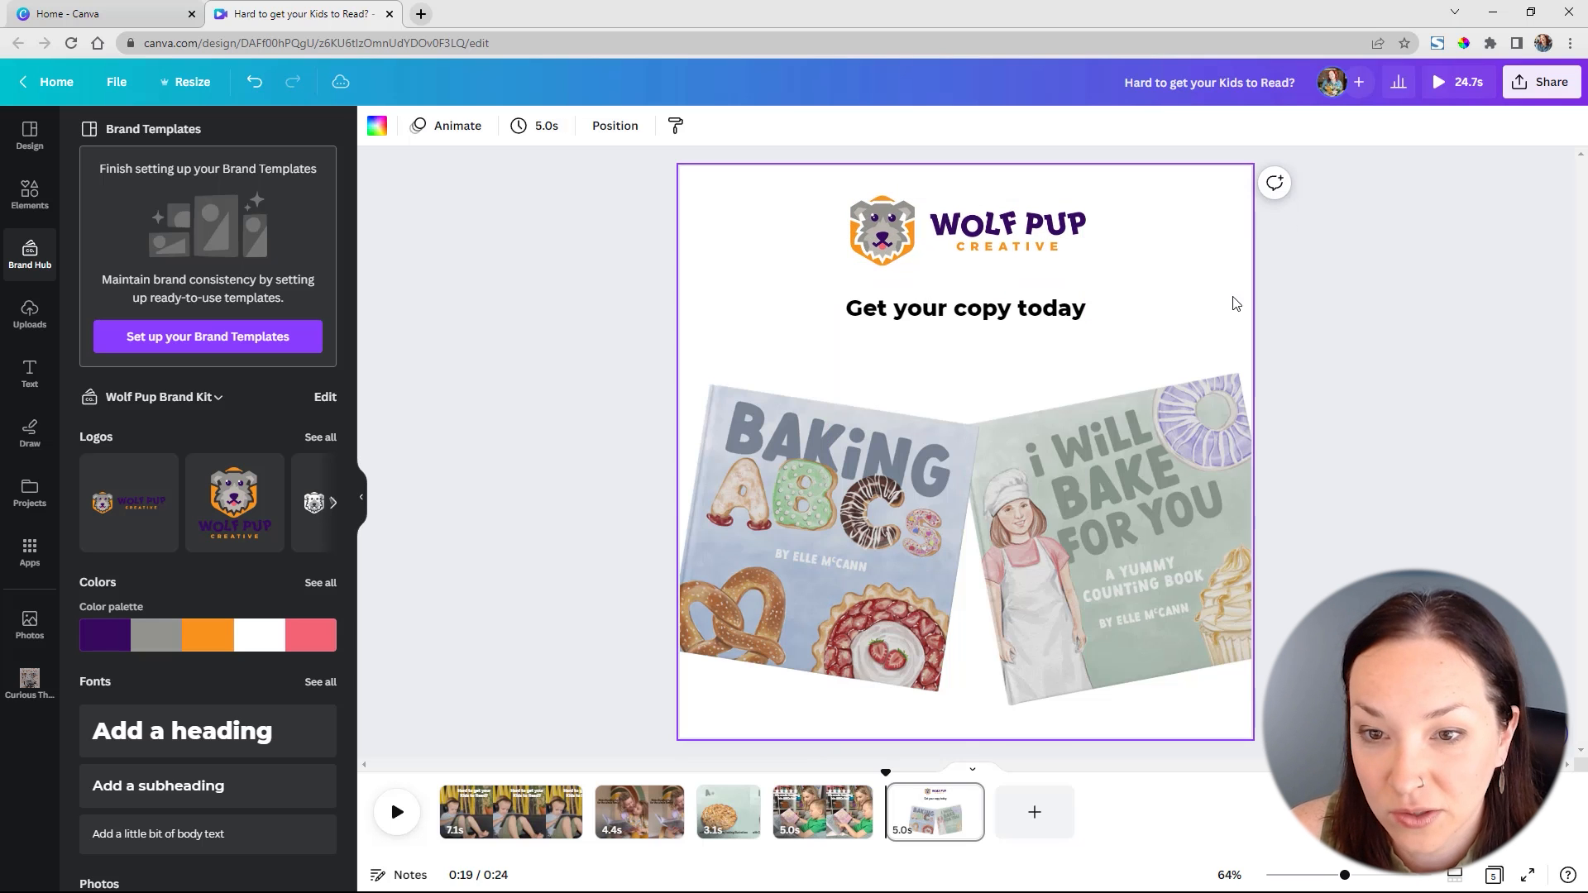
- Set the uploaded purple watercolor image as the fifth page's background
click(1361, 370)
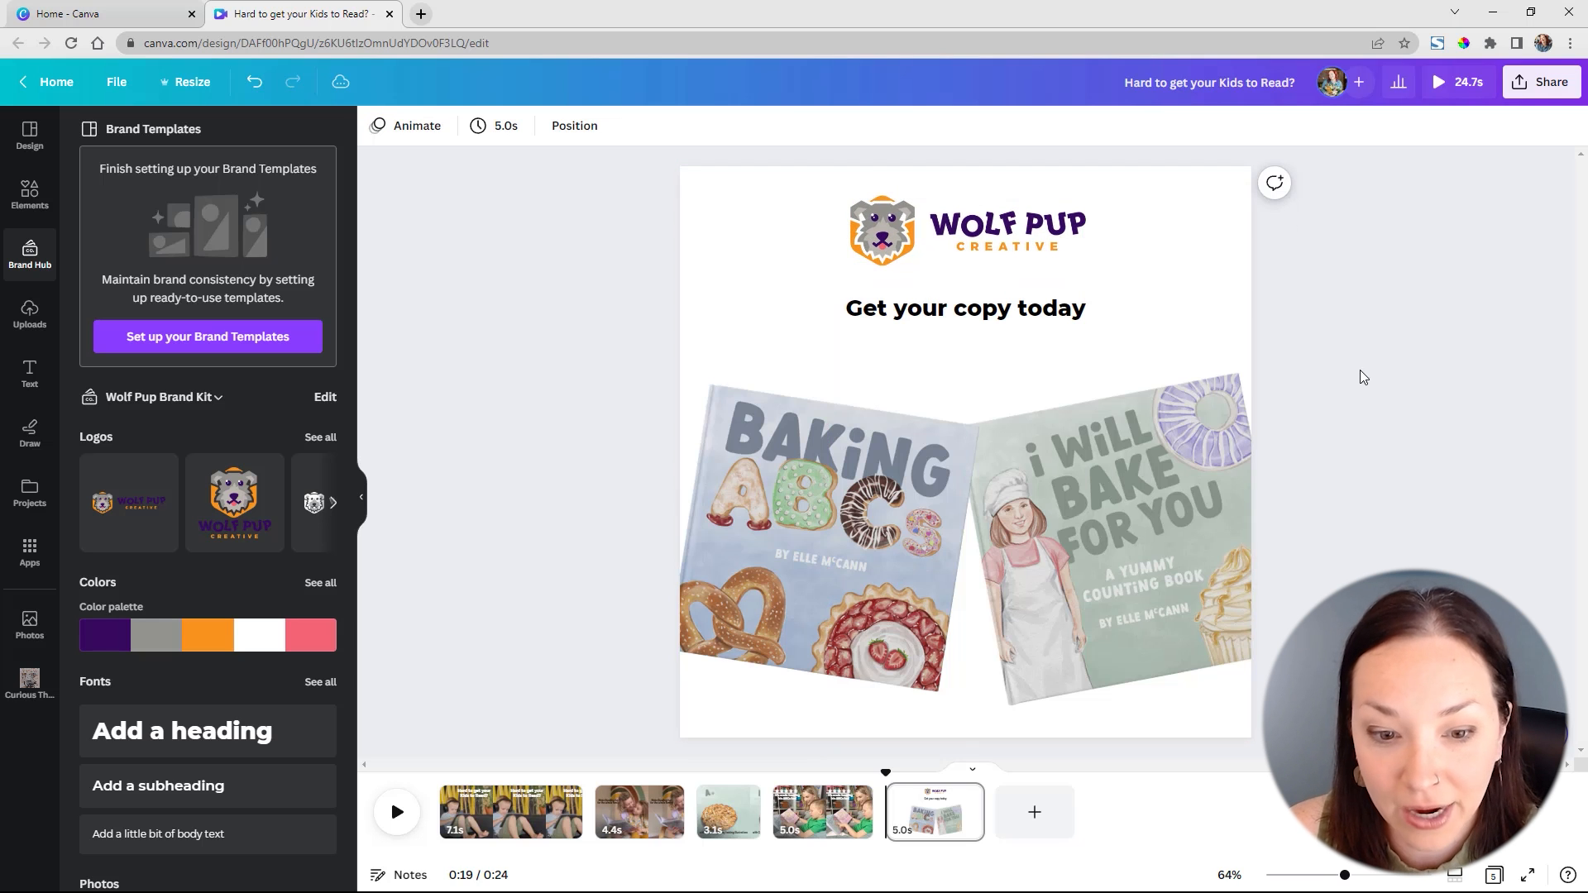
click(24, 324)
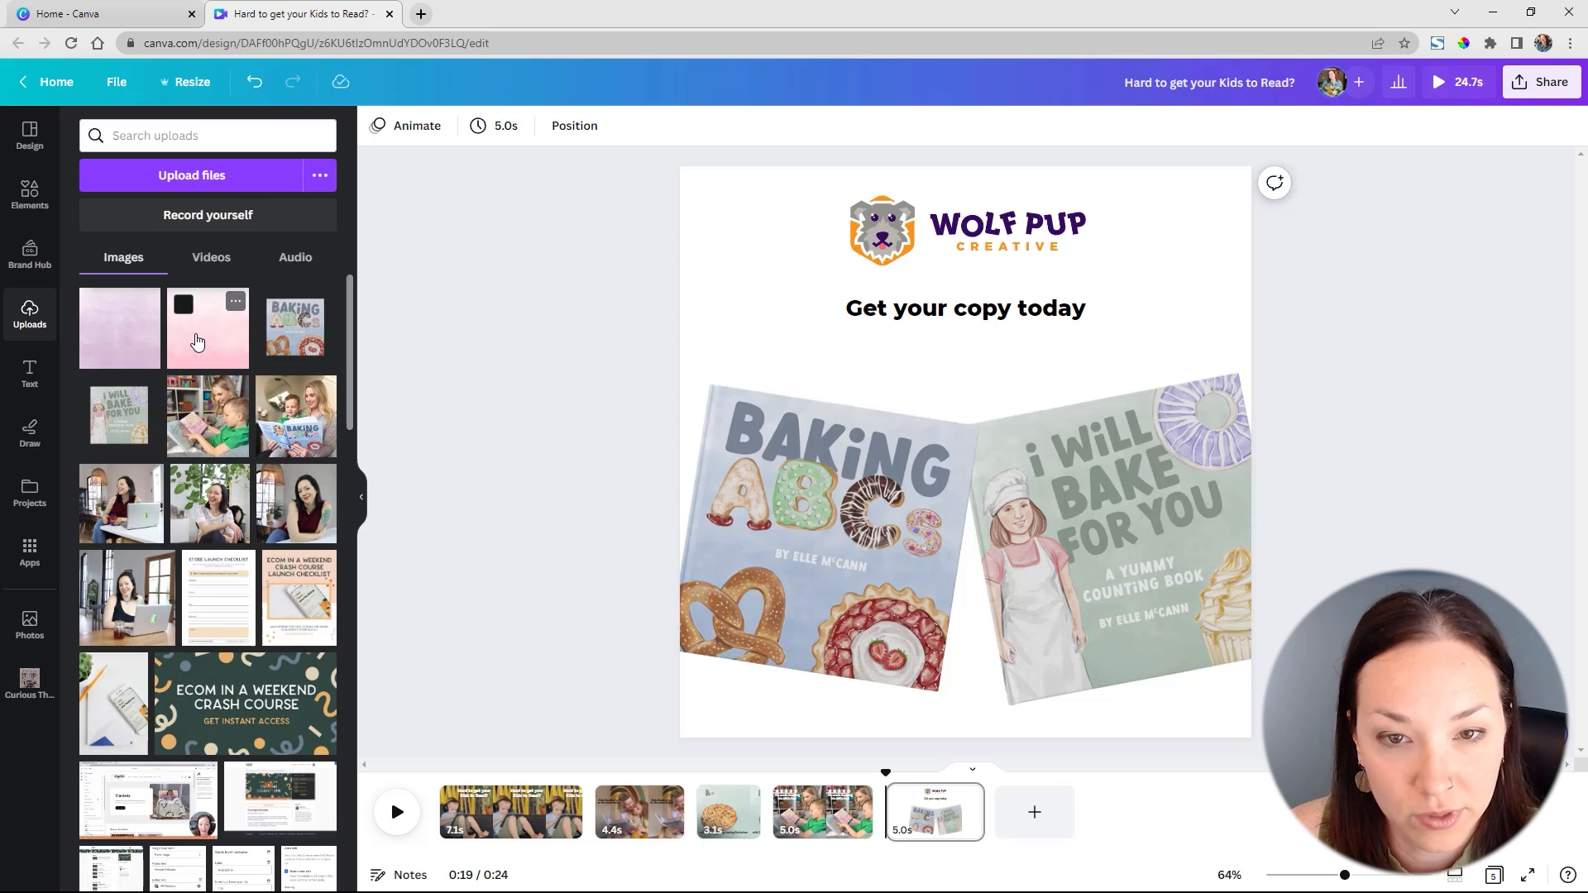
drag(124, 344, 728, 273)
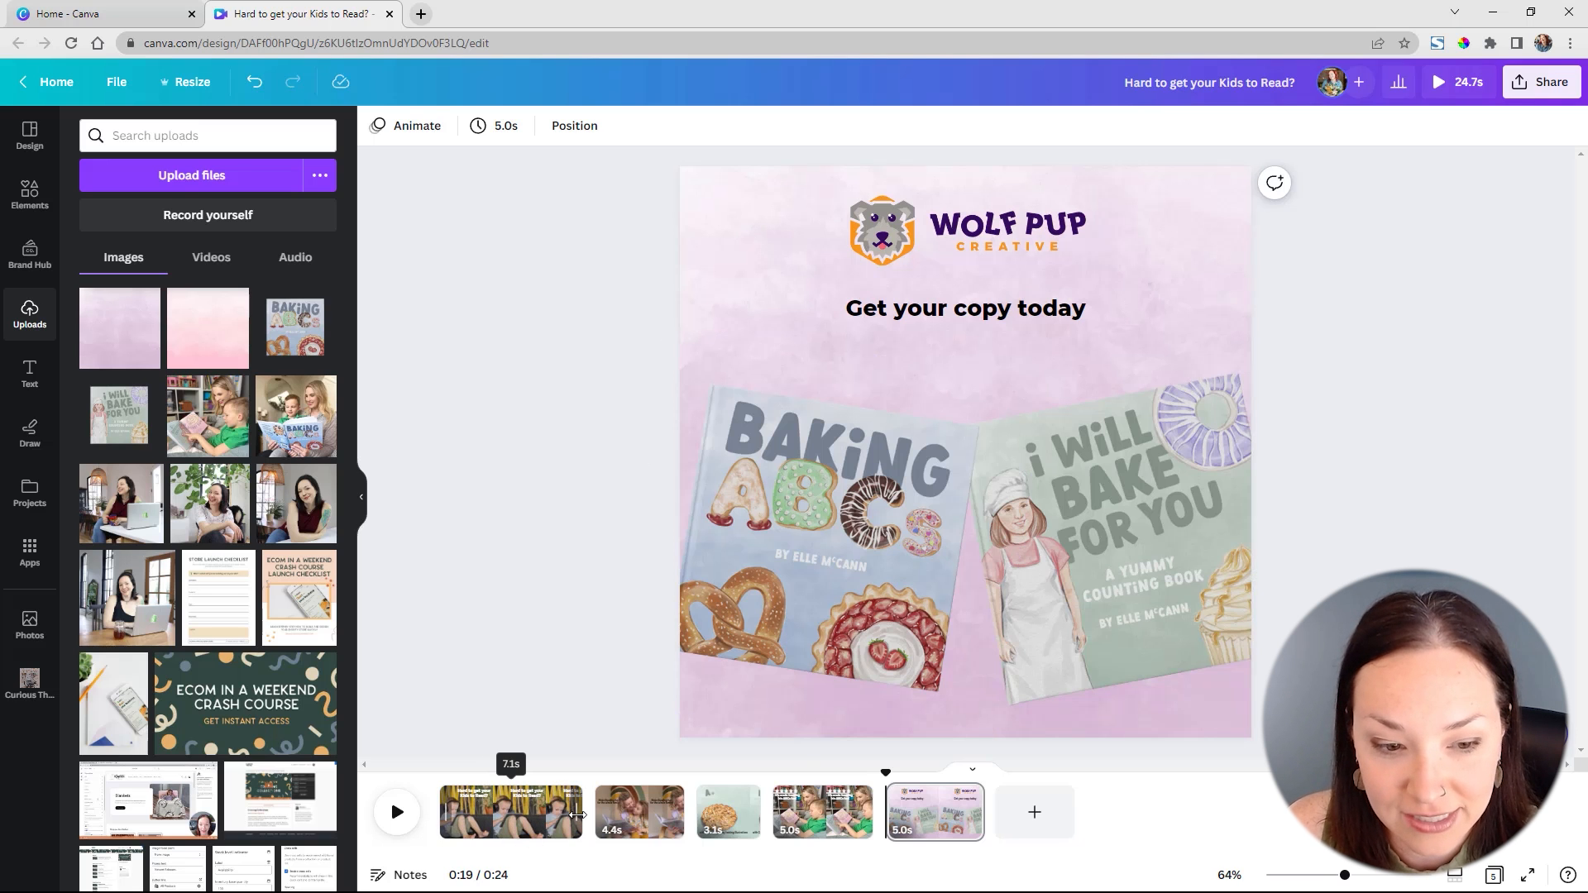
- Shorten the first, fourth and fifth pages to 4.5 s each
drag(576, 815, 527, 815)
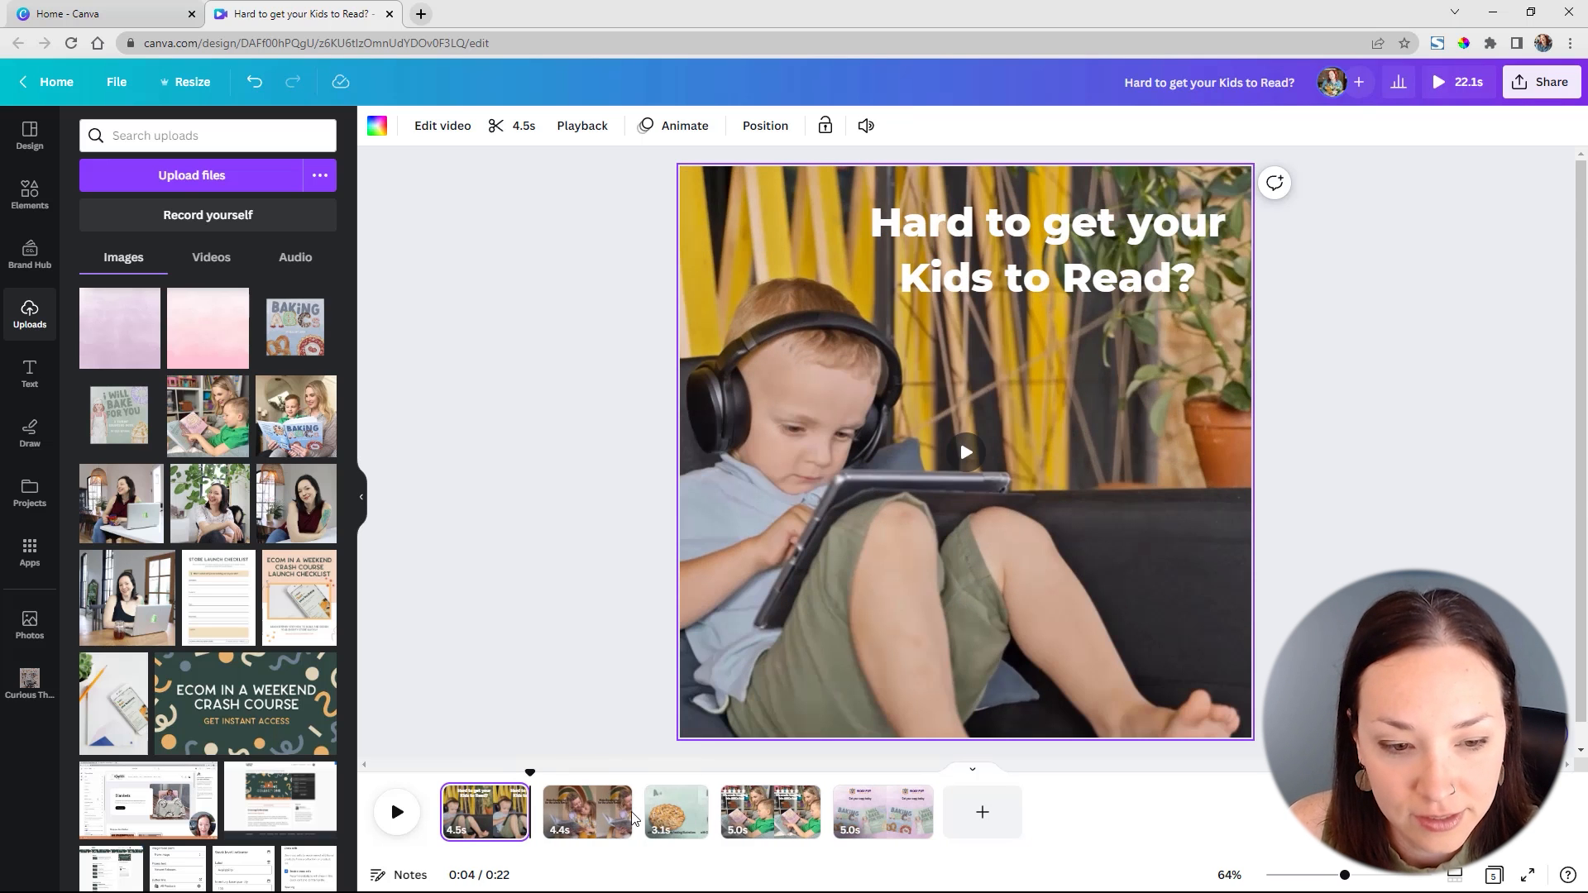
drag(629, 811, 632, 812)
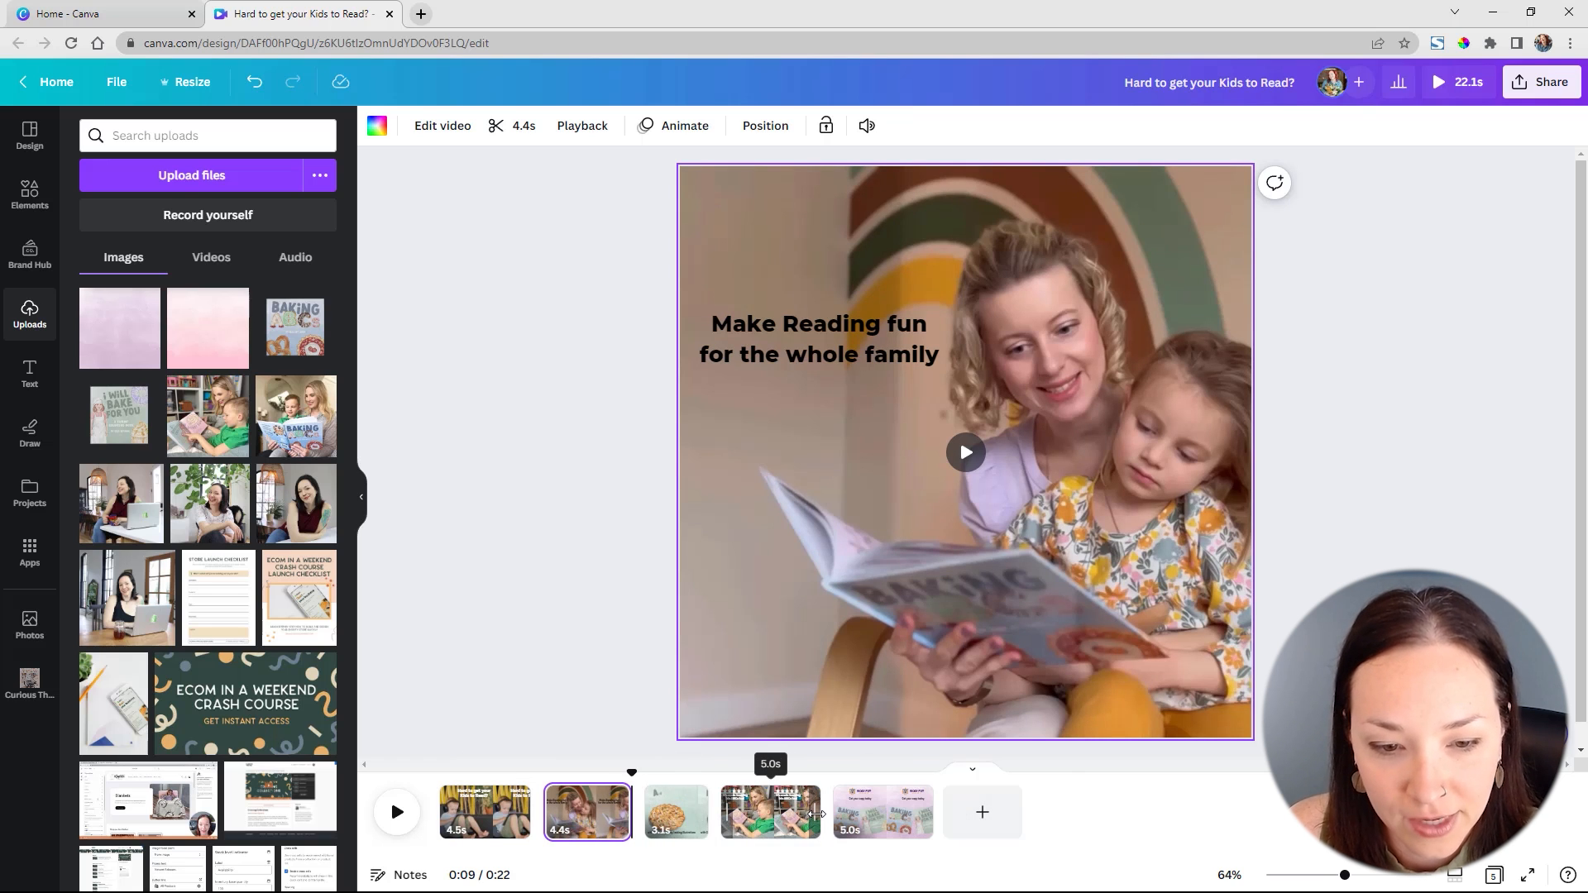
drag(815, 814, 807, 815)
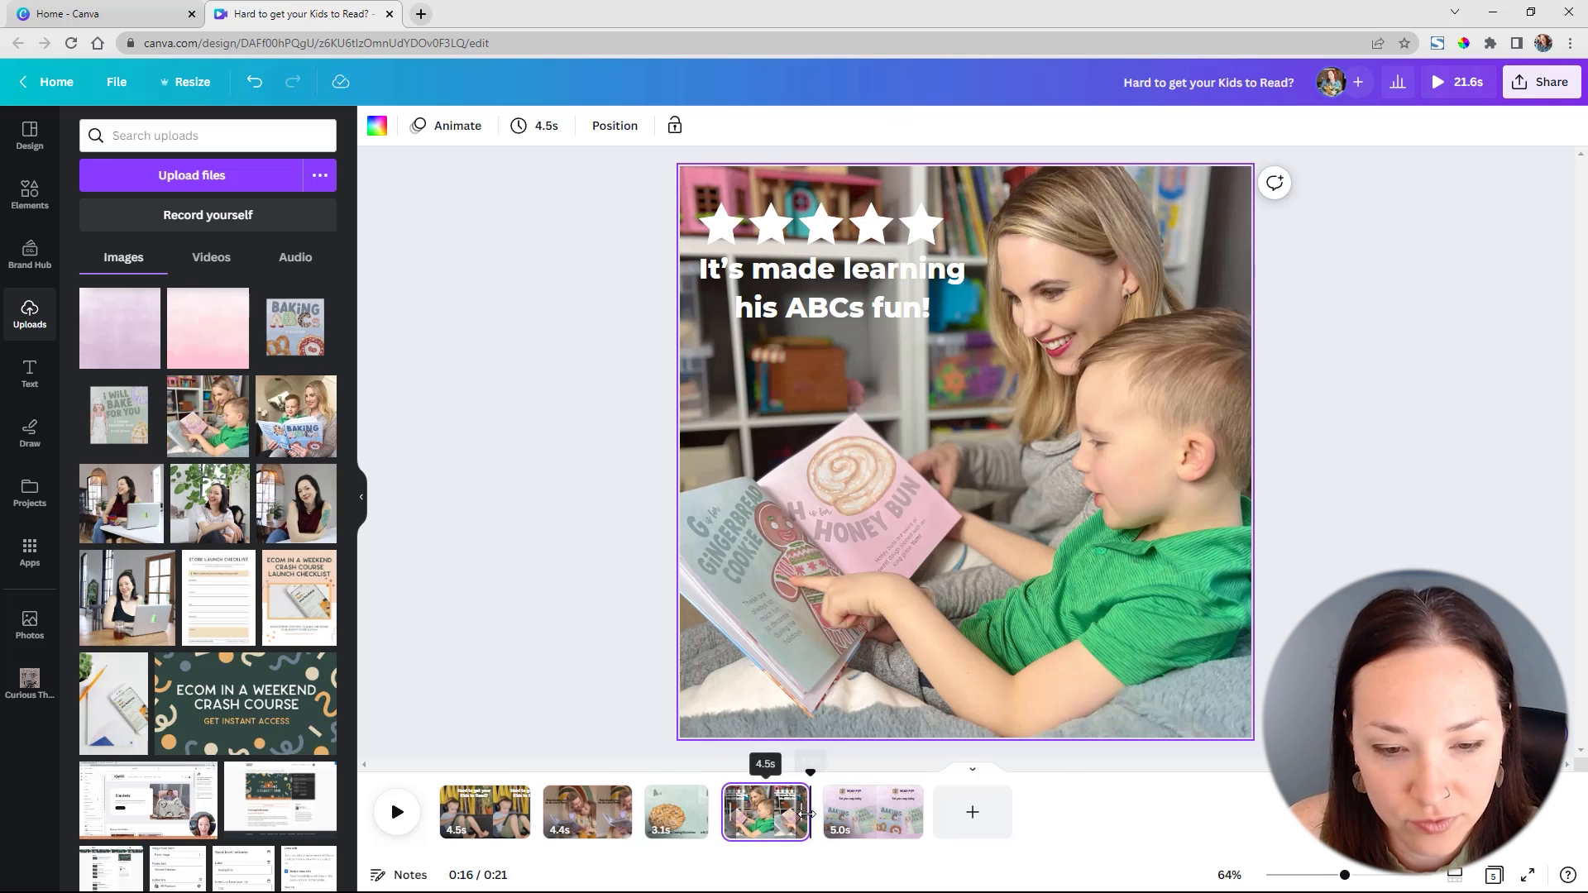
drag(909, 818, 913, 819)
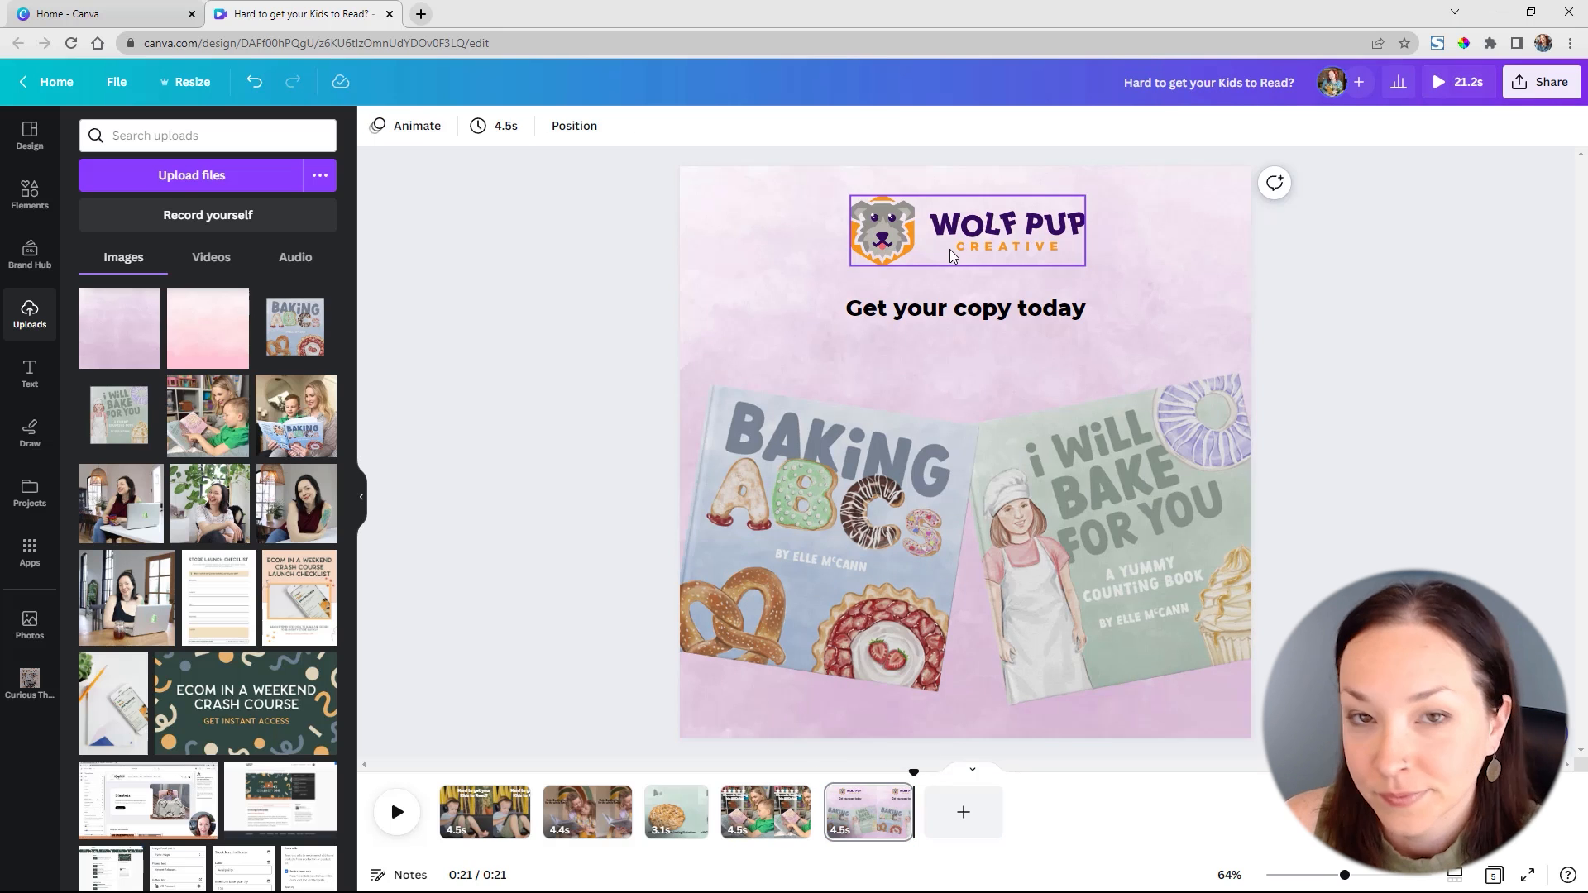
- Enlarge the last page's heading to font size 49.9 and change its wording to "Get your Copy Today!"
click(937, 308)
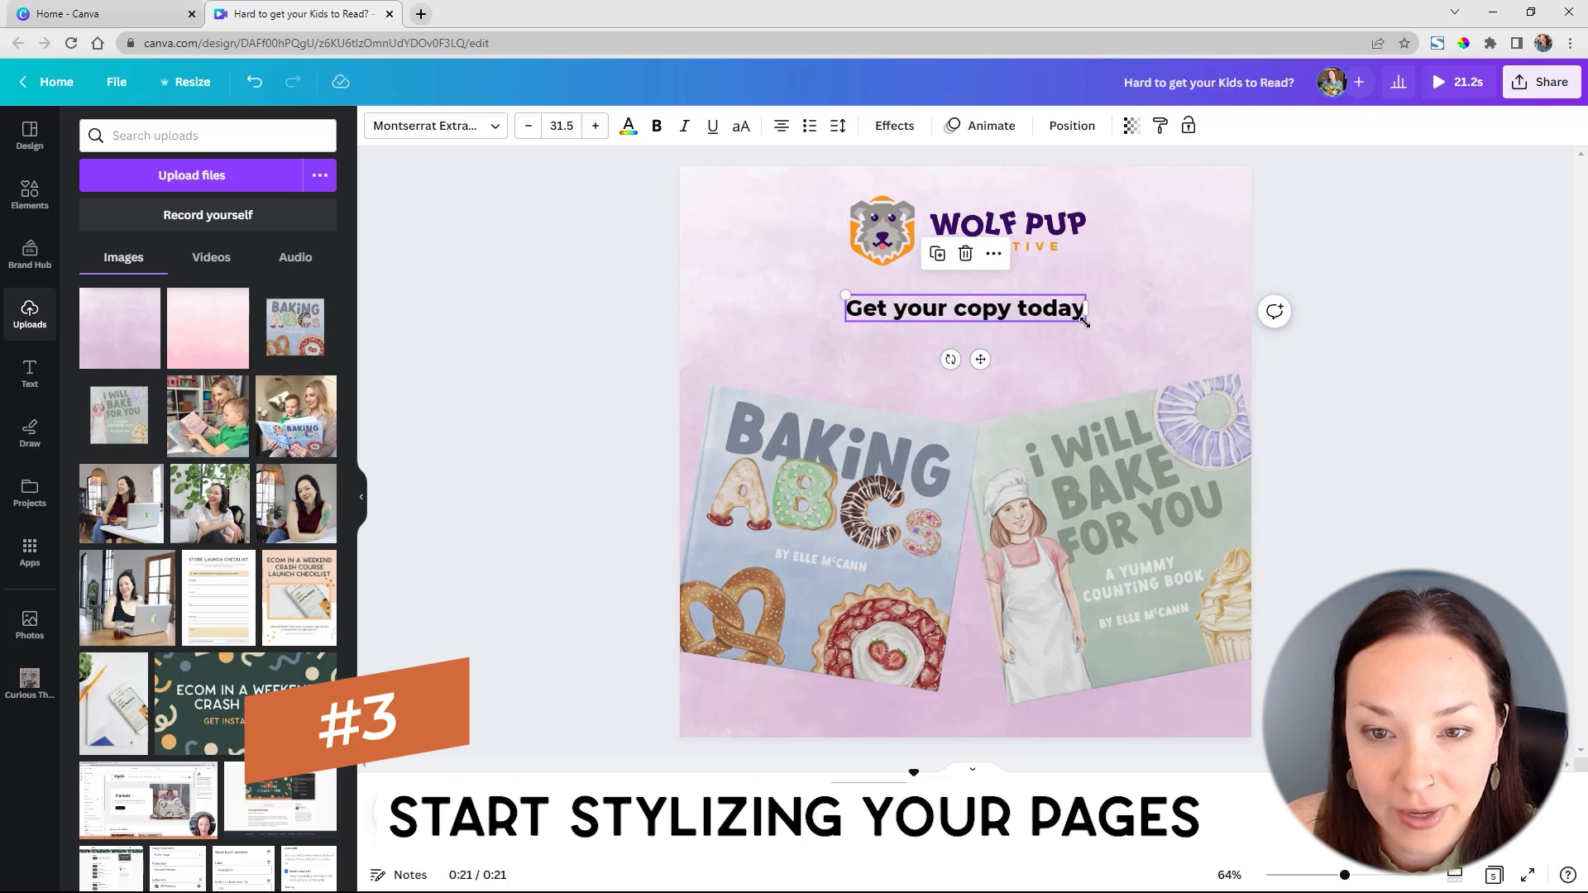
drag(1086, 321, 1222, 382)
drag(939, 303, 868, 292)
click(876, 316)
drag(1063, 312, 1044, 312)
text(T)
key(End)
text(!)
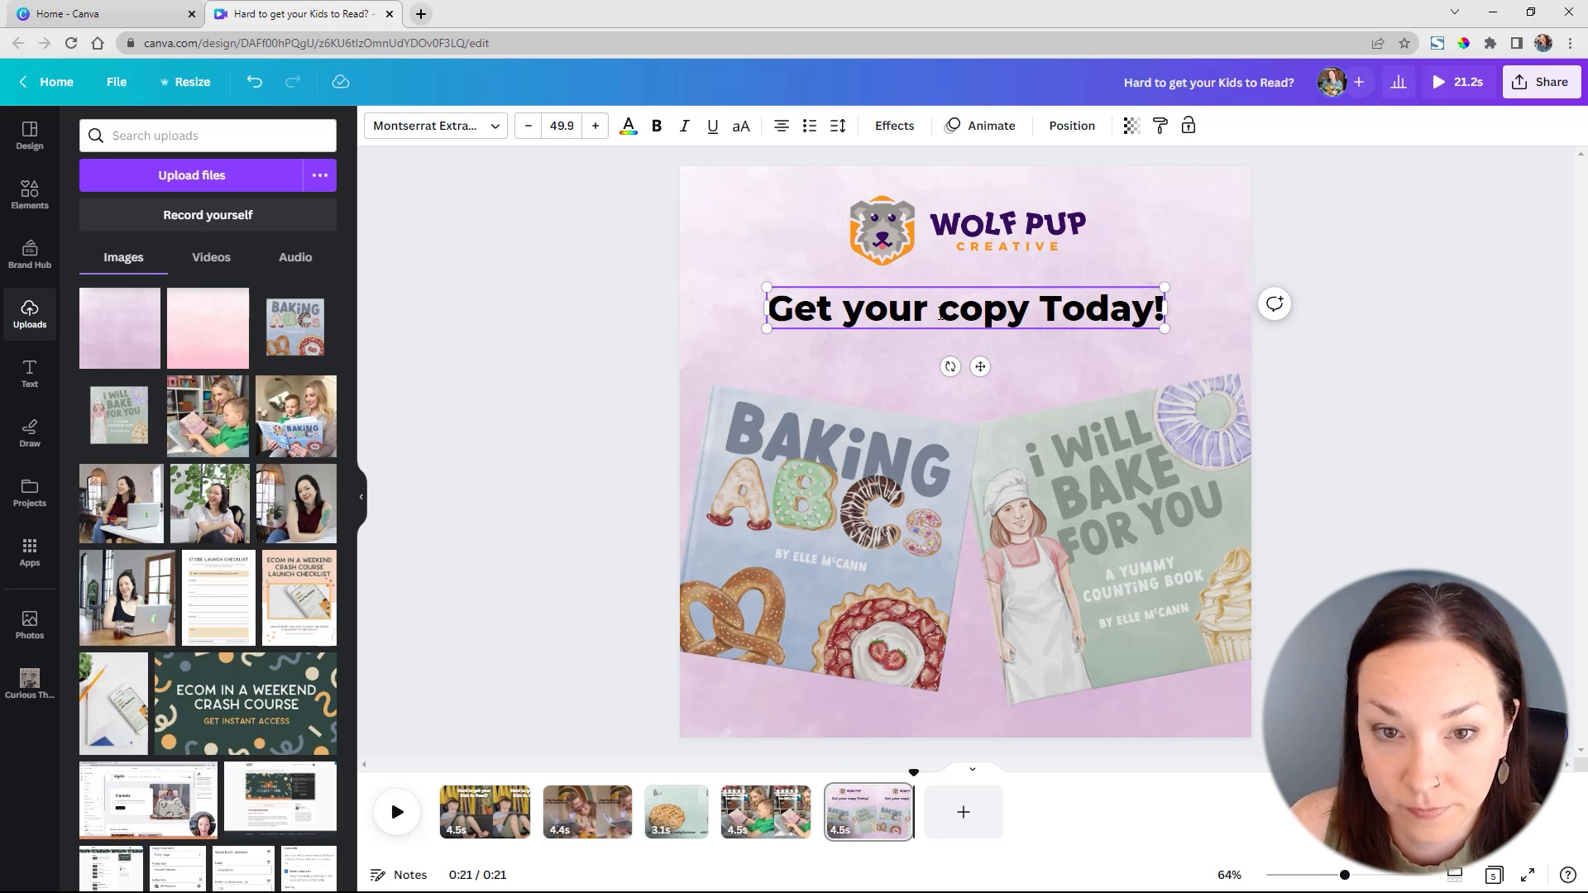
drag(939, 310, 960, 310)
text(C)
- Color the "Get your Copy Today!" heading in the brand kit's dark purple and set its font to Montserrat Semi-Bold
key(ctrl+a)
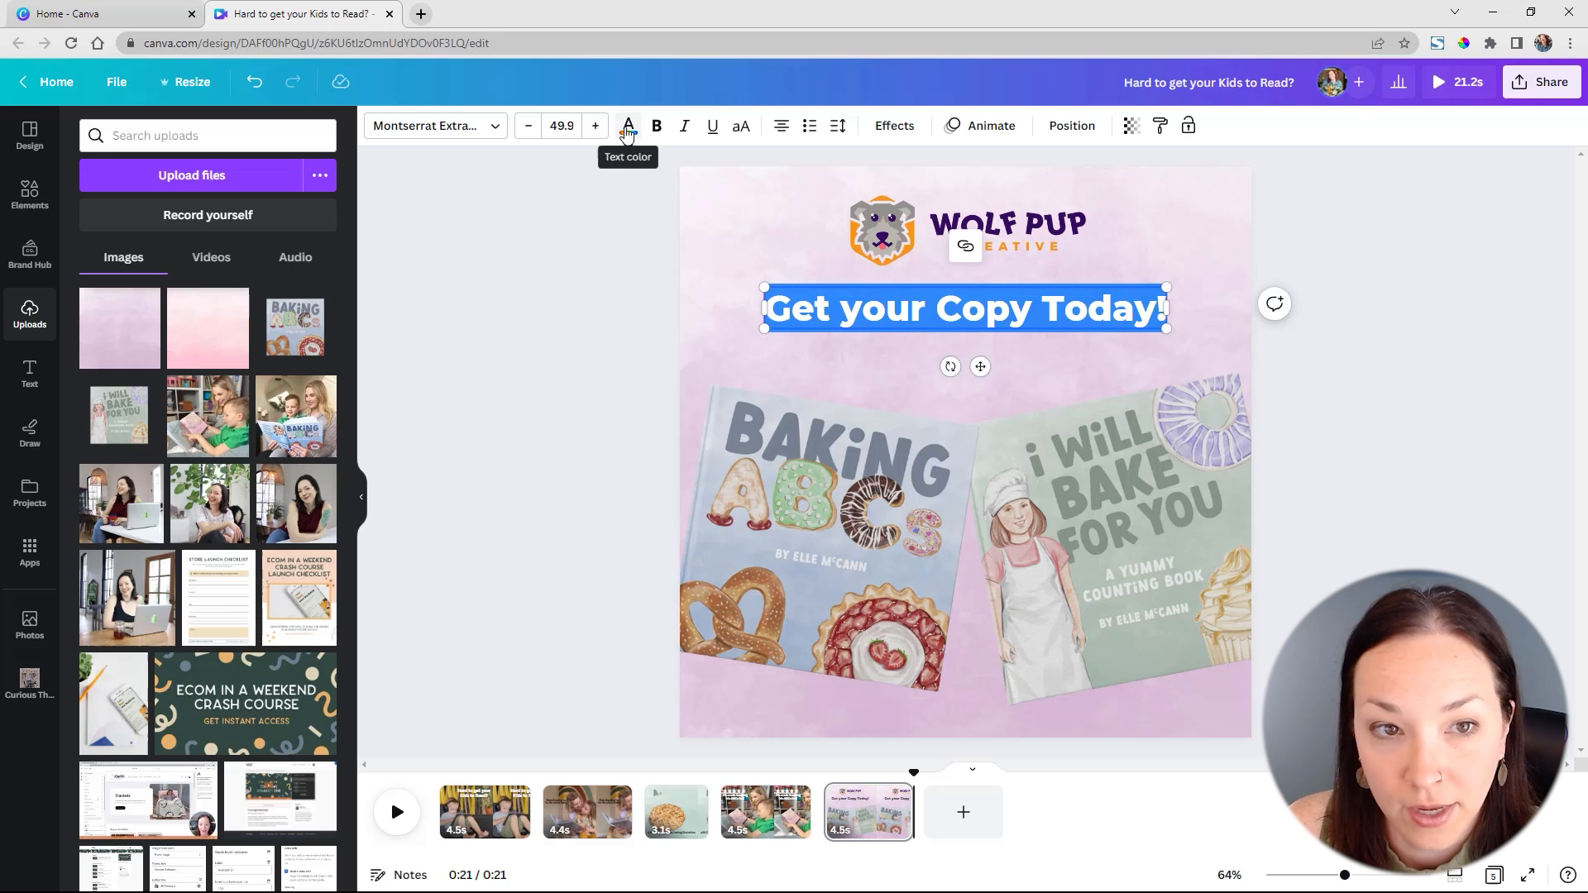
click(627, 132)
click(93, 351)
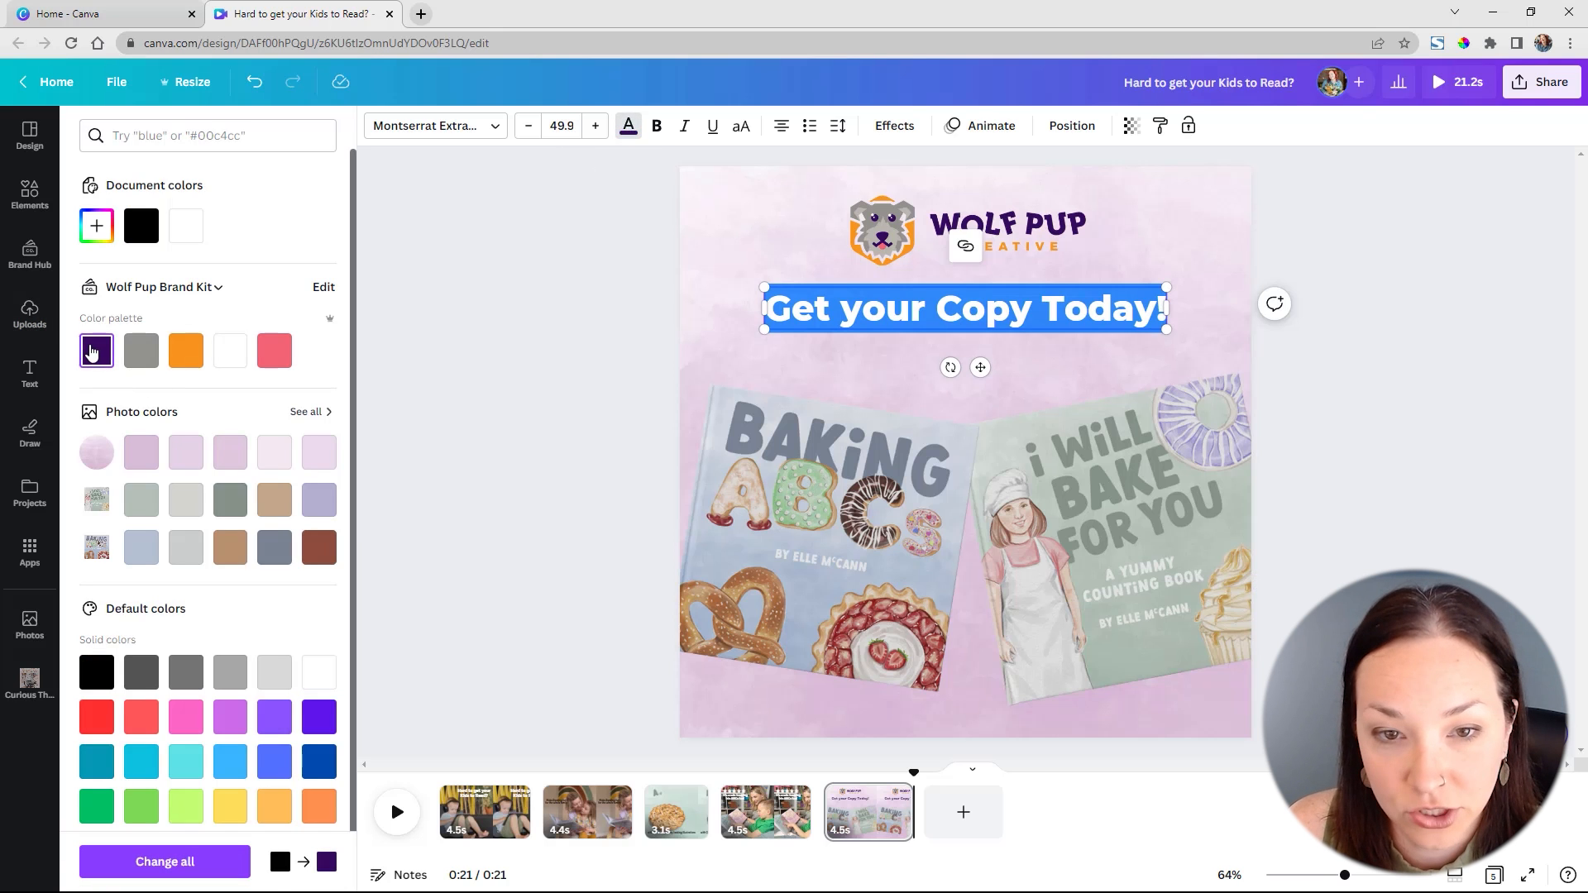
click(497, 126)
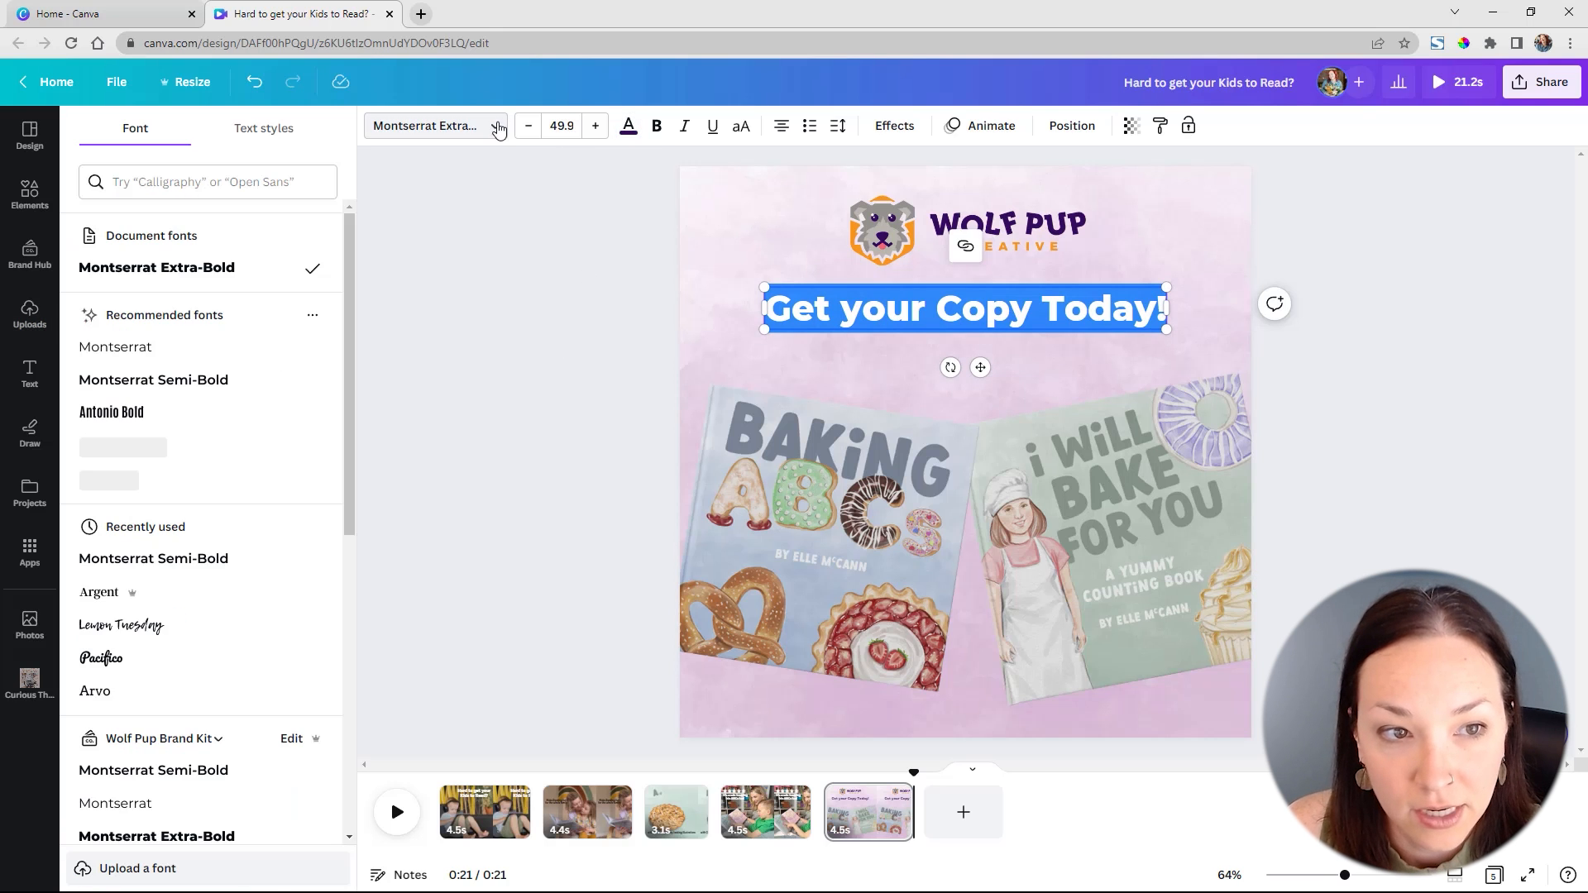
click(246, 388)
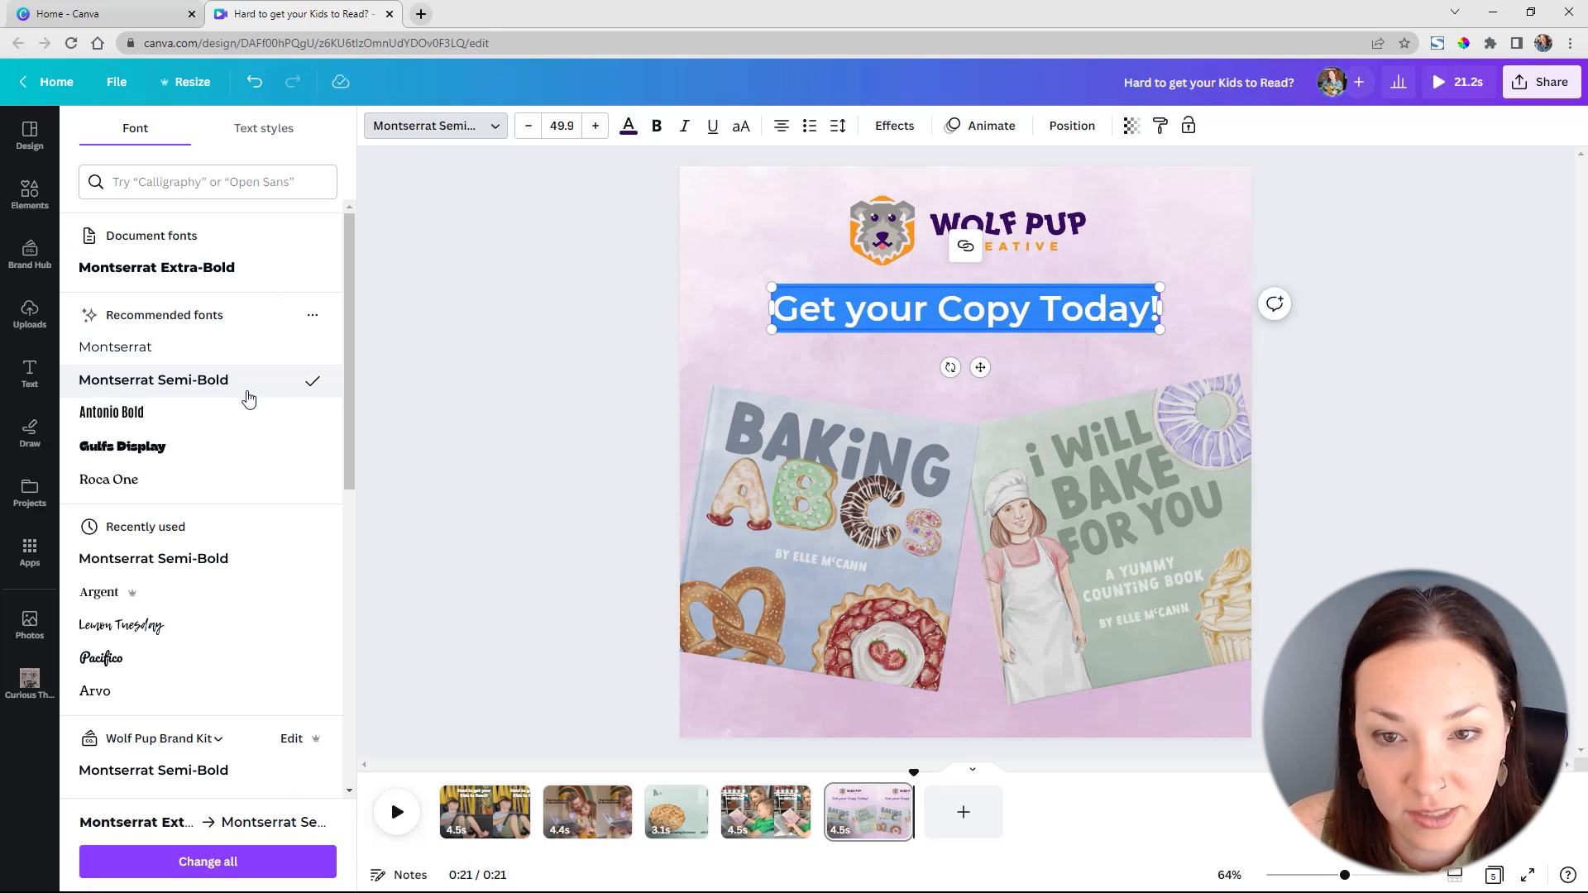
click(603, 365)
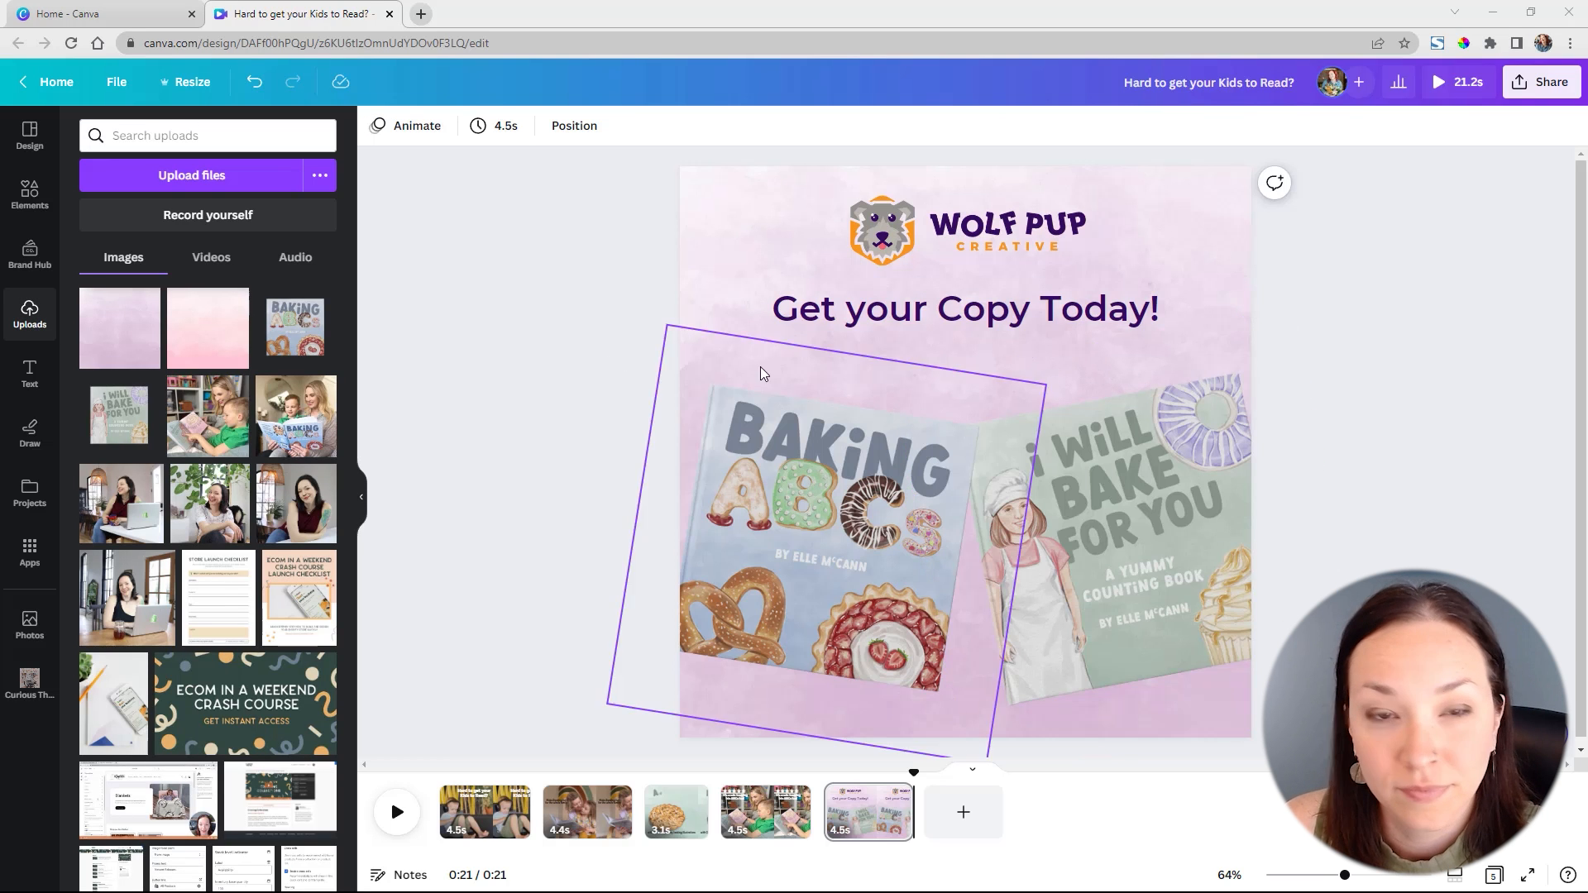
- Add an orange rounded square and reshape it into a slim button bar between the heading and the book covers
click(25, 200)
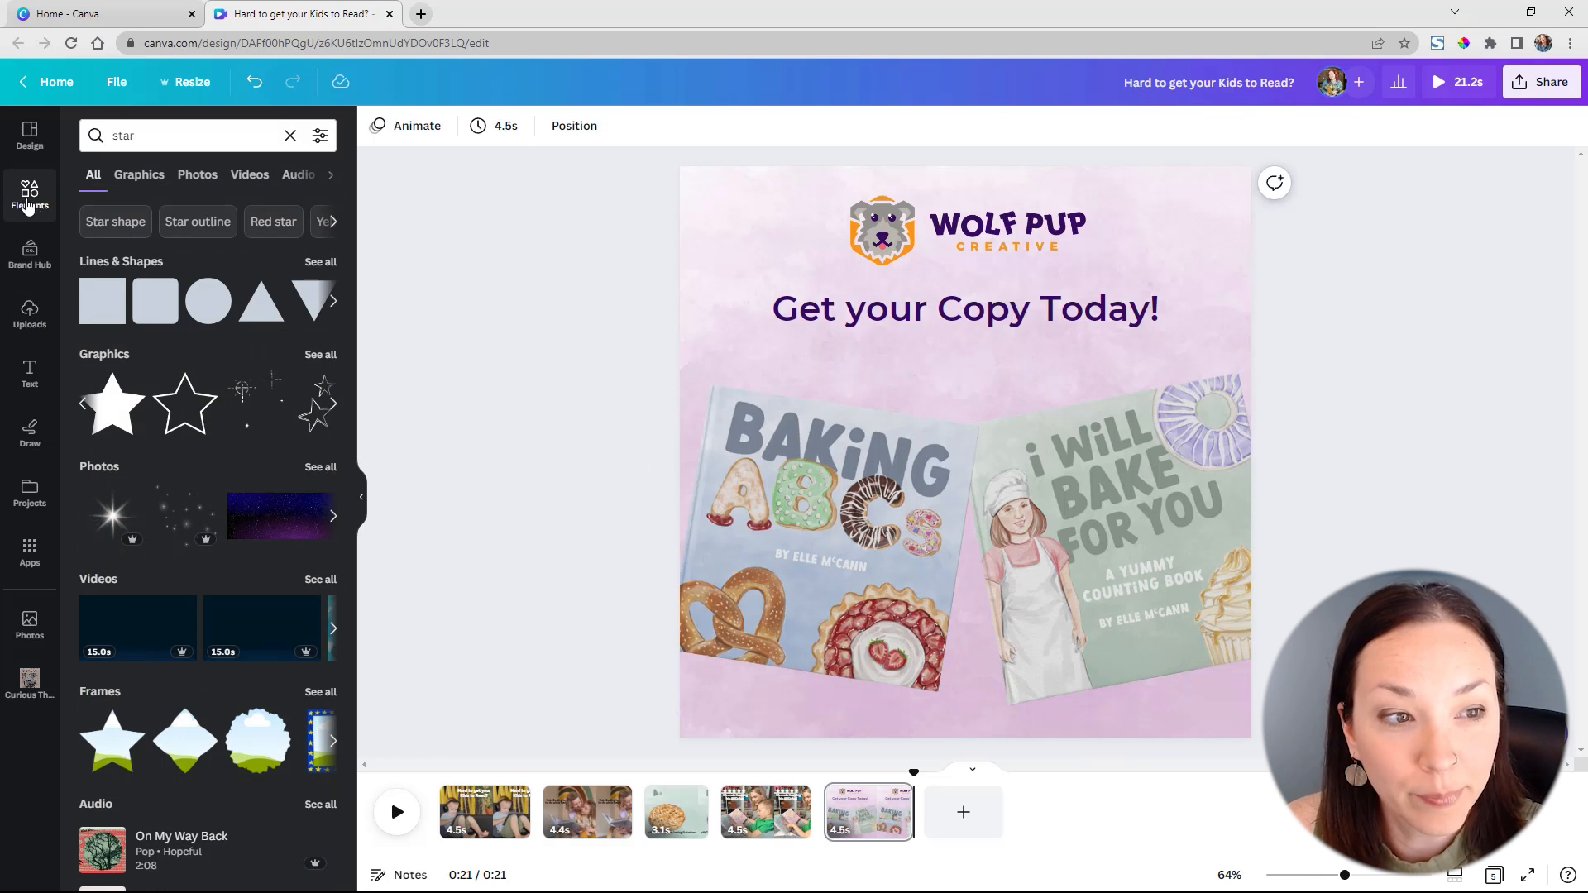
click(159, 314)
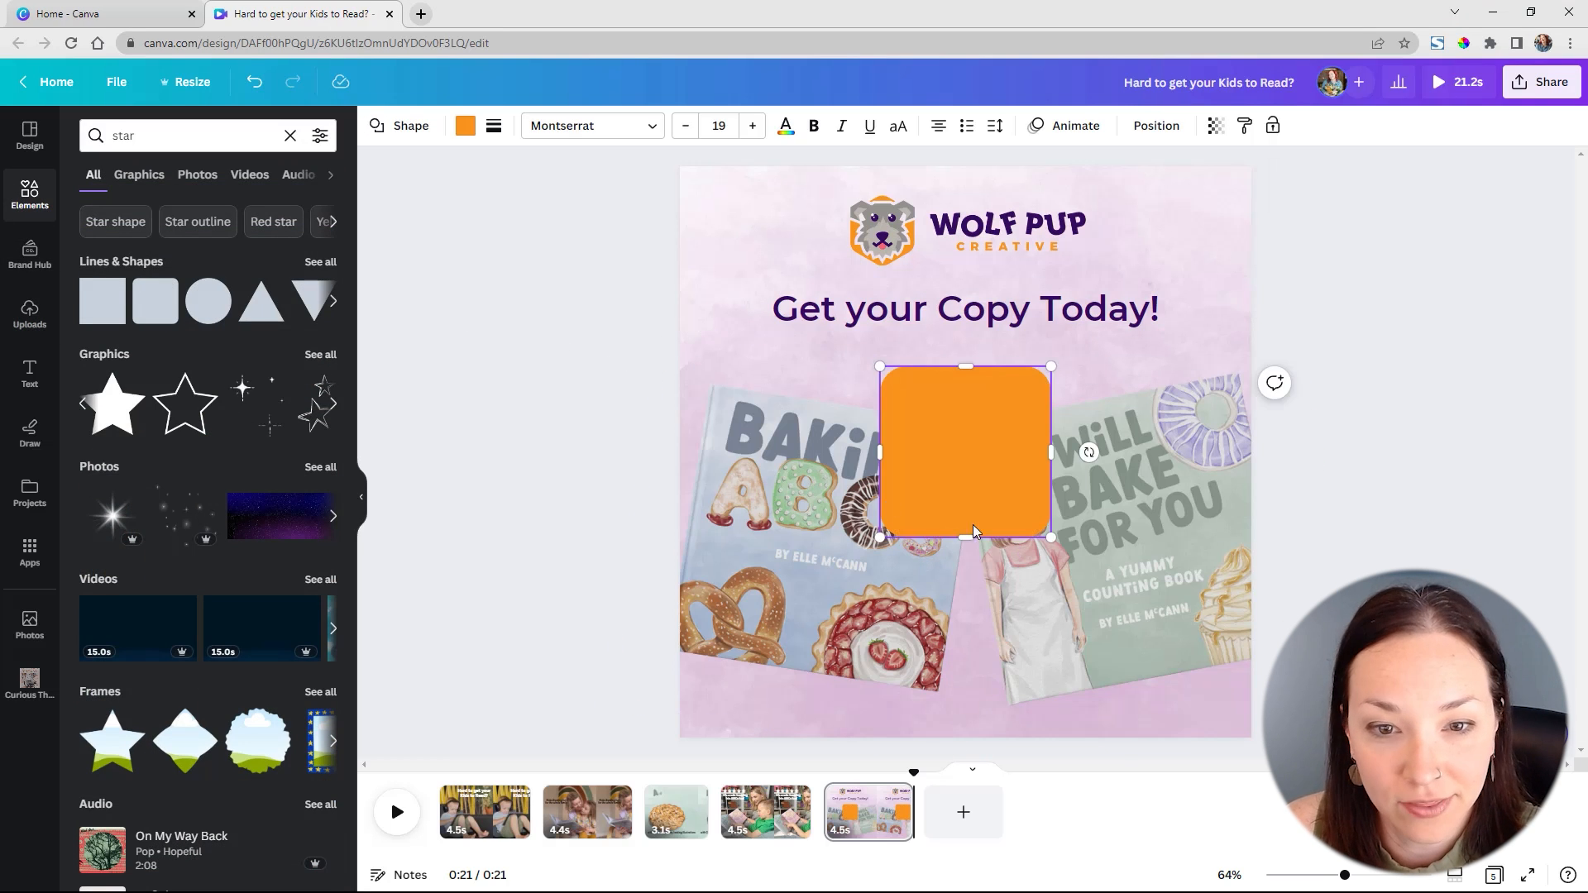
drag(972, 503, 956, 367)
- Align the logo, heading and orange button bar to a common horizontal center
shift+click(1009, 320)
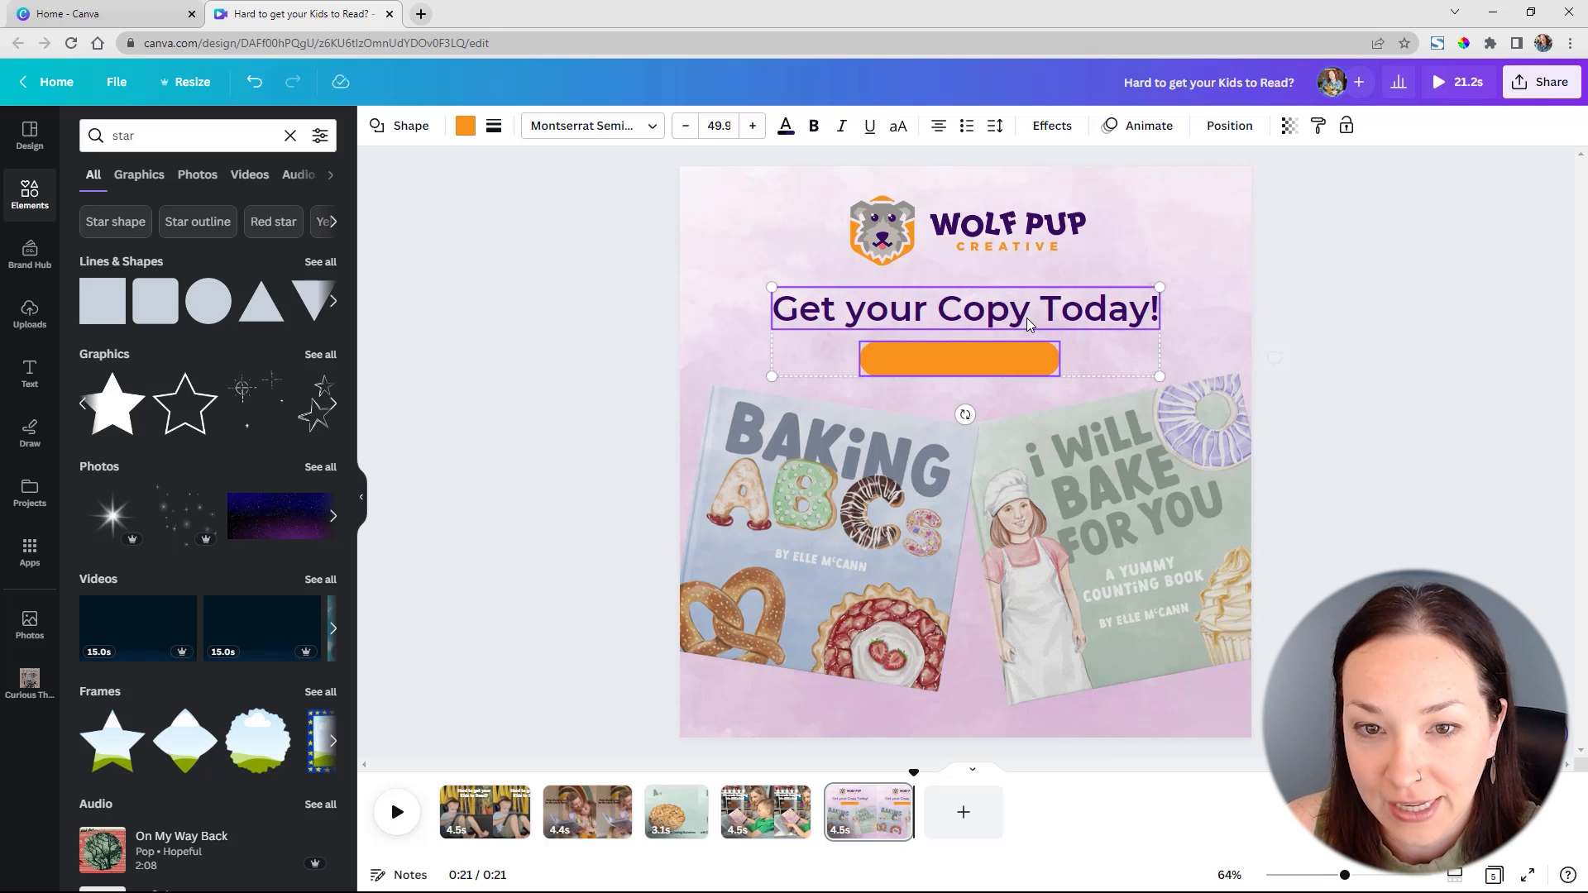
shift+click(1013, 248)
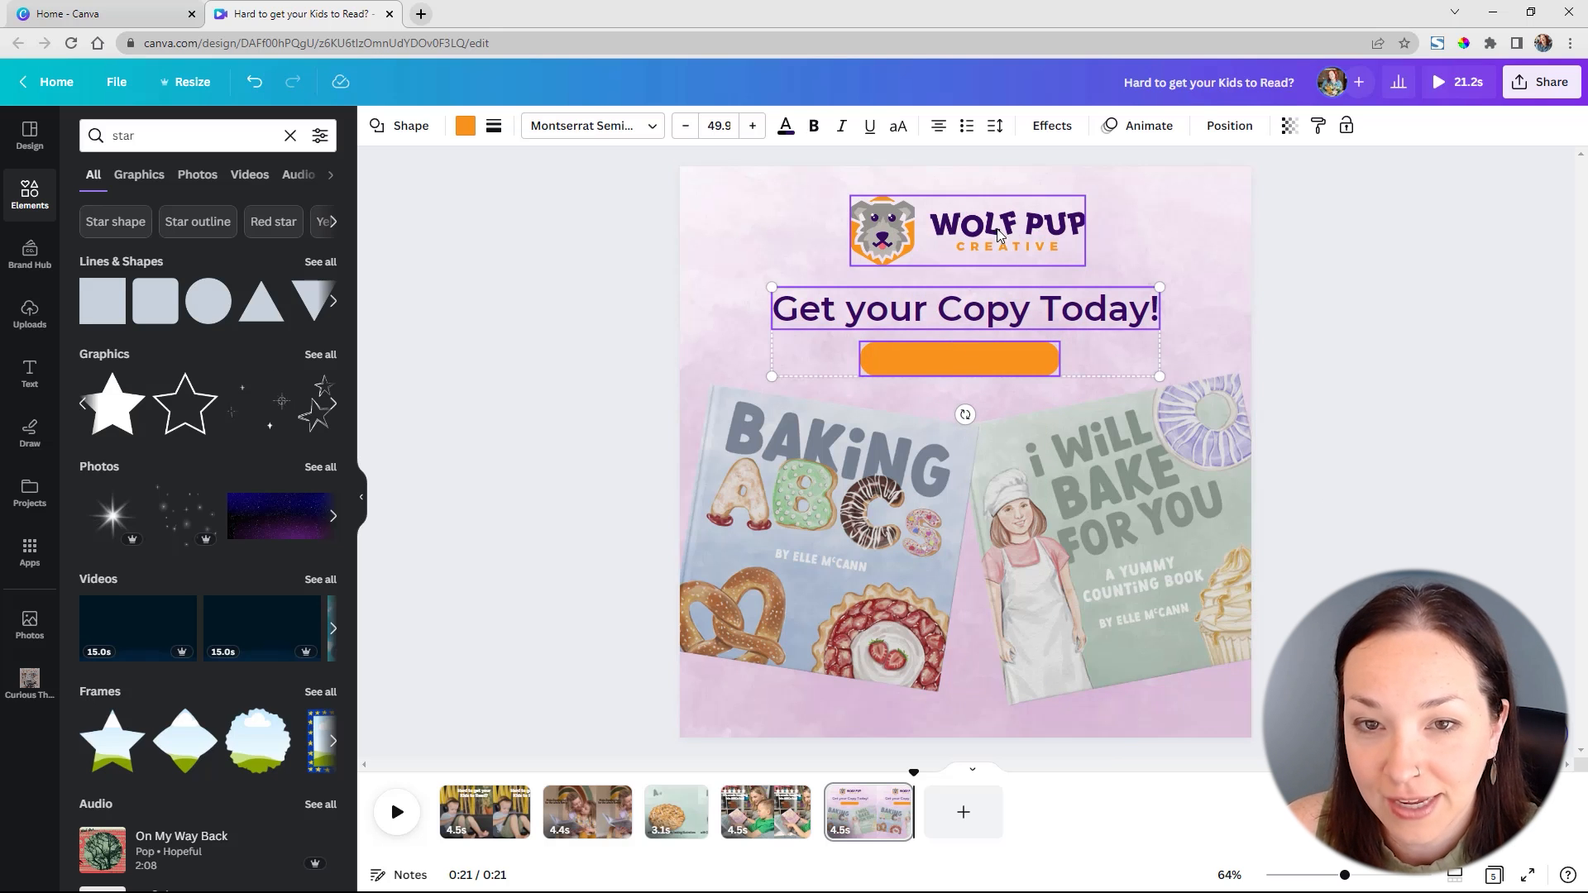
click(1252, 125)
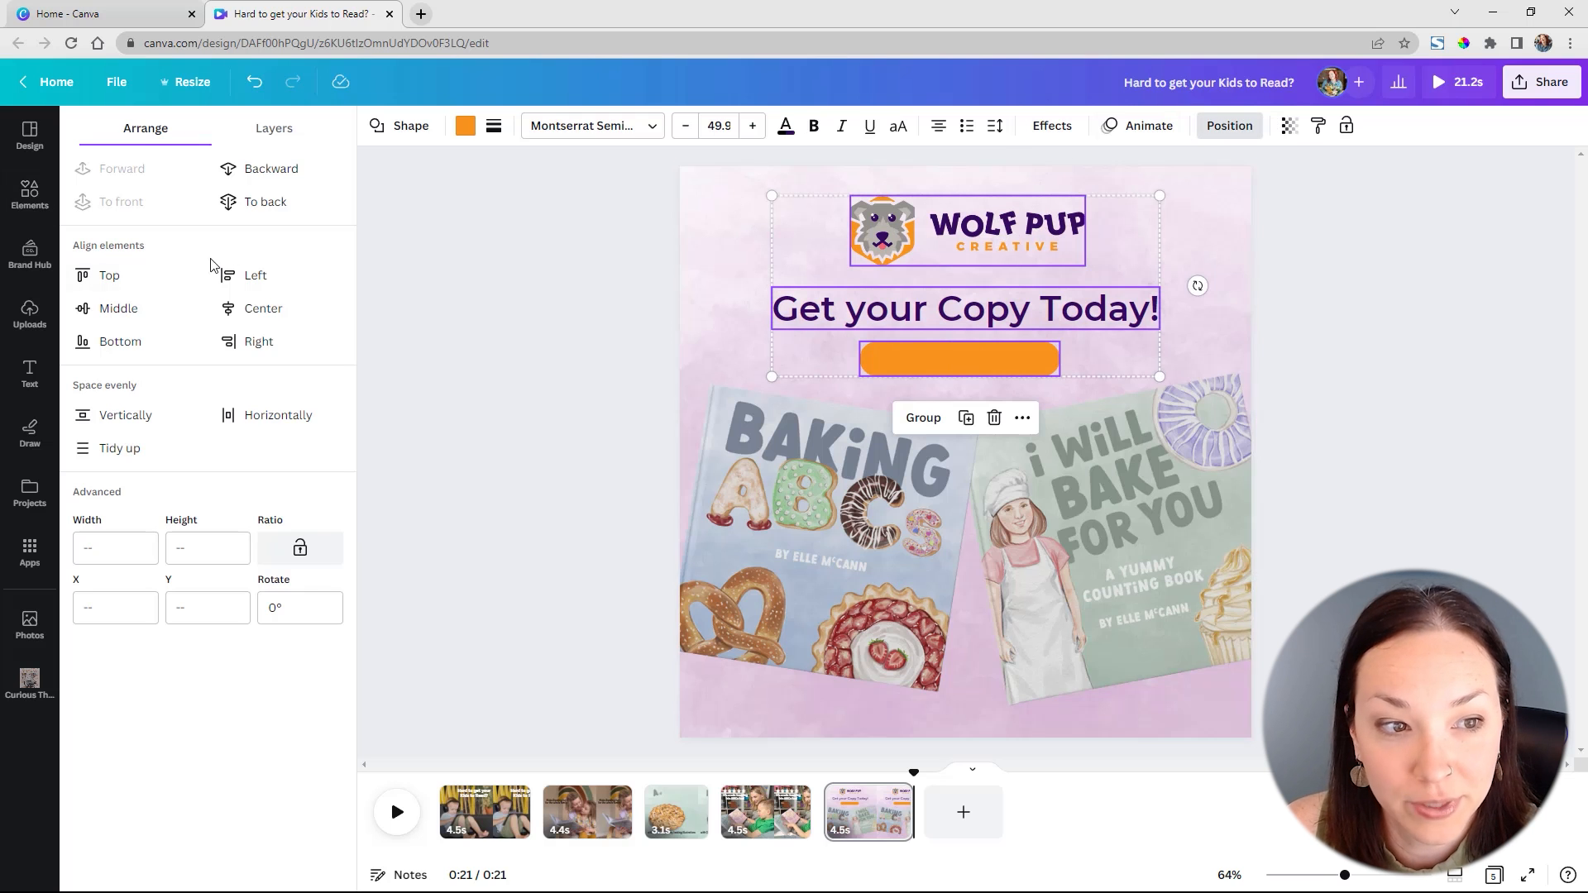
click(246, 312)
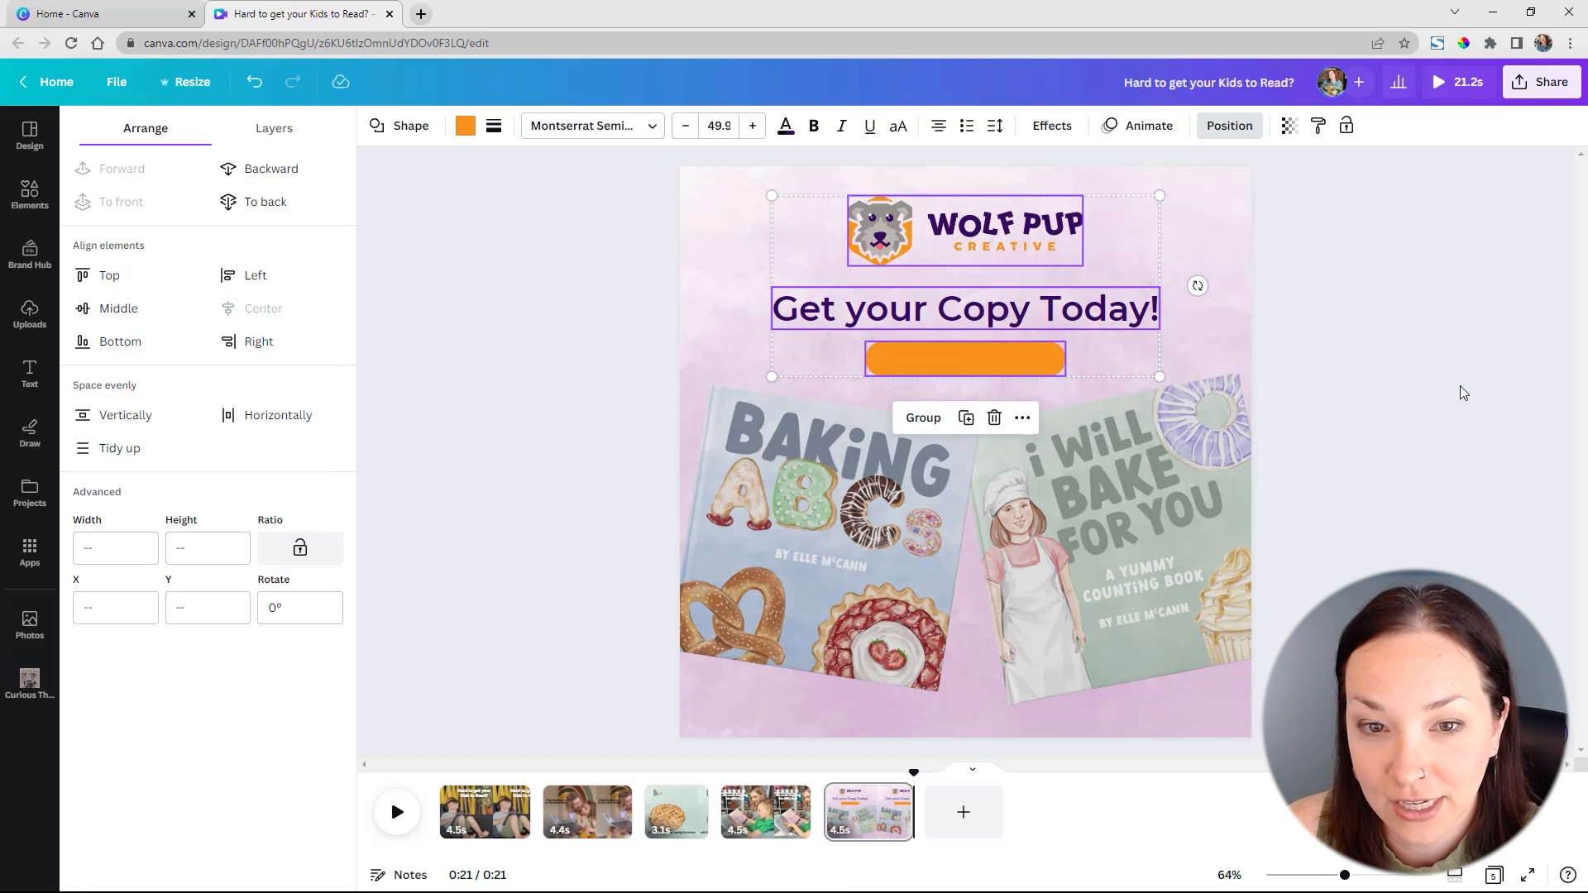
click(1397, 360)
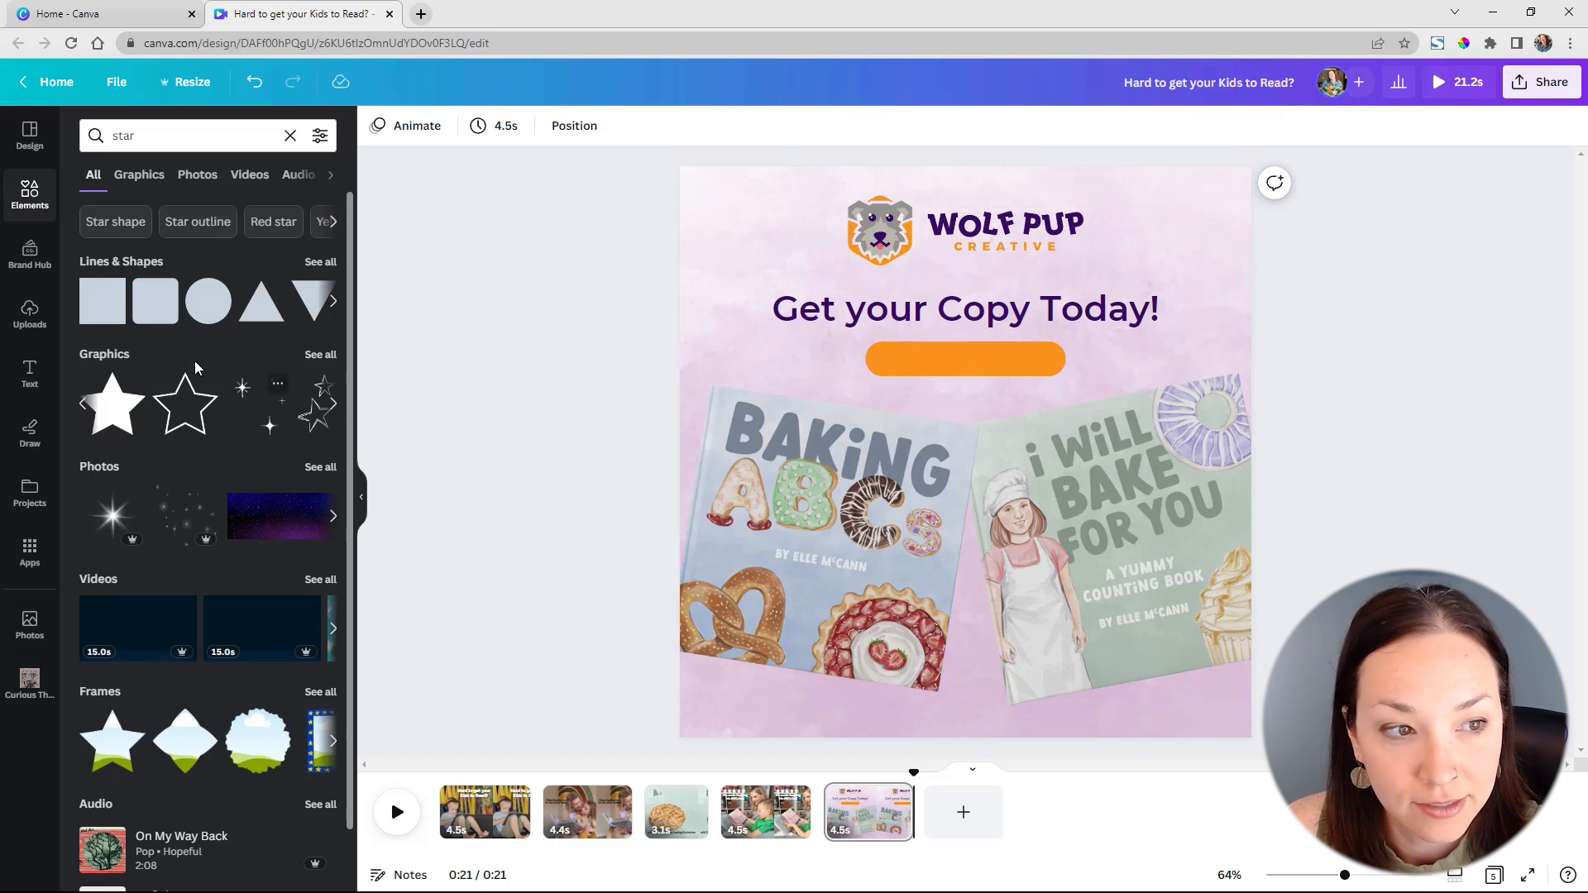
- Add a subheading reading "BUY NOW", center it on the orange button bar and set its font size to 22
click(29, 374)
click(165, 316)
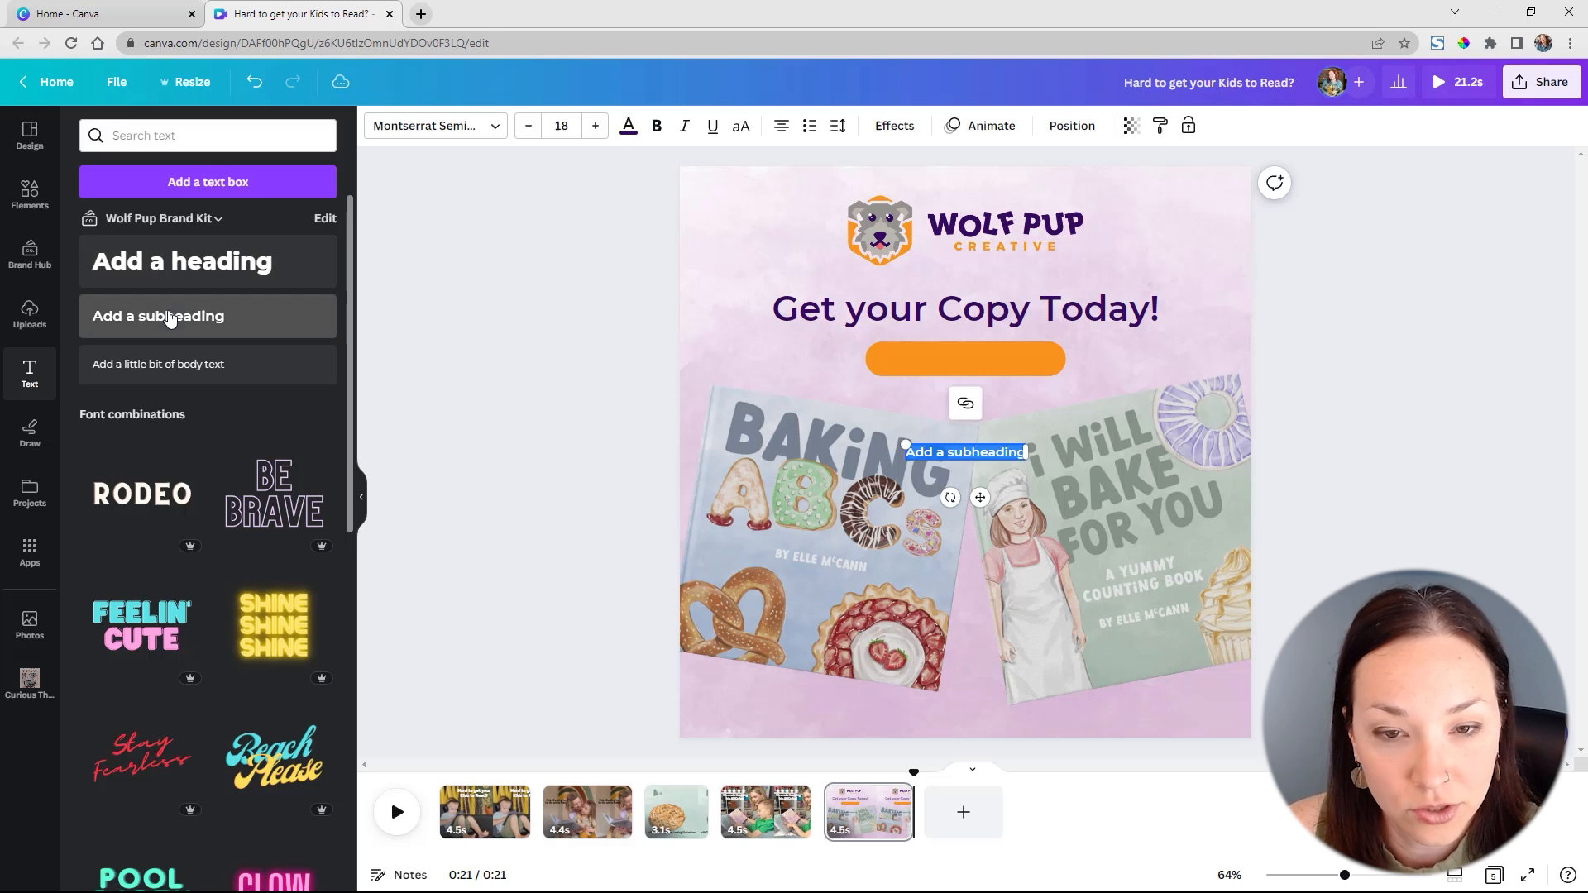
text(BUY NOW)
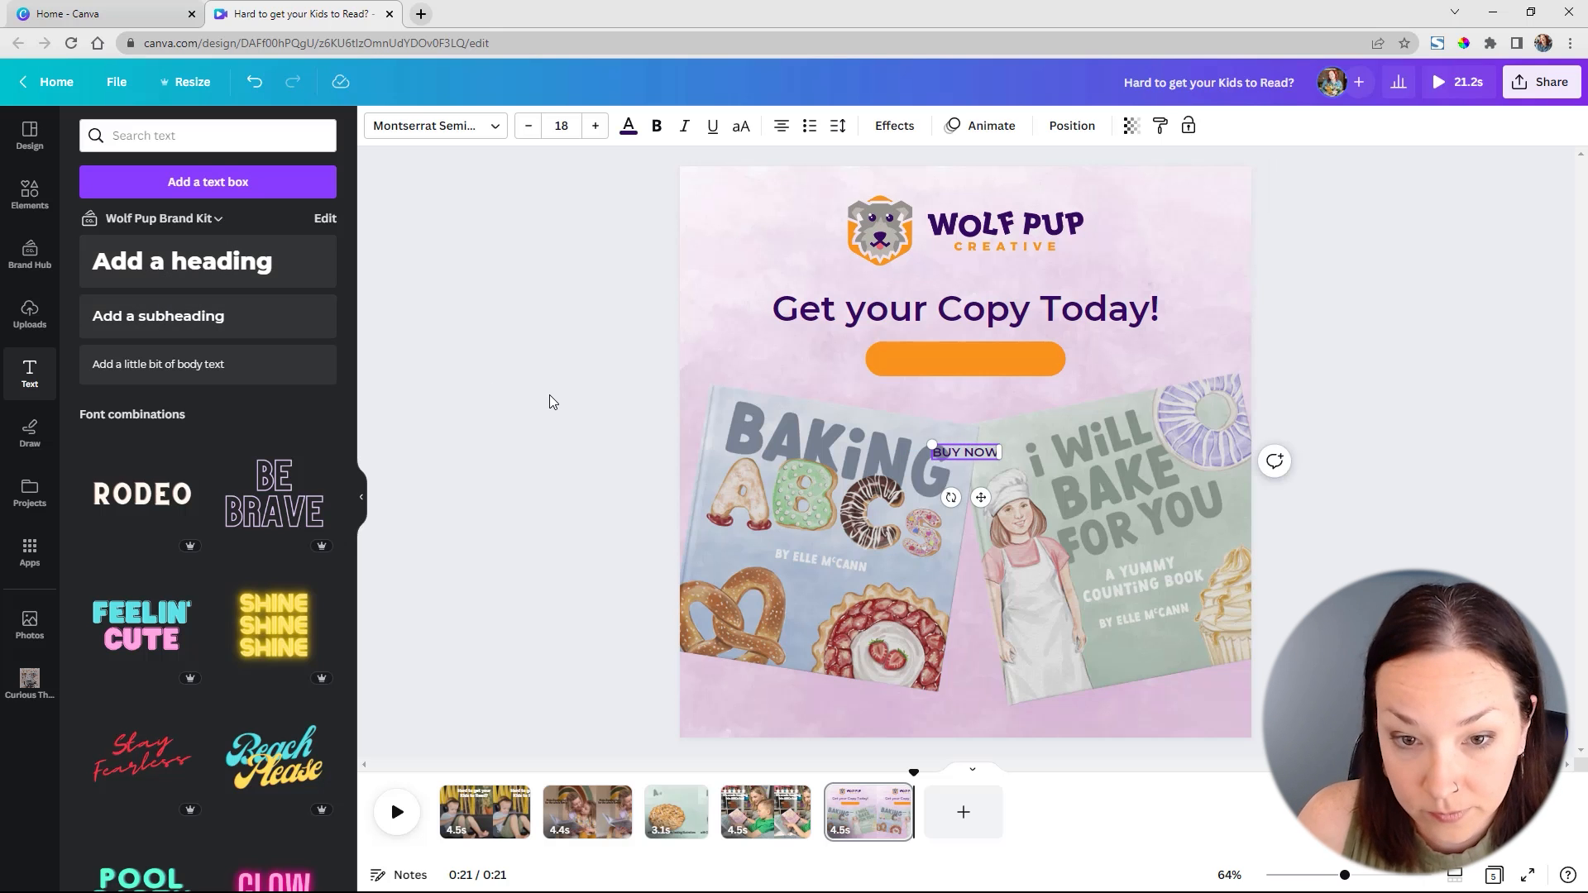
drag(965, 453, 1033, 367)
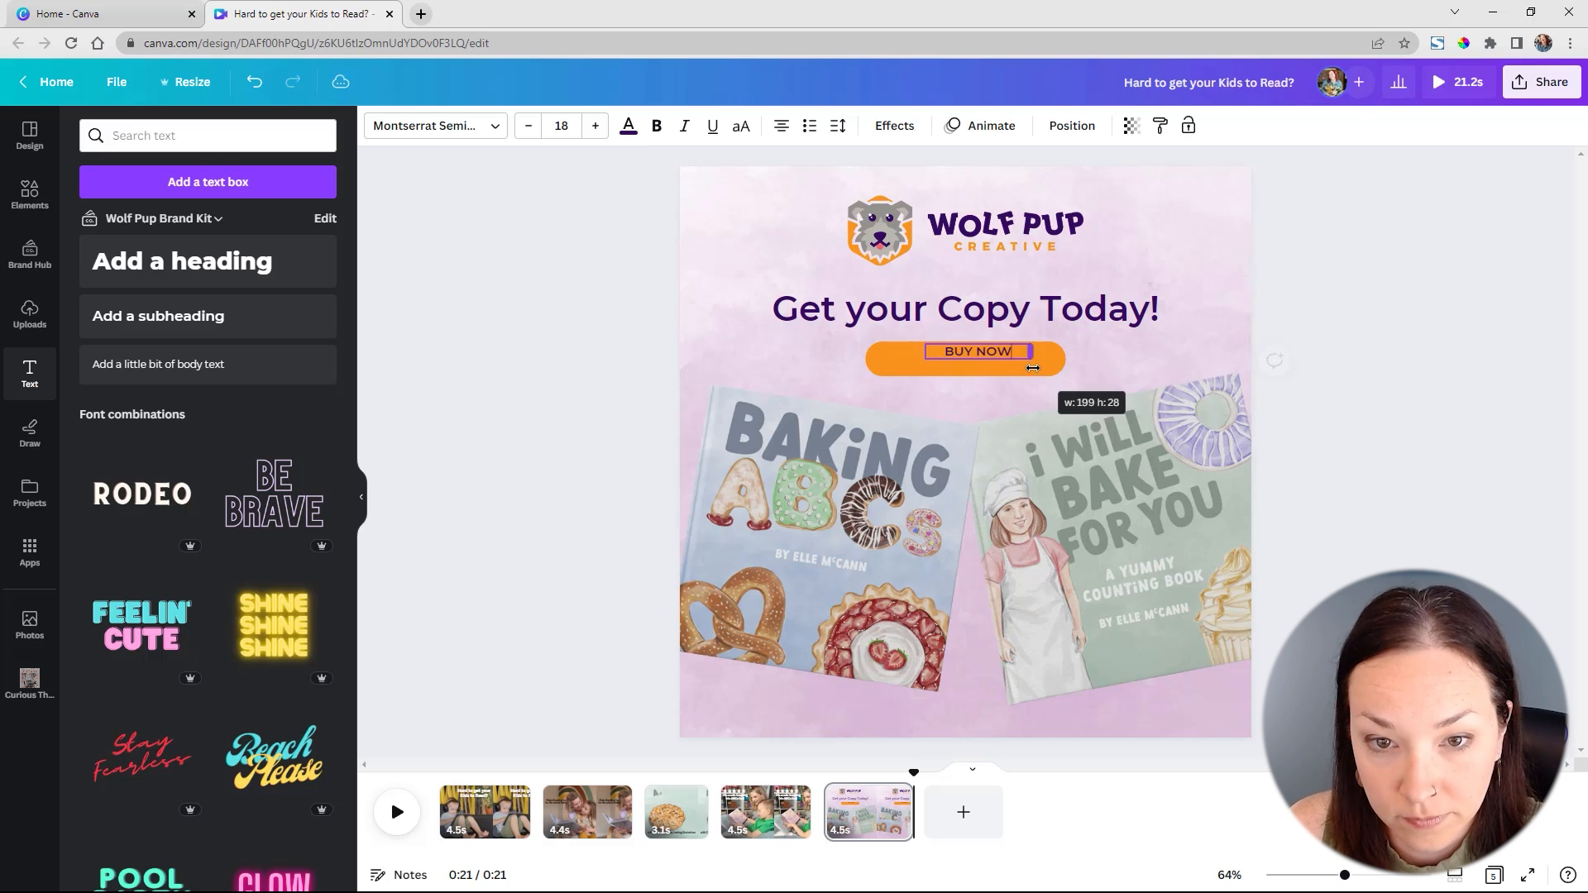
click(594, 125)
click(594, 126)
click(595, 126)
click(595, 125)
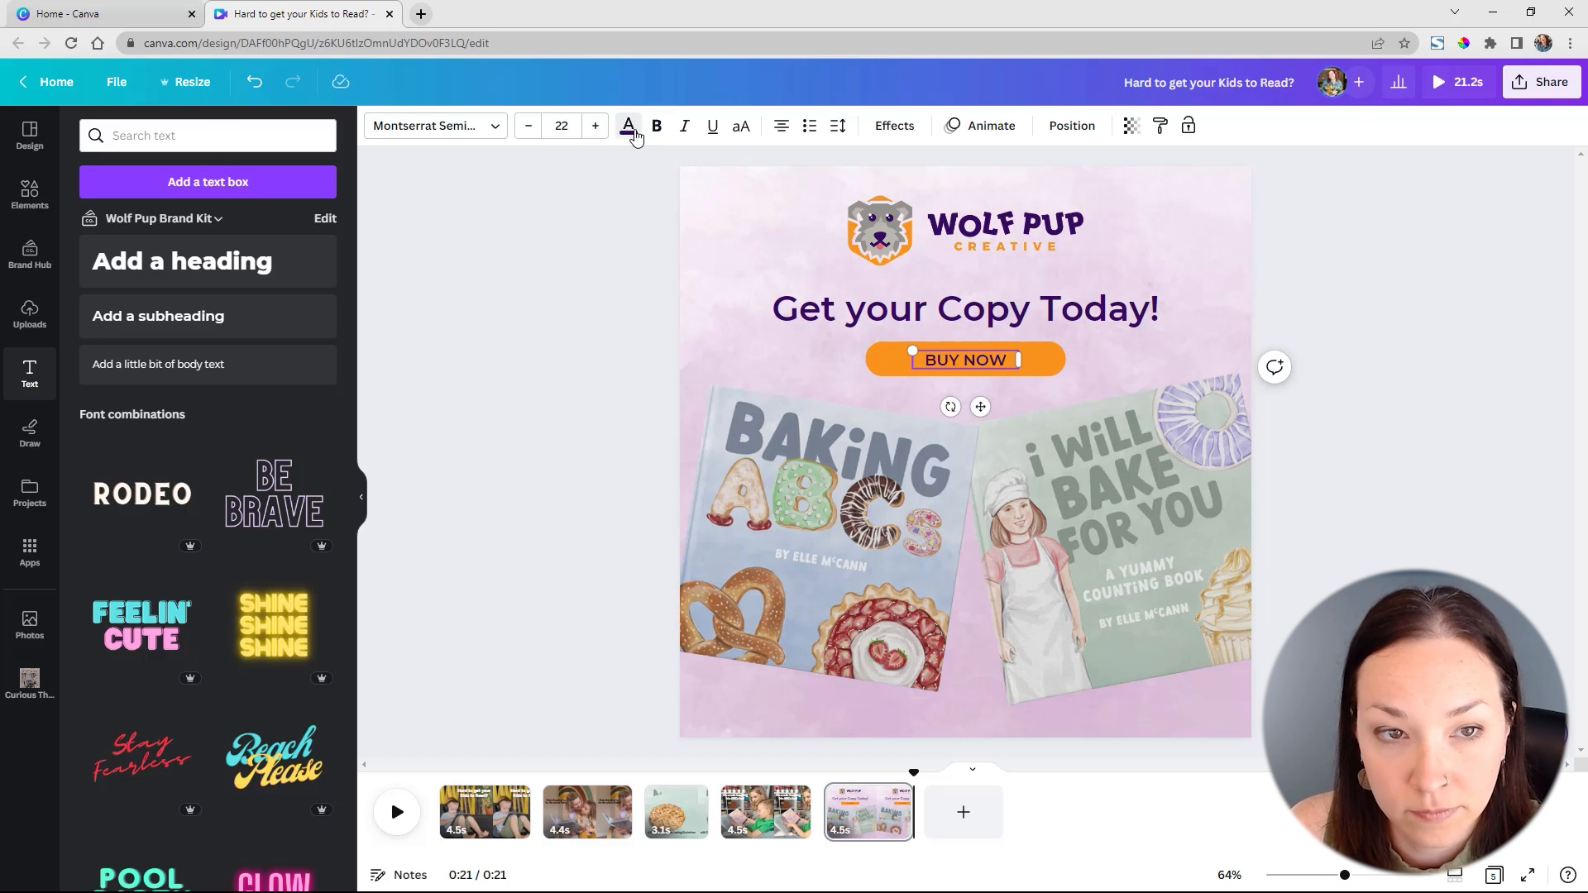
- Color the "BUY NOW" text white and its button bar in the brand kit's dark purple
click(629, 125)
click(230, 351)
click(881, 359)
click(466, 126)
click(275, 350)
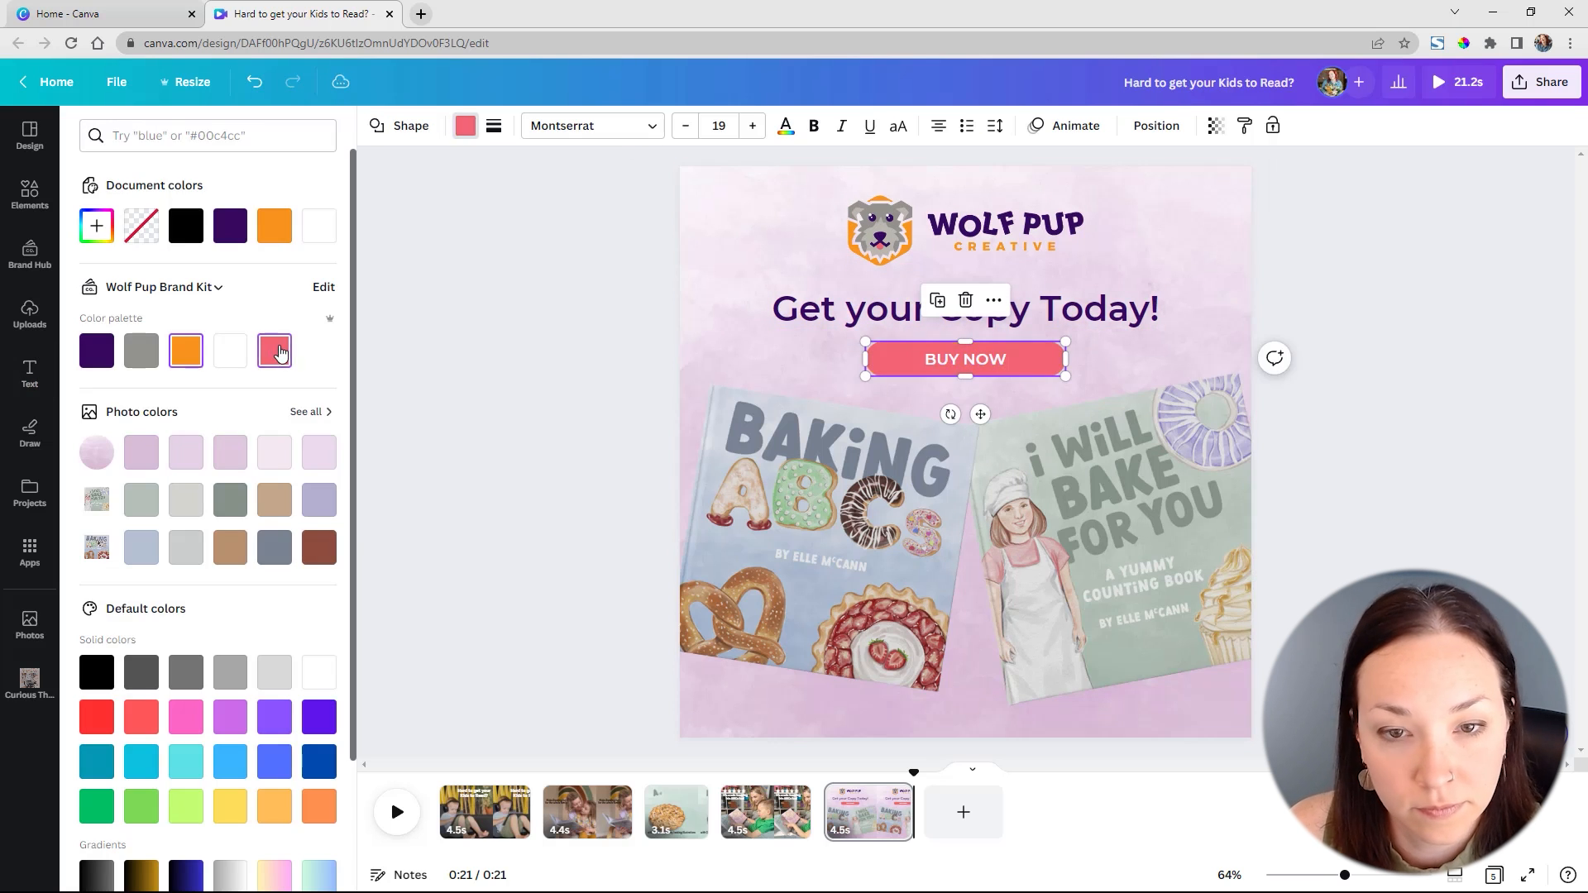
click(99, 354)
click(537, 397)
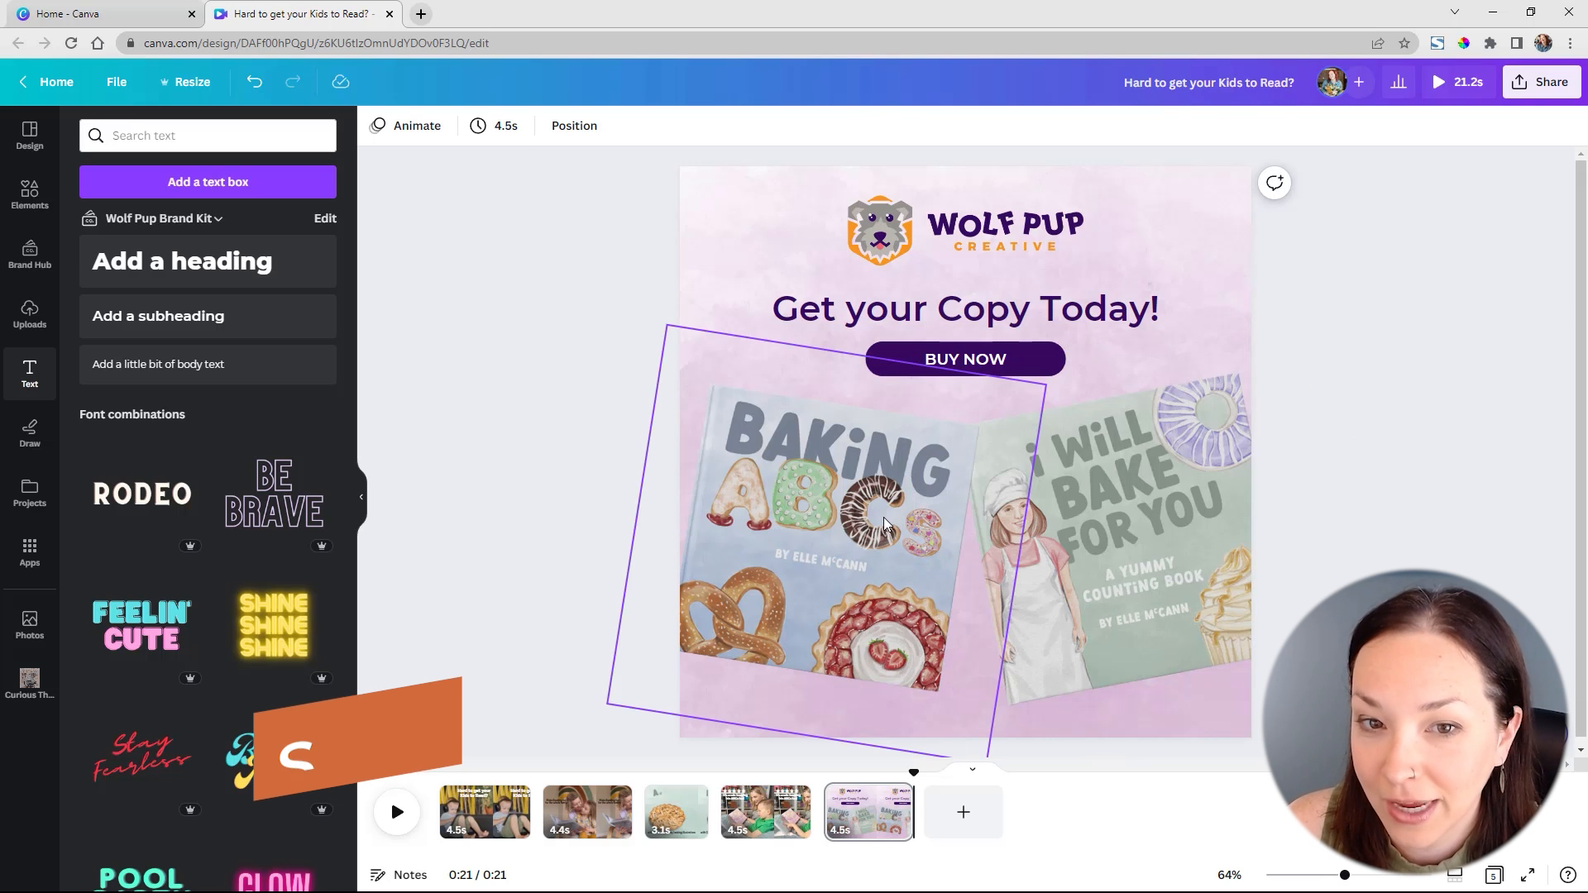
- Animate the "Baking ABCs" cover with a Pan animation on enter, moving rightward
click(791, 470)
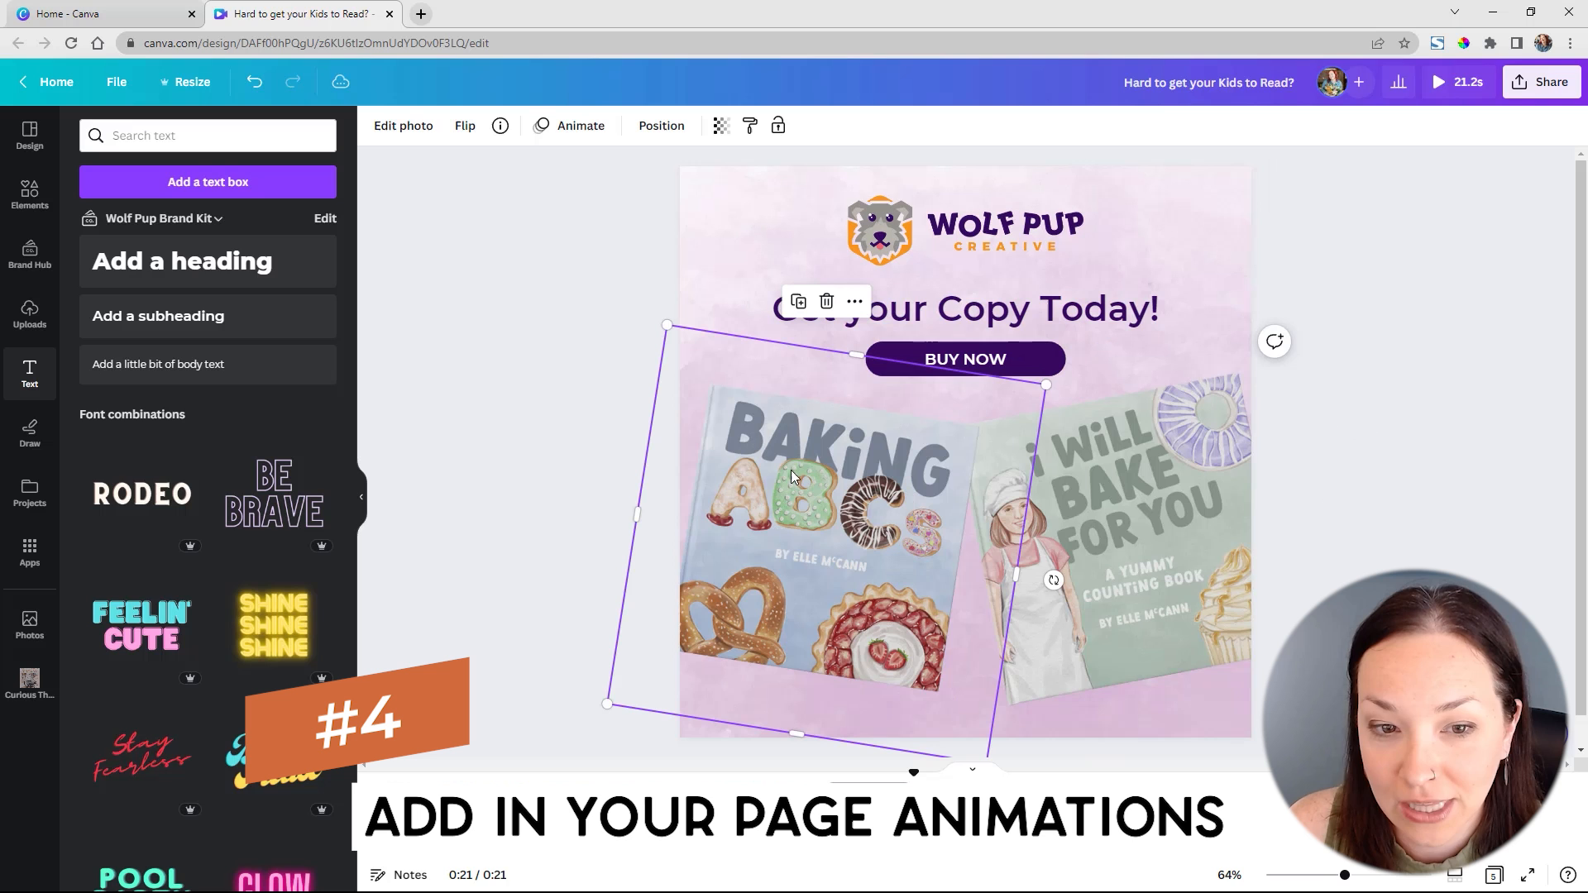
click(587, 131)
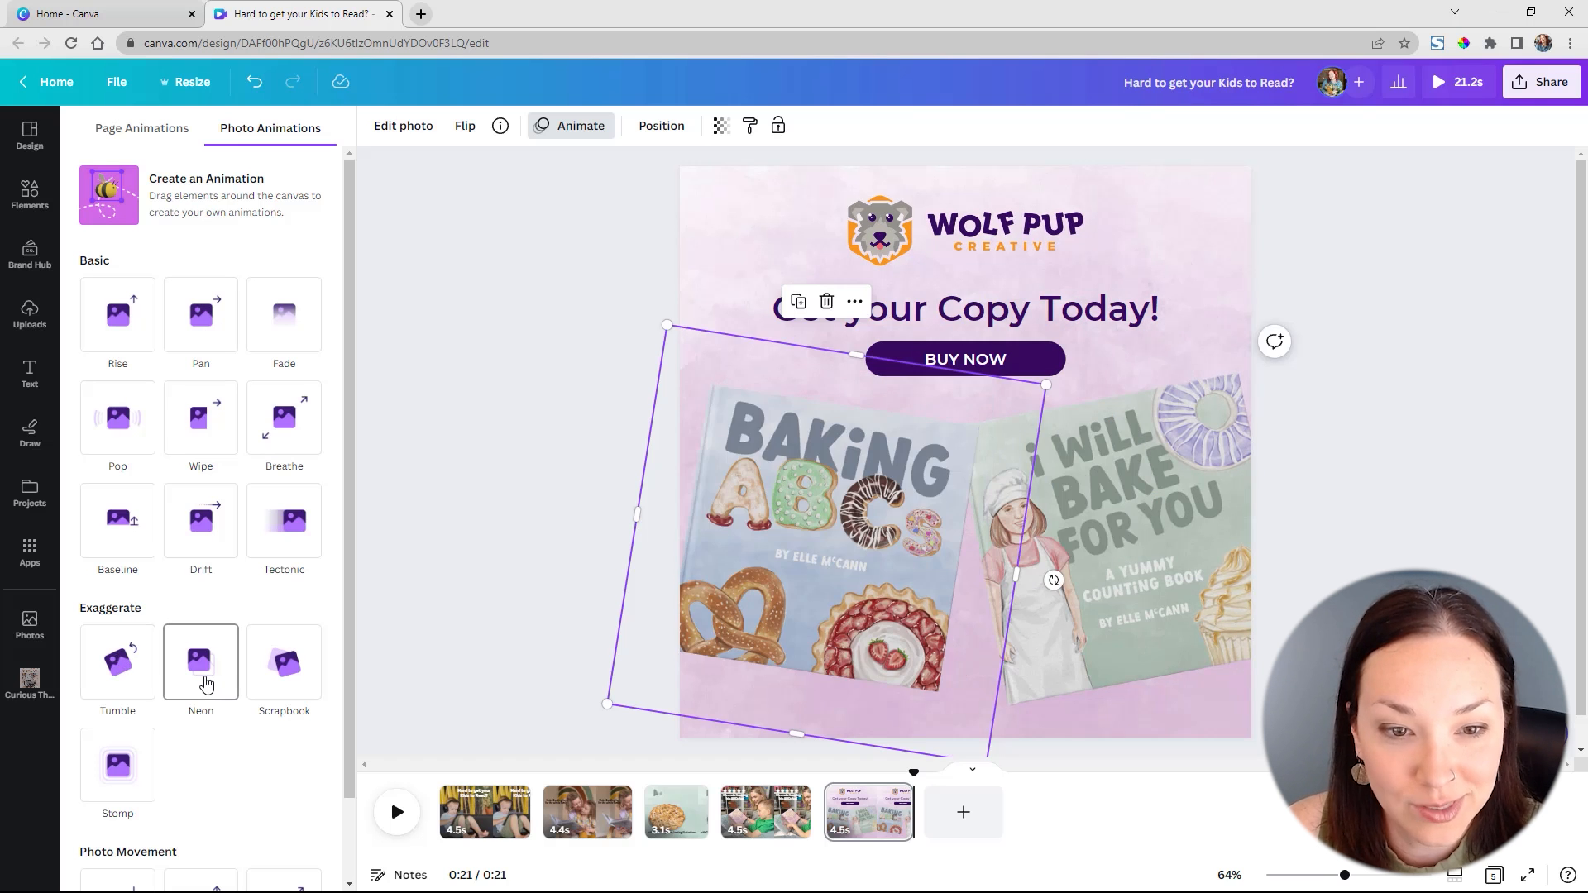
scroll(207, 674, down, 2)
scroll(213, 668, up, 2)
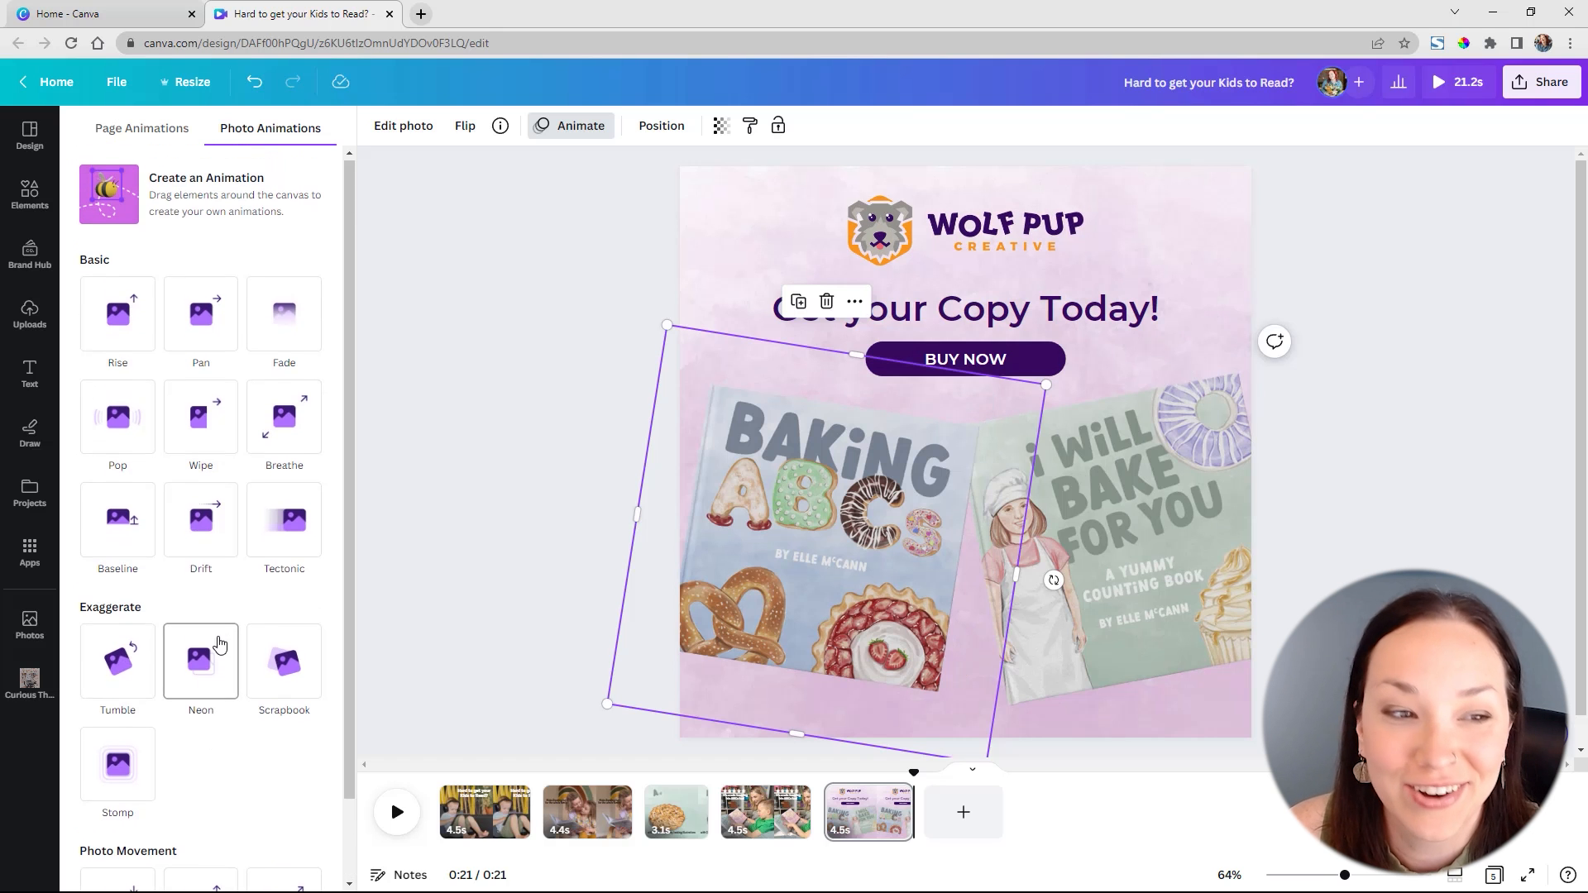
click(217, 311)
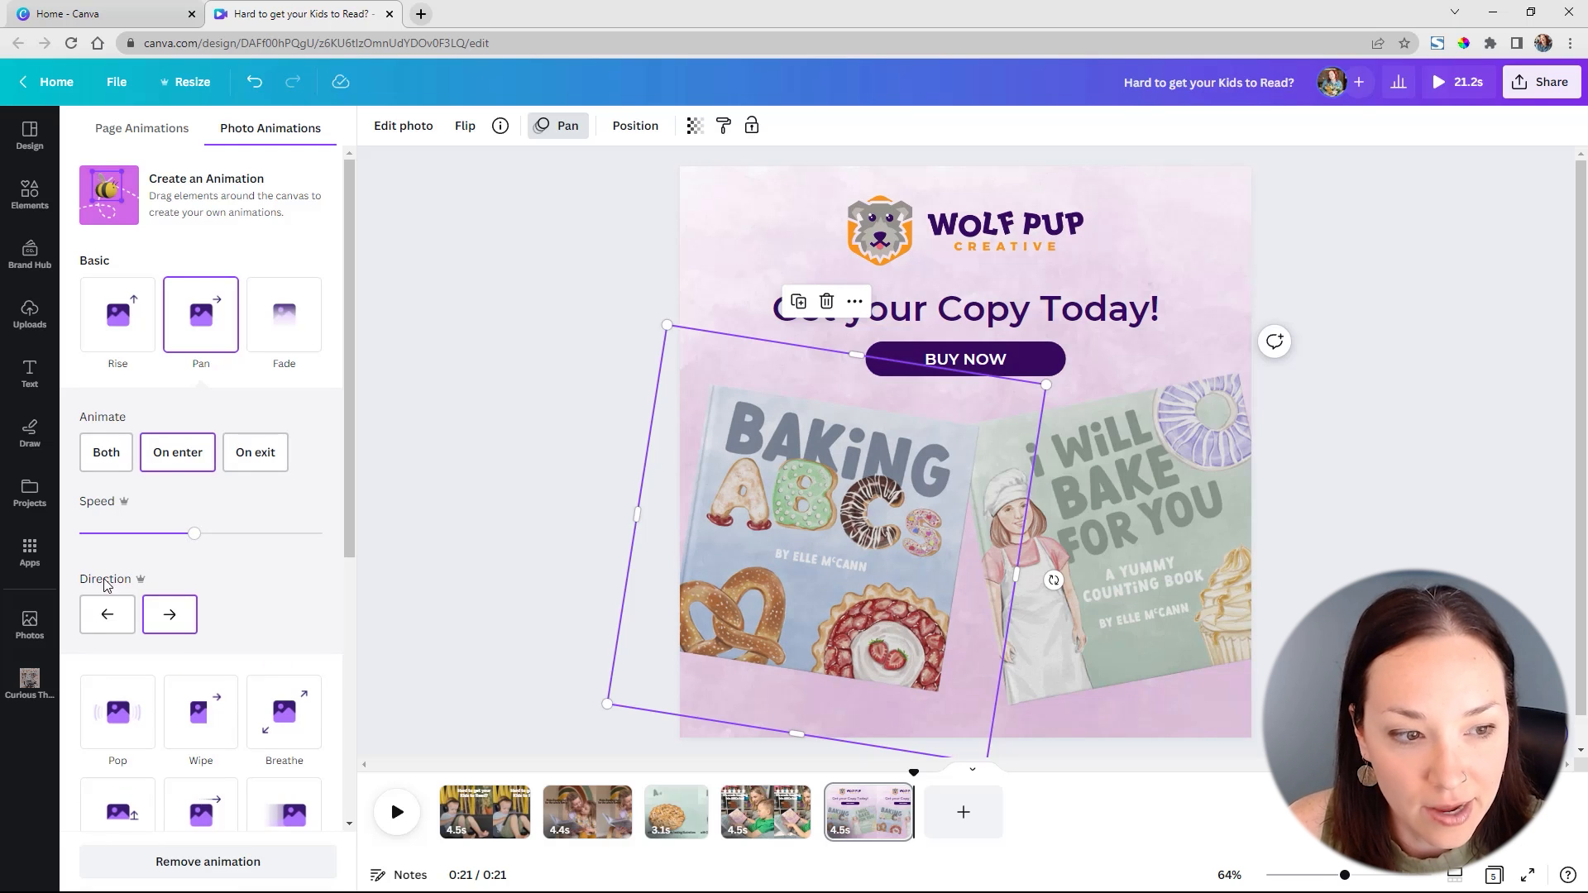
click(172, 619)
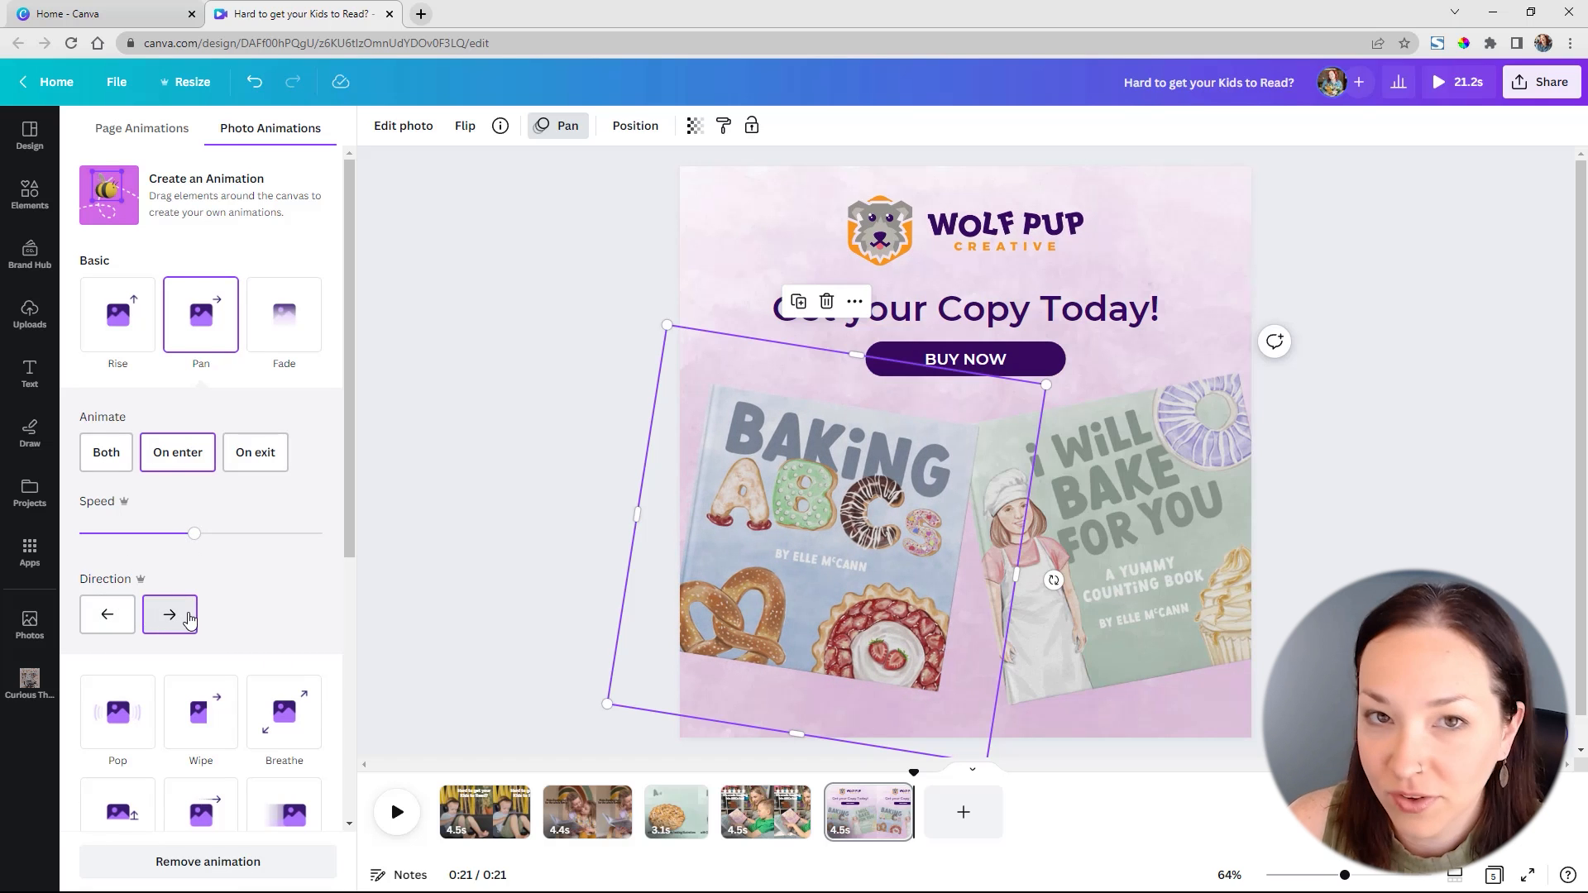
- Give the "I Will Bake for You" cover a Pan animation on enter, moving leftward
click(1120, 541)
click(201, 325)
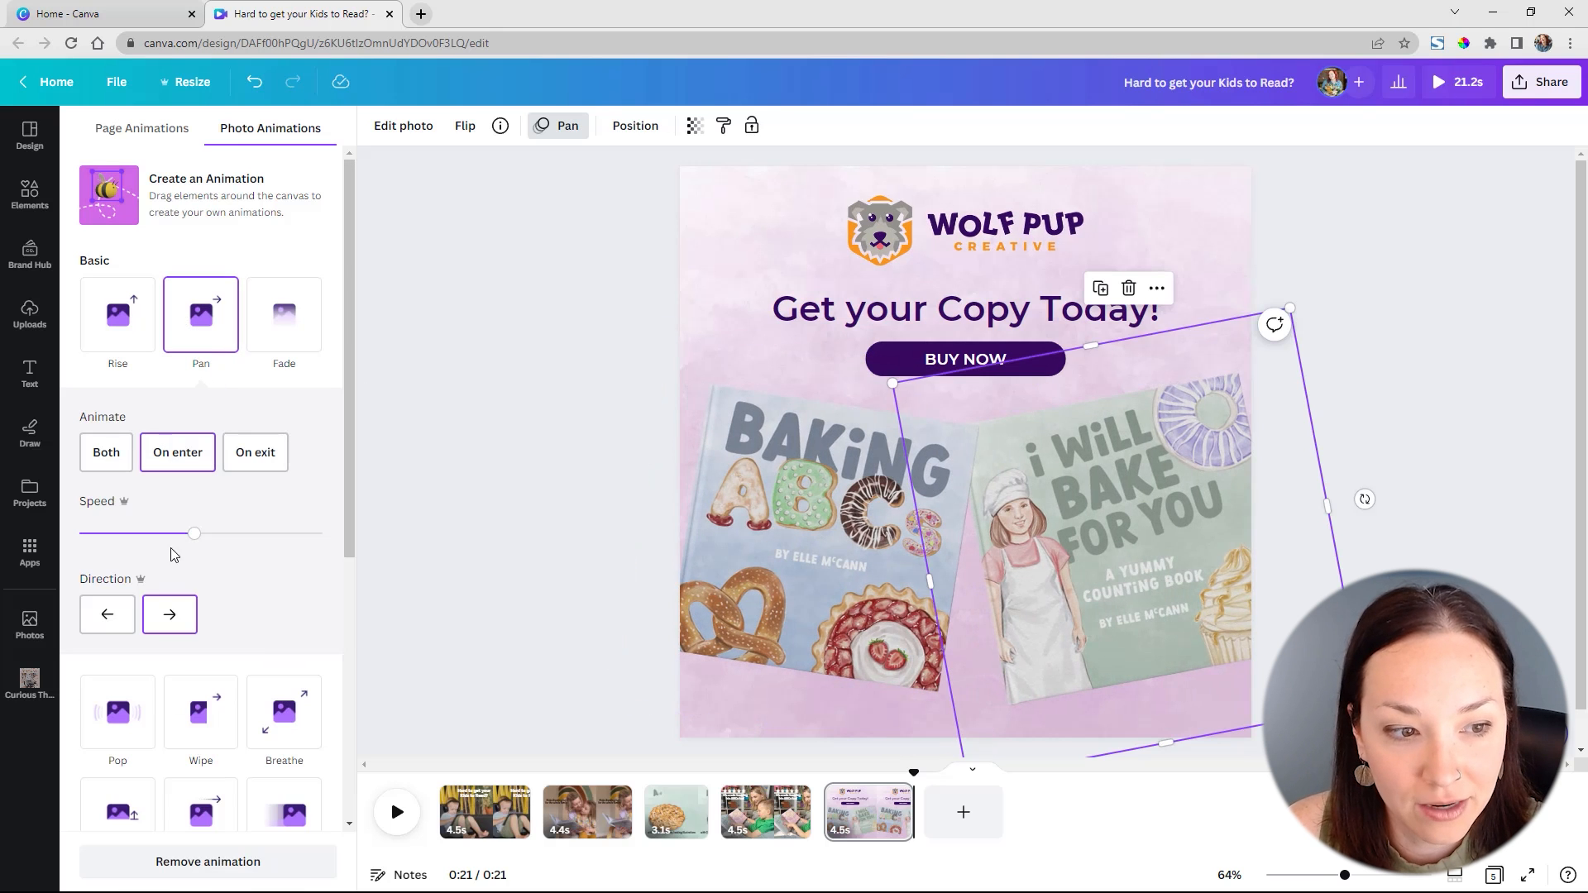
click(110, 612)
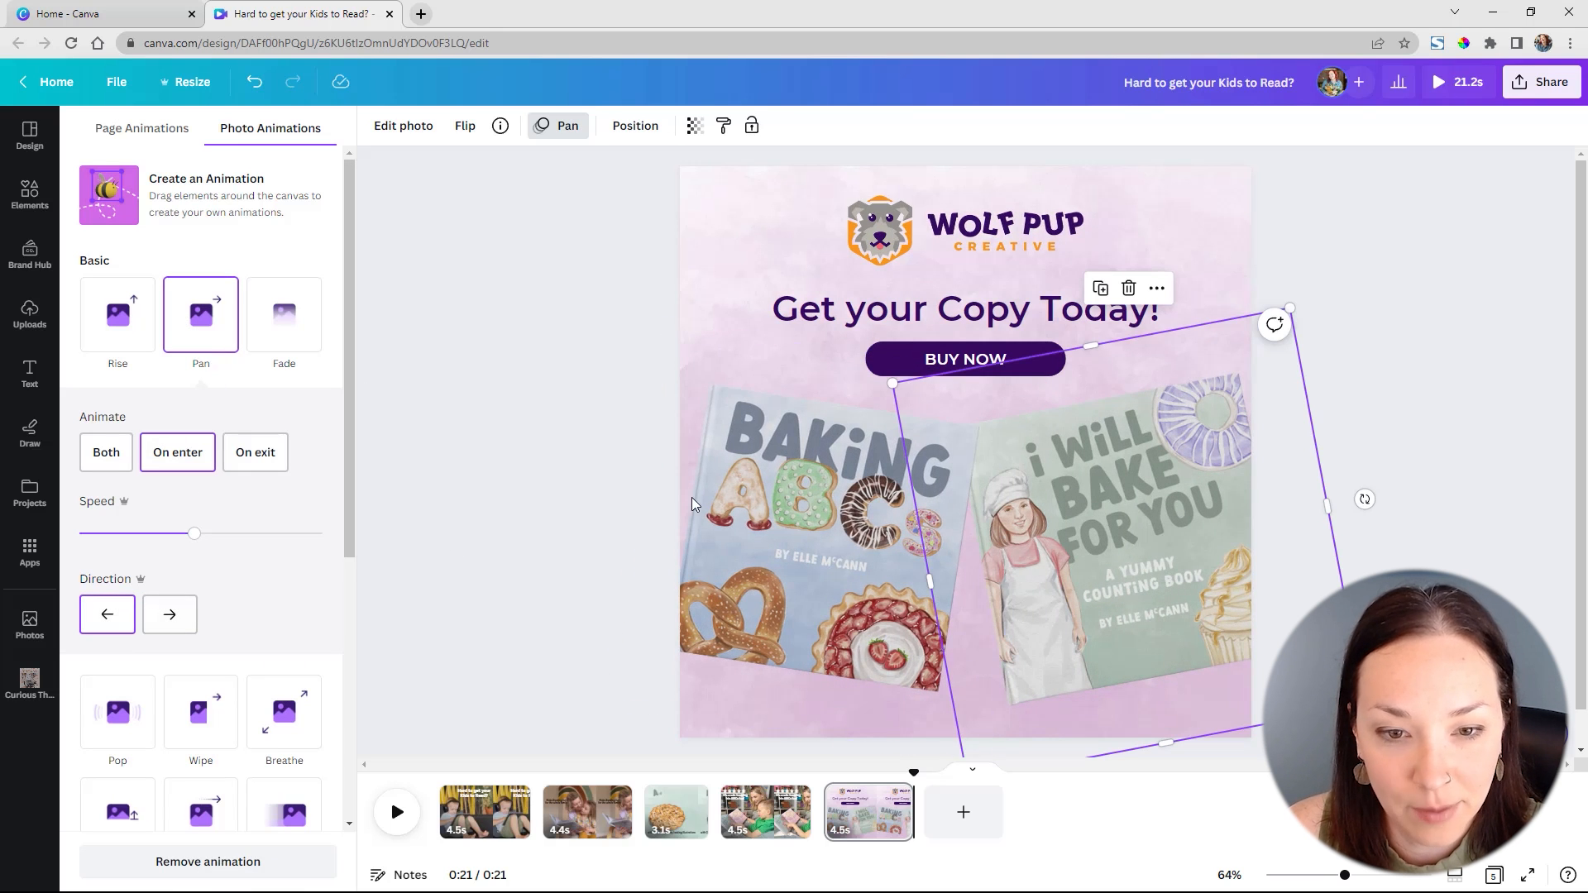
- Play the call-to-action page from its start to preview the book cover animations
click(825, 781)
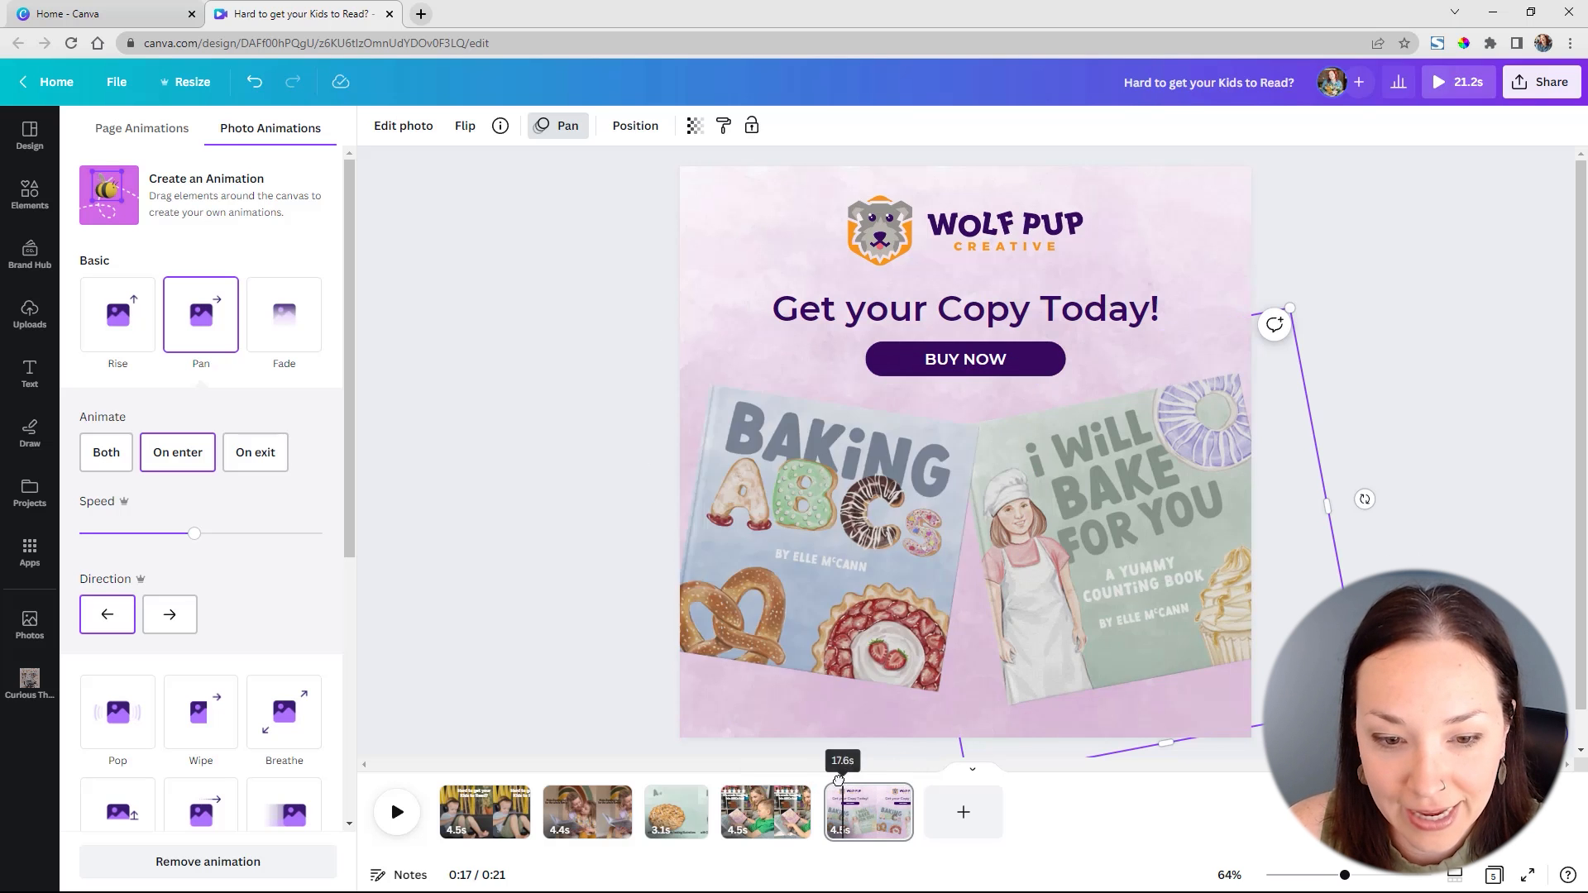
drag(826, 782, 828, 781)
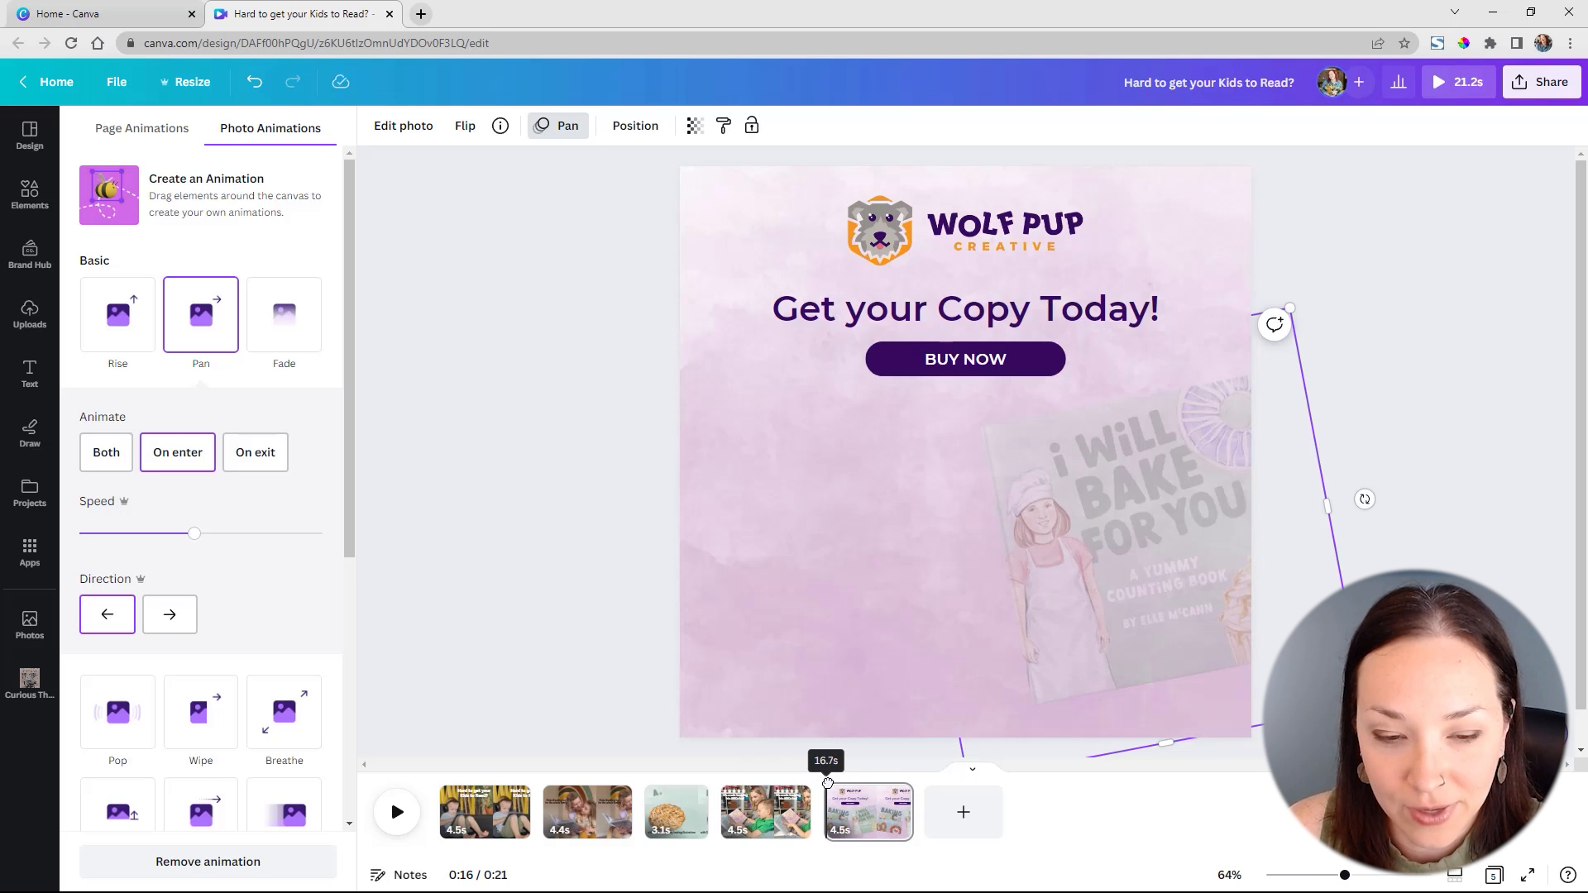
click(398, 813)
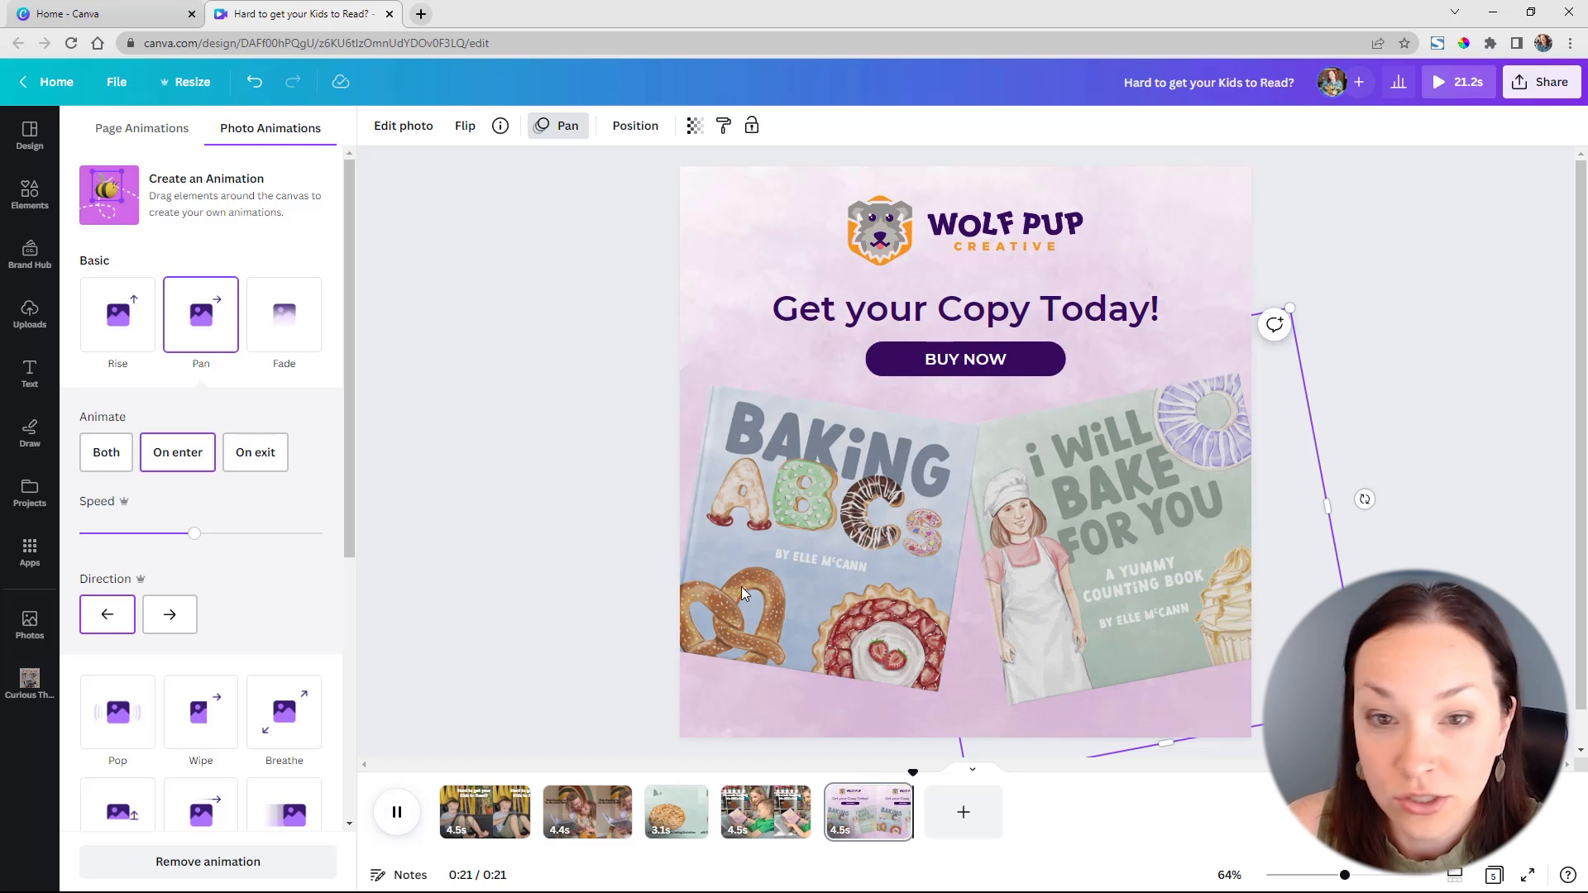
- Add a many-pointed starburst shape to the review page, enlarge it and place it over the stars and review text
click(763, 819)
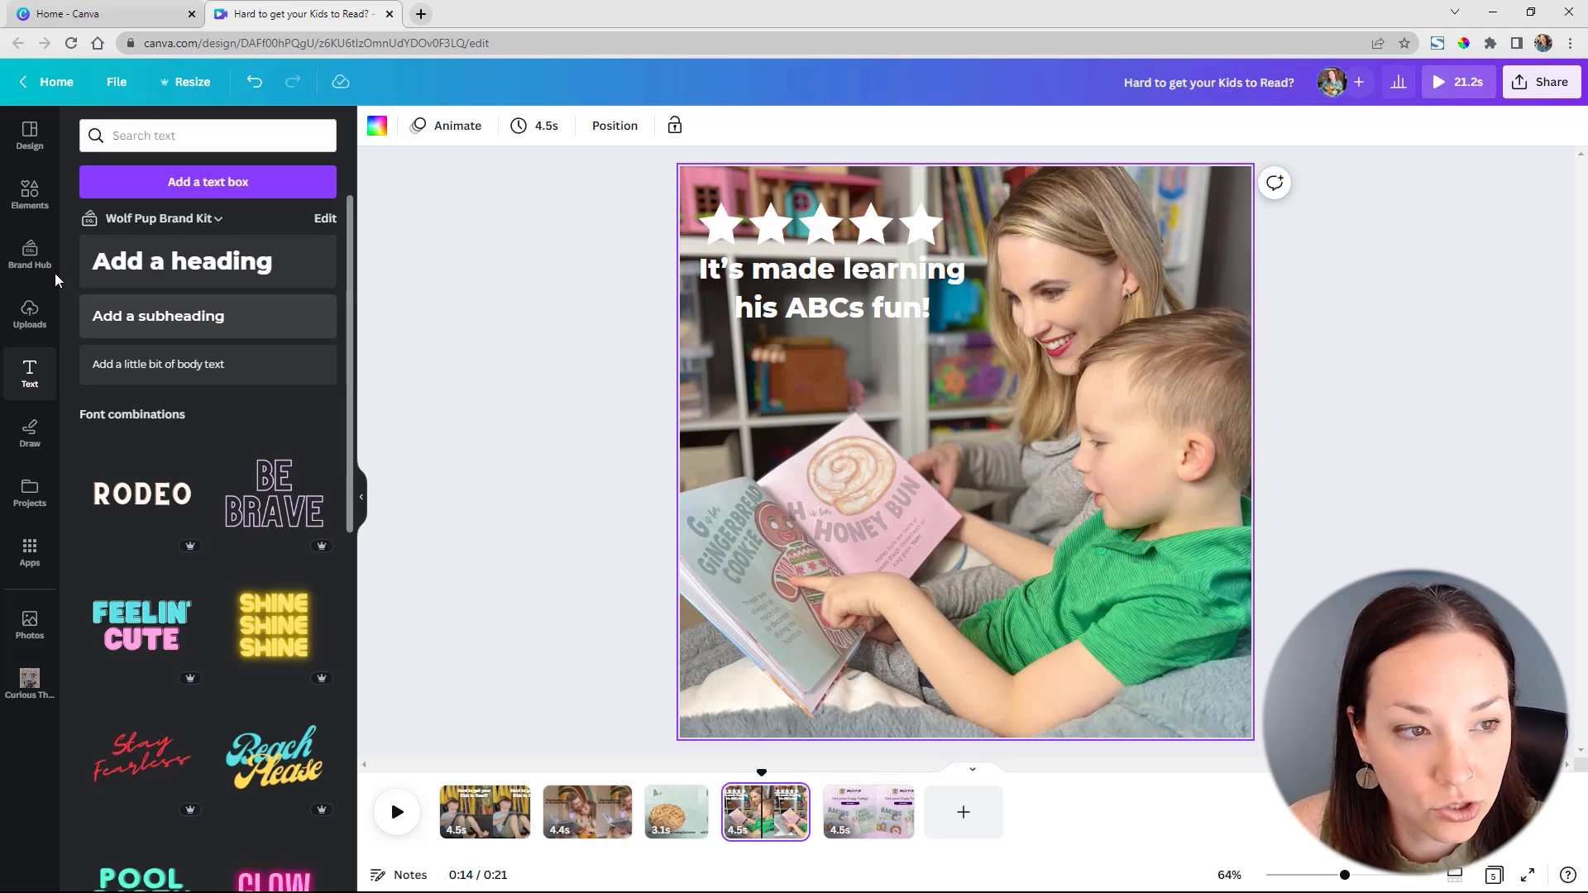
click(34, 194)
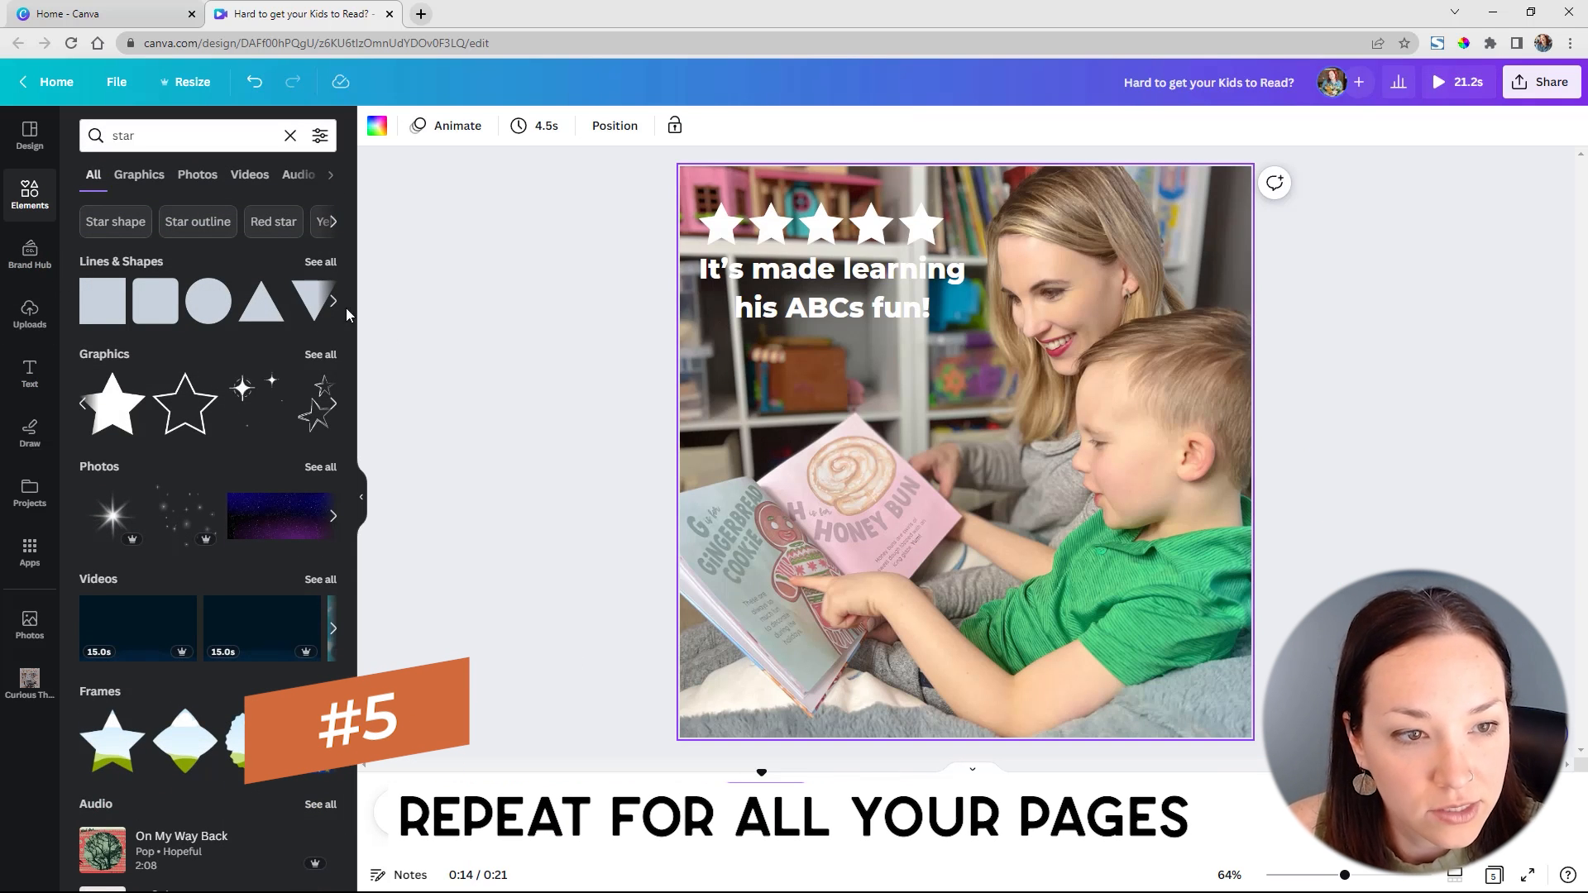
click(322, 263)
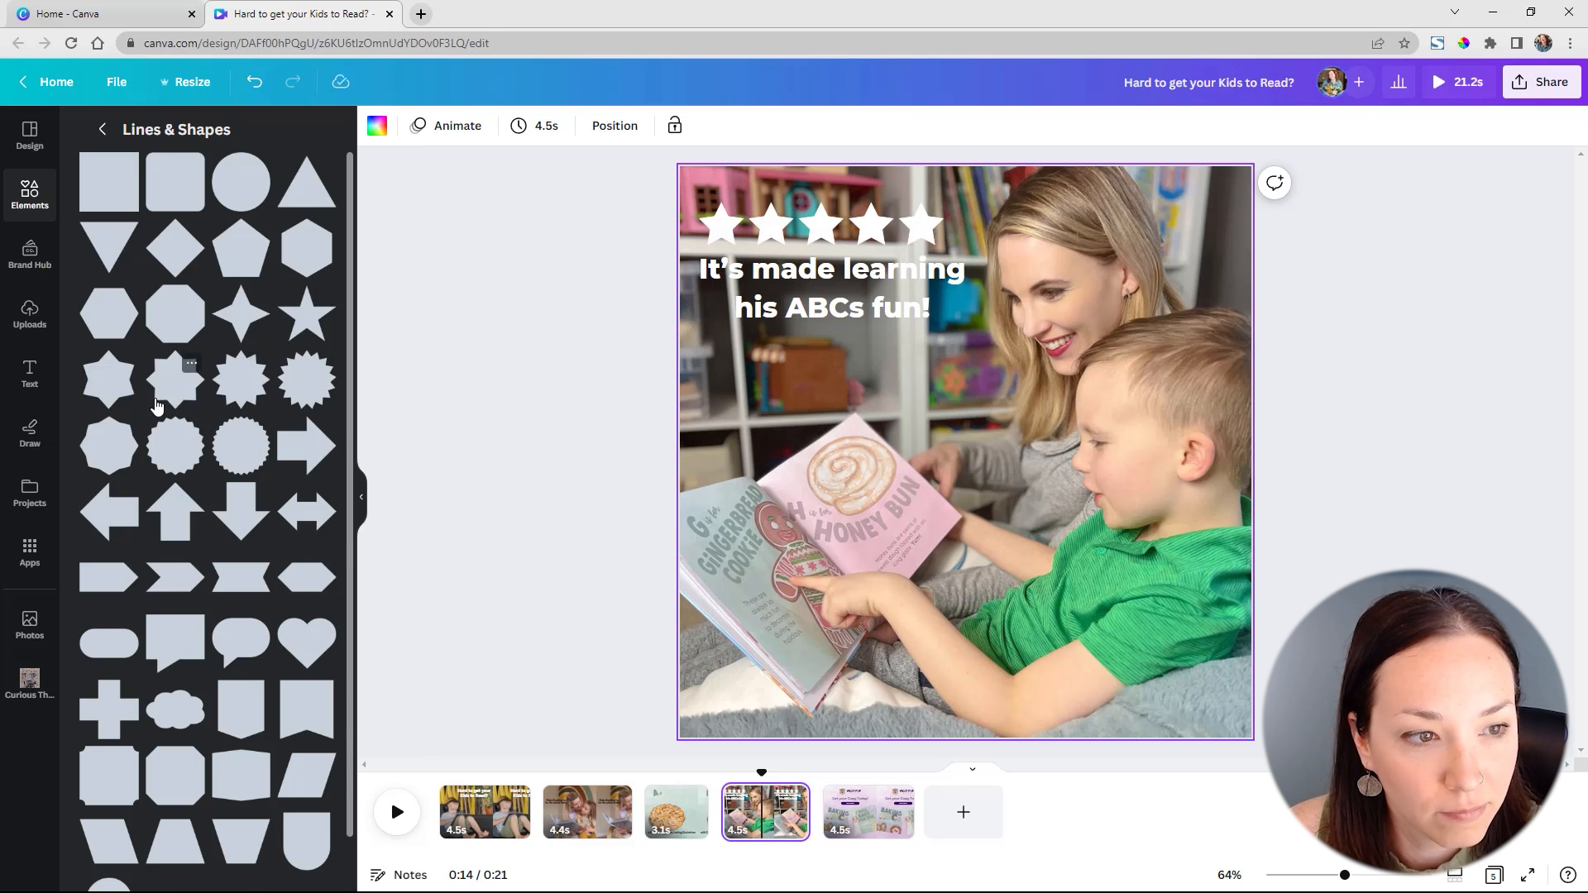
click(172, 461)
drag(876, 541, 651, 663)
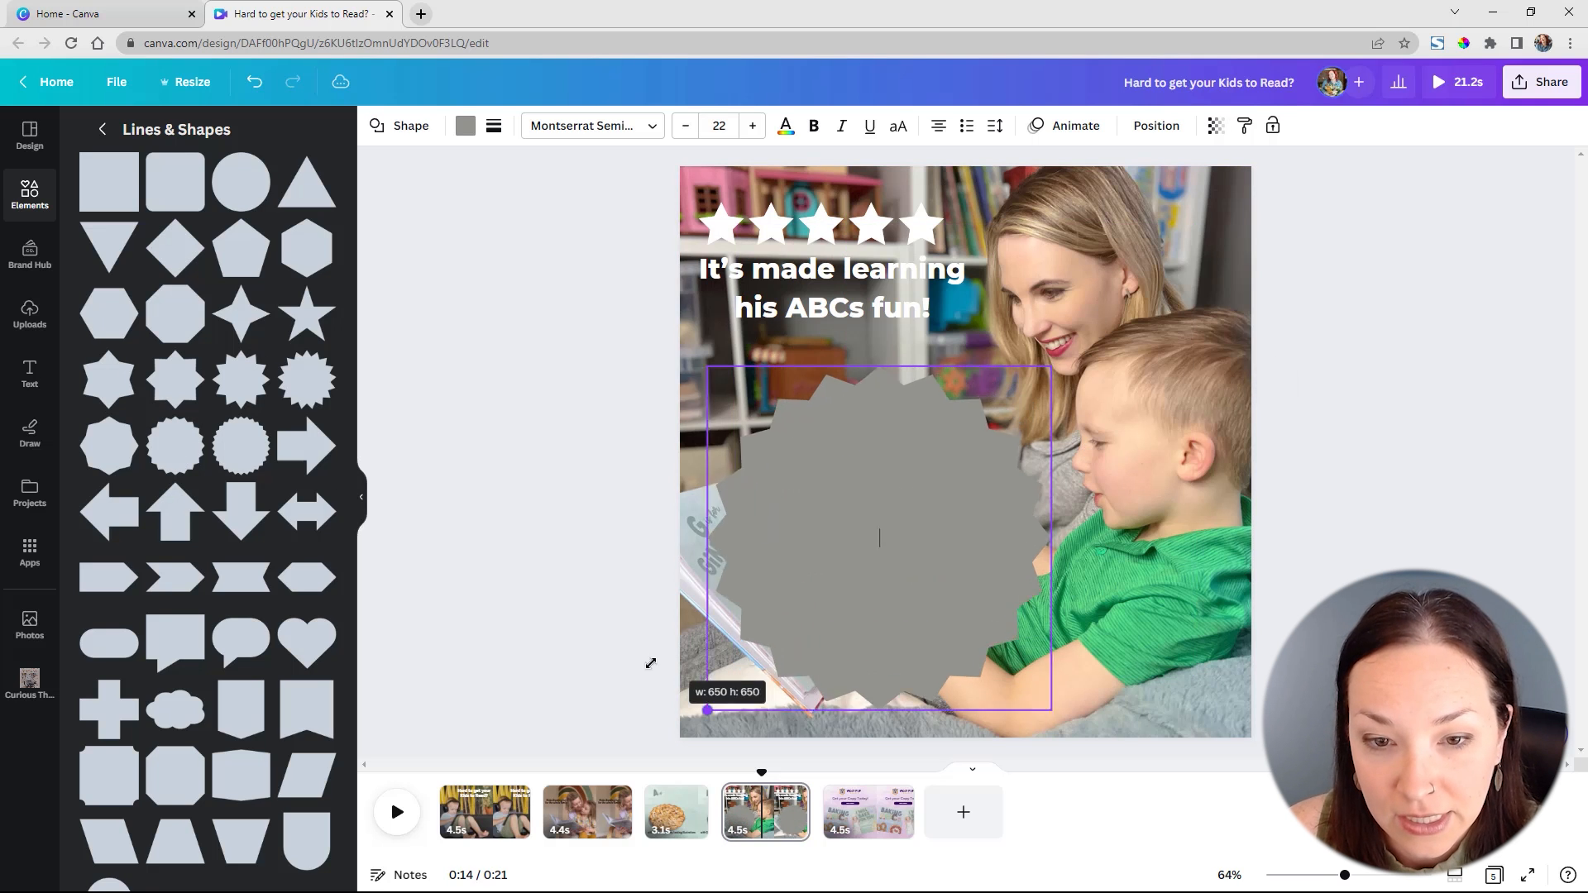
drag(927, 609, 854, 351)
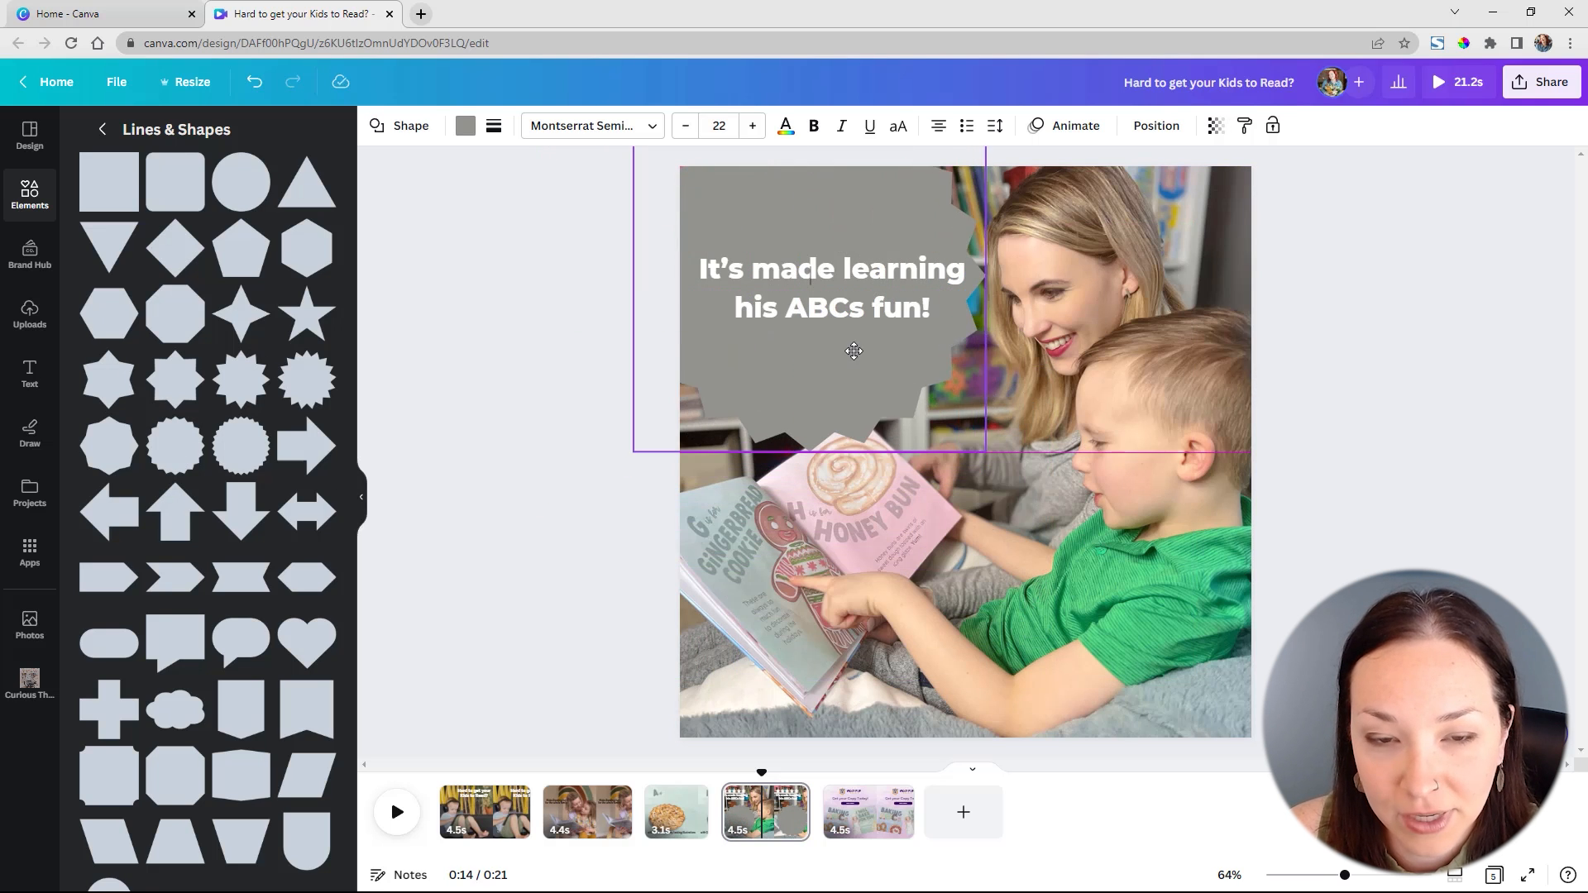
mouse_move(985, 451)
mouse_down()
mouse_move(948, 409)
mouse_move(994, 431)
mouse_up()
drag(824, 356, 812, 350)
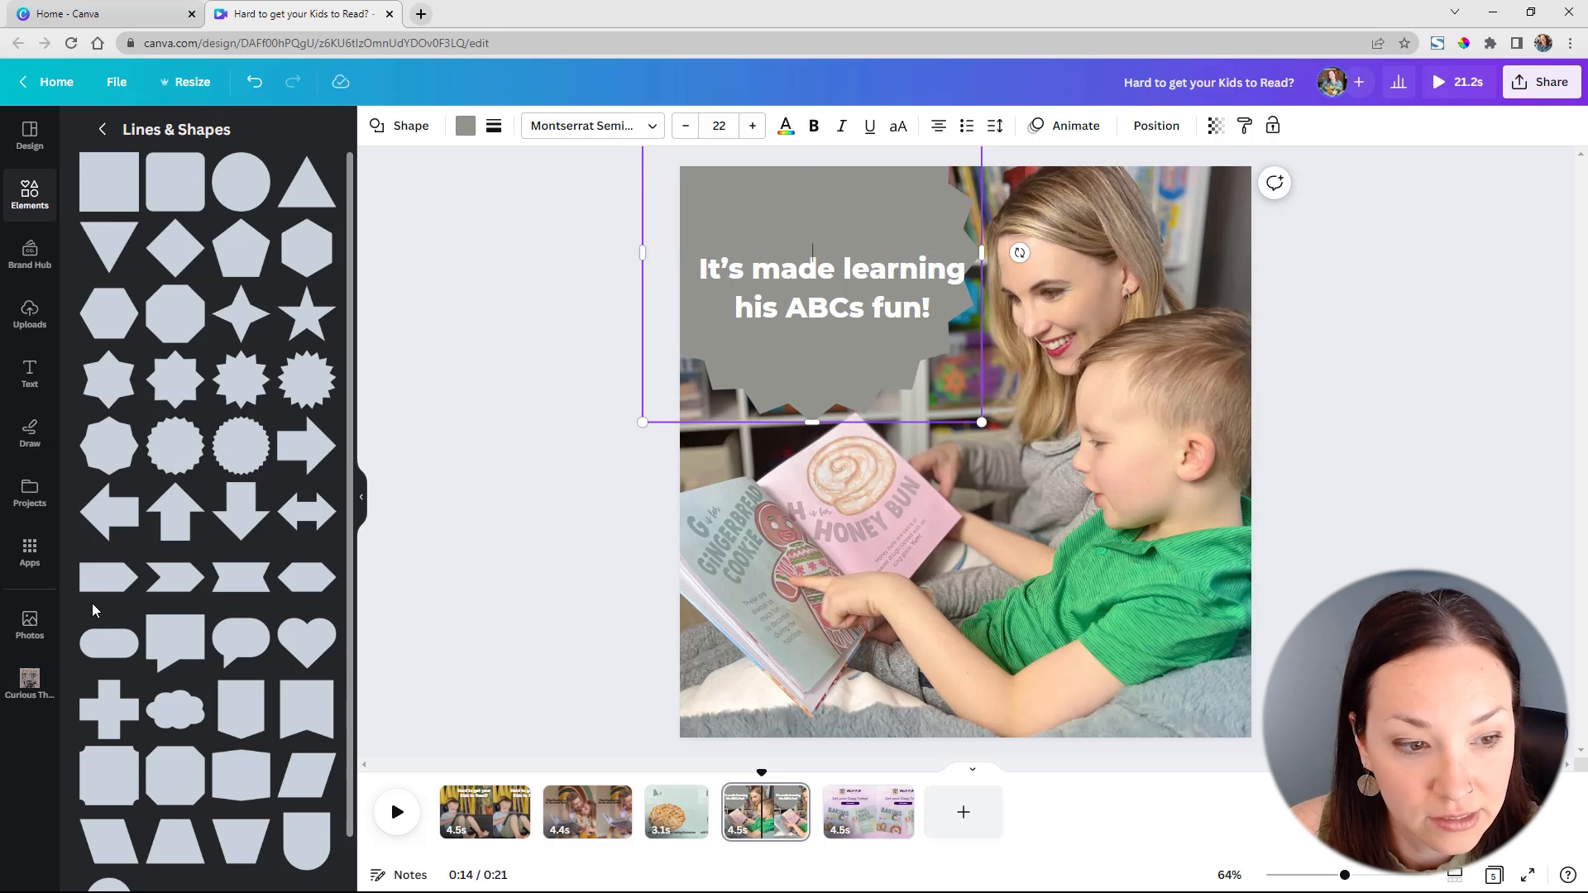
- Recolor the starburst badge with the brand kit's coral pink
scroll(254, 534, down, 1)
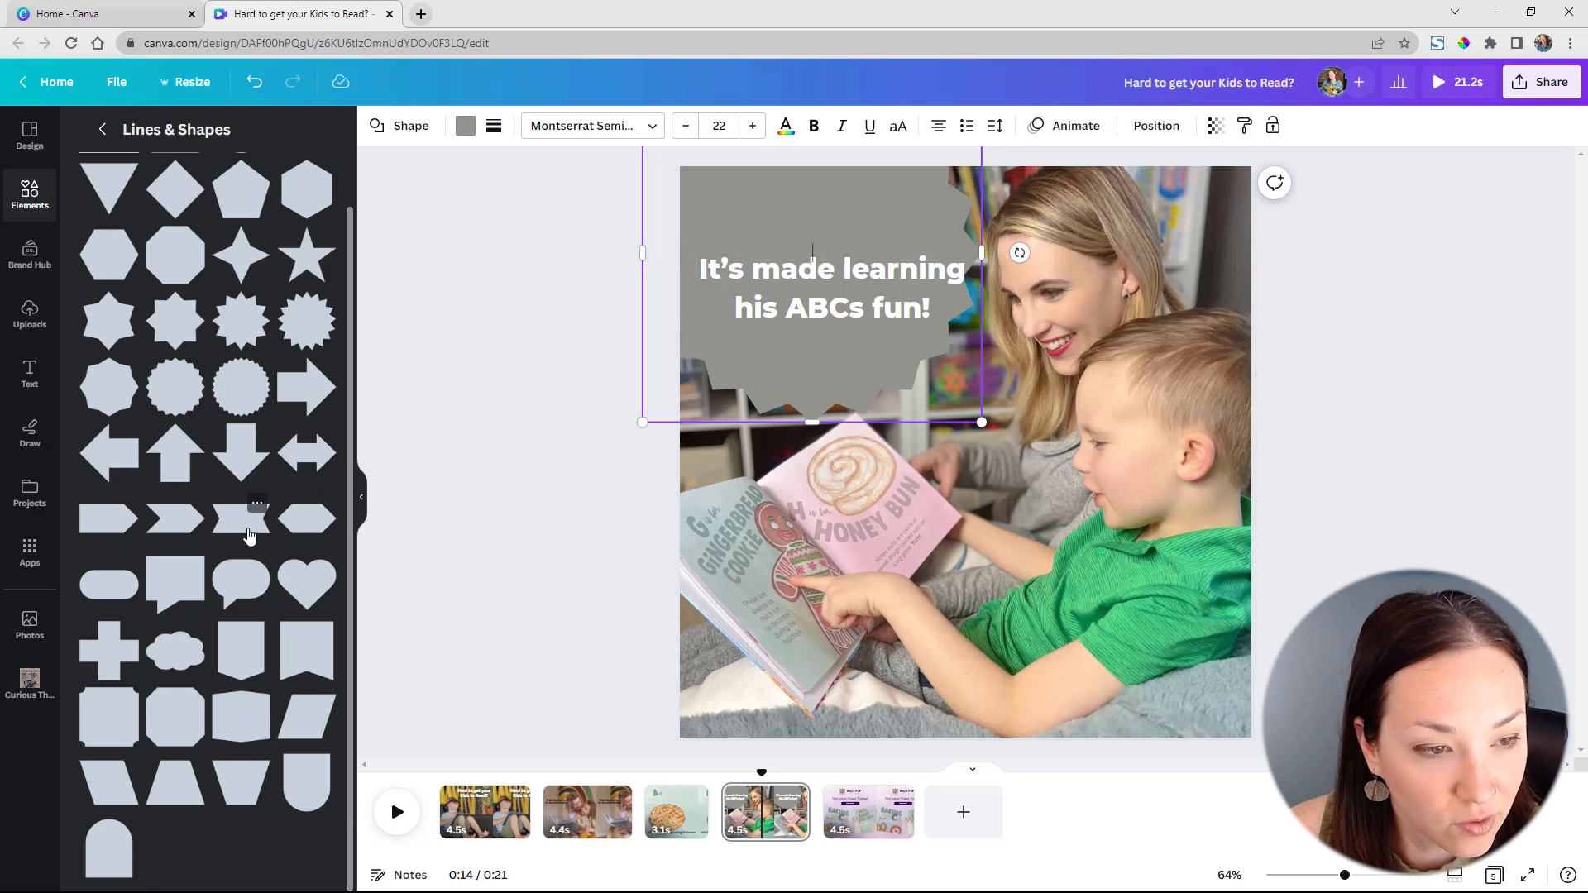
scroll(250, 534, up, 1)
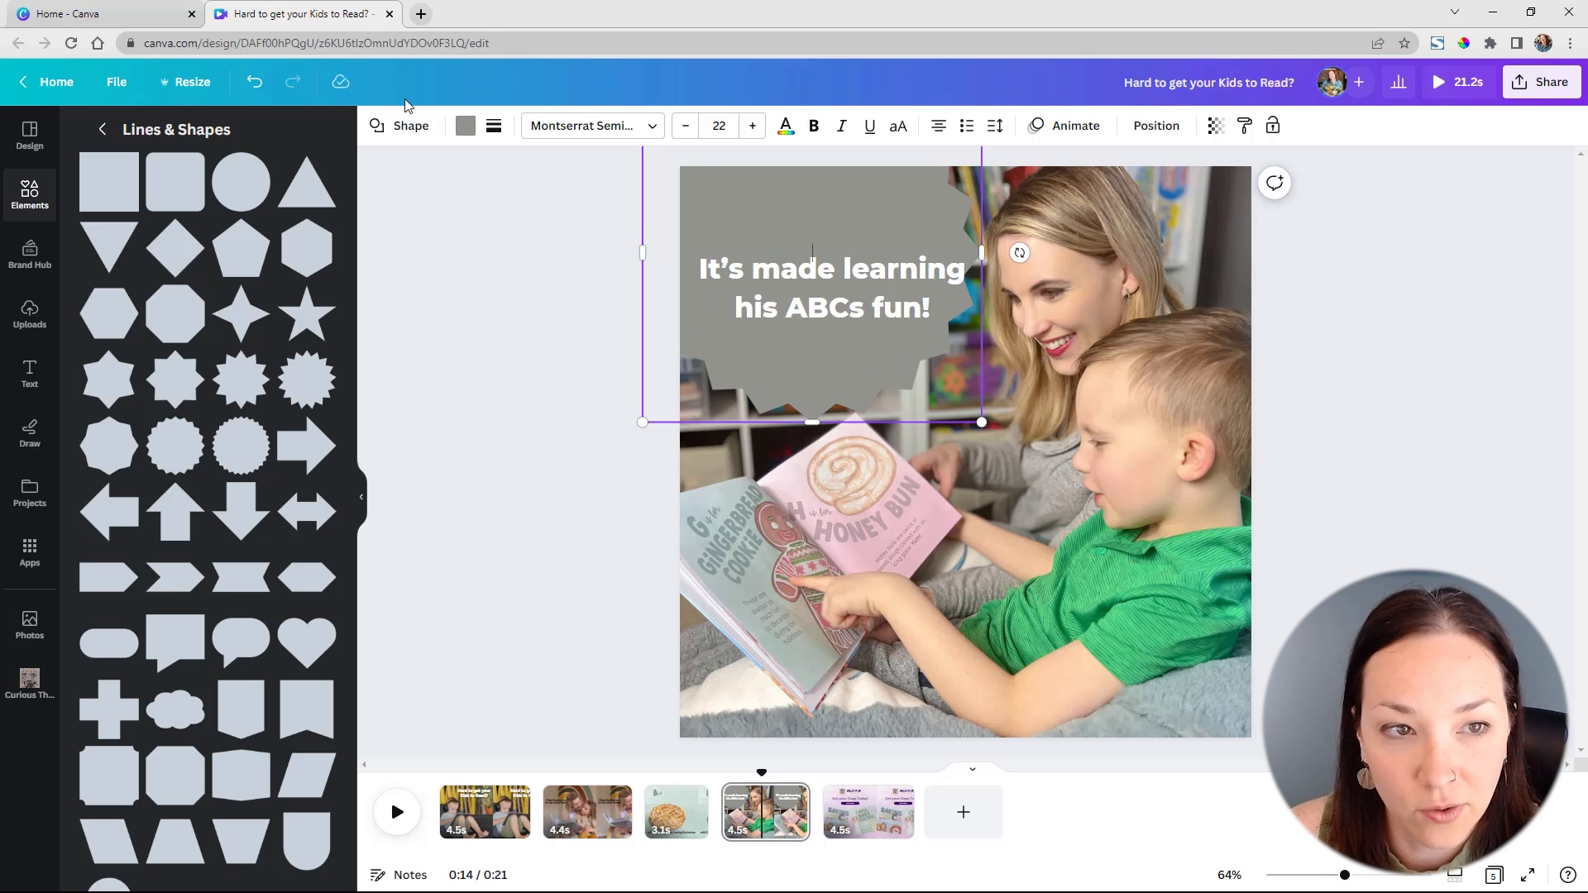
click(465, 128)
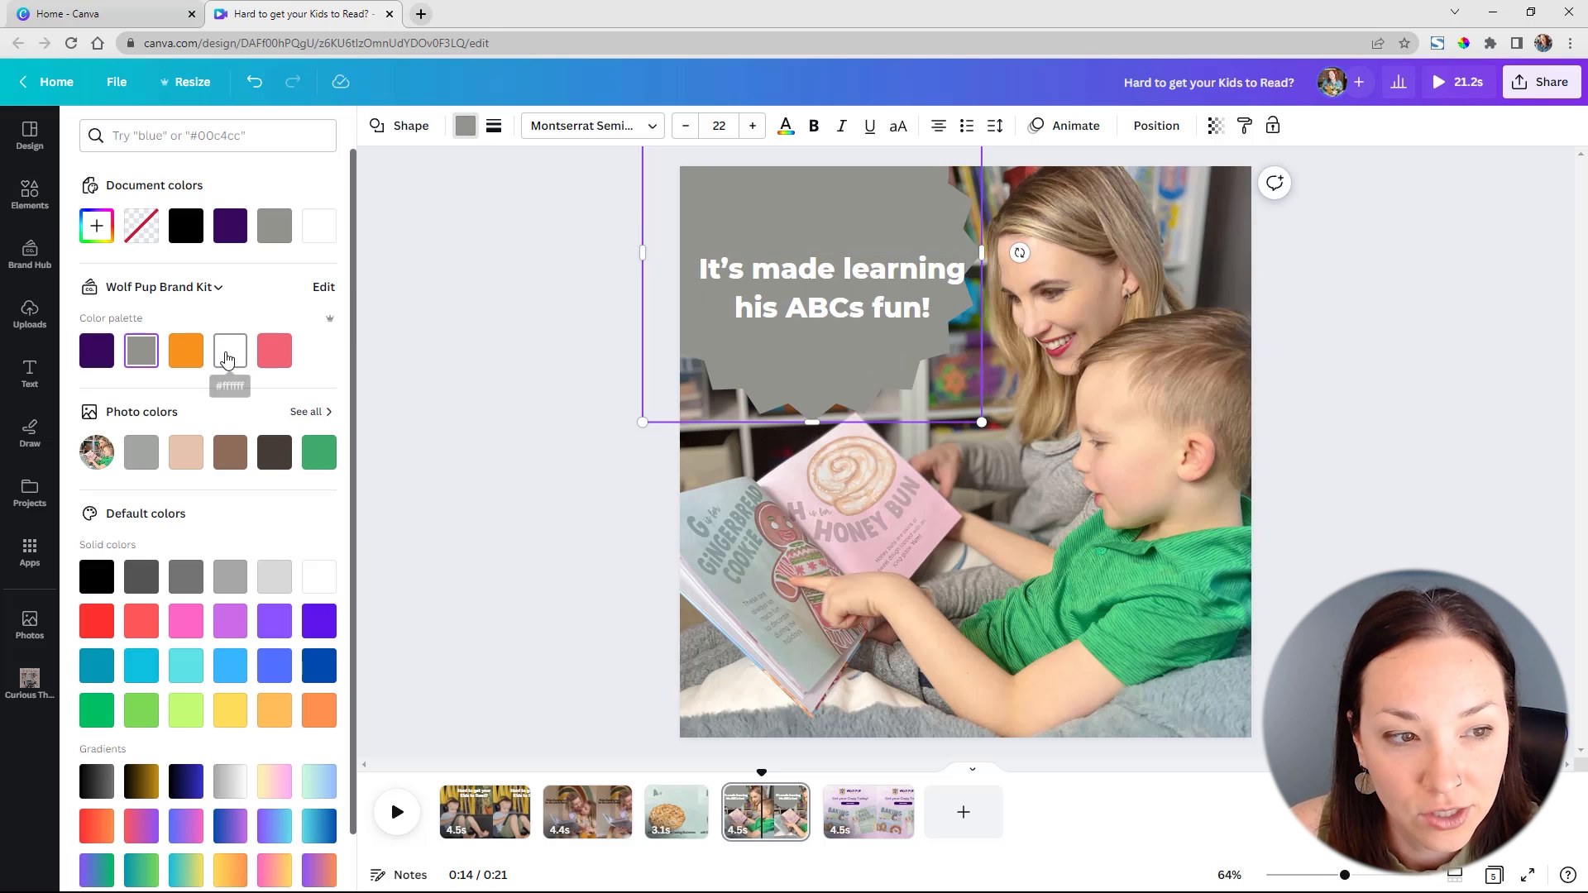
click(272, 357)
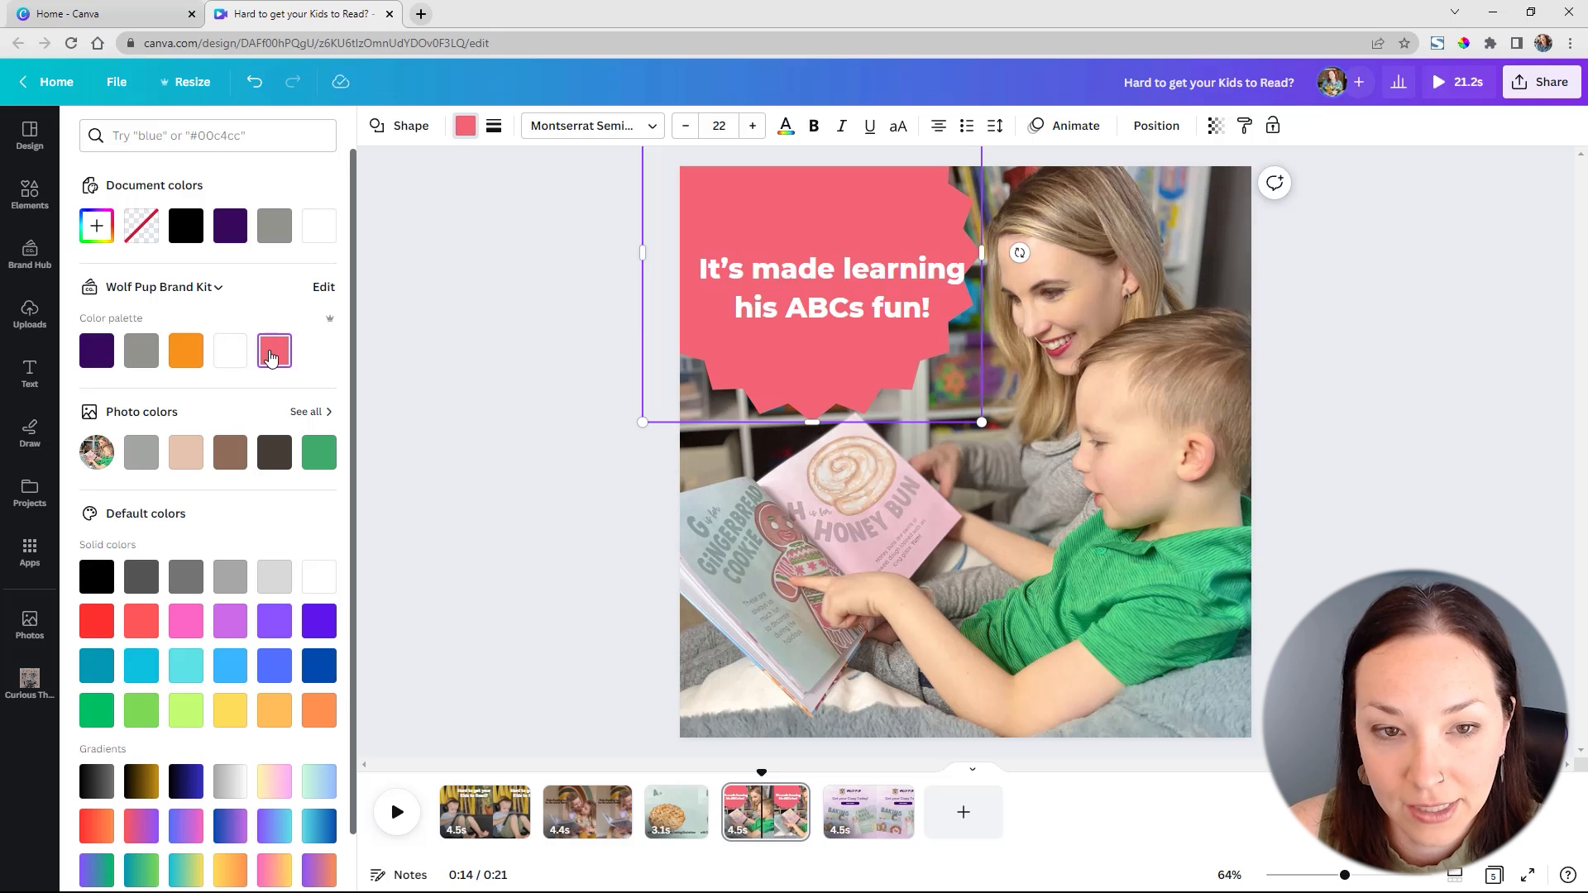
- Shift the review text slightly leftward to center it better on the starburst badge
click(698, 335)
click(879, 311)
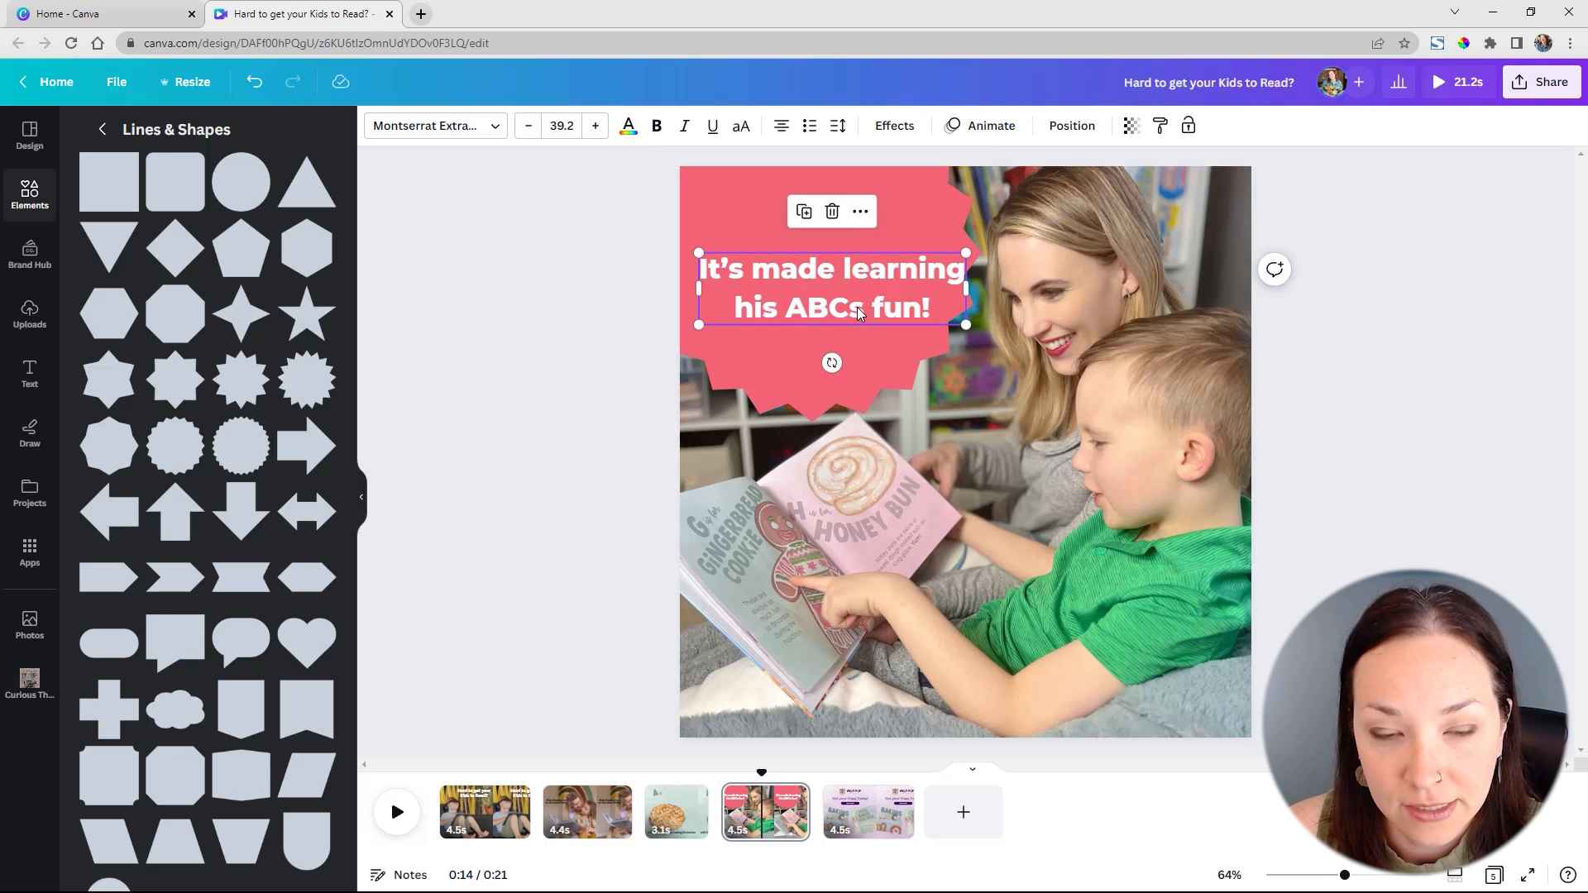
drag(857, 307, 846, 307)
- Send the starburst badge to the back, behind the five stars and the review text
click(928, 203)
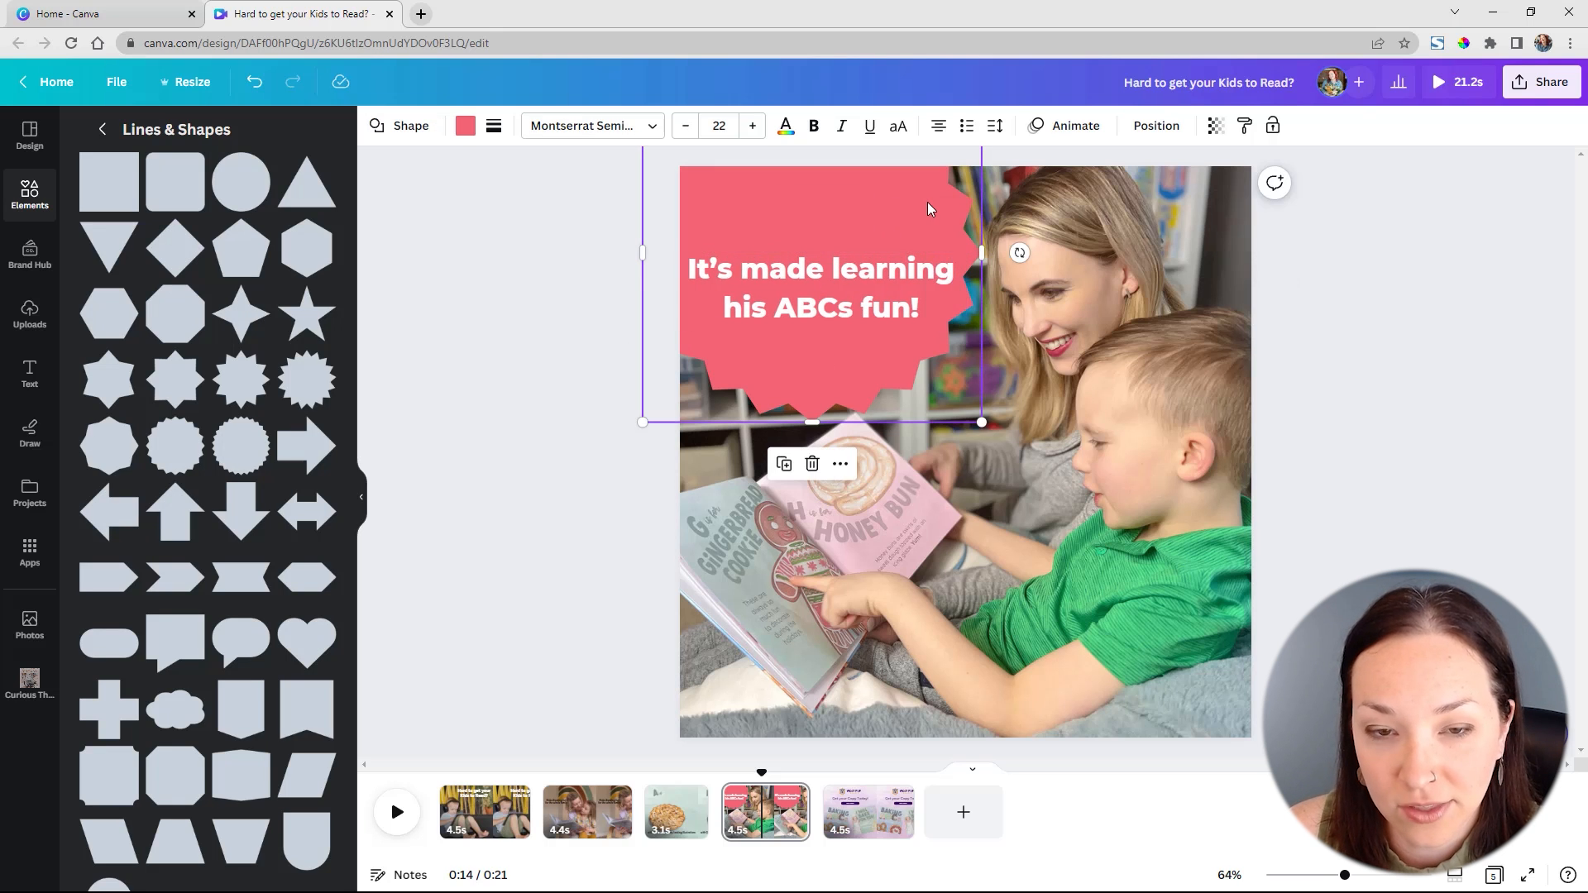
right_click(928, 203)
mouse_move(1028, 405)
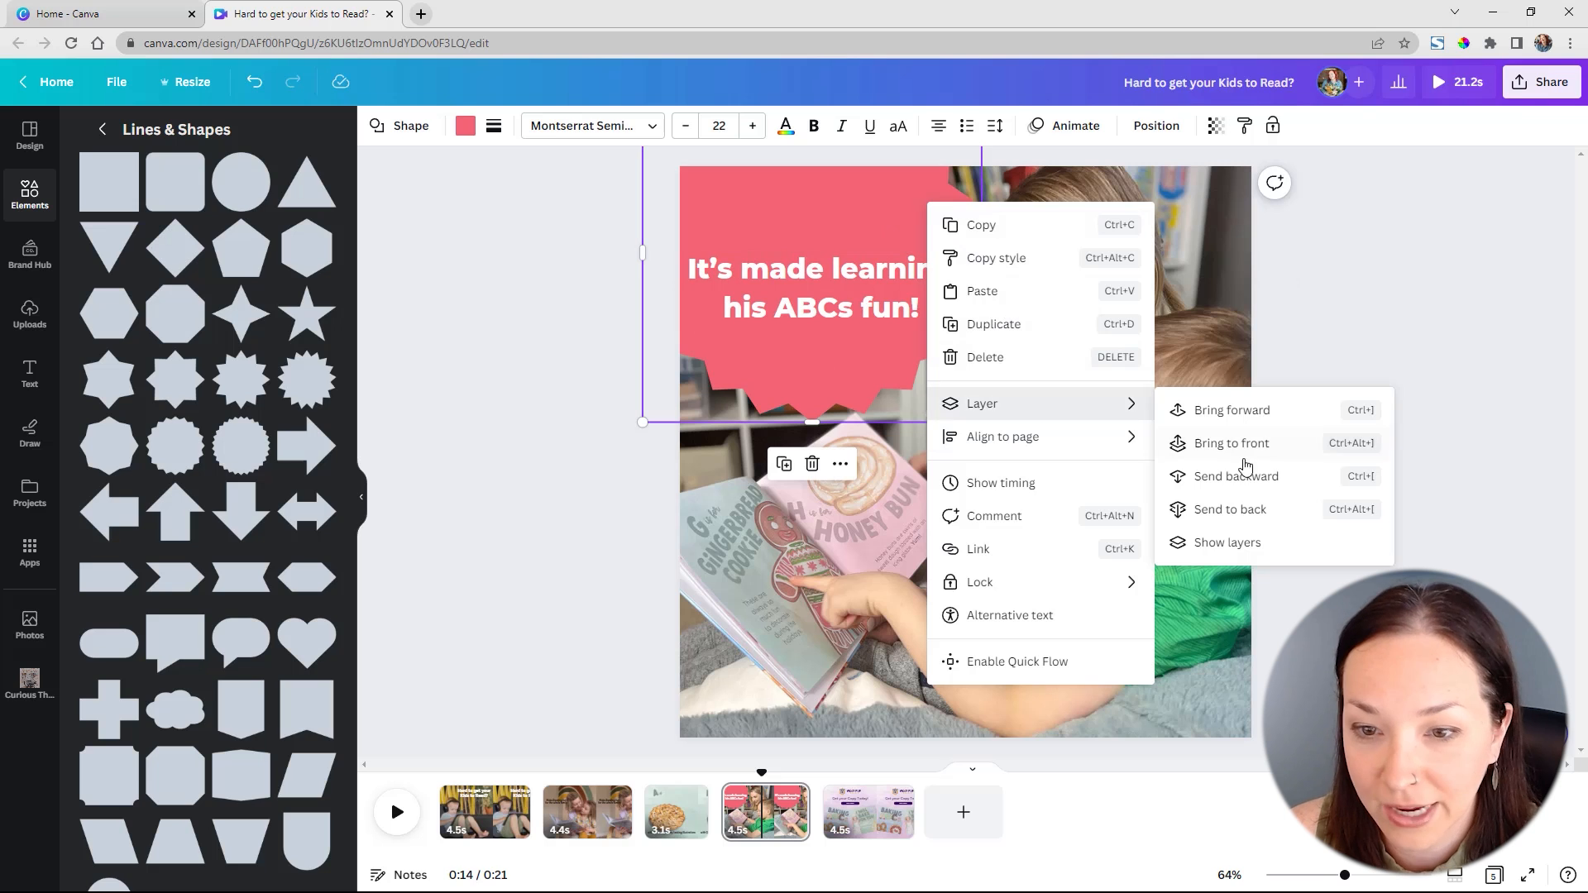
click(1257, 523)
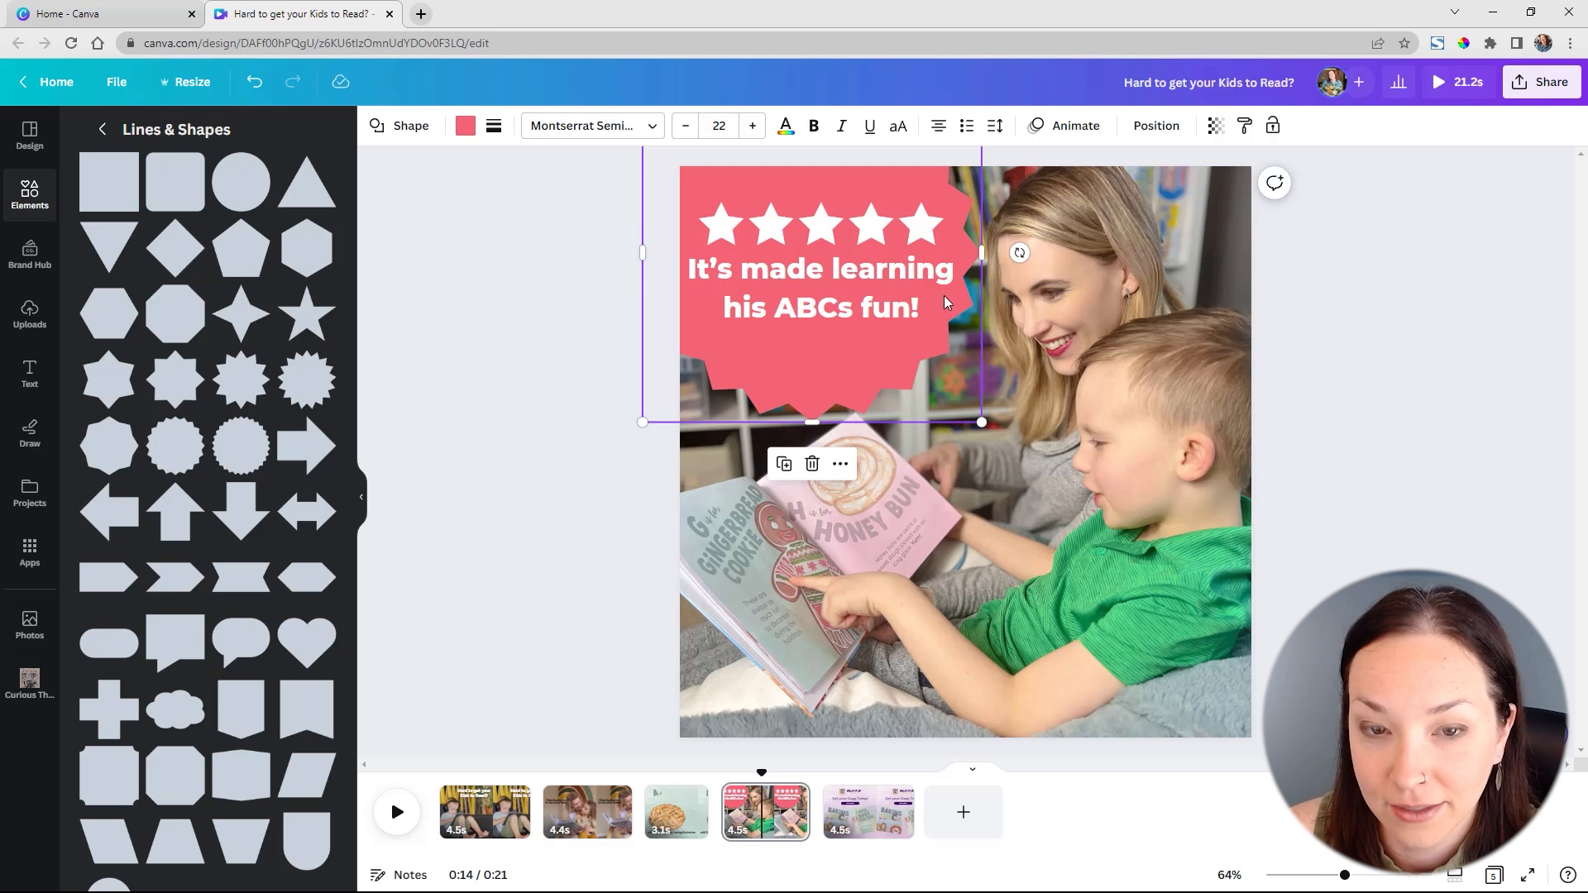
- Shrink all five stars together and place them in the upper part of the badge, above the review text
click(925, 234)
shift+click(871, 232)
shift+click(811, 236)
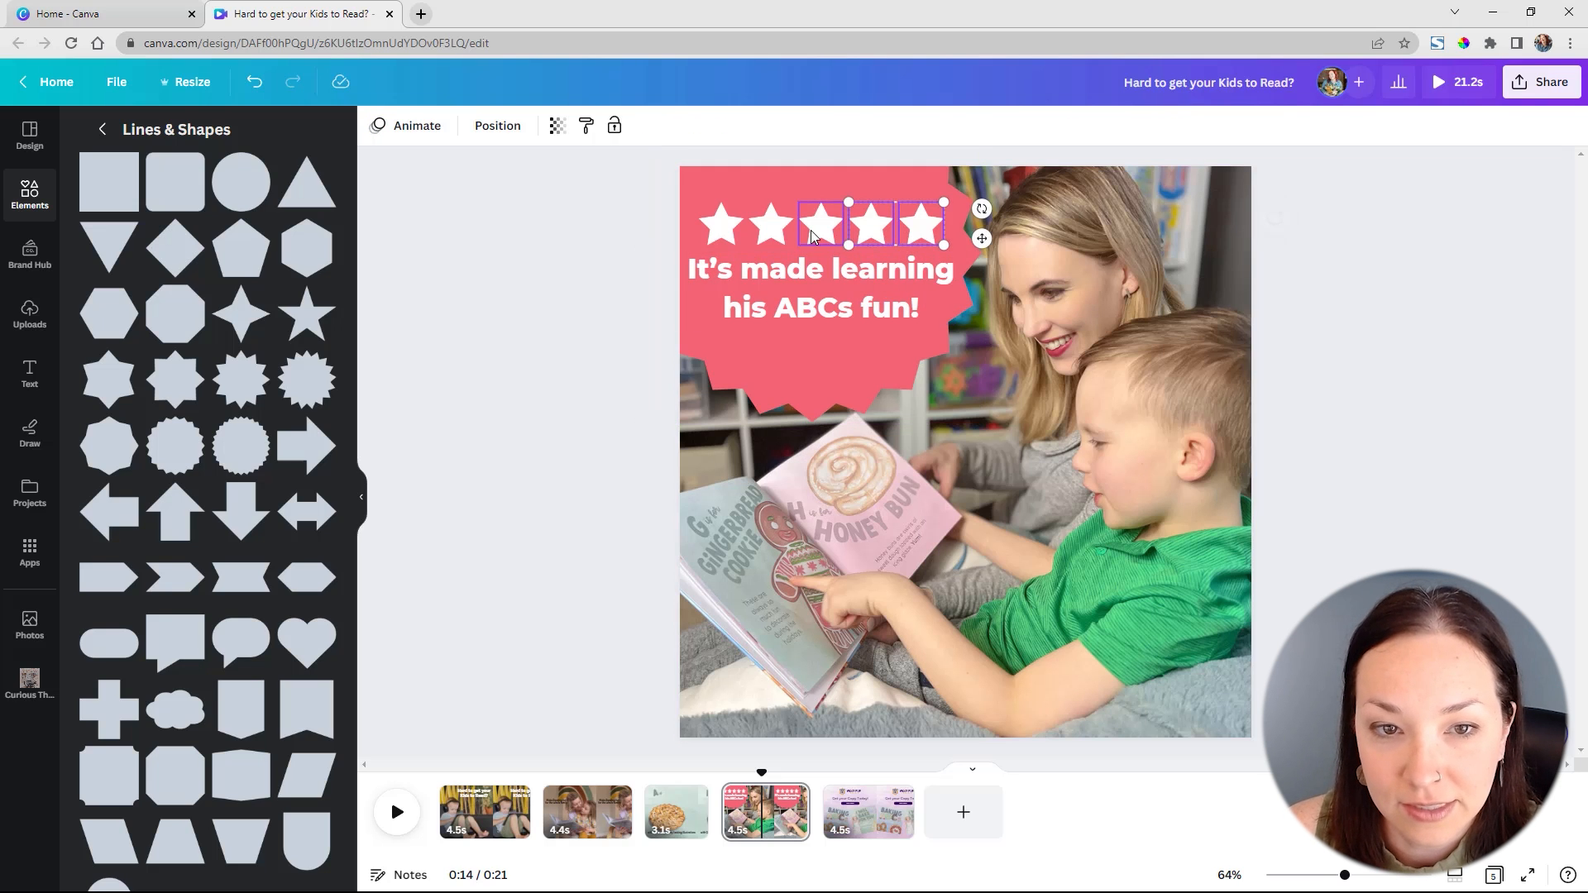
shift+click(766, 225)
shift+click(729, 225)
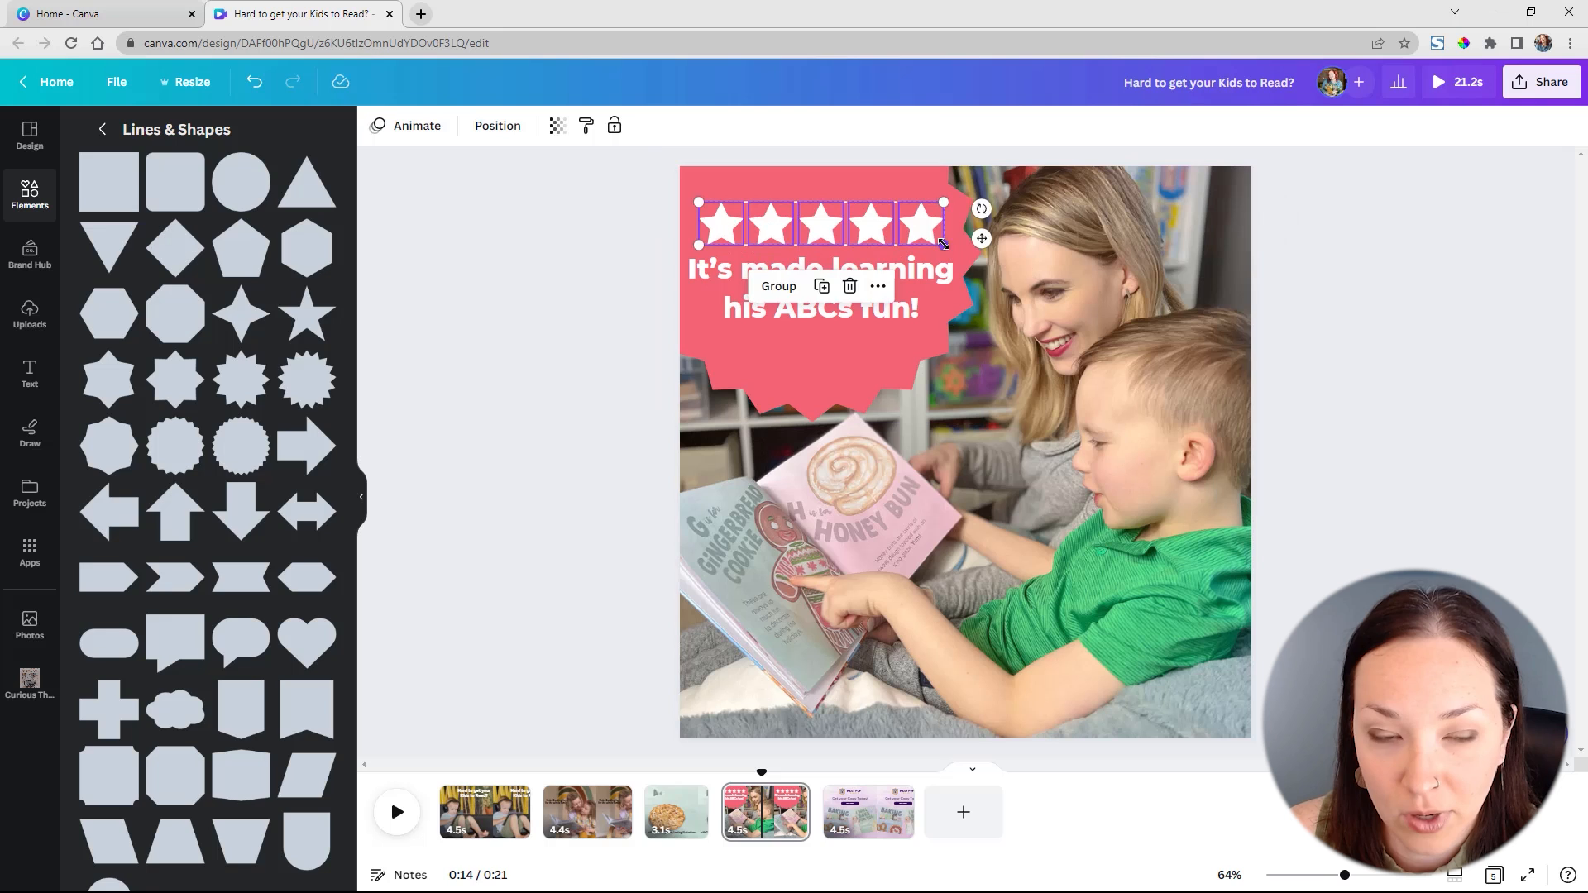
drag(943, 244, 884, 204)
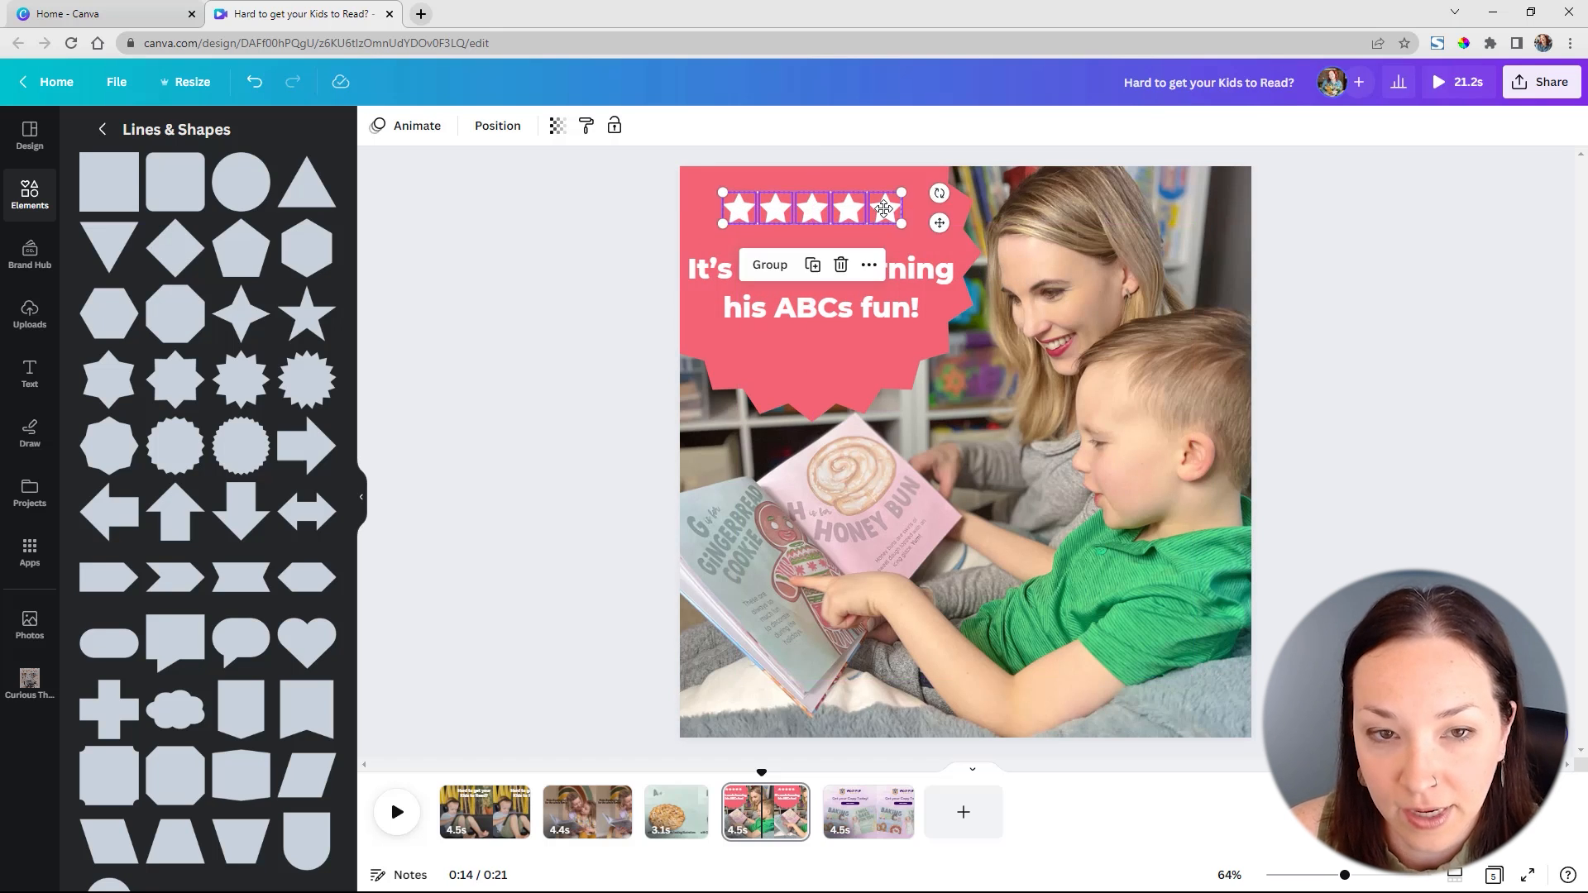
- Break the review text into three lines: "It's made", "learning his" and "ABCs fun!"
click(921, 279)
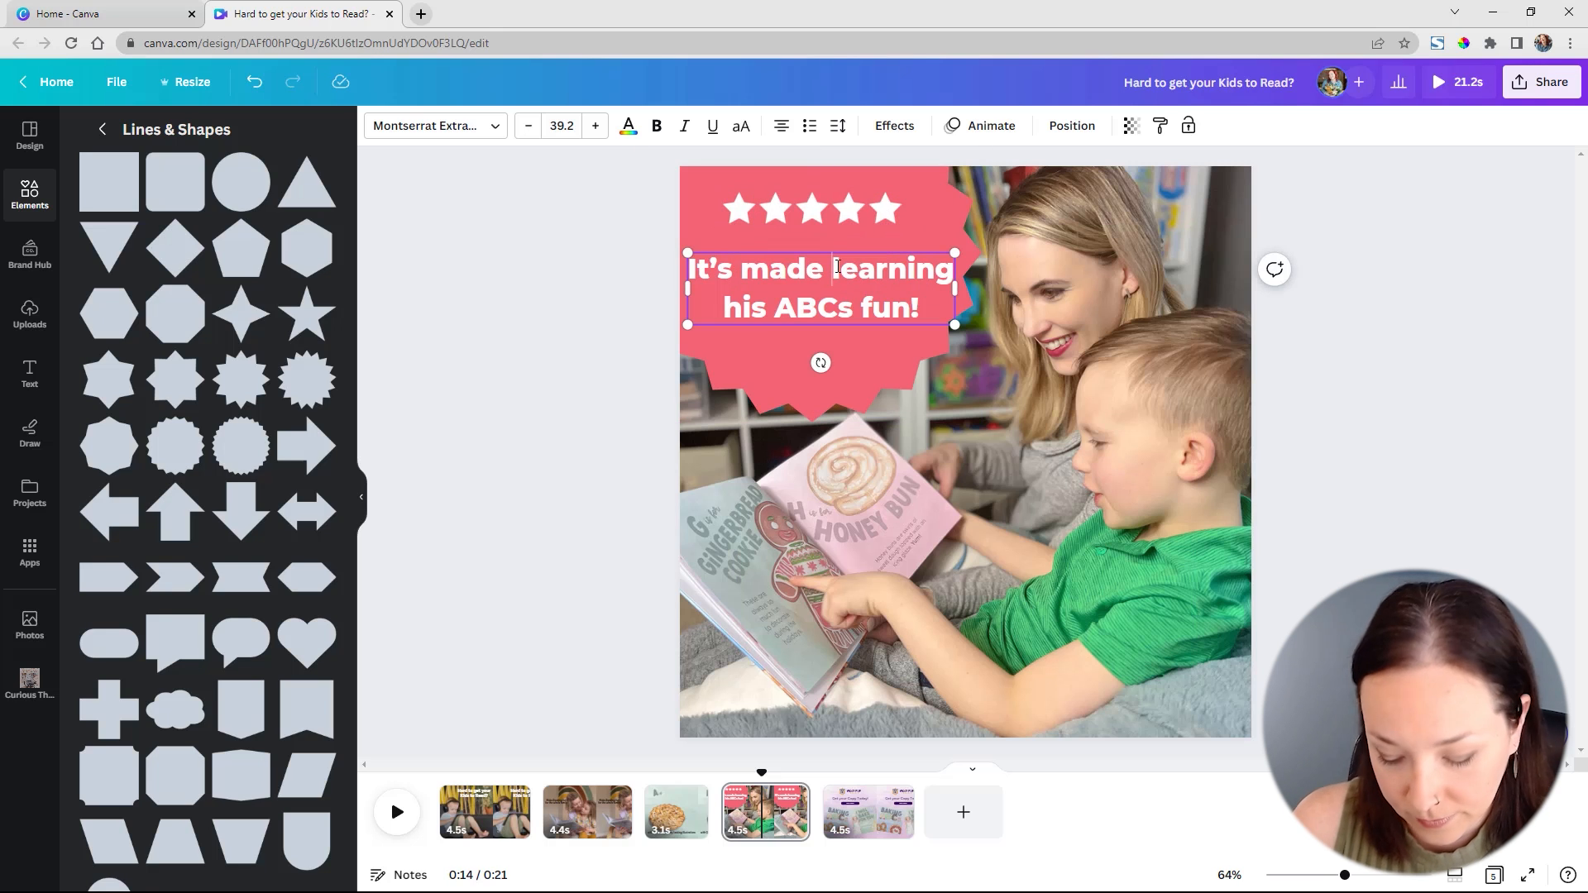
key(BackSpace)
key(Return)
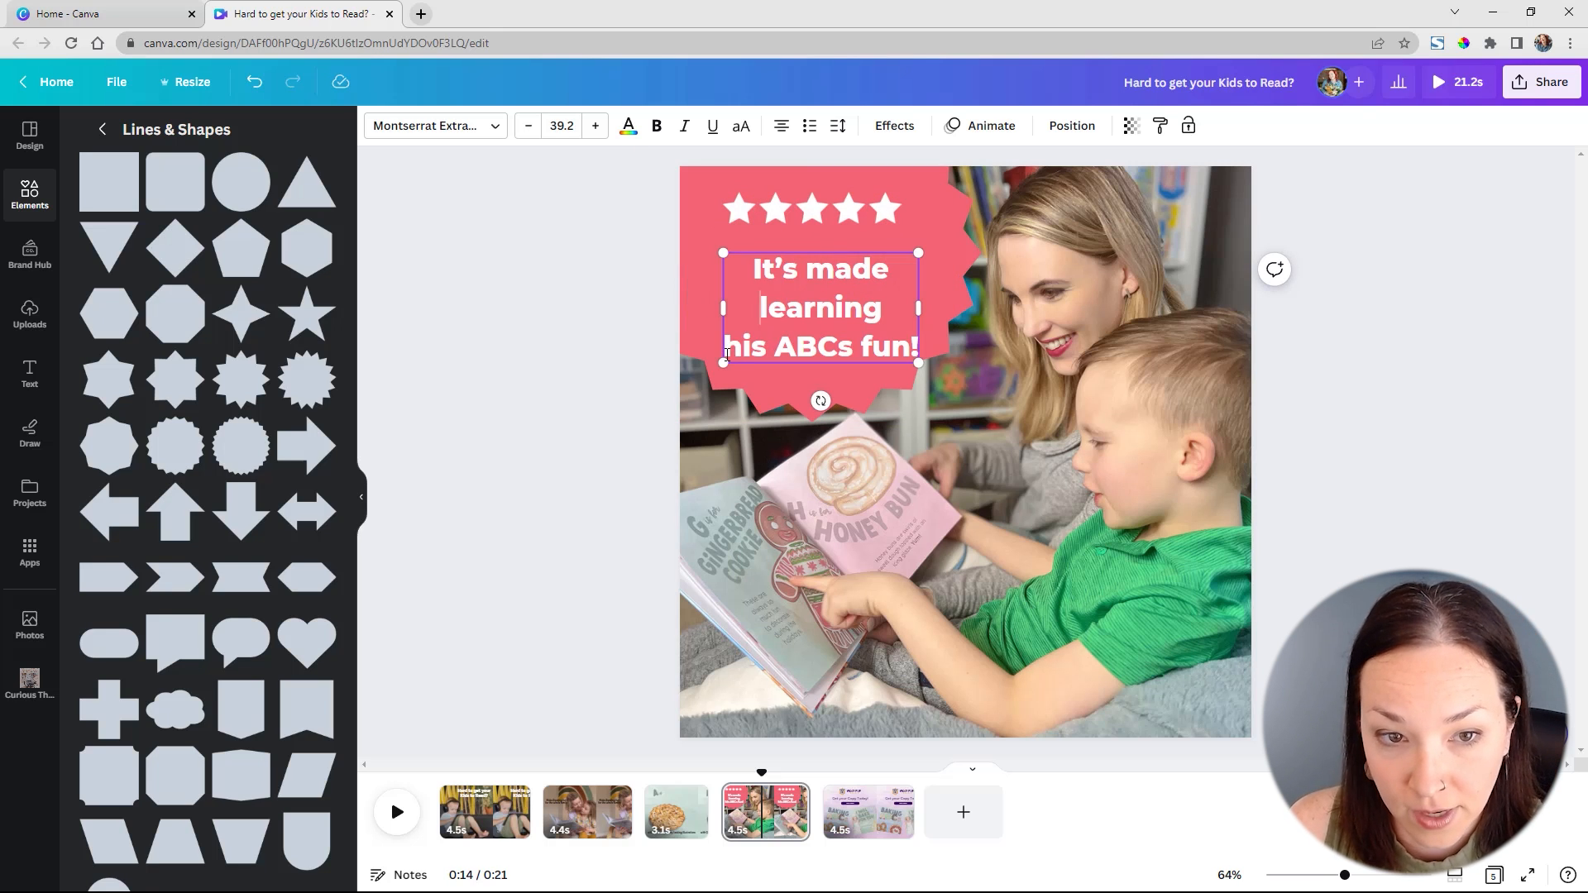
key(BackSpace)
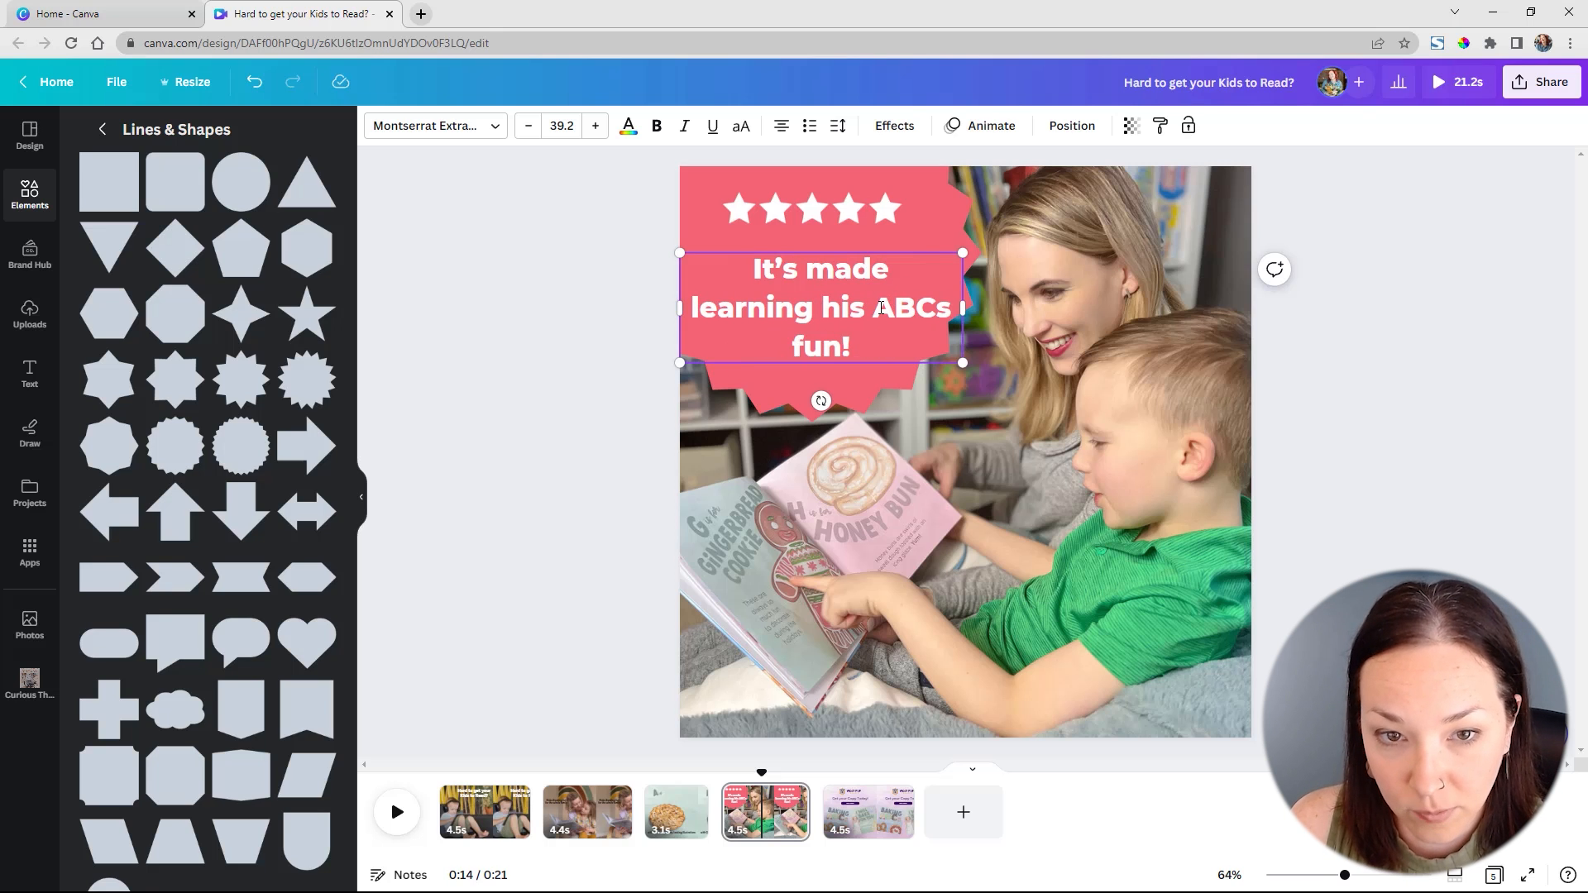
key(BackSpace)
key(Return)
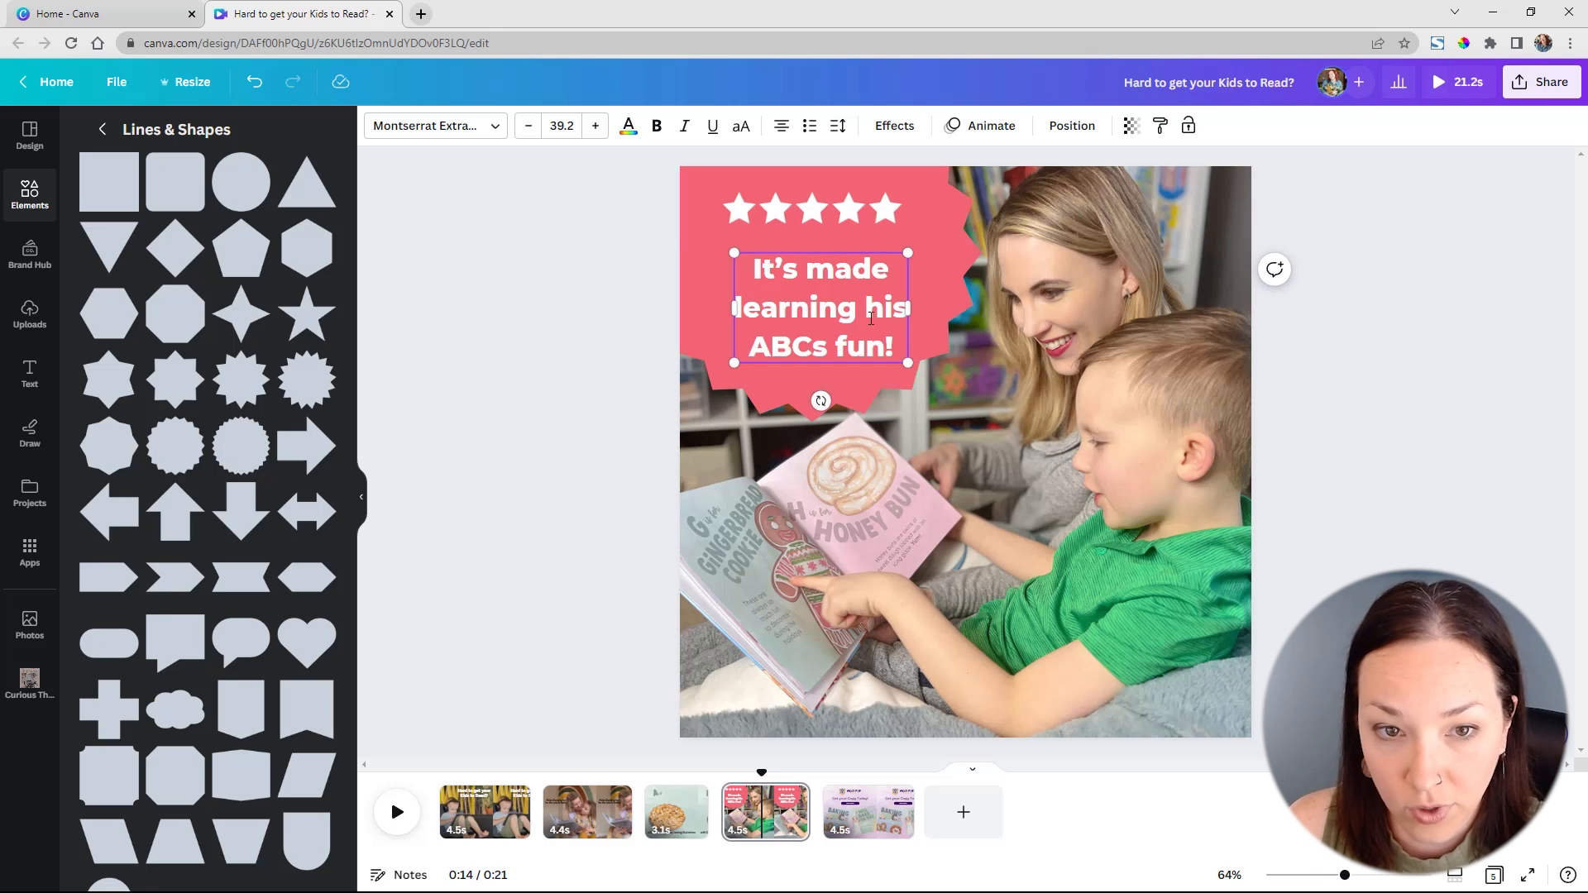
- Enlarge the review text to font size 43.2 and center it beneath the stars on the badge
key(ctrl+shift+period)
key(ctrl+shift+period)
key(ctrl+shift+period)
key(ctrl+shift+period)
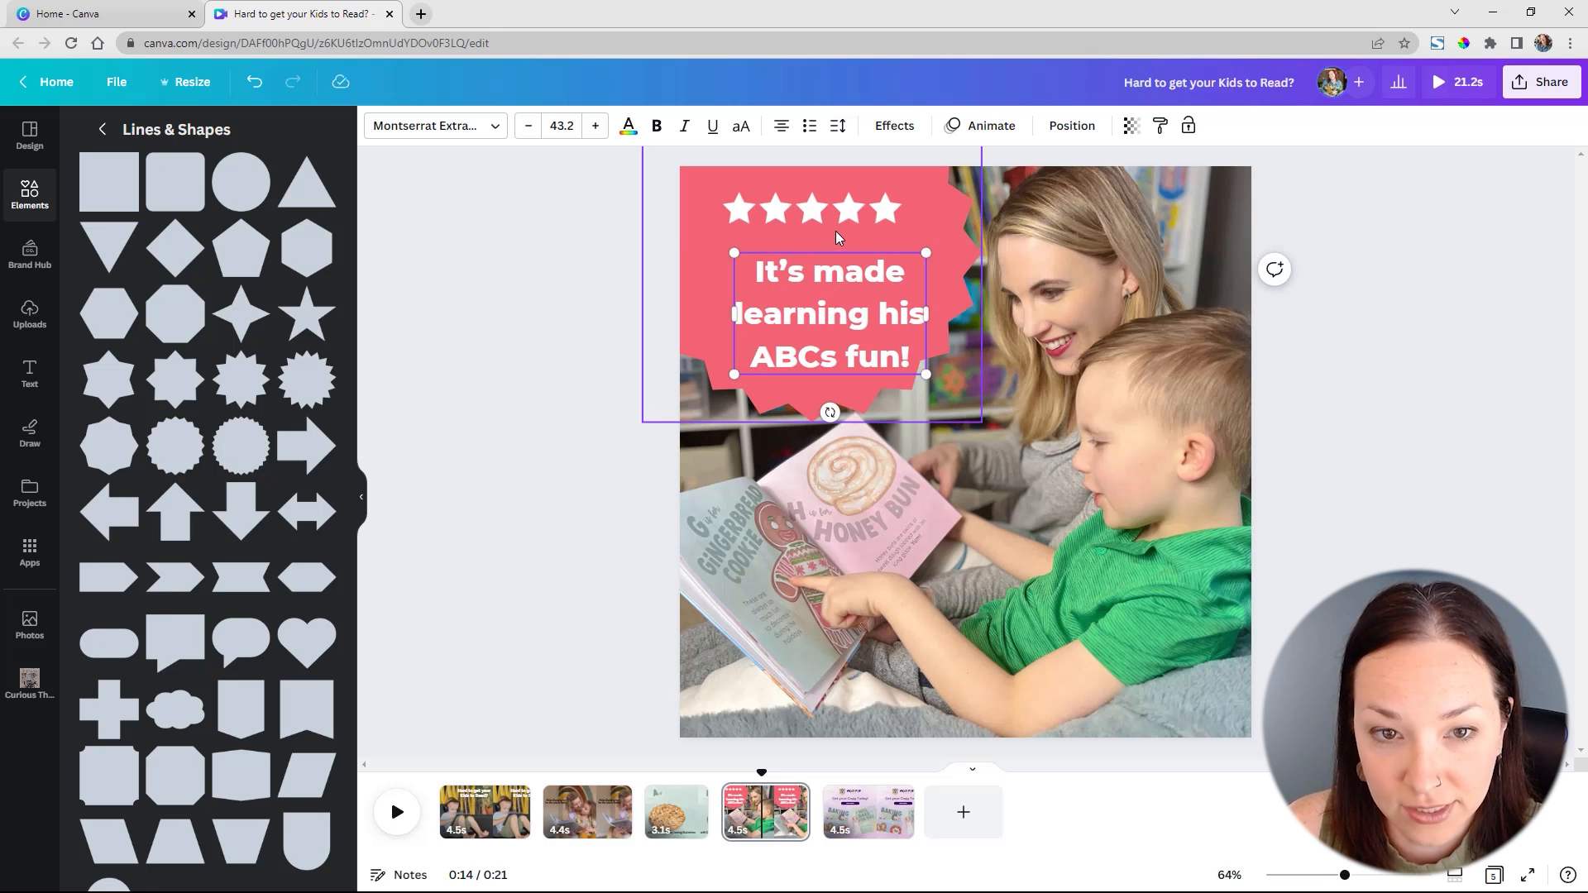
drag(828, 250, 811, 236)
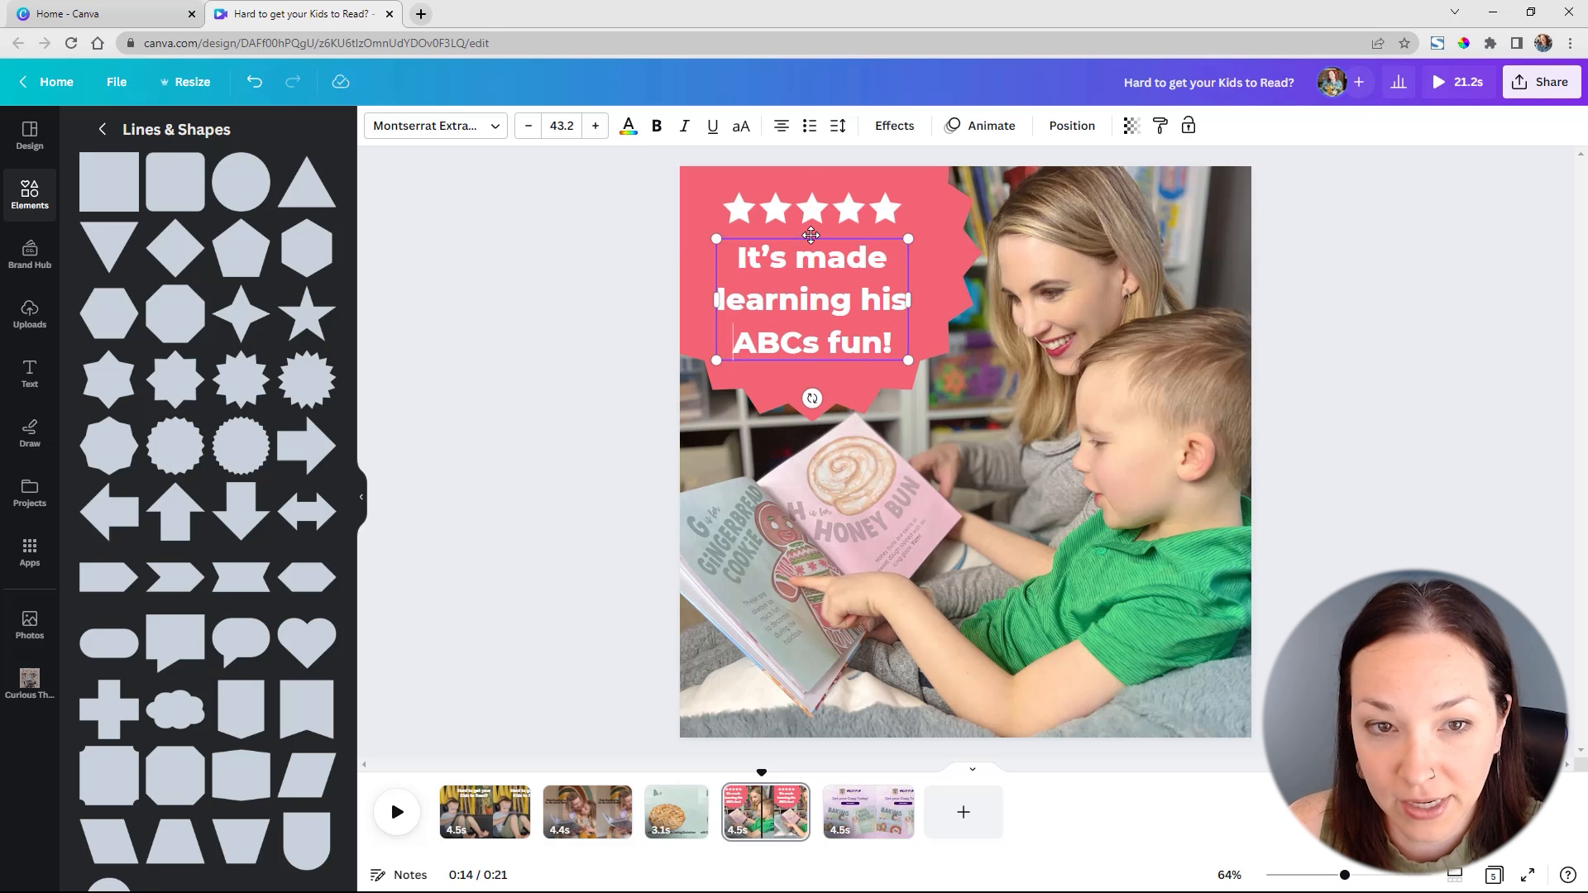
- Set the font of the whole review text on the badge to Montserrat Semi-Bold
key(ctrl+a)
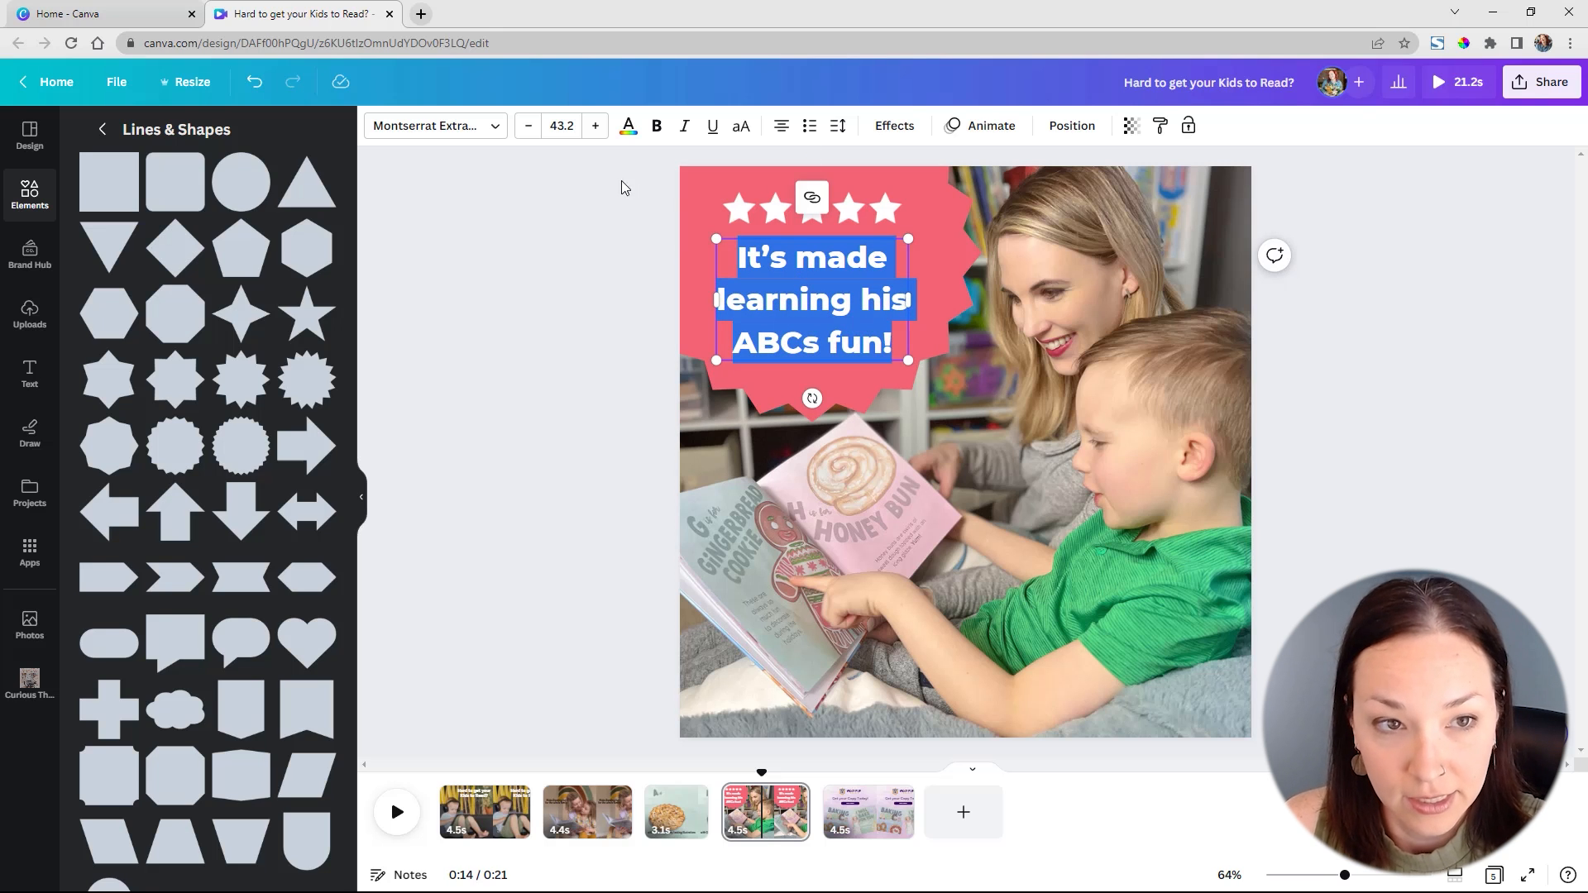
click(489, 132)
click(153, 334)
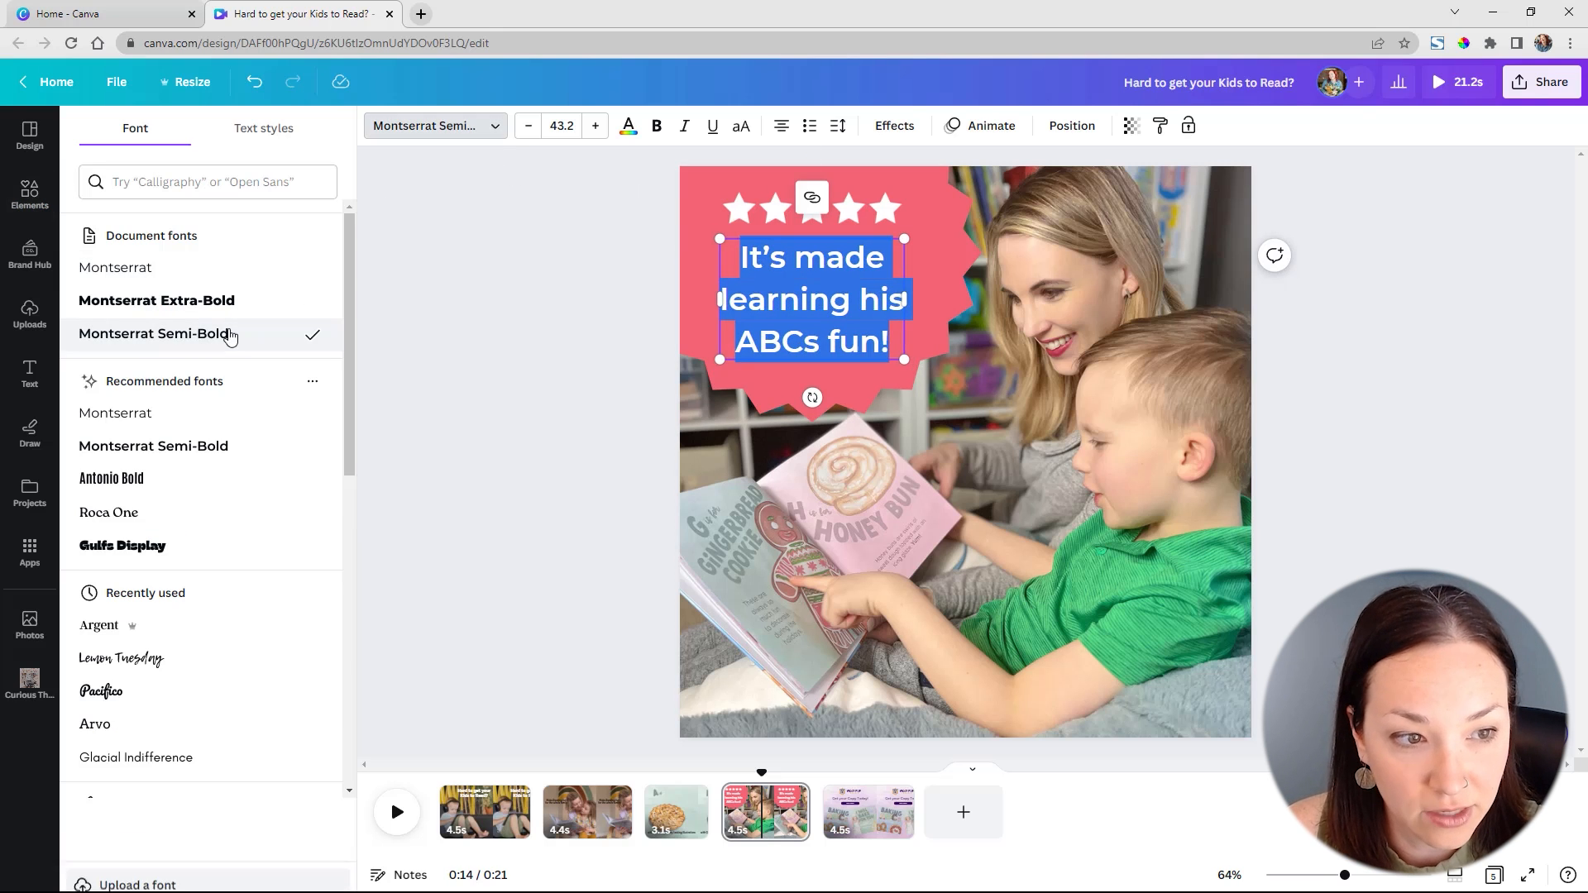
click(574, 300)
click(574, 300)
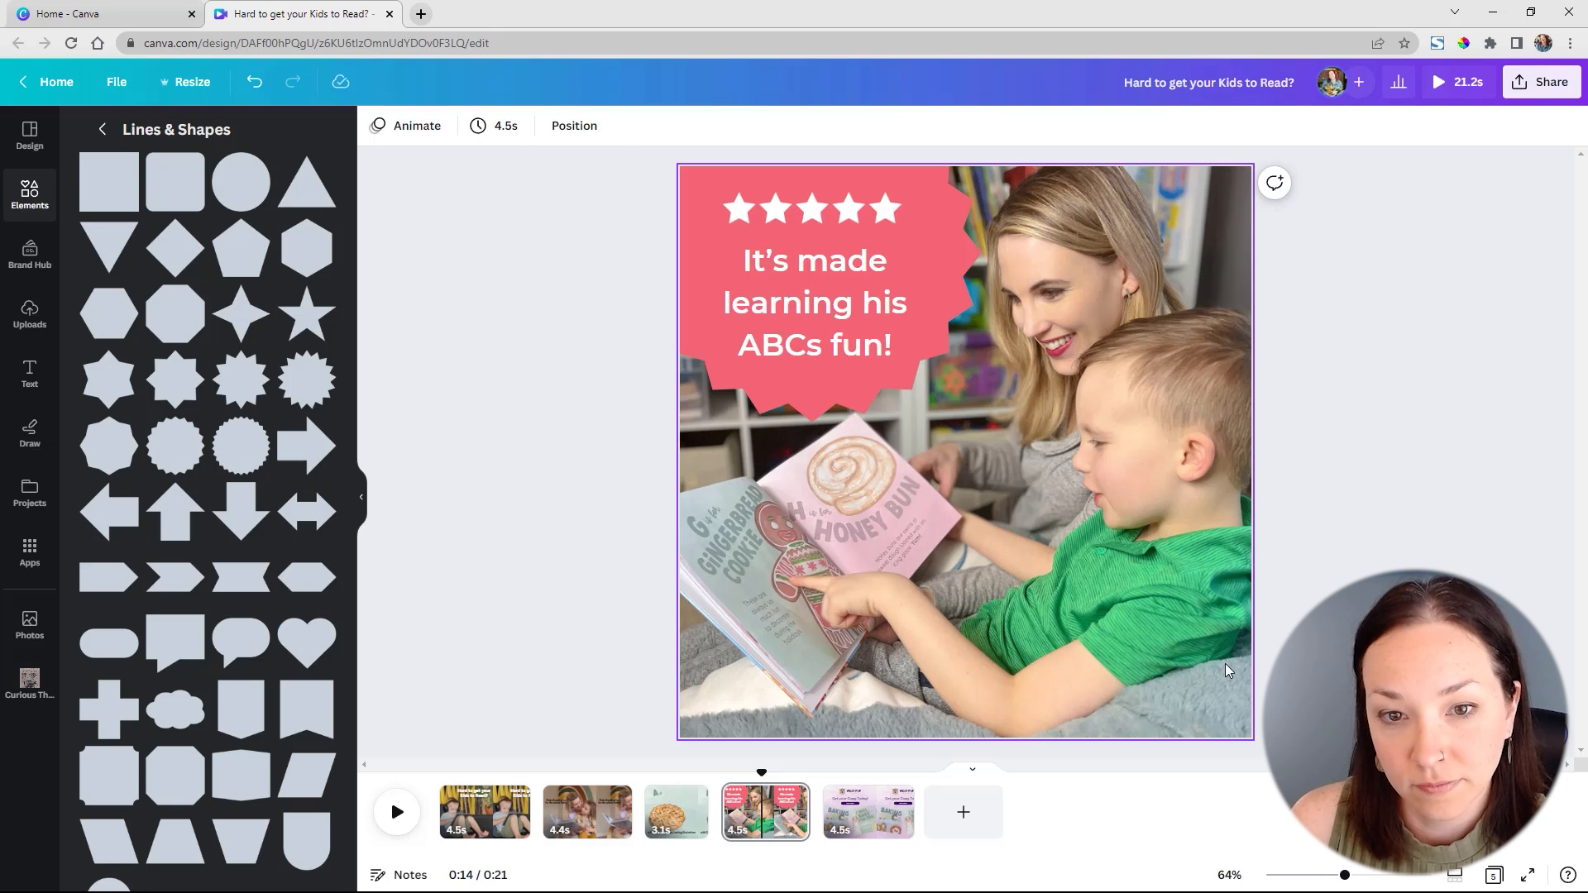
- Apply the Pop element animation to the pink starburst badge behind the review
click(1025, 489)
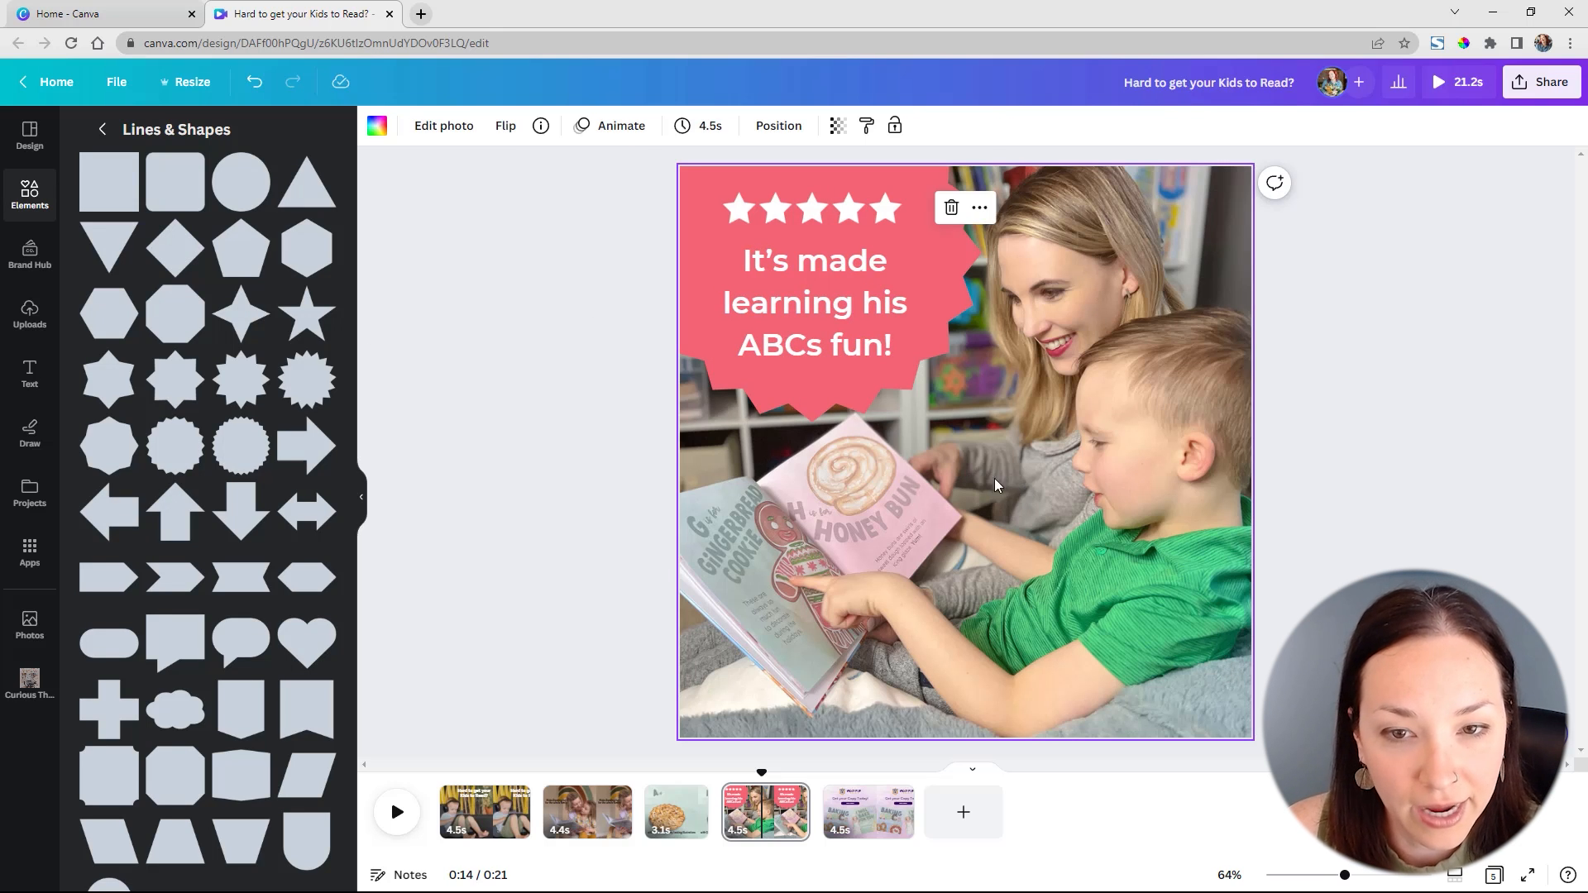
click(940, 267)
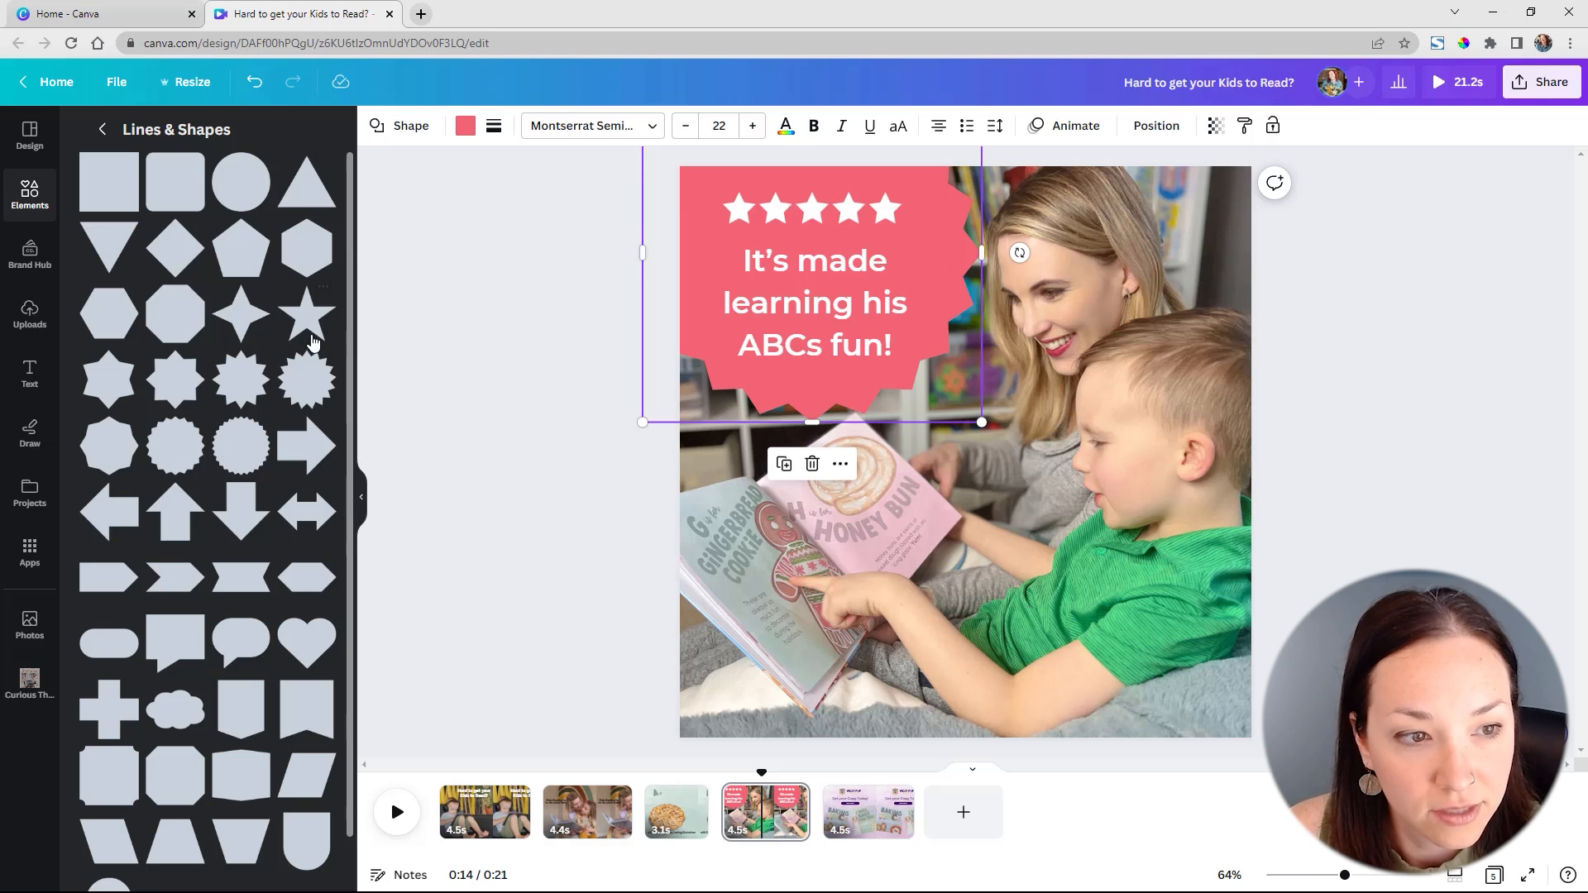
click(1076, 126)
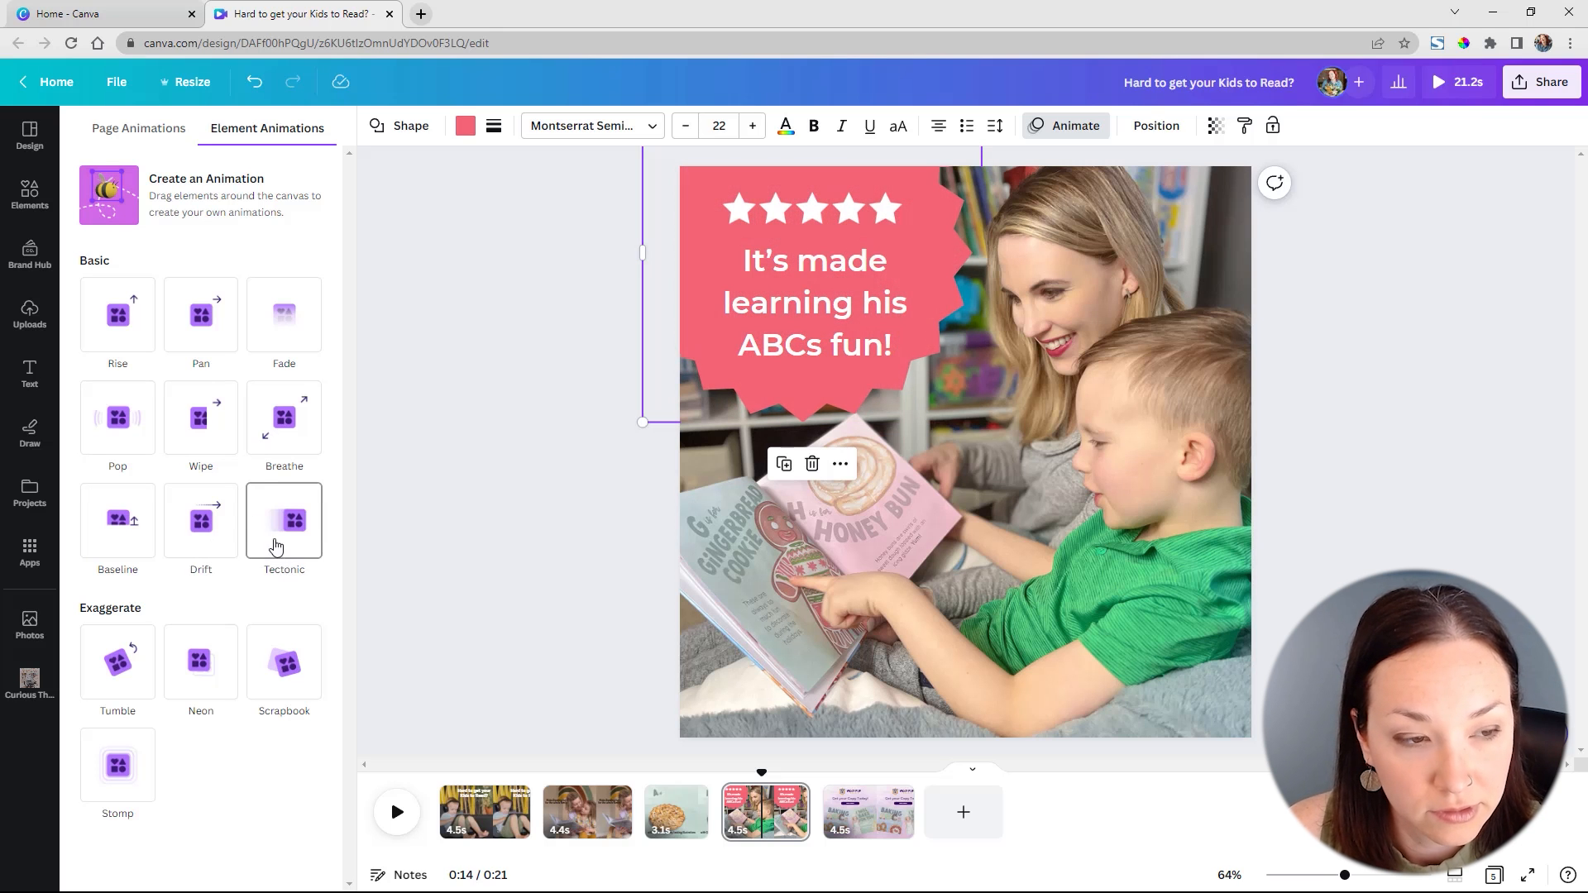
click(128, 431)
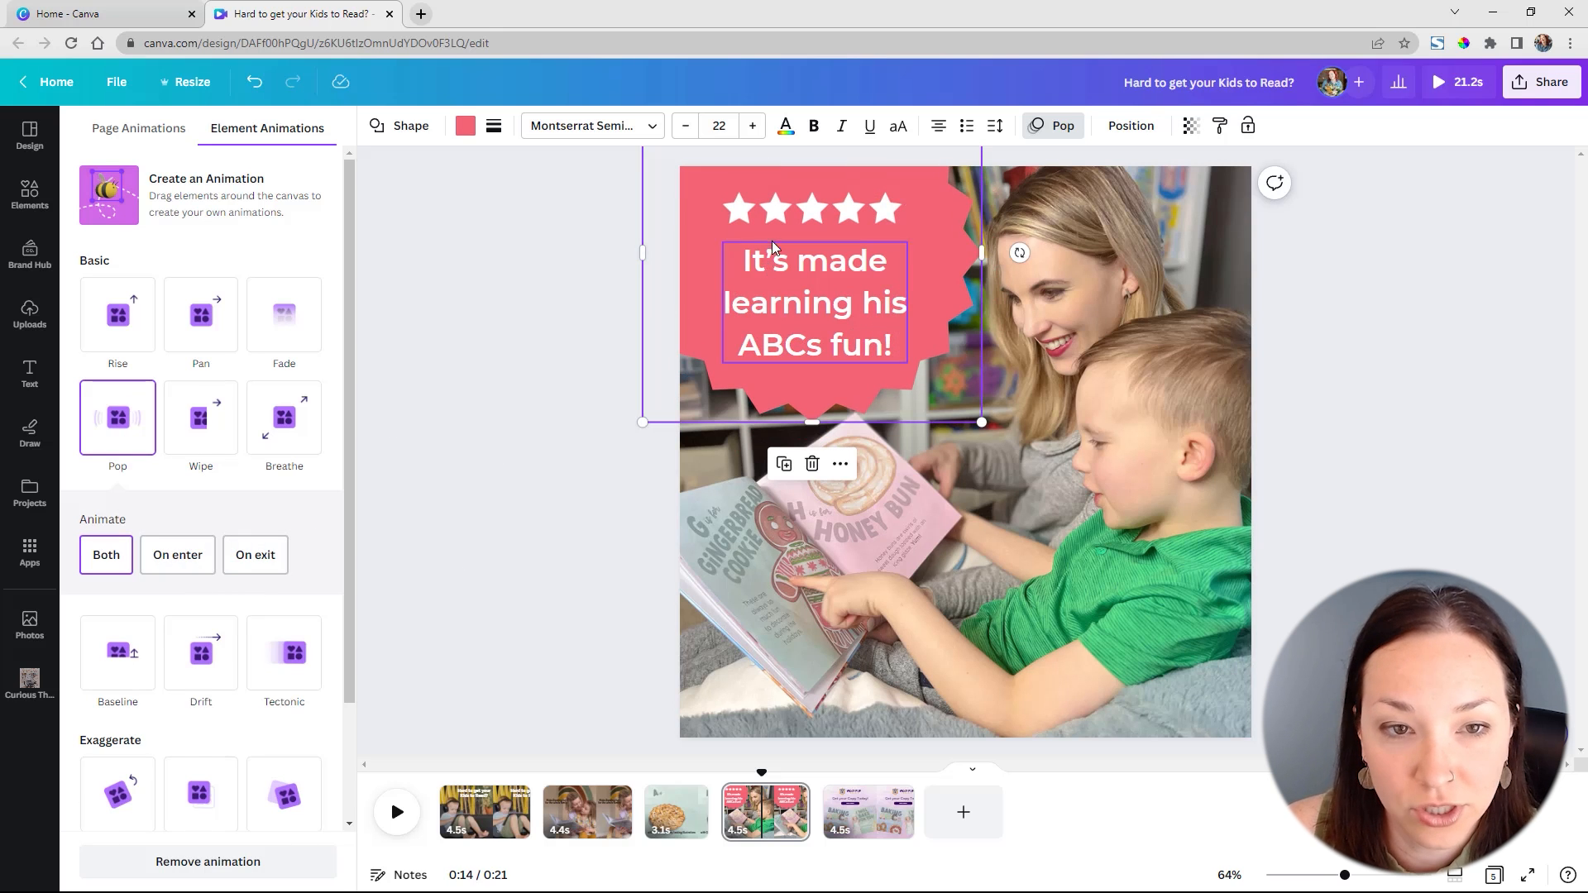
- Try the Pop, Pan and Fade animations on all five stars together, and apply Rise to them
click(742, 215)
shift+click(772, 211)
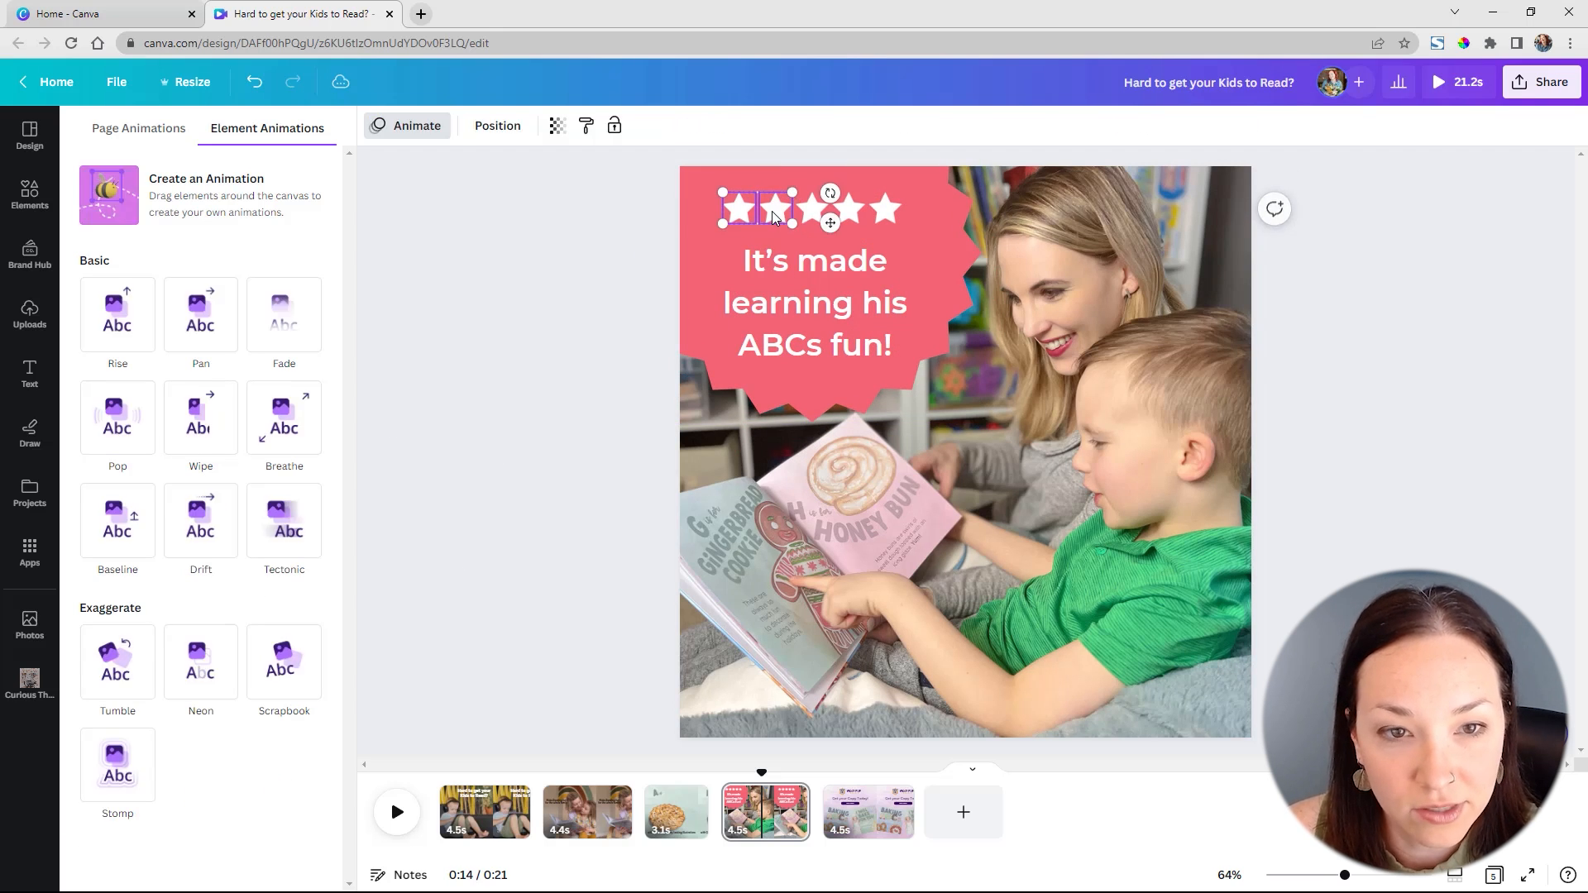
shift+click(811, 210)
shift+click(850, 210)
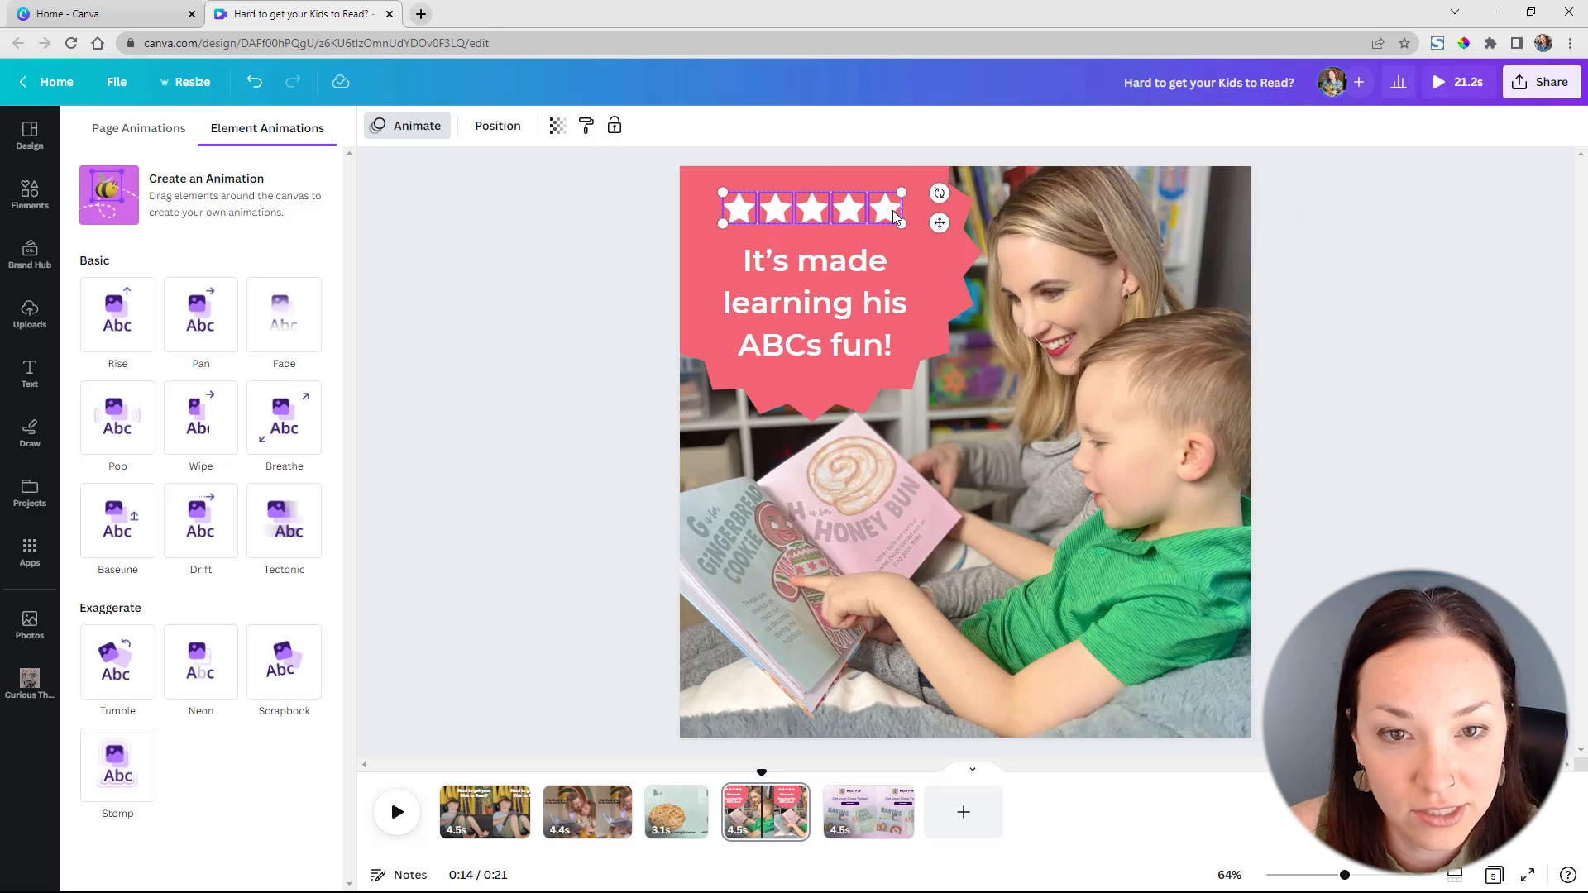
click(106, 425)
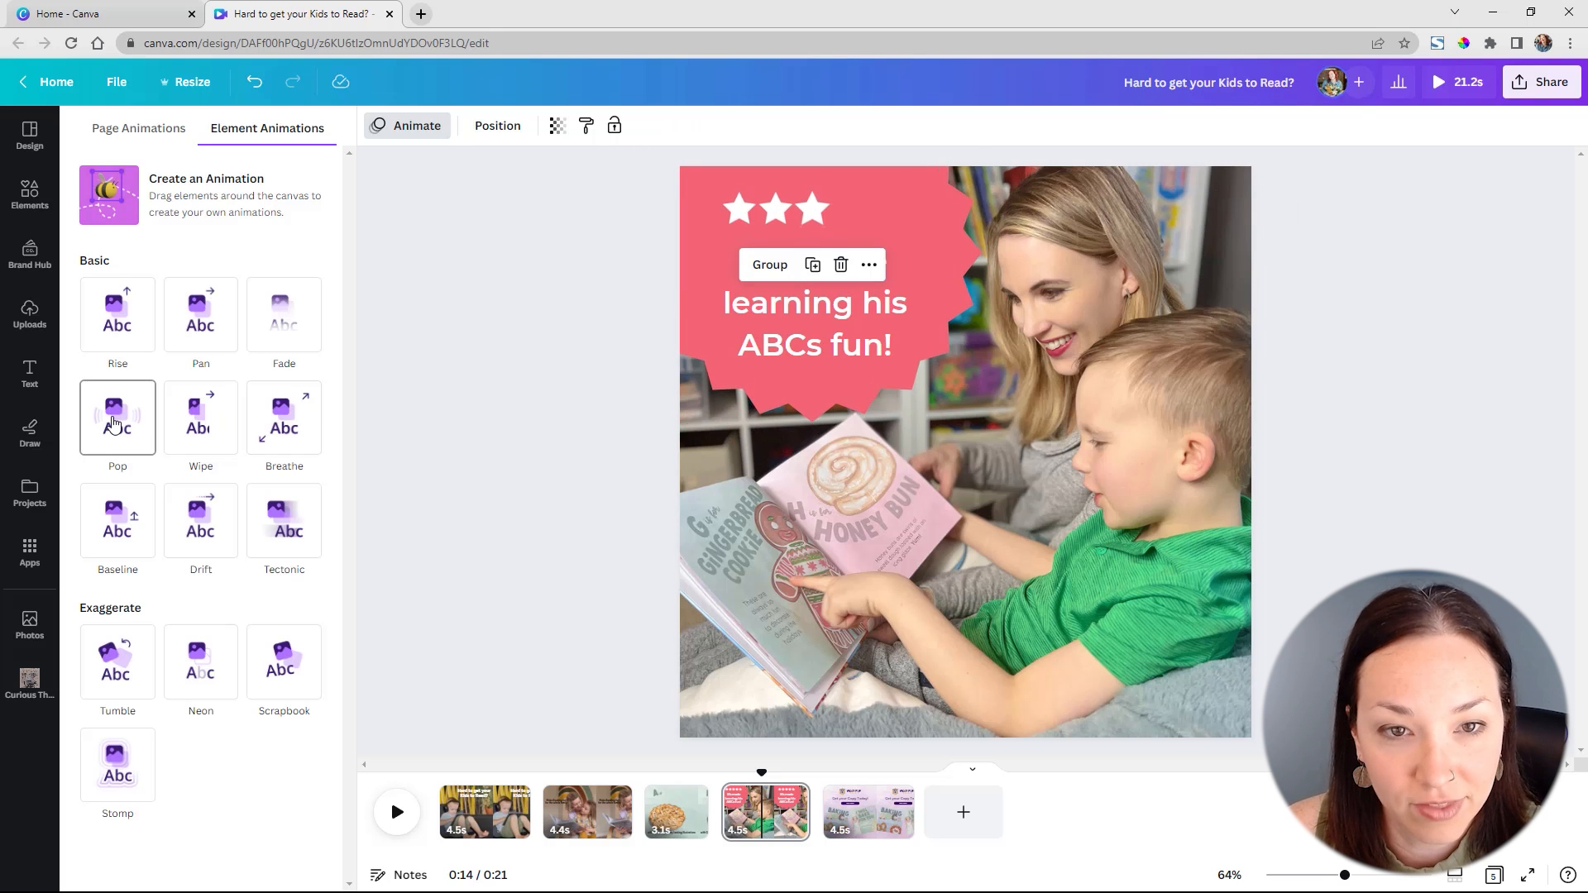
click(121, 329)
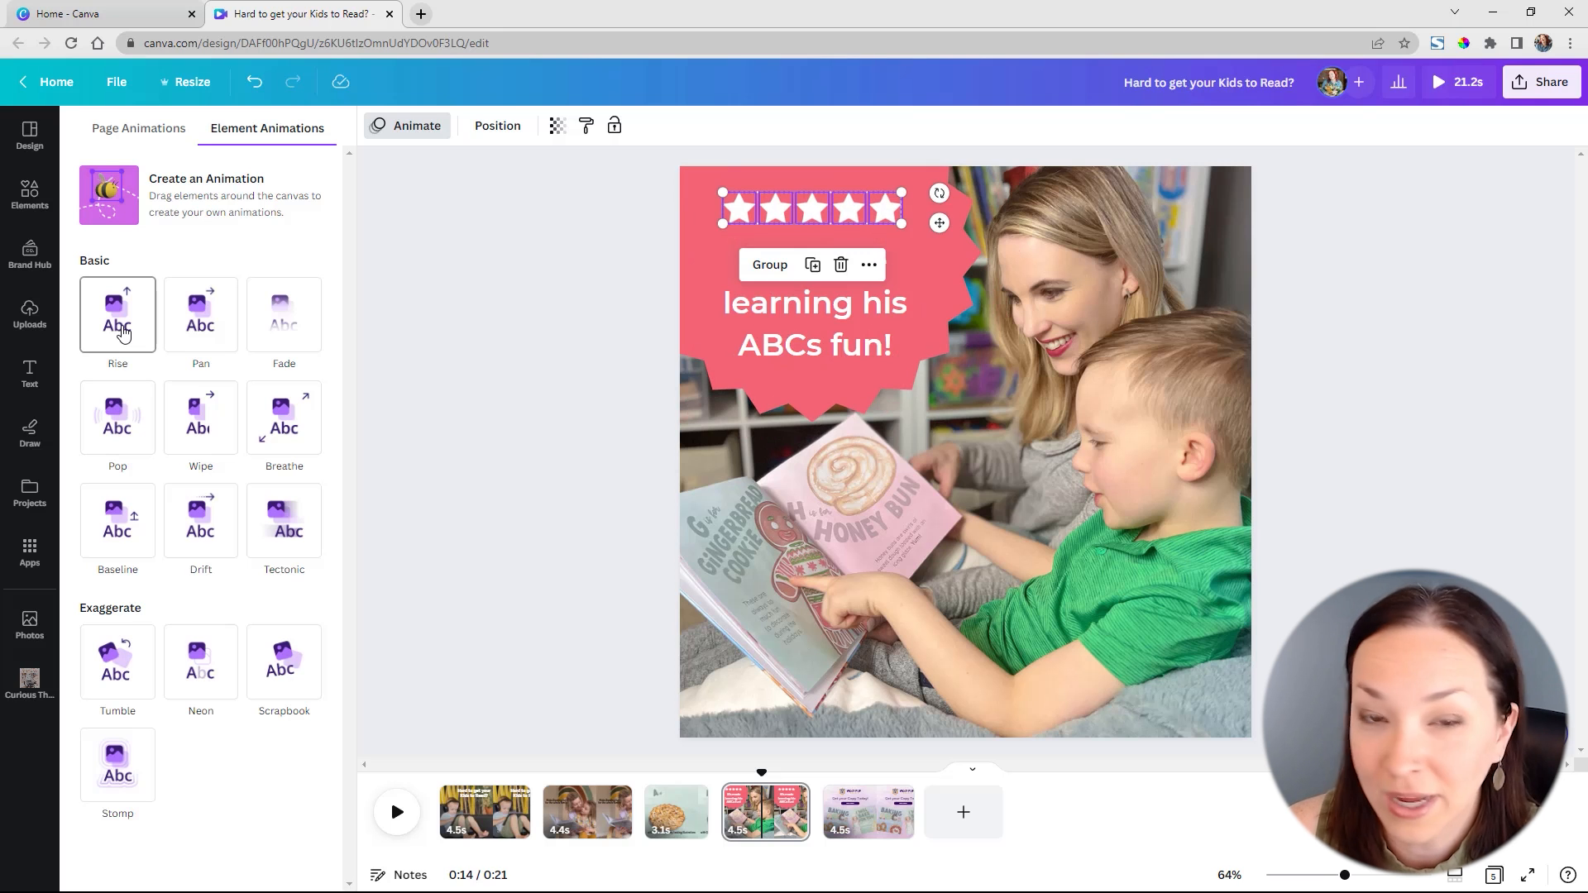
click(190, 323)
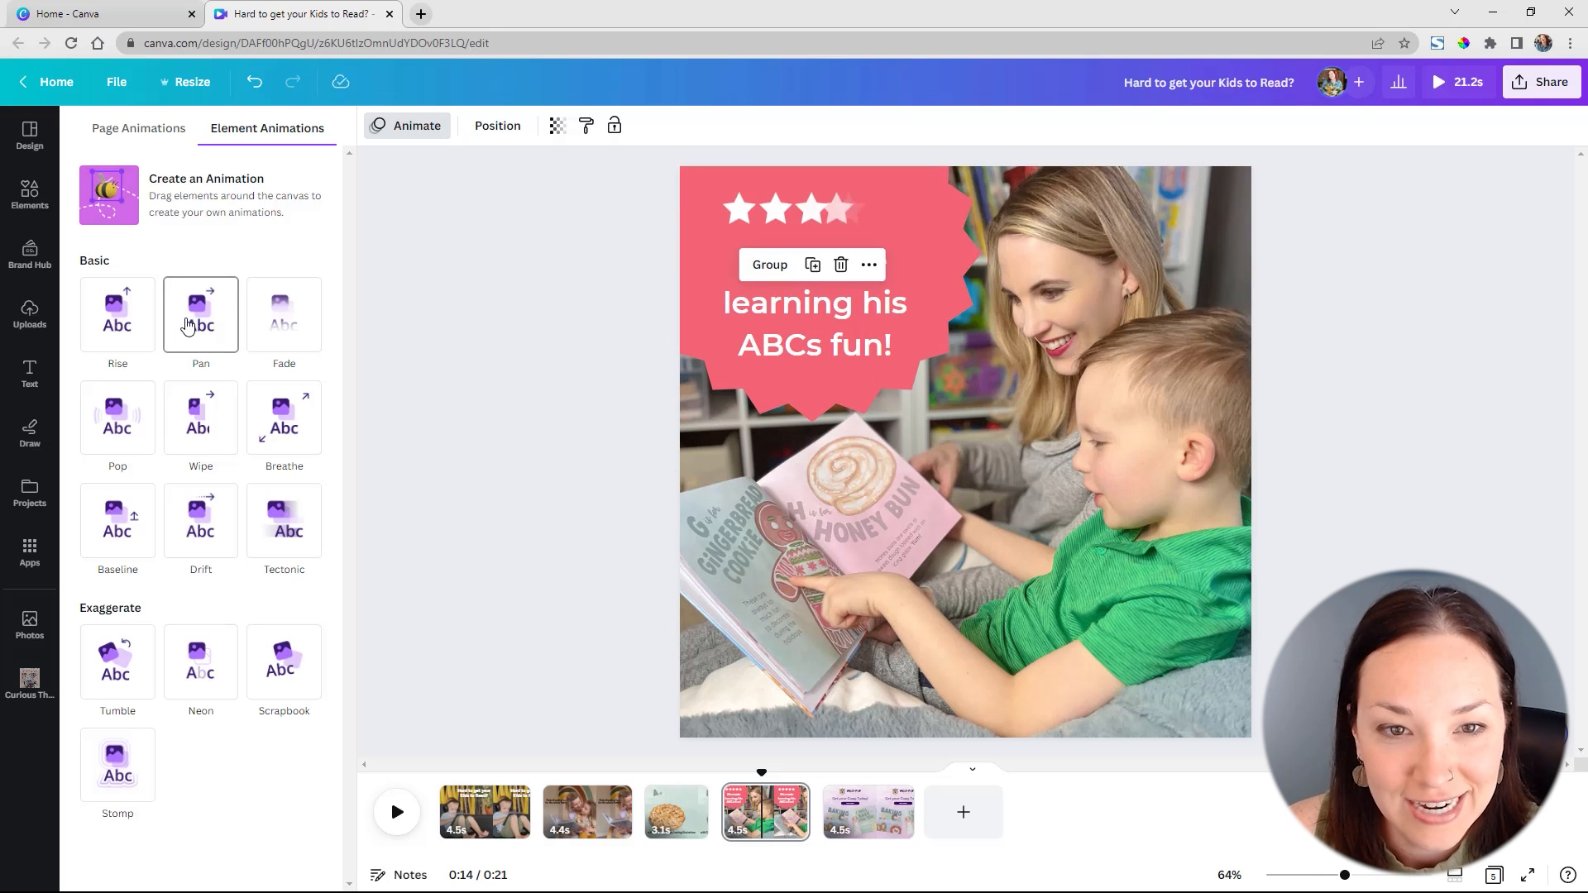
click(295, 322)
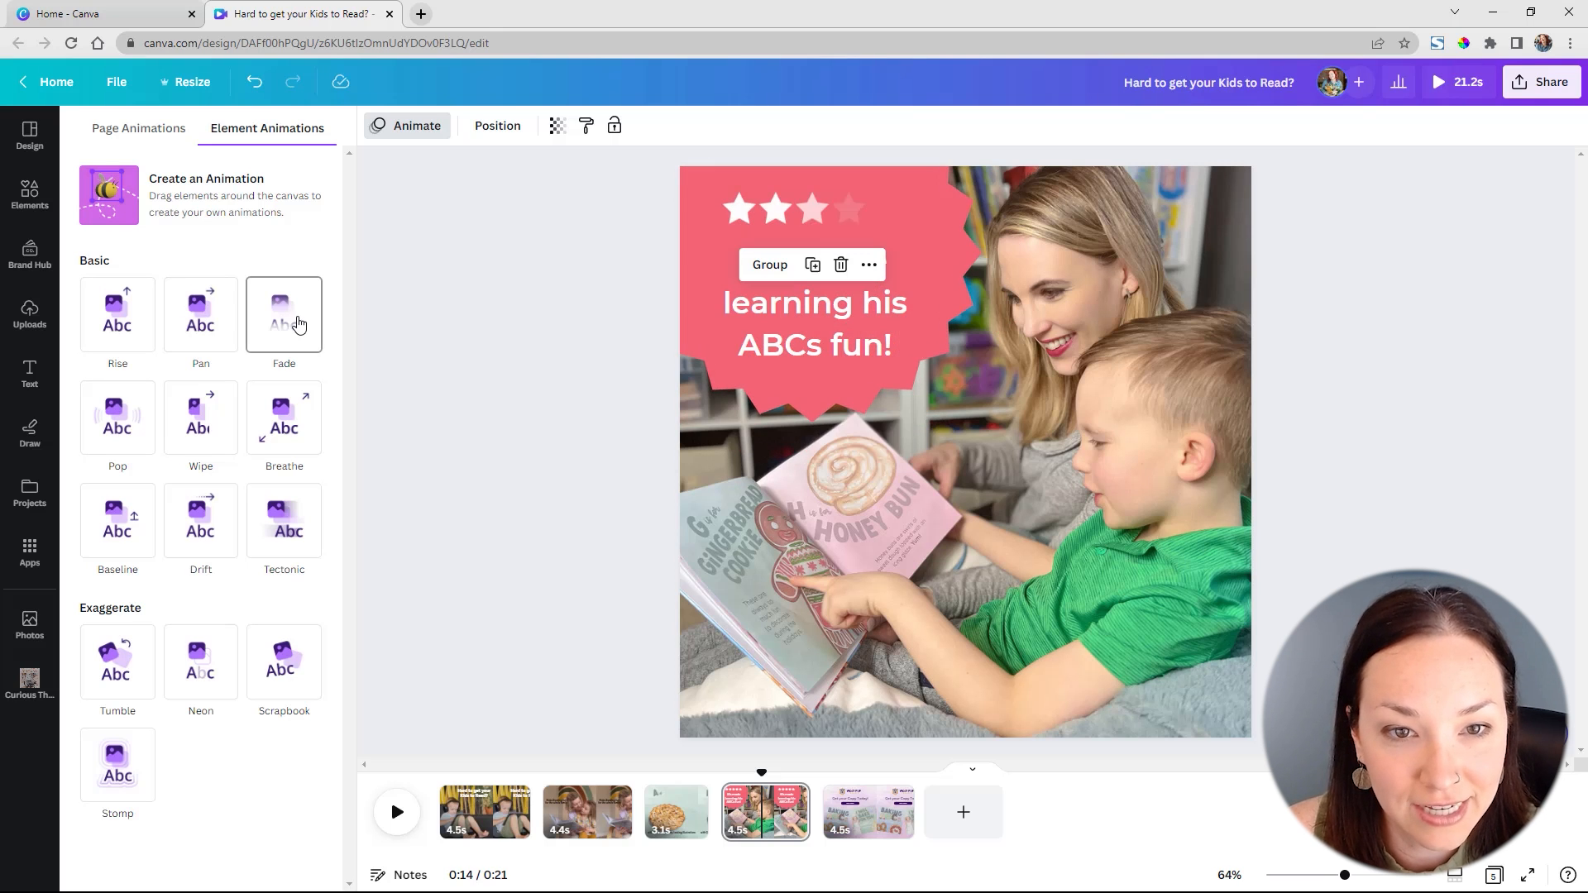
click(141, 334)
click(141, 334)
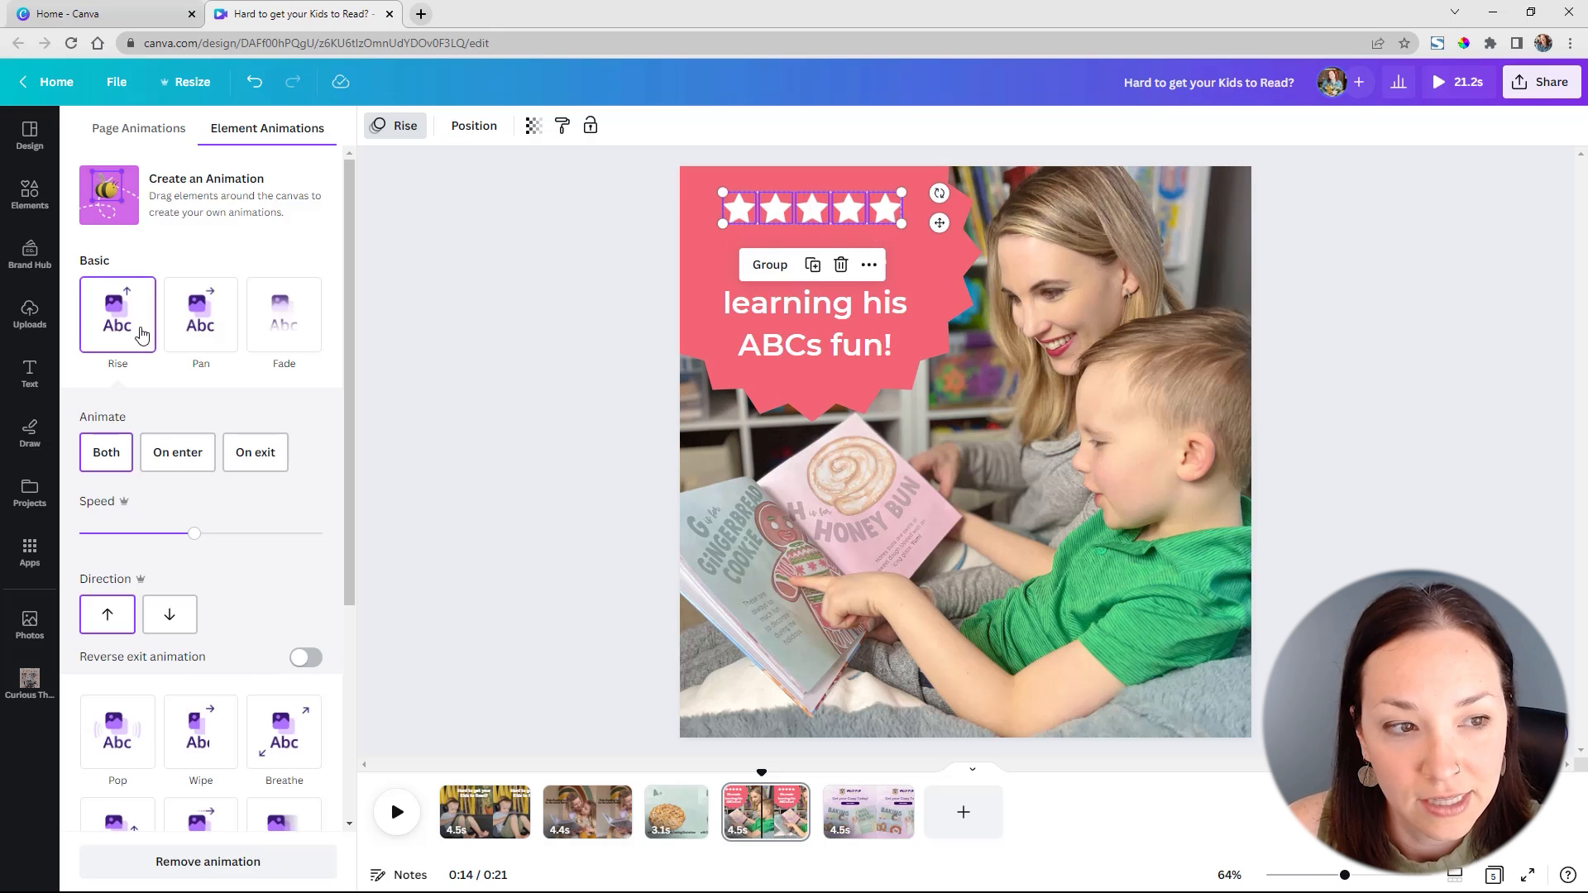
click(500, 530)
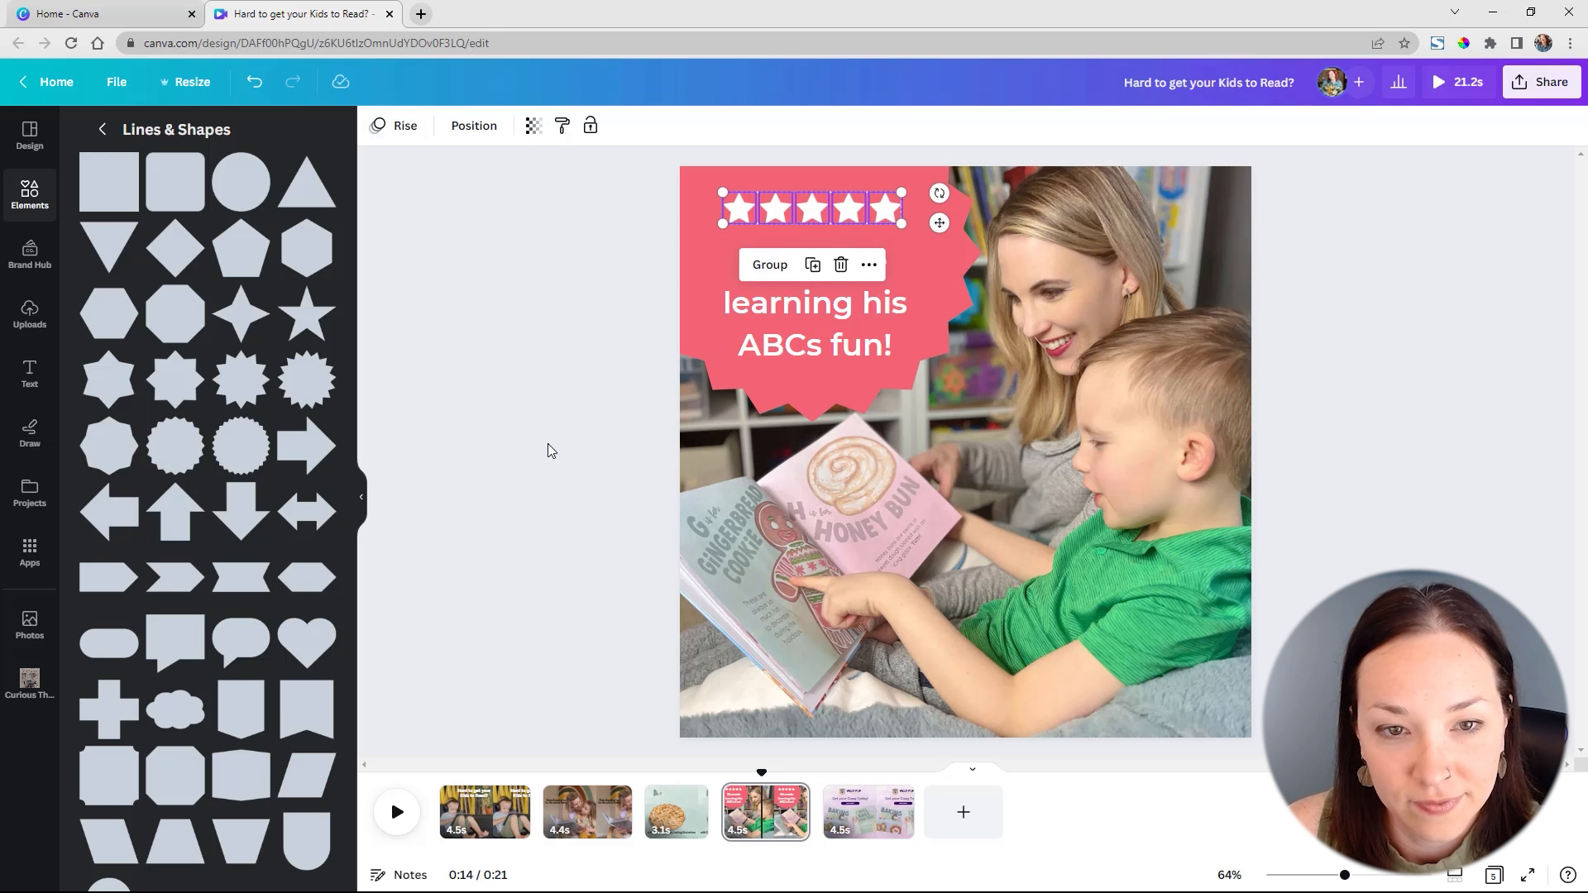
- Apply the Fade text animation to the review text and raise its speed setting
click(852, 295)
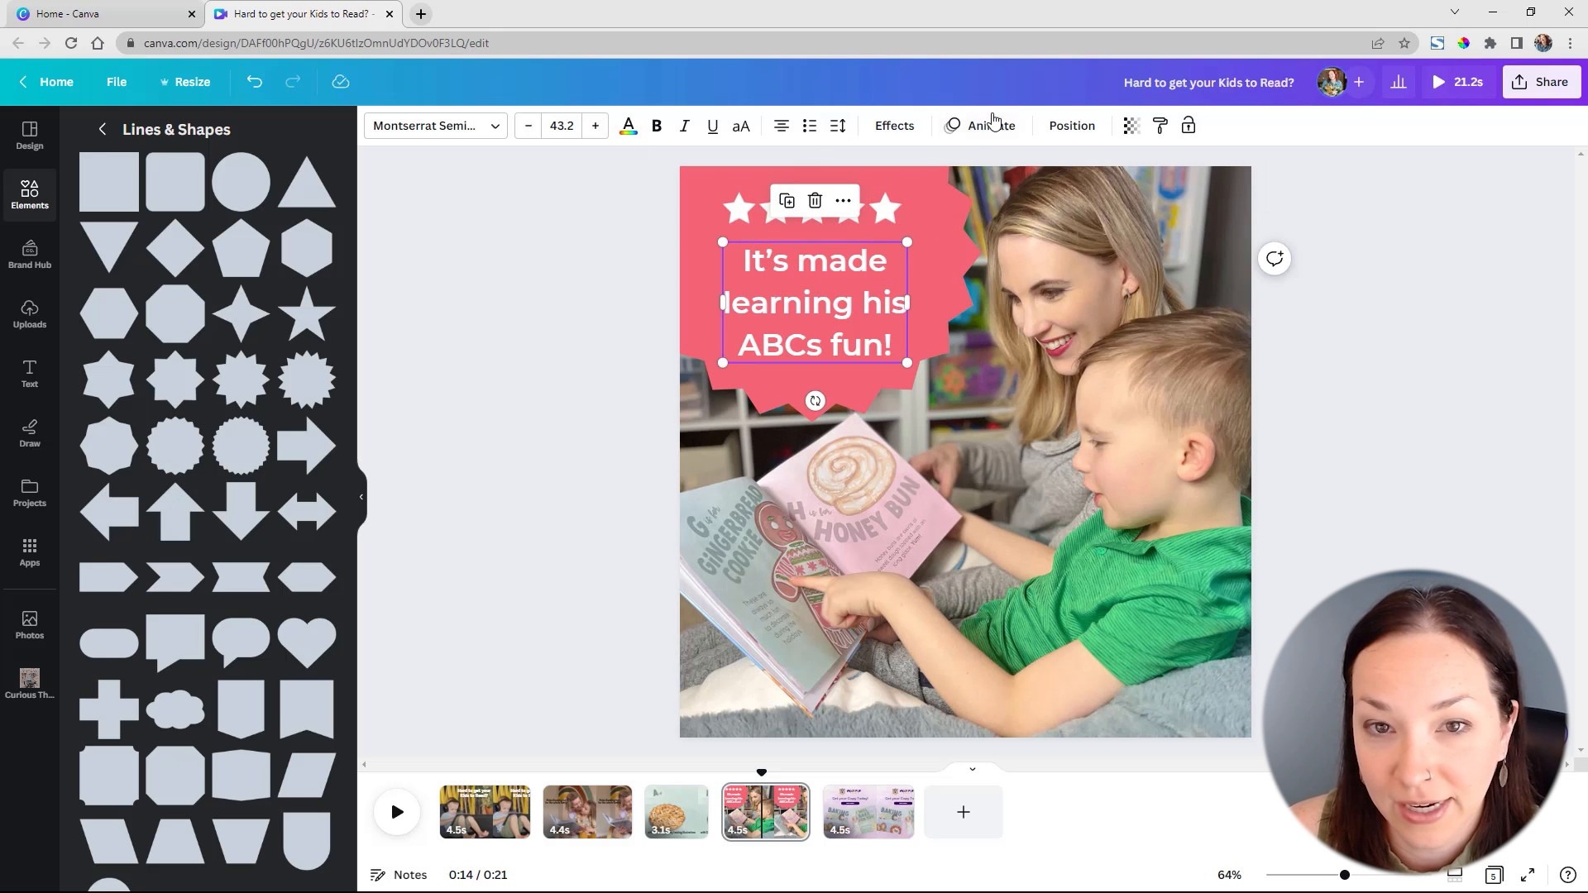
click(993, 129)
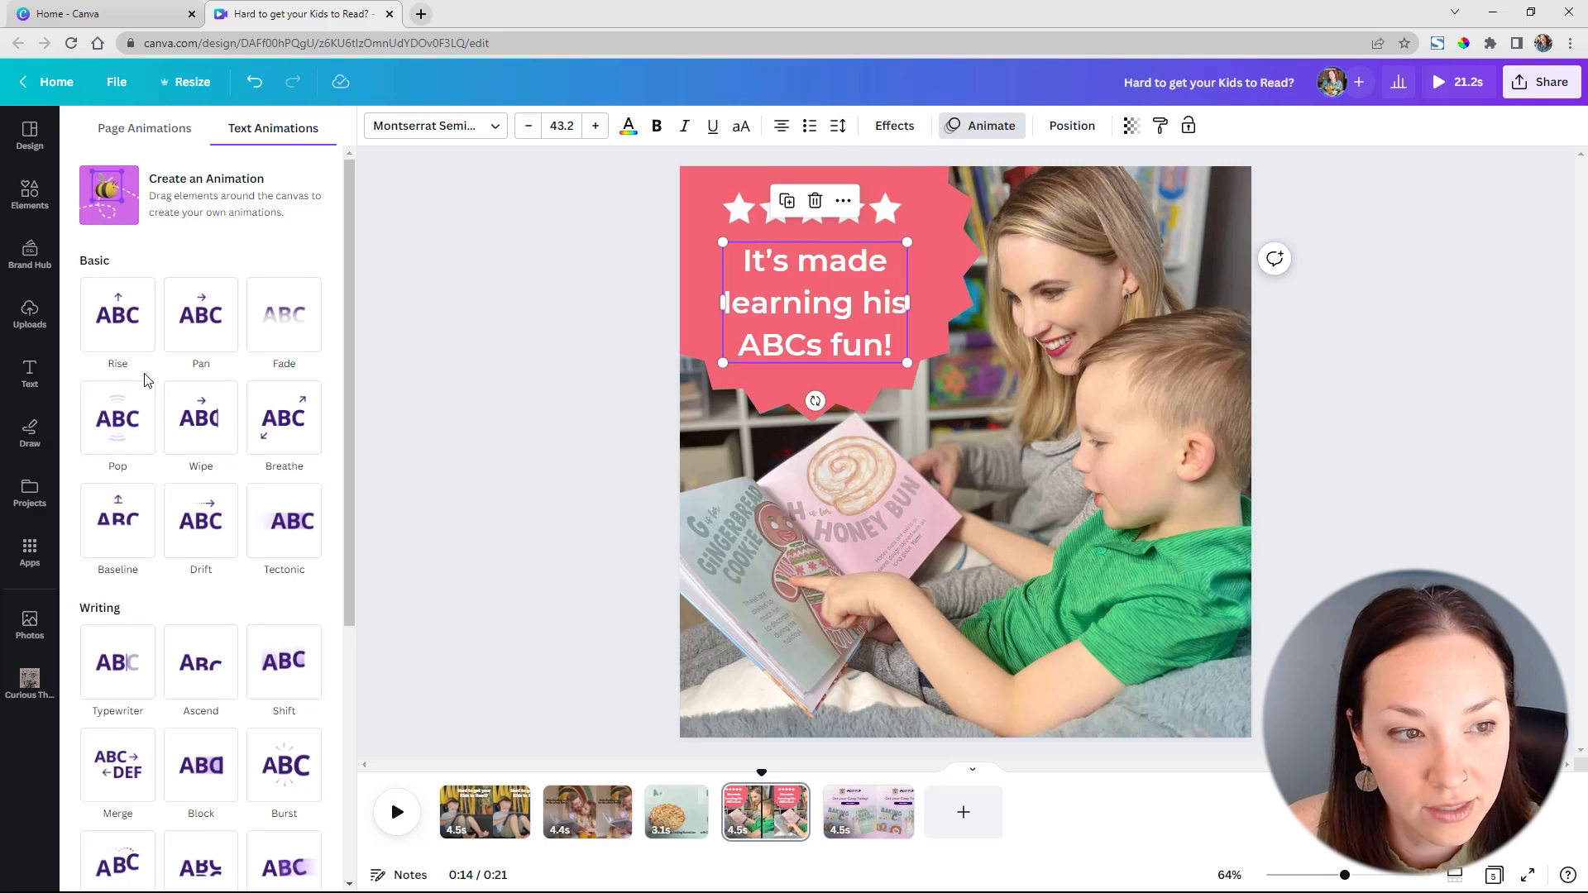
click(289, 331)
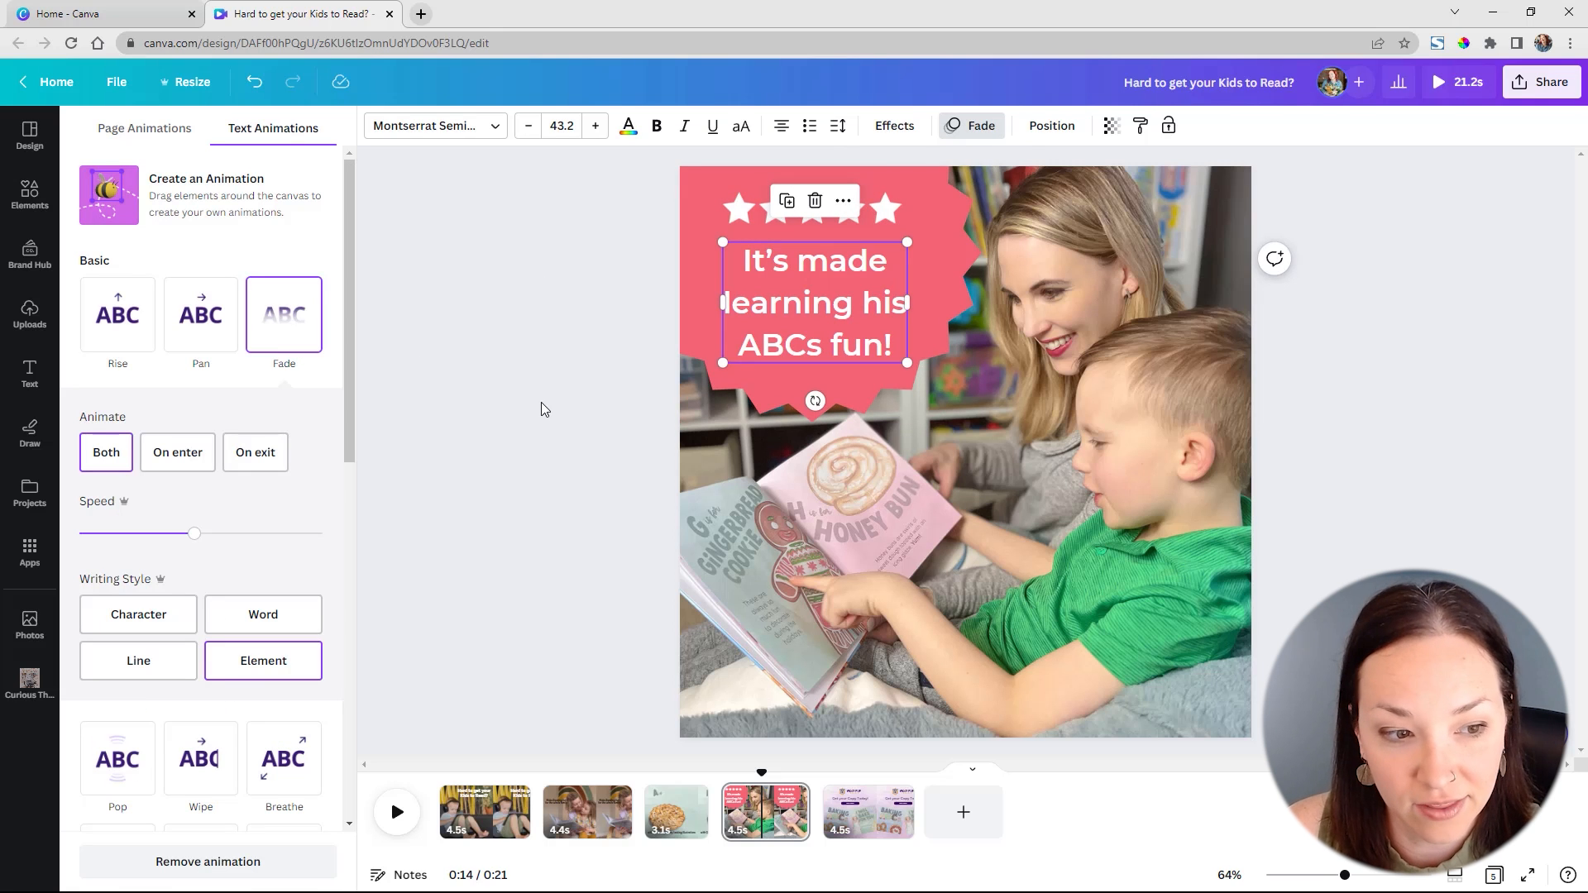
drag(163, 535, 275, 540)
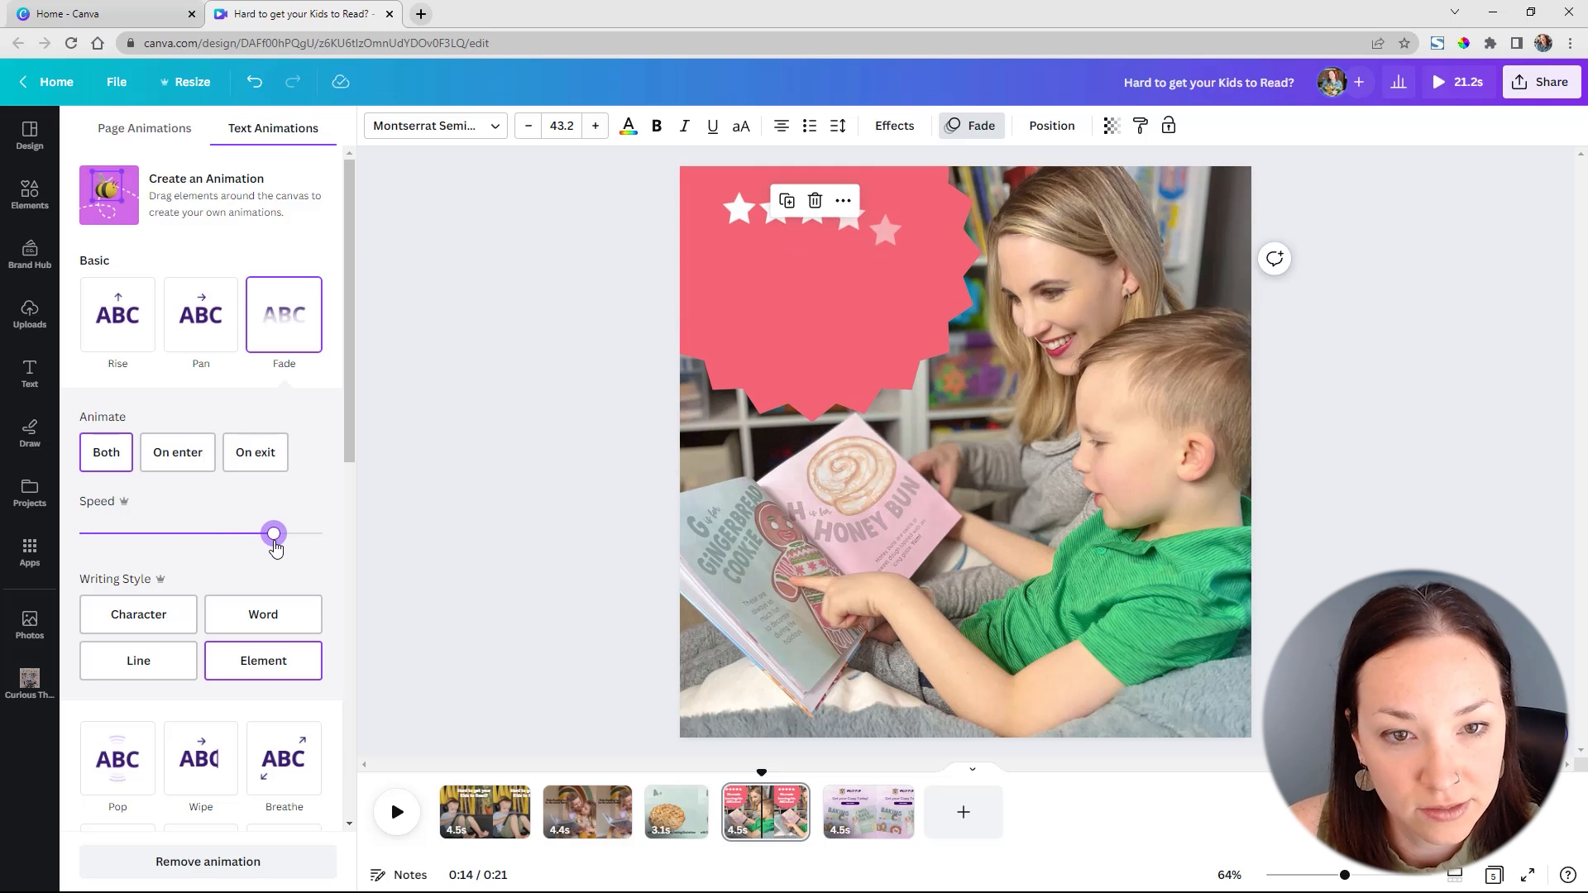
click(932, 565)
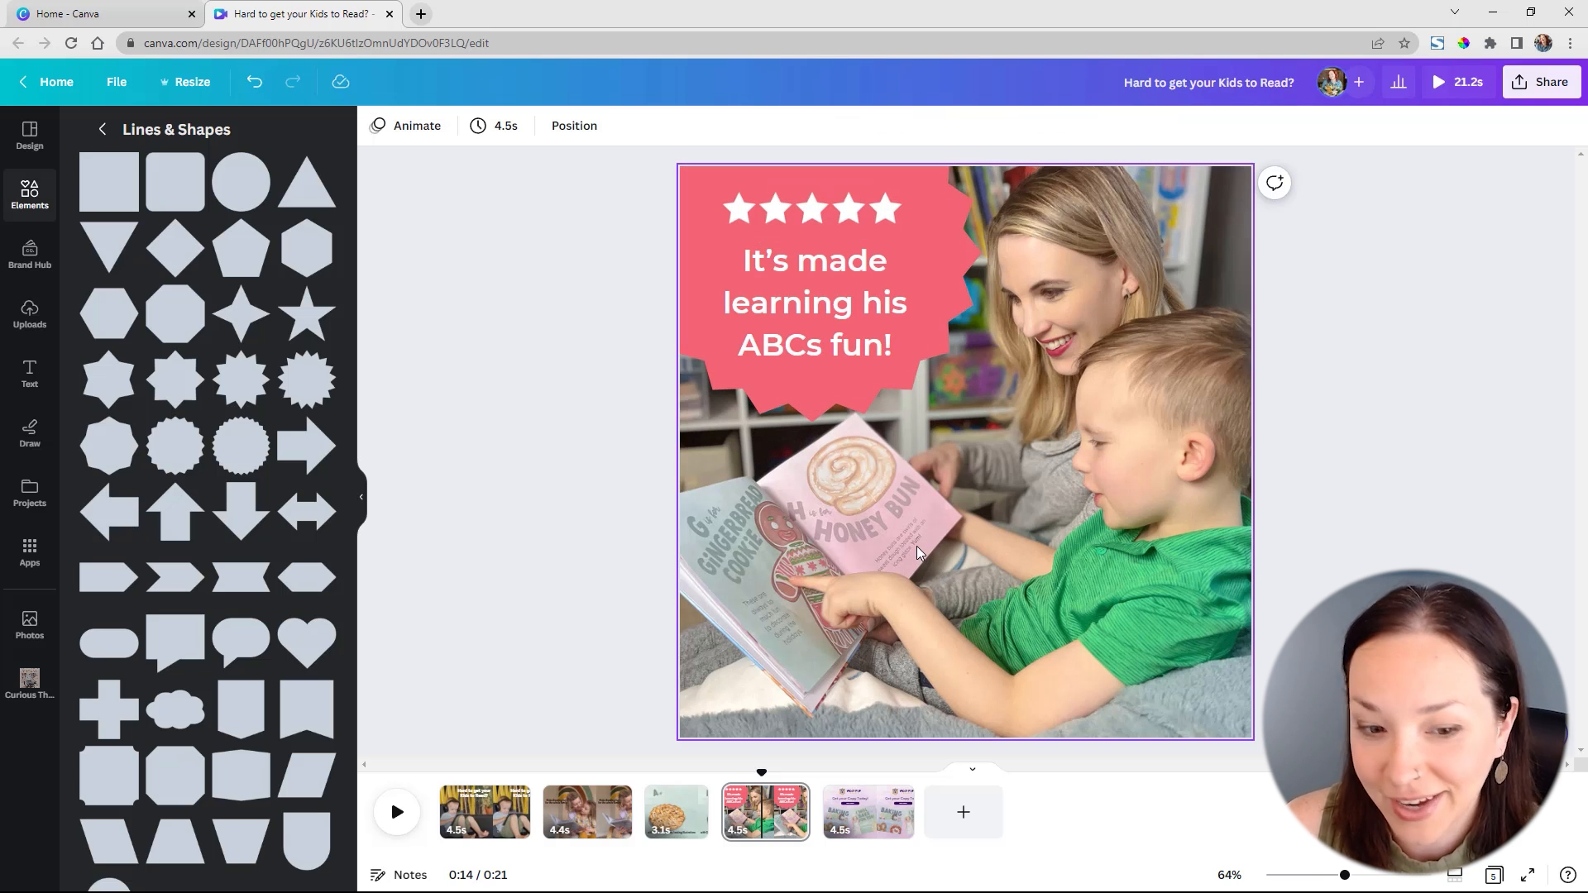
- Set the caption on the third page, with the pie video, to Montserrat Semi-Bold
click(678, 825)
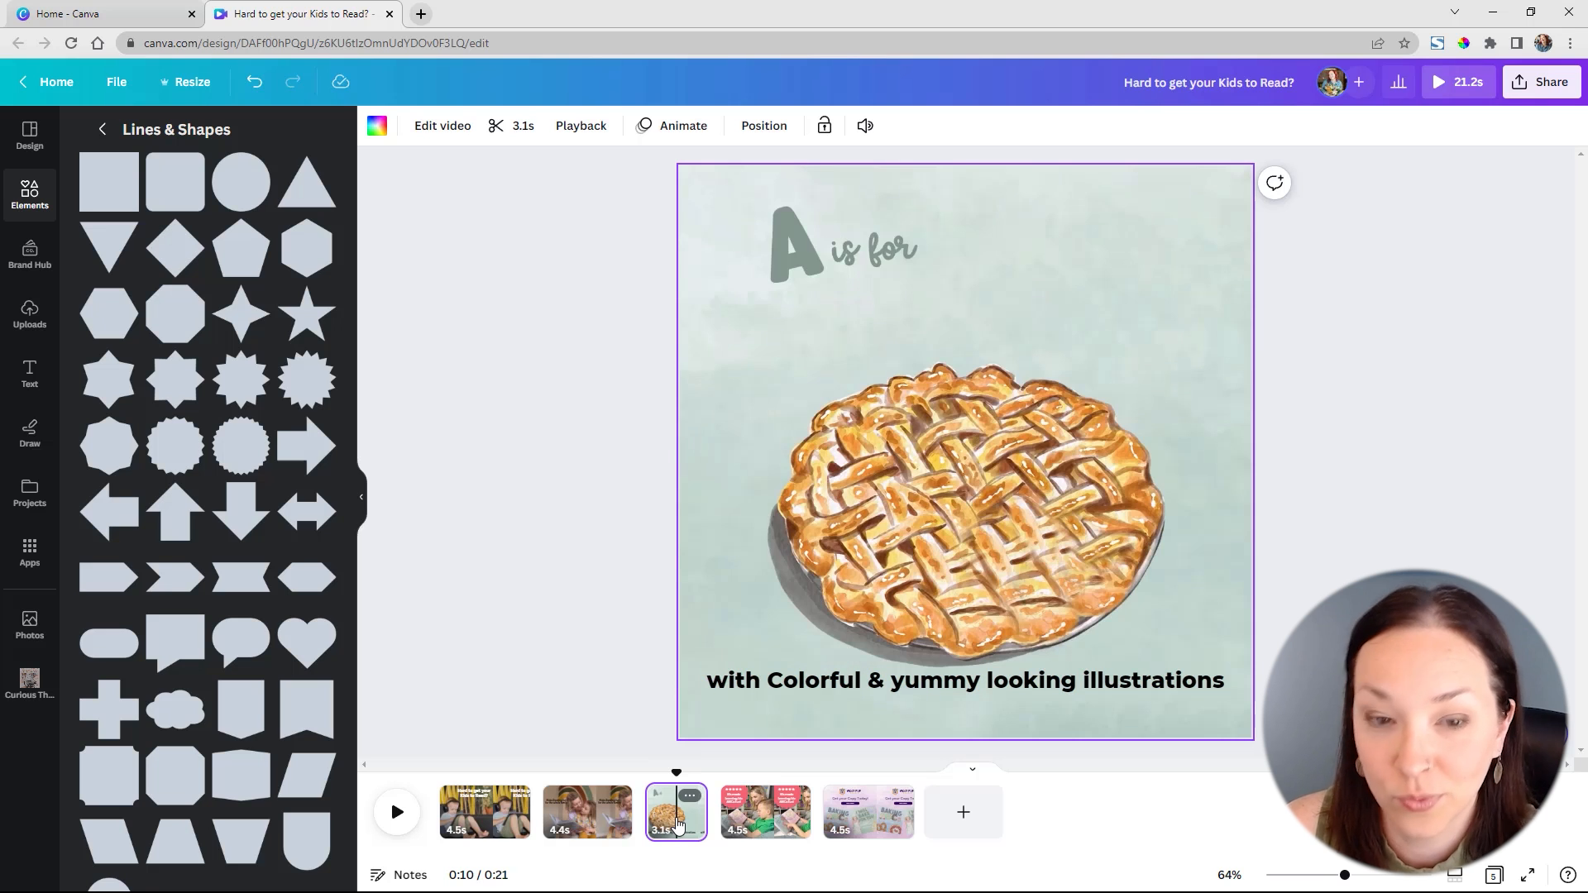
click(962, 691)
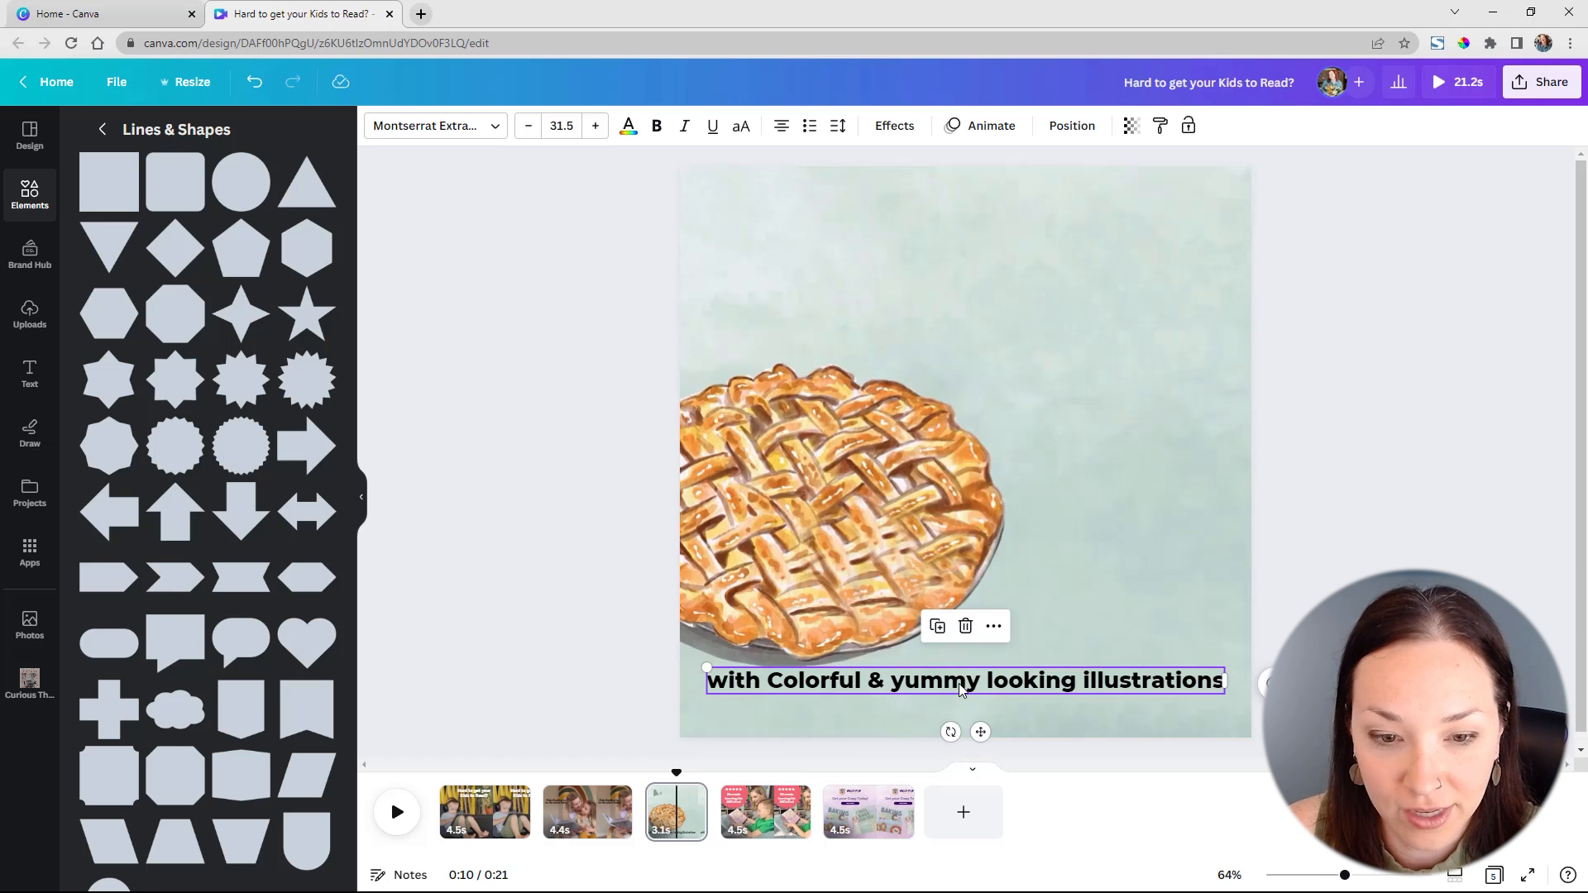
click(496, 128)
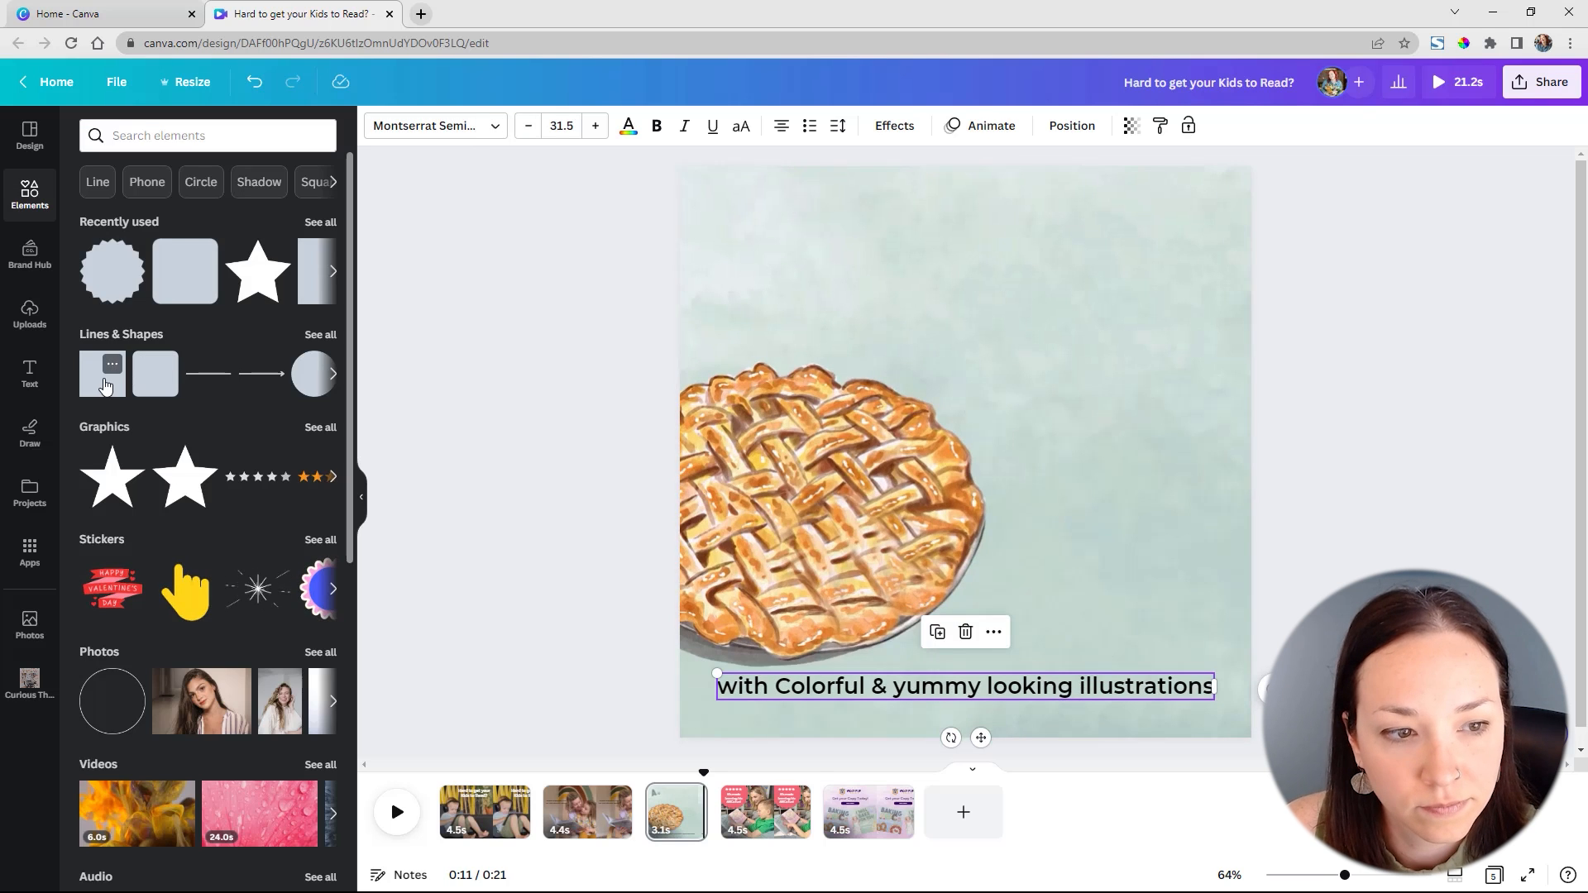
- Add a square shape to the pie page, stretch it into a wide, low rectangle and place it behind the caption
drag(109, 378, 882, 685)
drag(859, 752, 859, 643)
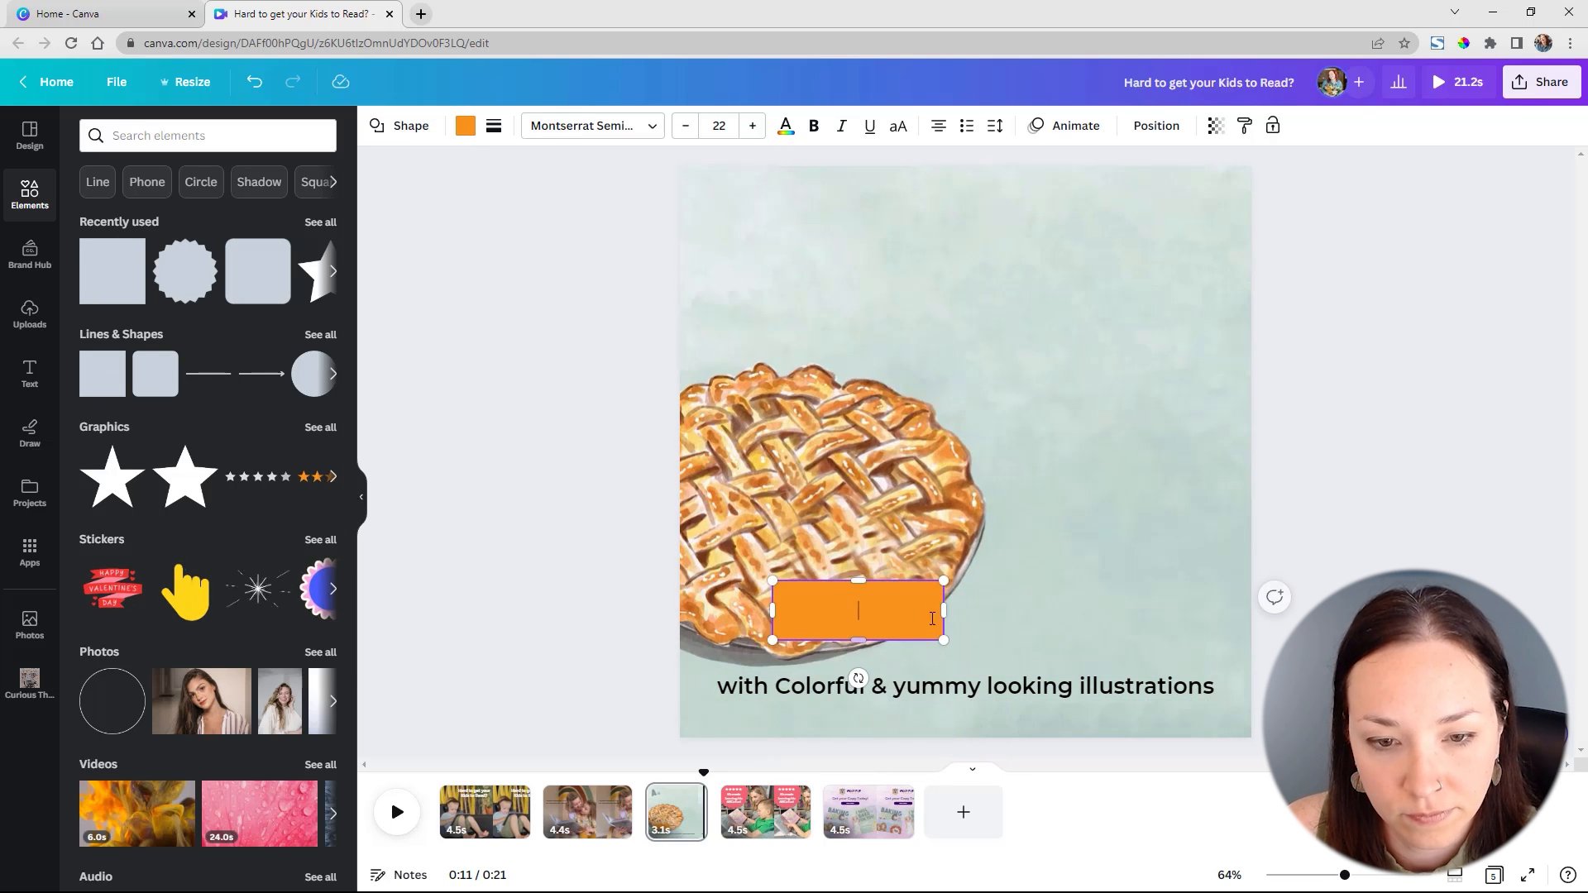
drag(944, 612, 1216, 611)
drag(995, 581, 994, 567)
drag(910, 588, 873, 656)
- Break the pie page's caption into two capitalized lines, "With Colorful & Yummy" and "Looking Illustrations"
click(986, 685)
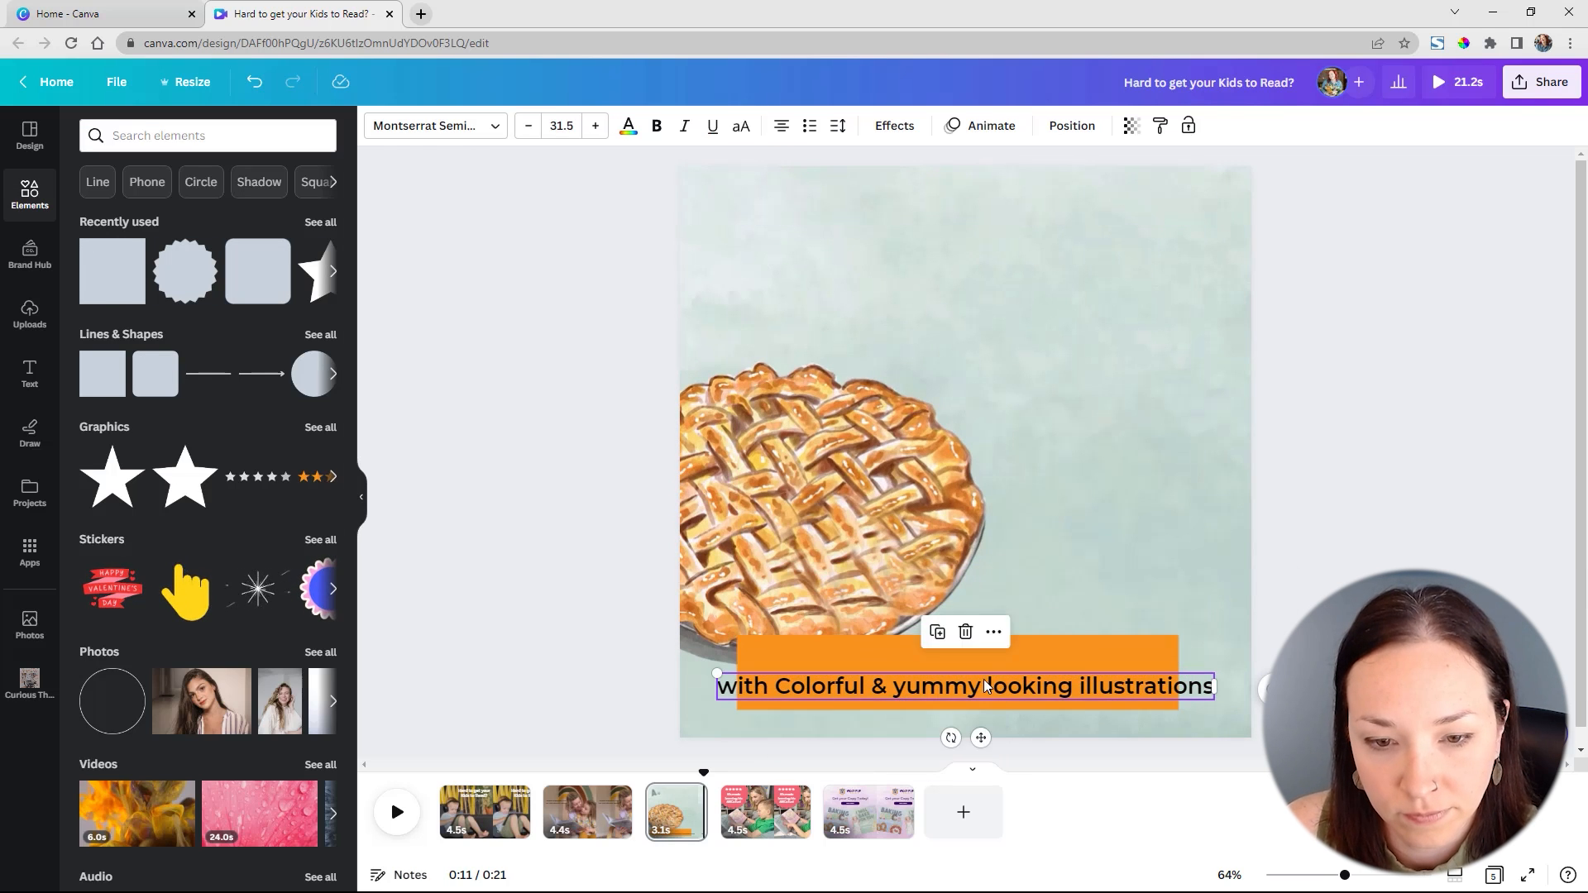
click(987, 686)
key(Return)
mouse_move(976, 672)
mouse_down()
mouse_move(968, 646)
mouse_move(1003, 657)
mouse_up()
text(Y)
drag(853, 688, 846, 689)
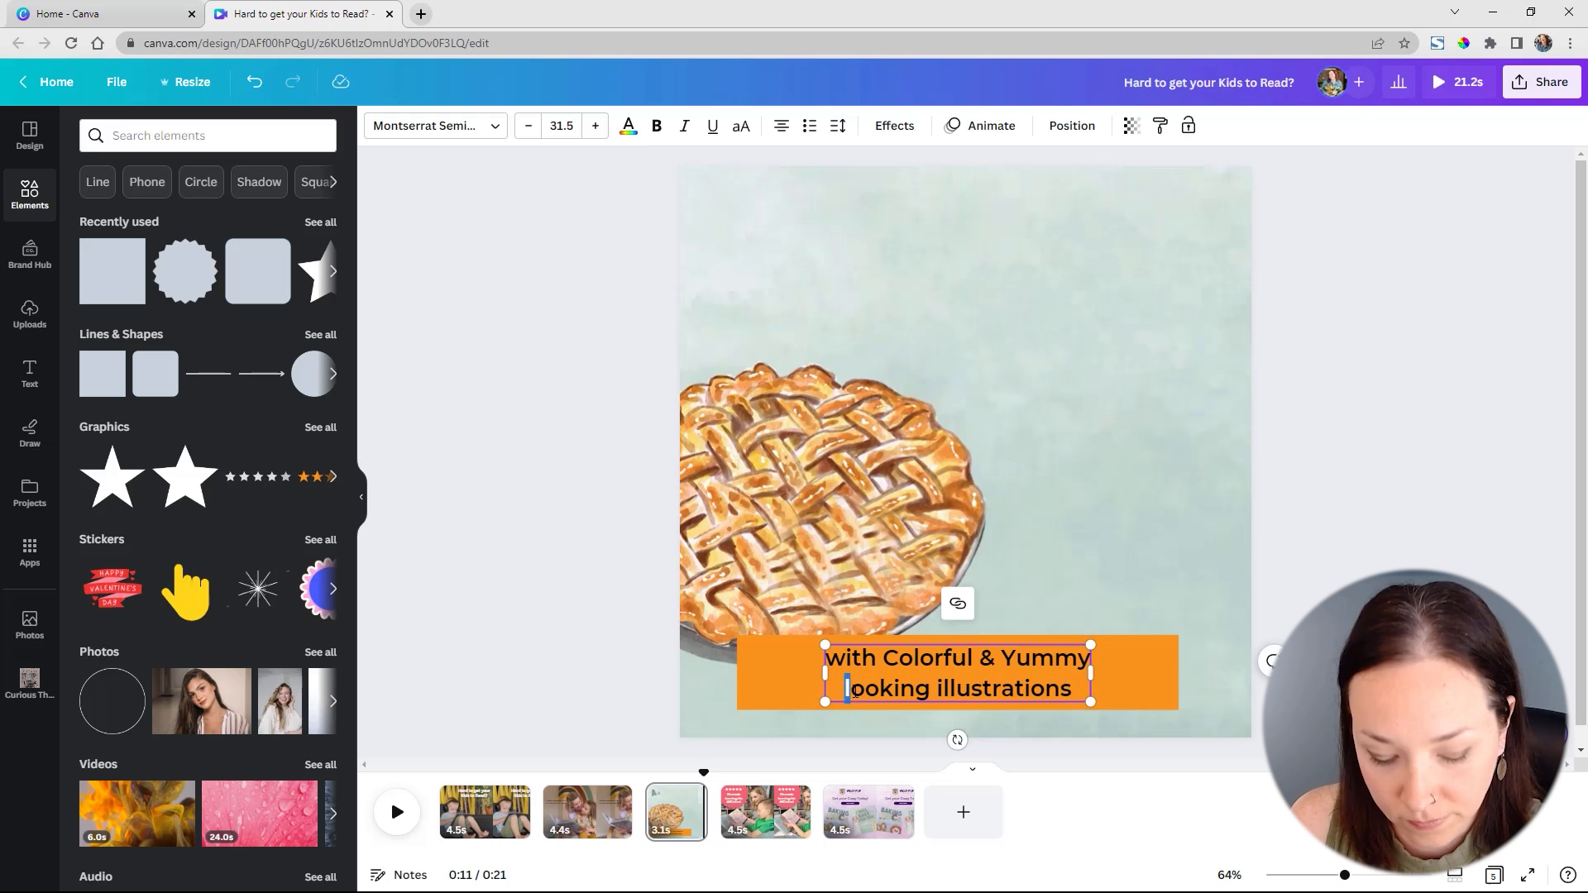
text(L)
drag(948, 687, 943, 686)
text(I)
text(W)
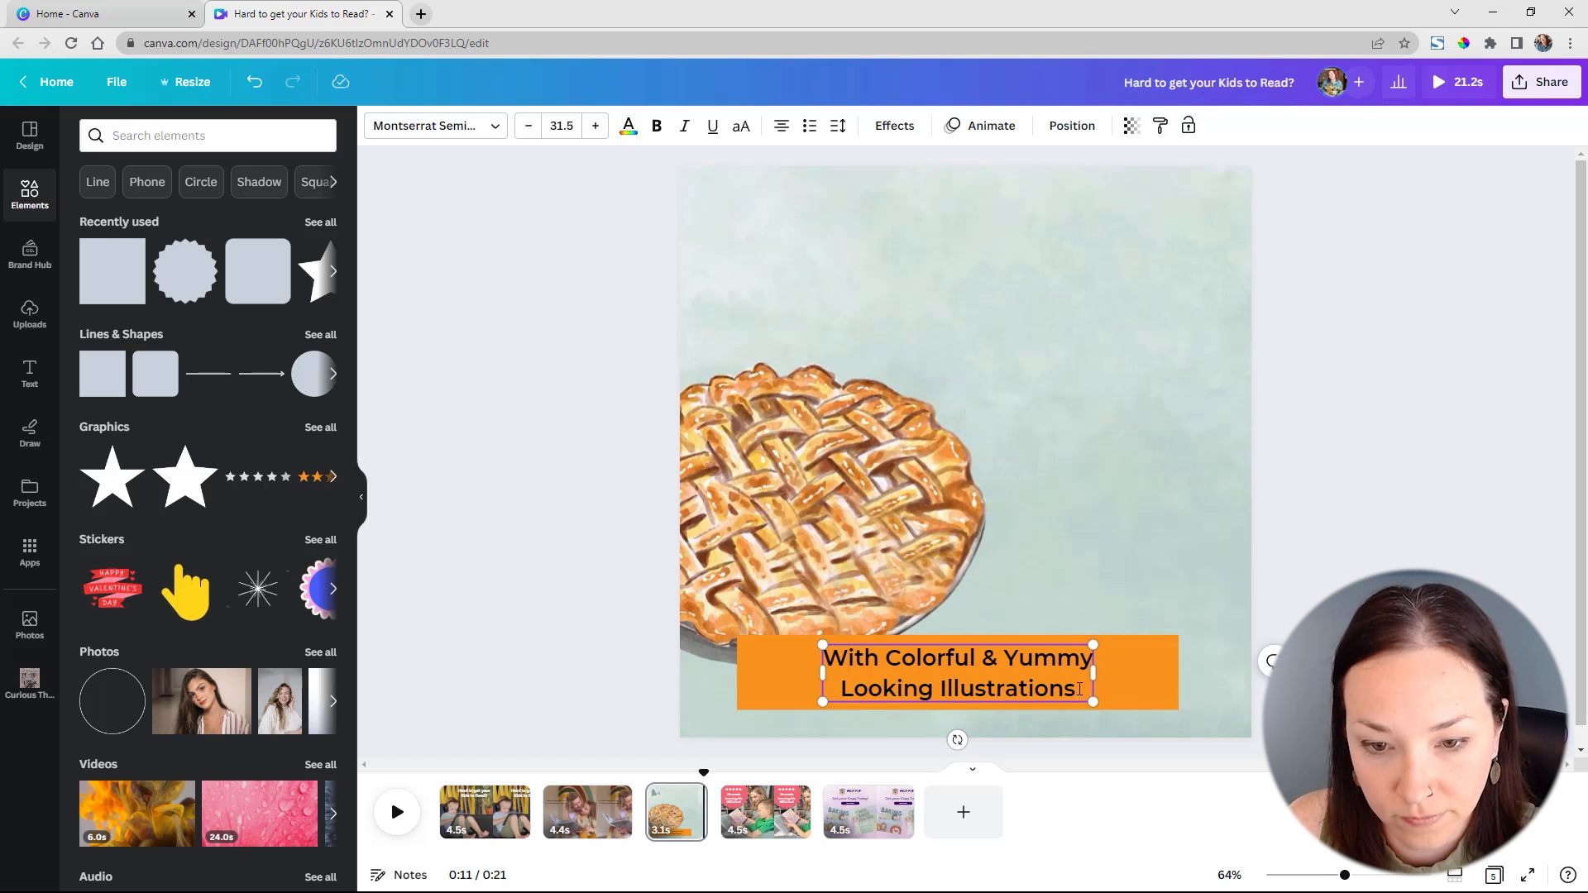
- Color the rectangle behind the pie page's caption white and the caption text dark purple from the brand palette
click(1129, 685)
click(464, 125)
click(231, 396)
click(966, 680)
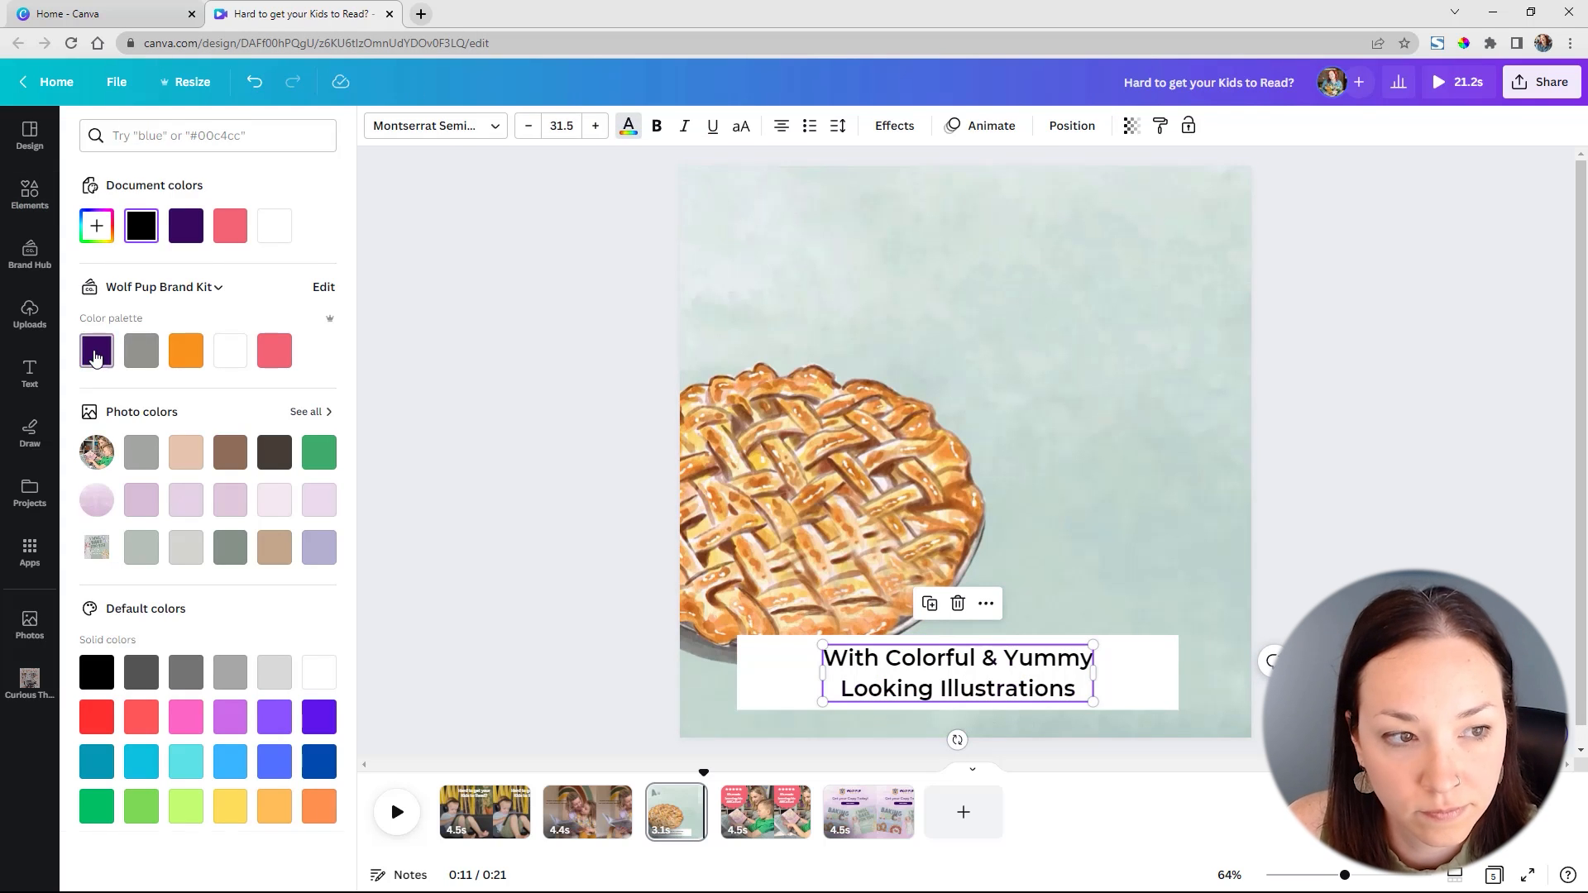
- Apply the Pop animation to the caption on the pie page
click(769, 688)
click(1067, 126)
key(Tab)
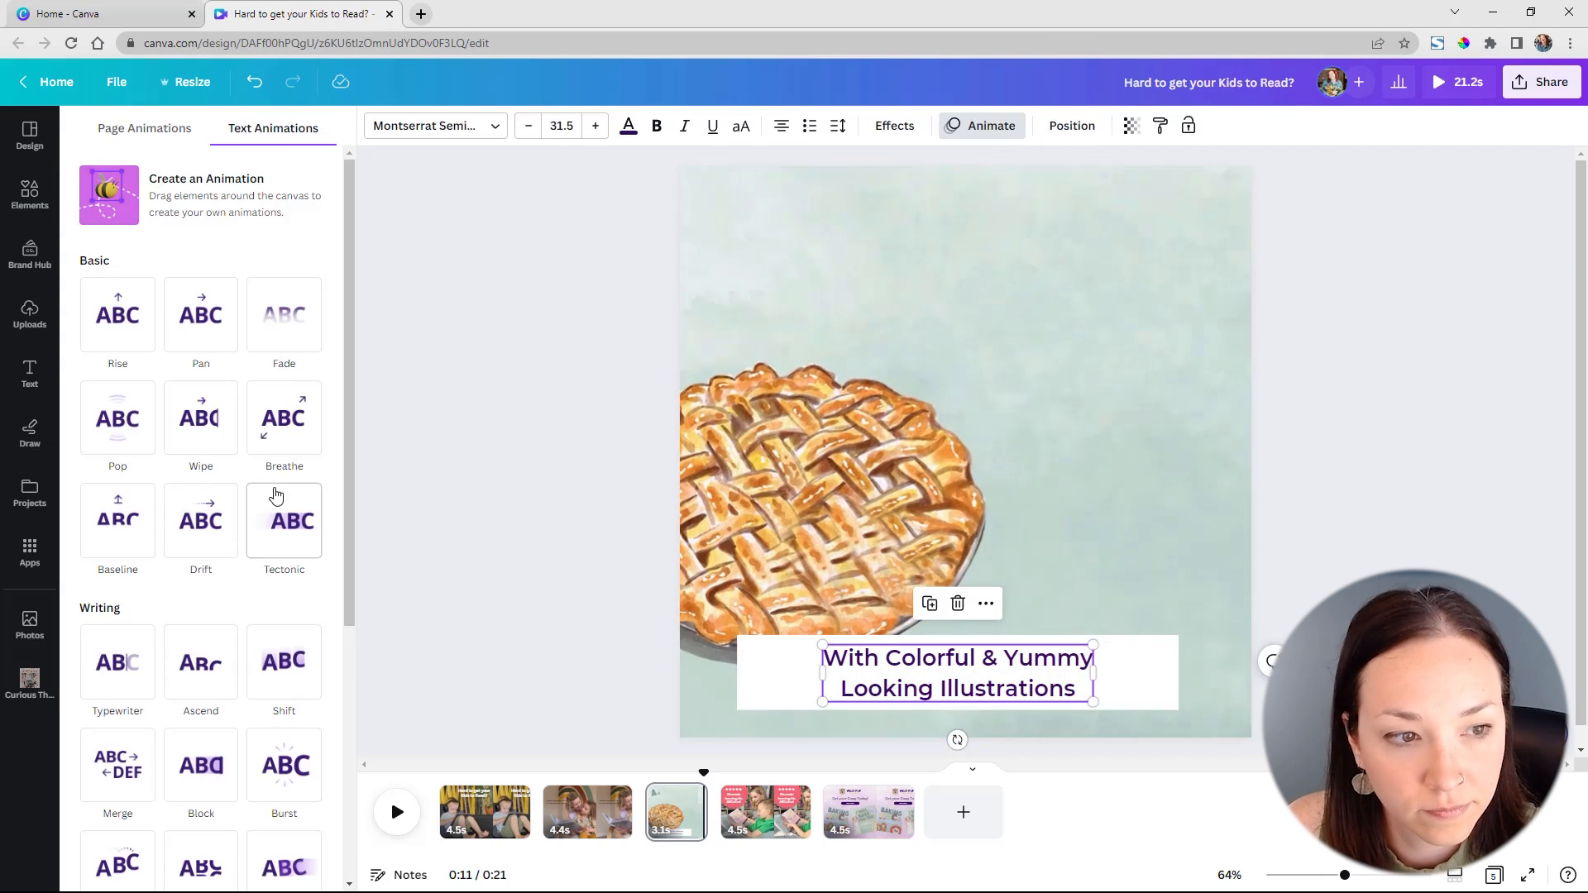
click(117, 418)
- Paste the starburst badge onto the second page, move it into the upper left corner and send it behind the heading
click(589, 813)
key(ctrl+v)
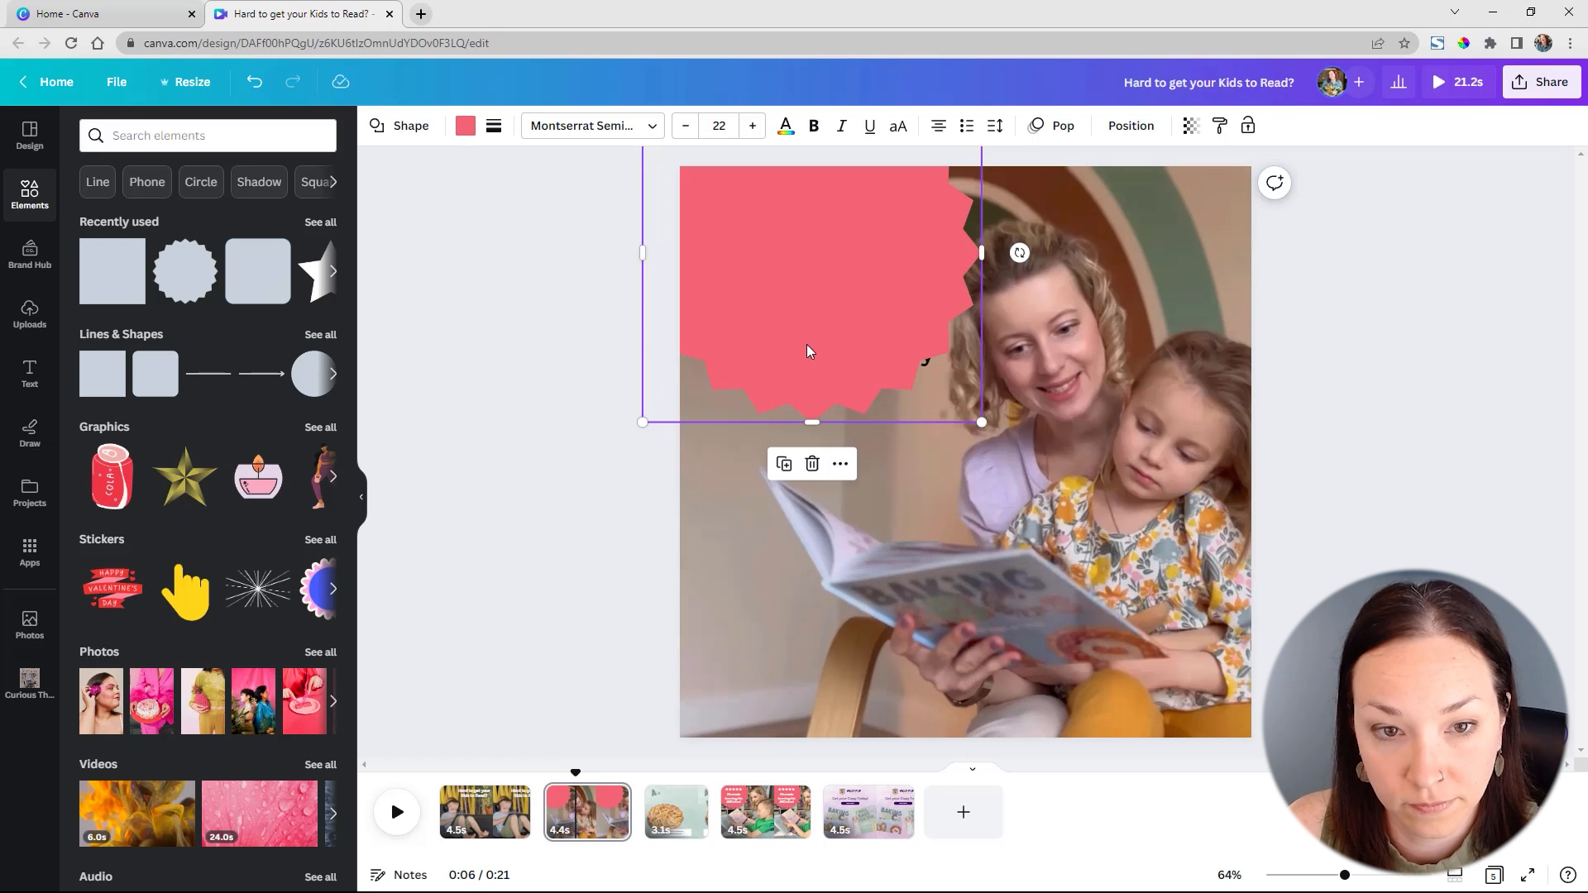
drag(846, 332, 780, 264)
right_click(806, 312)
mouse_move(919, 512)
click(1097, 586)
click(780, 356)
- Break the second page's heading into three capitalized lines: "Make Reading", "Fun for the" and "Whole Family"
click(886, 233)
drag(892, 231, 884, 231)
text(F)
key(Left)
key(Return)
click(703, 292)
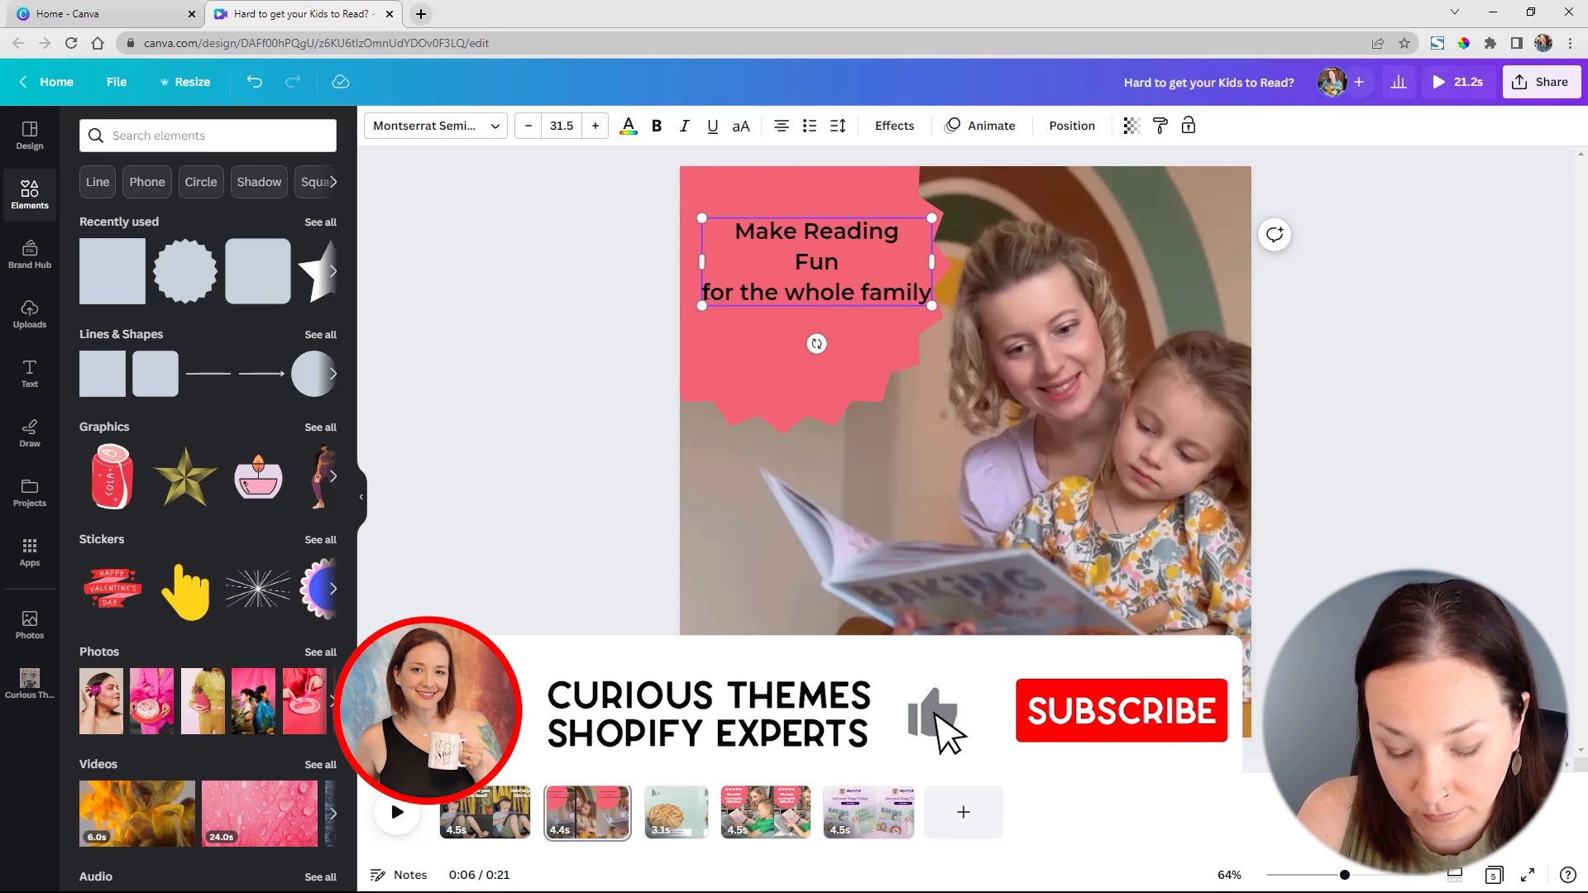
key(BackSpace)
click(850, 262)
key(Return)
text(W)
drag(743, 294, 830, 294)
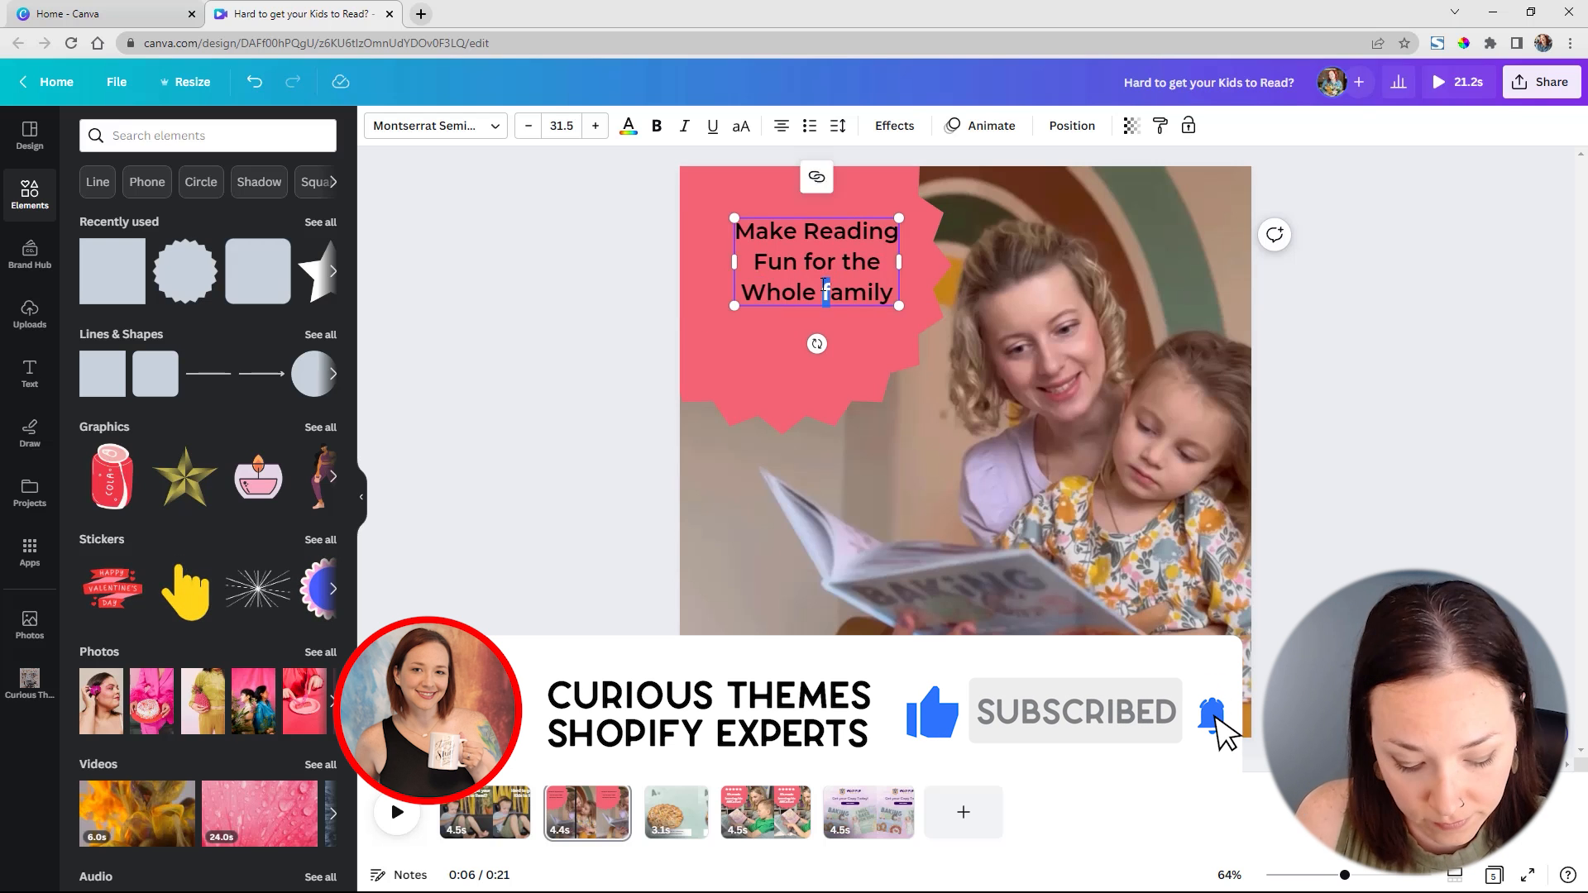
text(F)
- Enlarge the second page's heading to font size 38.2, shrink the badge slightly and center the heading on it
drag(734, 306, 698, 325)
drag(795, 219, 799, 211)
click(777, 364)
drag(613, 435, 674, 372)
drag(807, 351, 786, 377)
drag(801, 264, 793, 260)
- Color the second page's heading white and its starburst badge dark purple from the brand palette
click(628, 125)
click(230, 358)
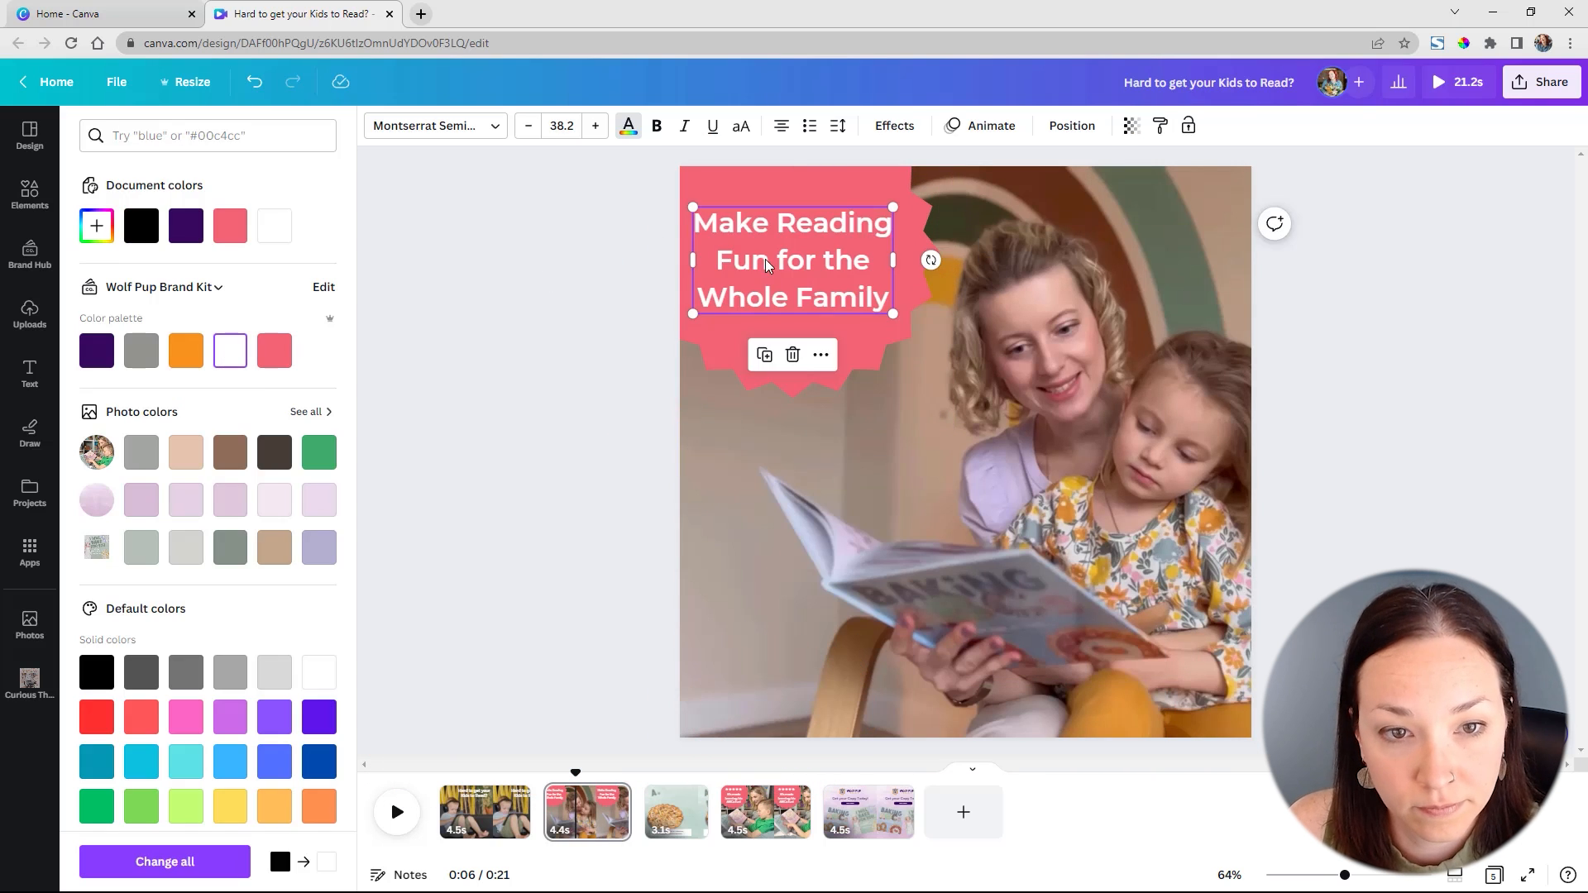
click(606, 312)
click(773, 384)
click(465, 126)
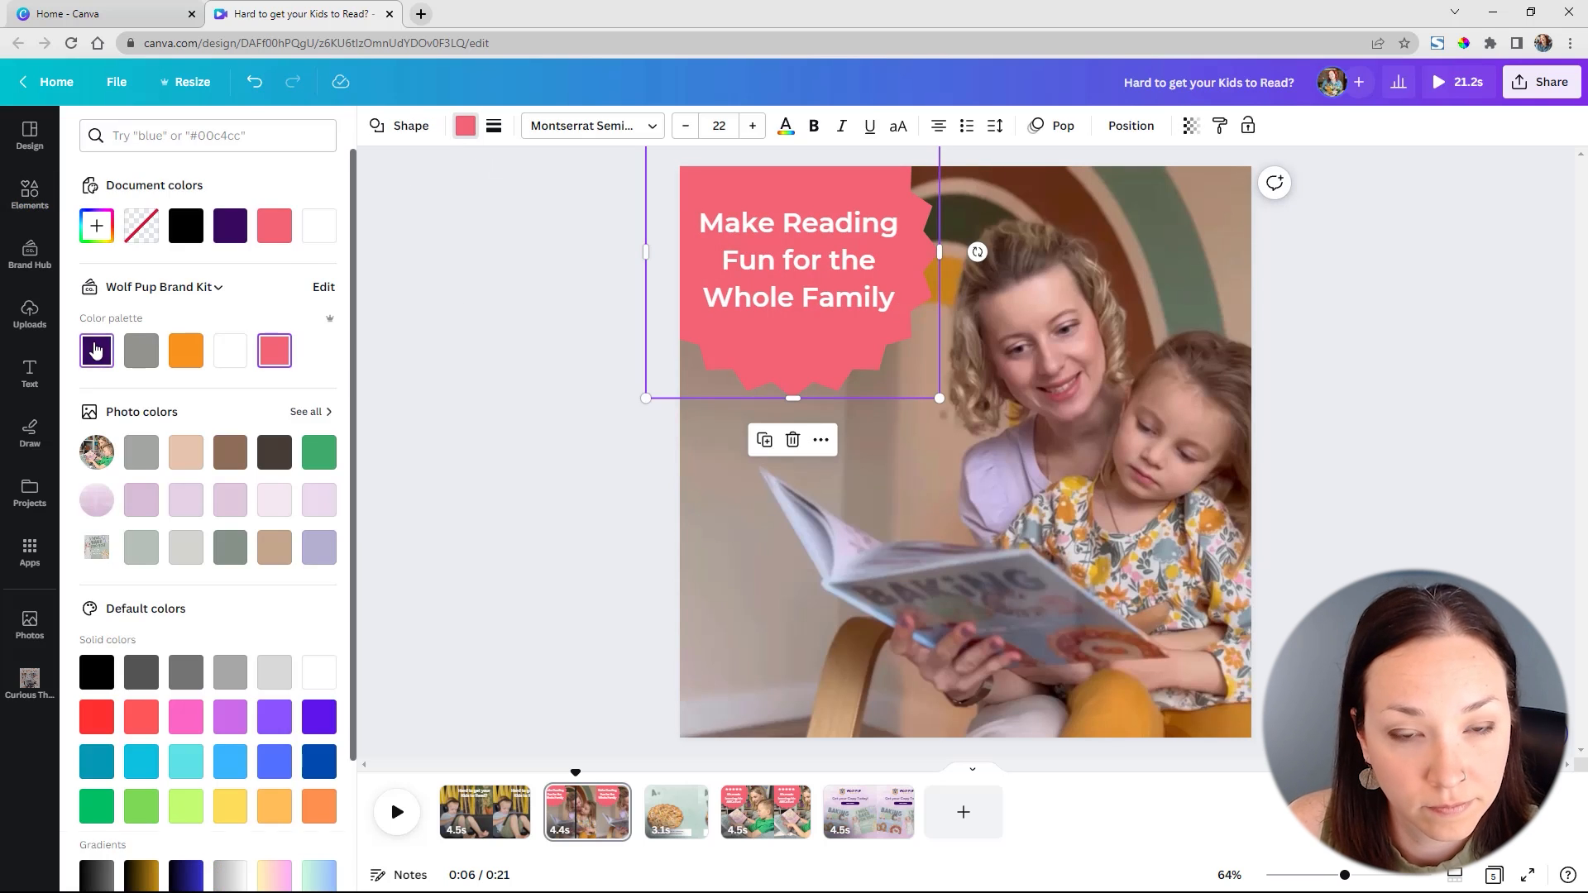
click(98, 351)
- Apply the Bounce writing animation to the "Make Reading Fun for the Whole Family" heading
click(798, 261)
click(982, 126)
scroll(122, 616, down, 3)
click(122, 616)
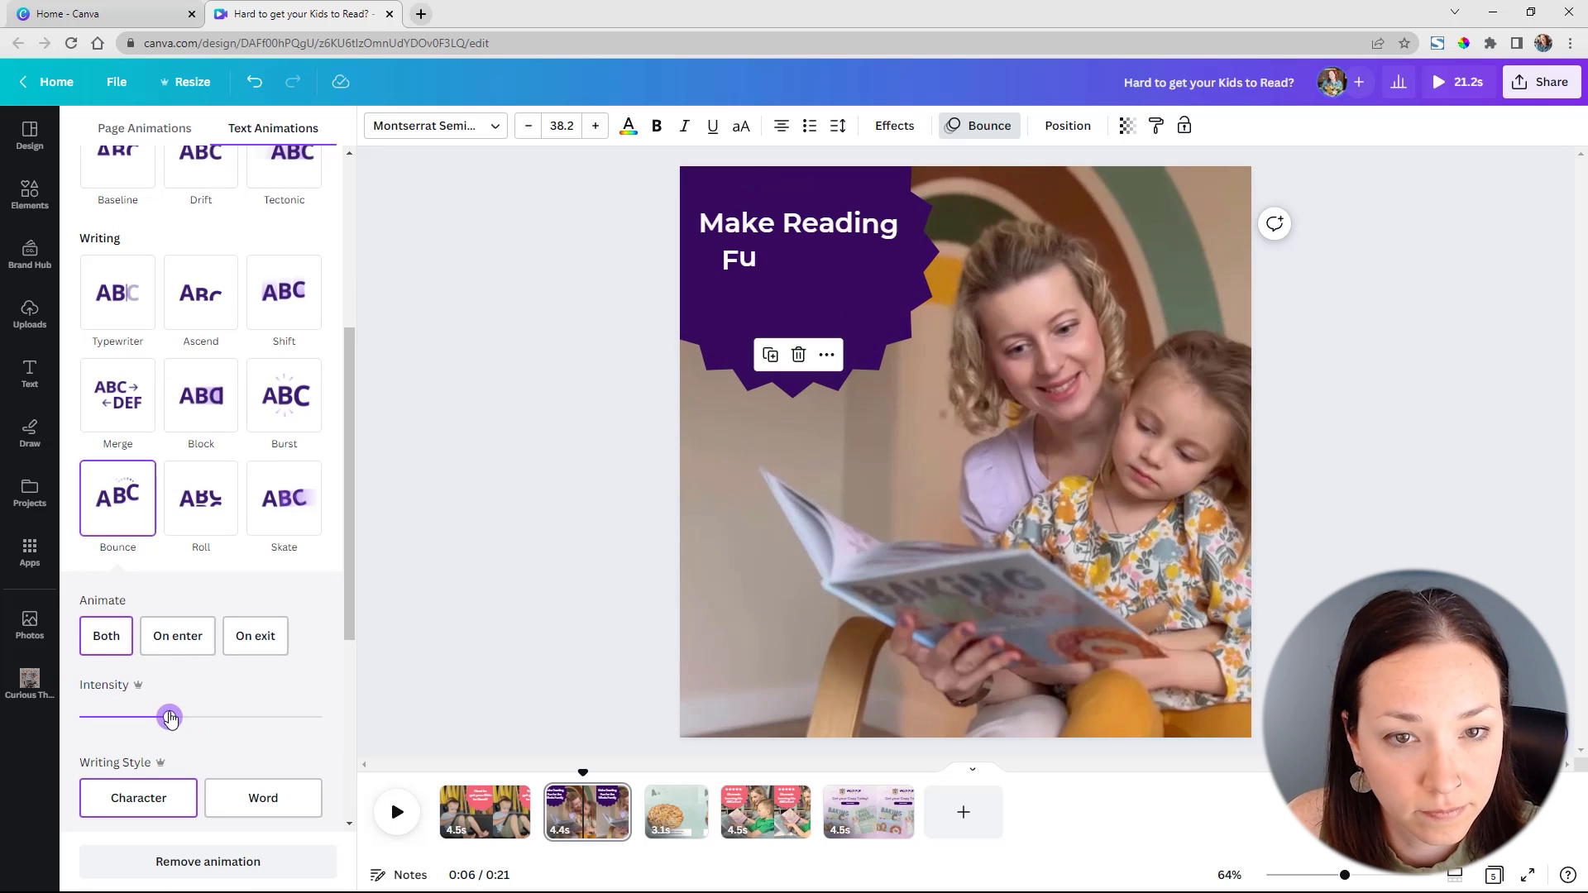
- Add a starburst badge to the first page and layer it behind the "Hard to get your Kids to Read?" heading
click(494, 806)
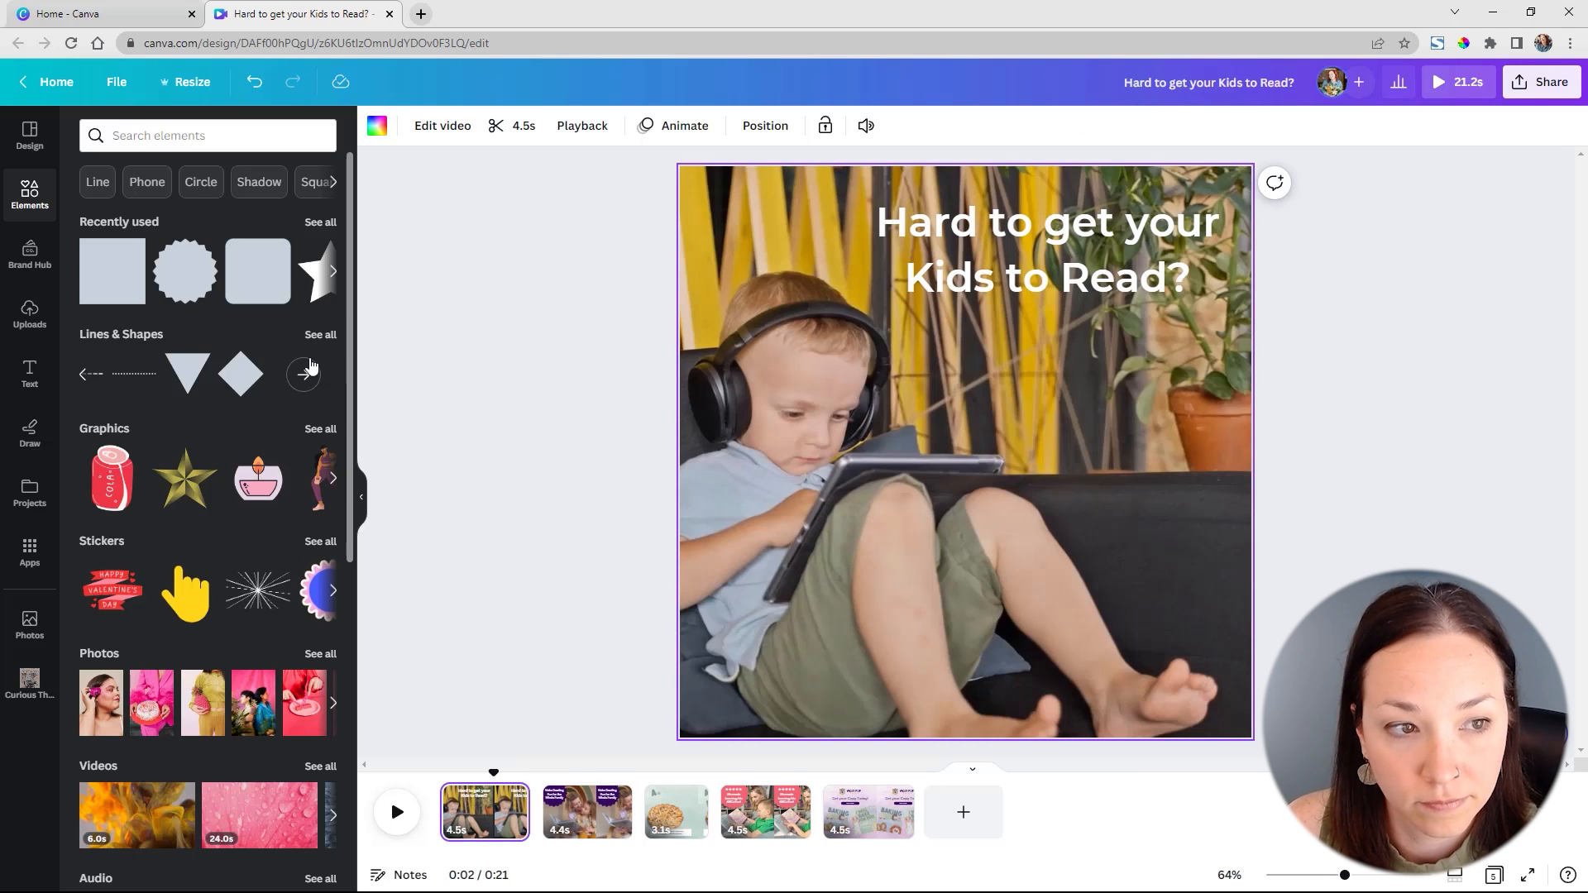
click(186, 282)
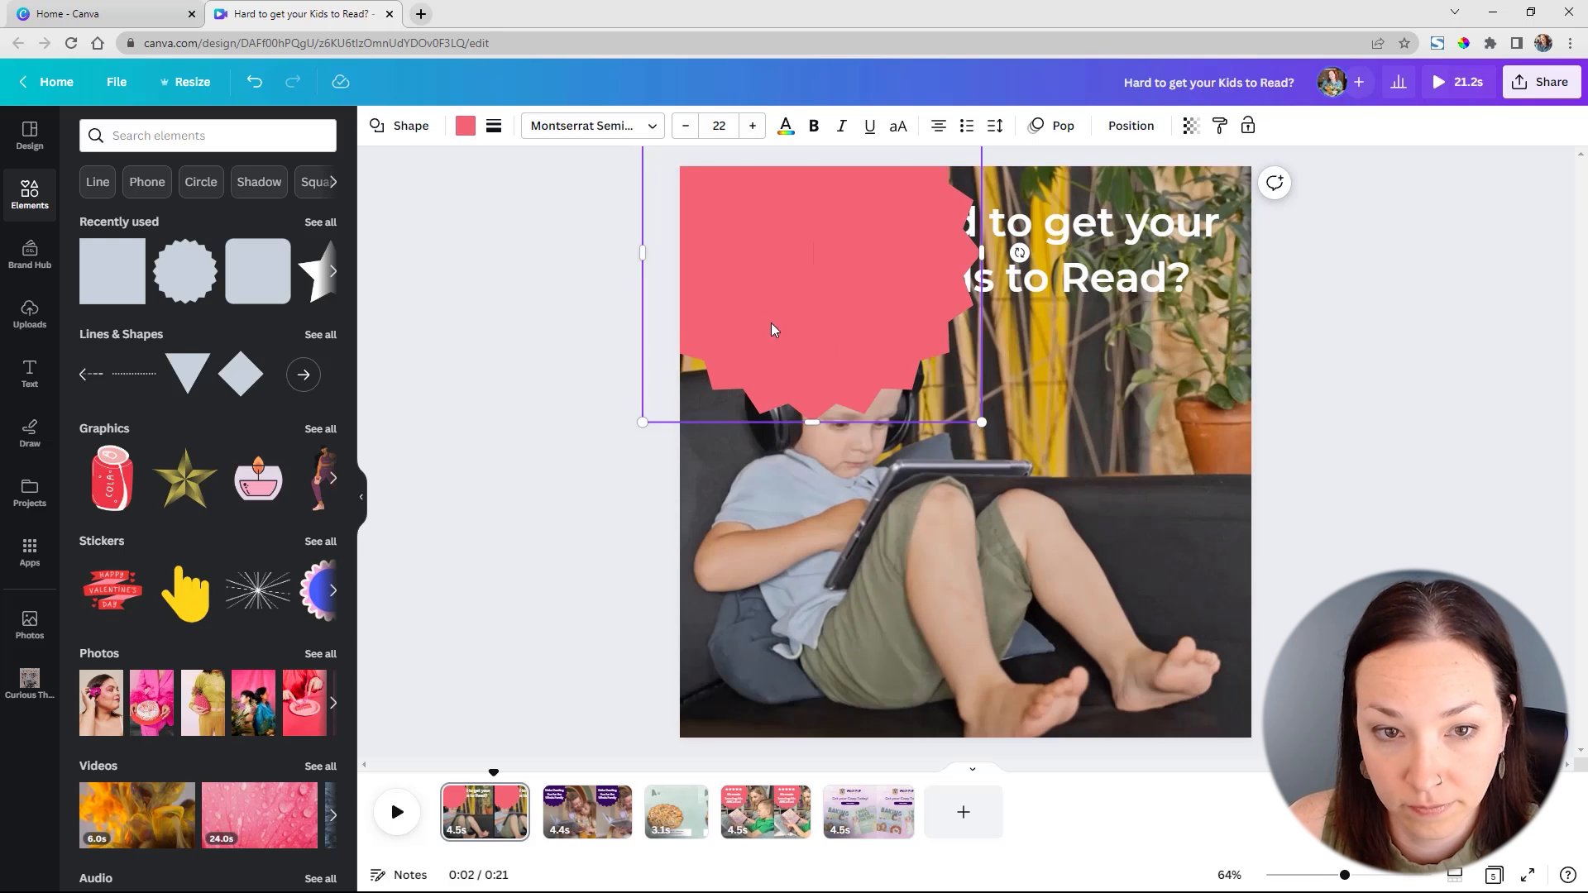
drag(722, 359, 1040, 384)
right_click(1186, 367)
mouse_move(1245, 573)
click(1116, 638)
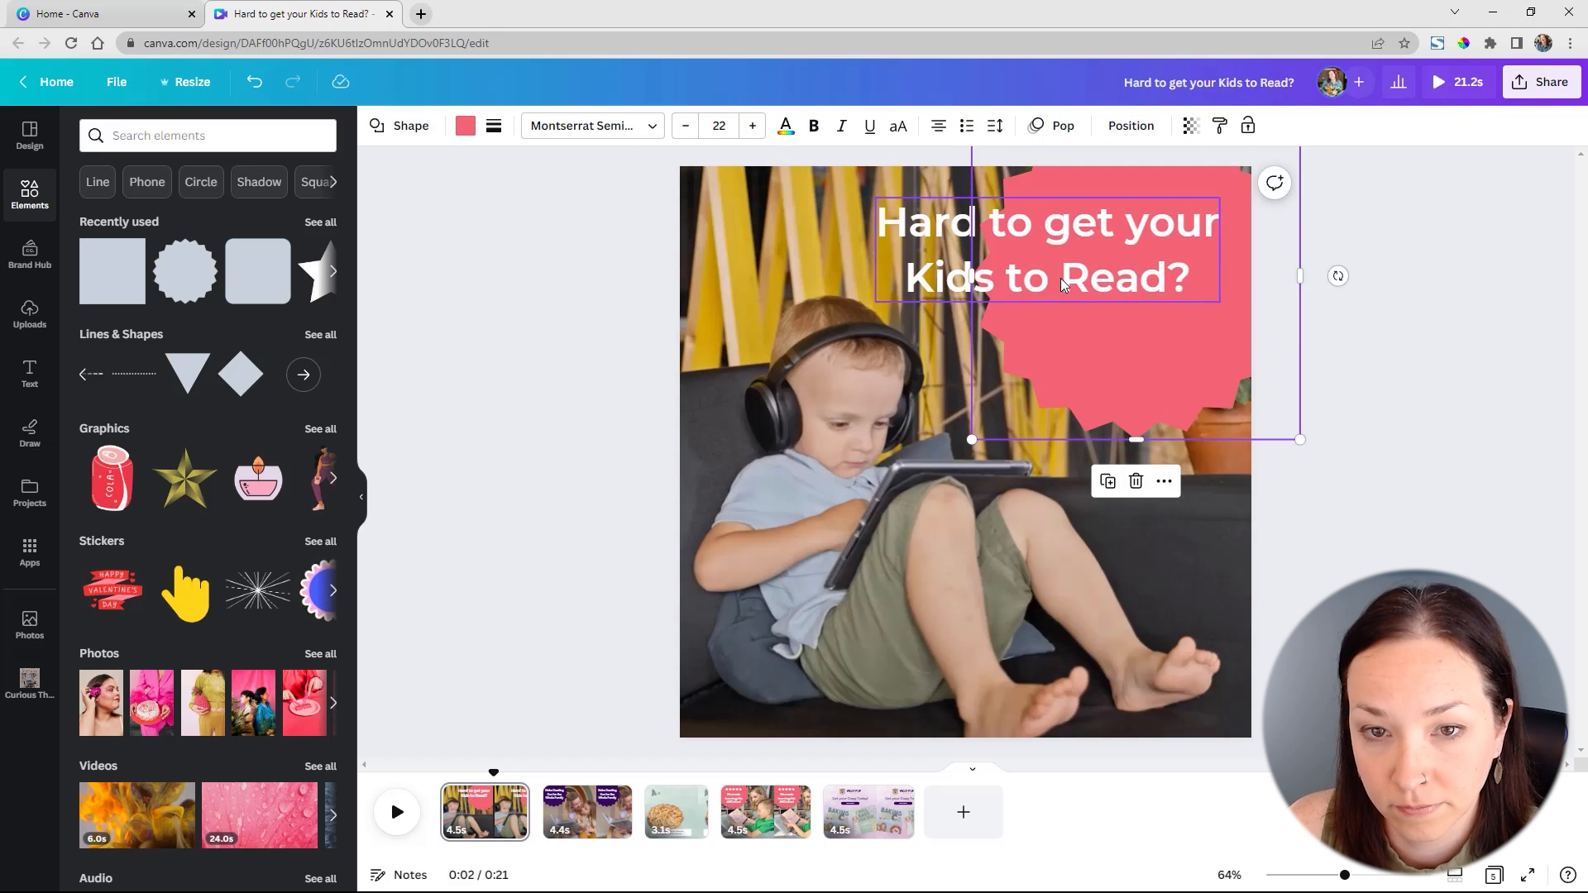
- Shrink the first page's heading to font size 43.3, enlarge the badge slightly and position the heading over it
drag(1108, 273, 1168, 312)
drag(1282, 341, 1196, 316)
drag(1078, 268, 1146, 255)
drag(1117, 358, 1106, 365)
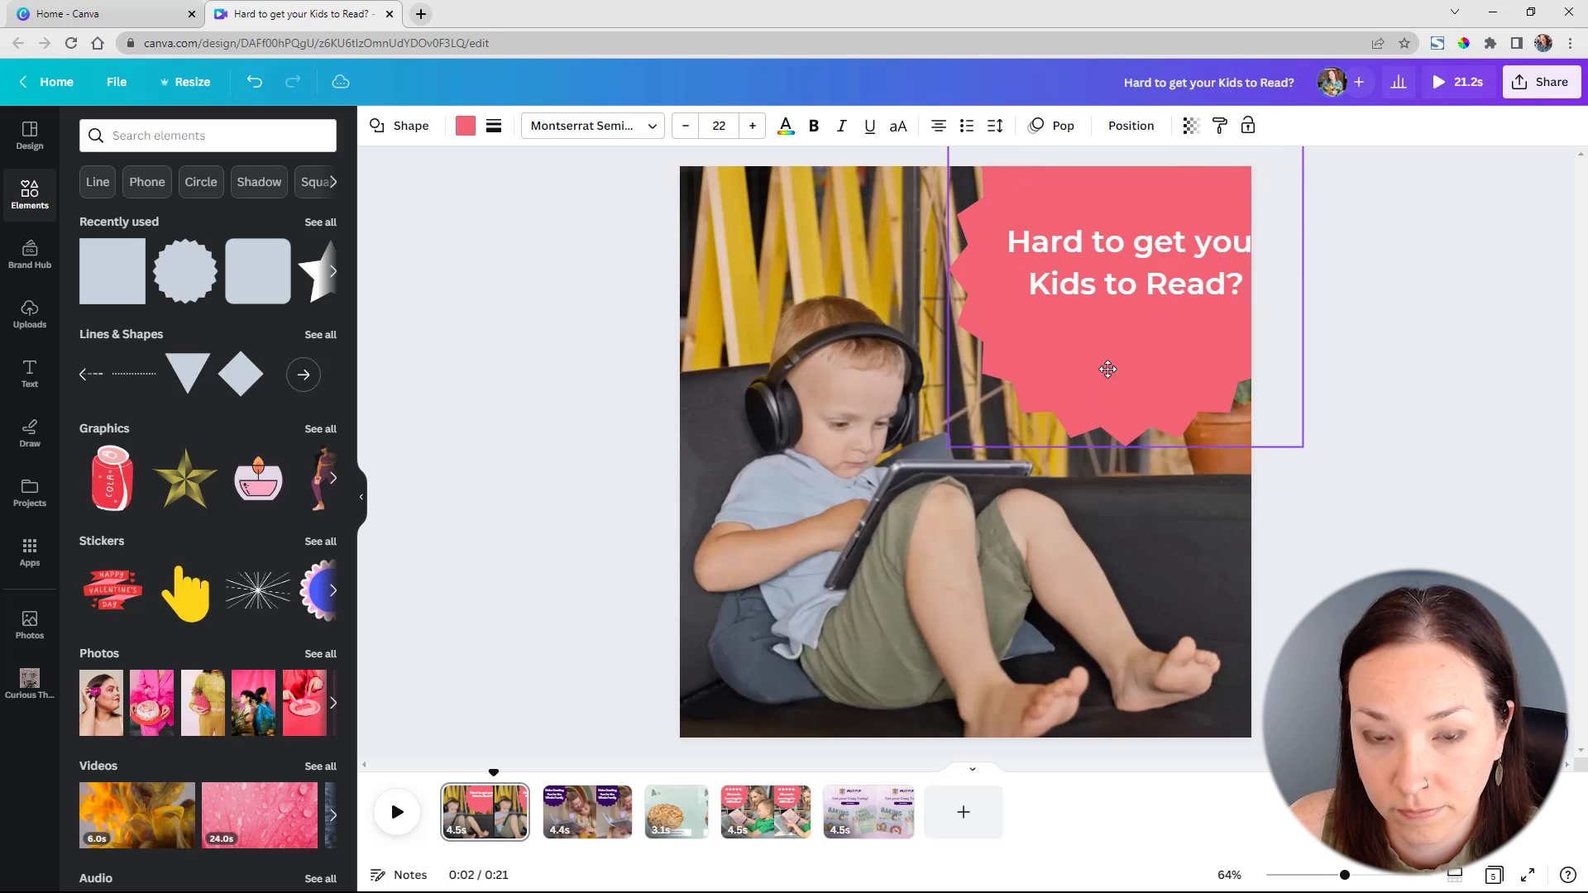
drag(1135, 256, 1125, 243)
- Break the first page's heading into "Hard to", "get your Kids" and "to Read?", and enlarge it to font size 49.2
click(1177, 229)
key(Delete)
key(Return)
click(1165, 271)
key(Delete)
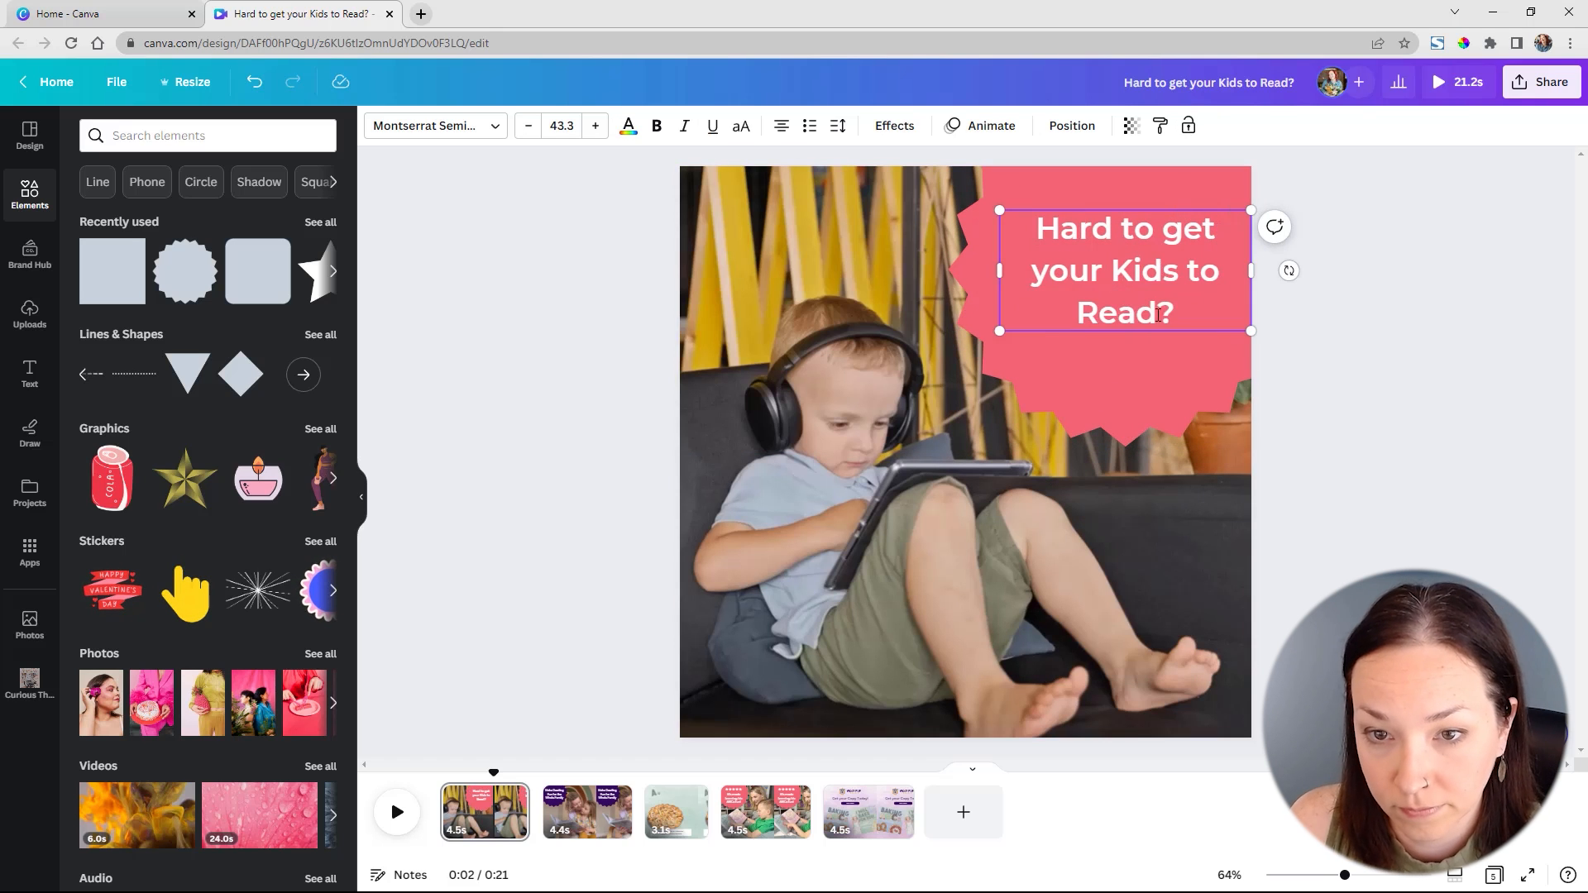
click(1167, 229)
key(BackSpace)
key(Return)
click(1032, 313)
key(BackSpace)
click(1218, 270)
key(Return)
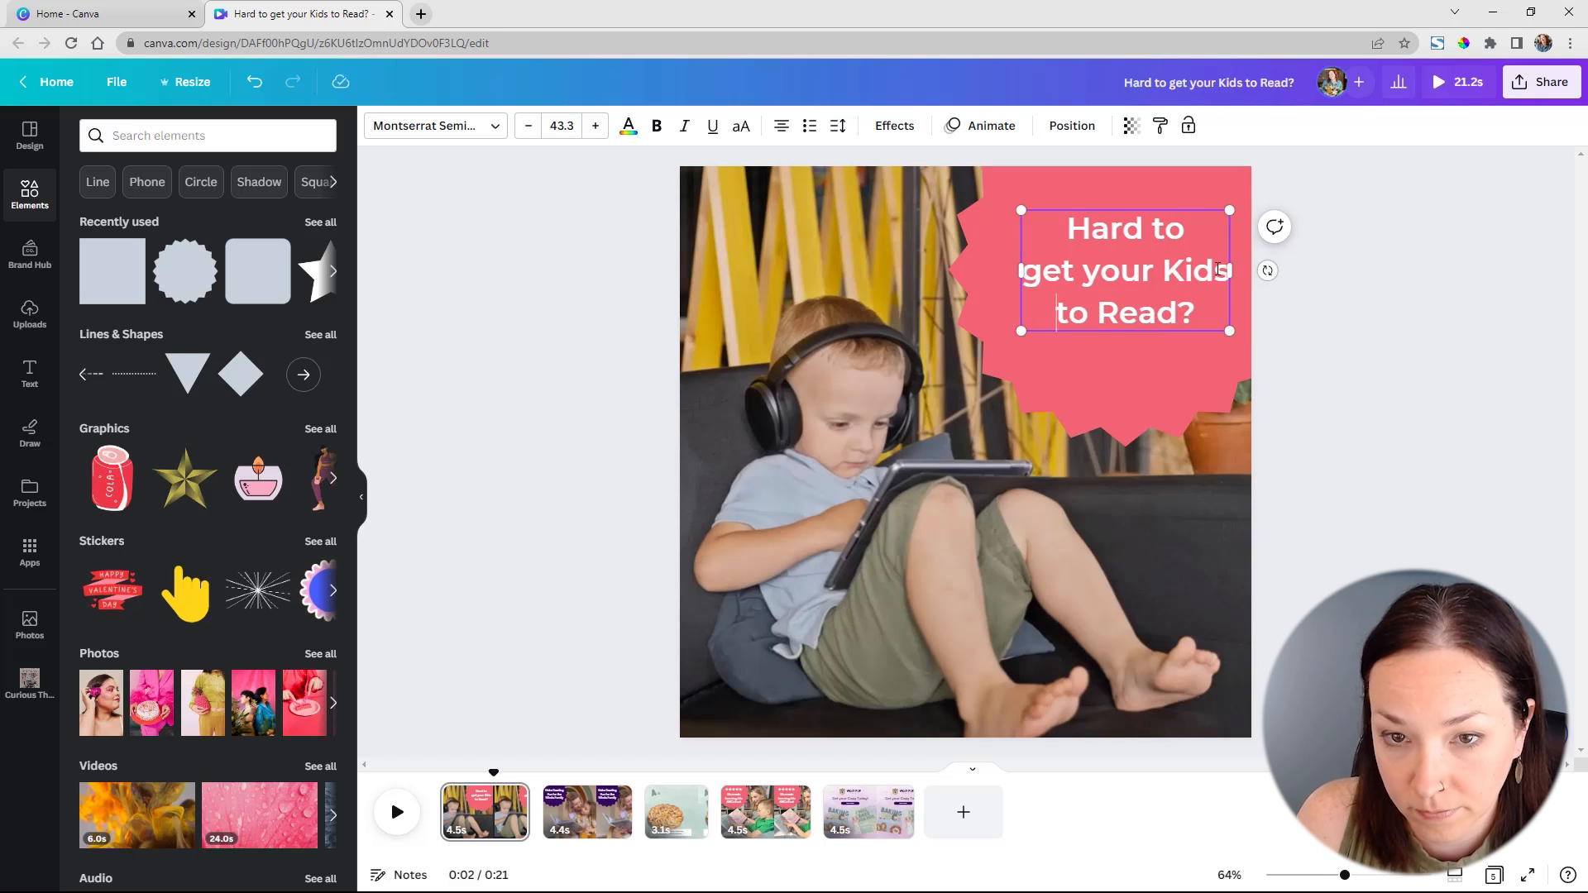
drag(1020, 332, 1007, 341)
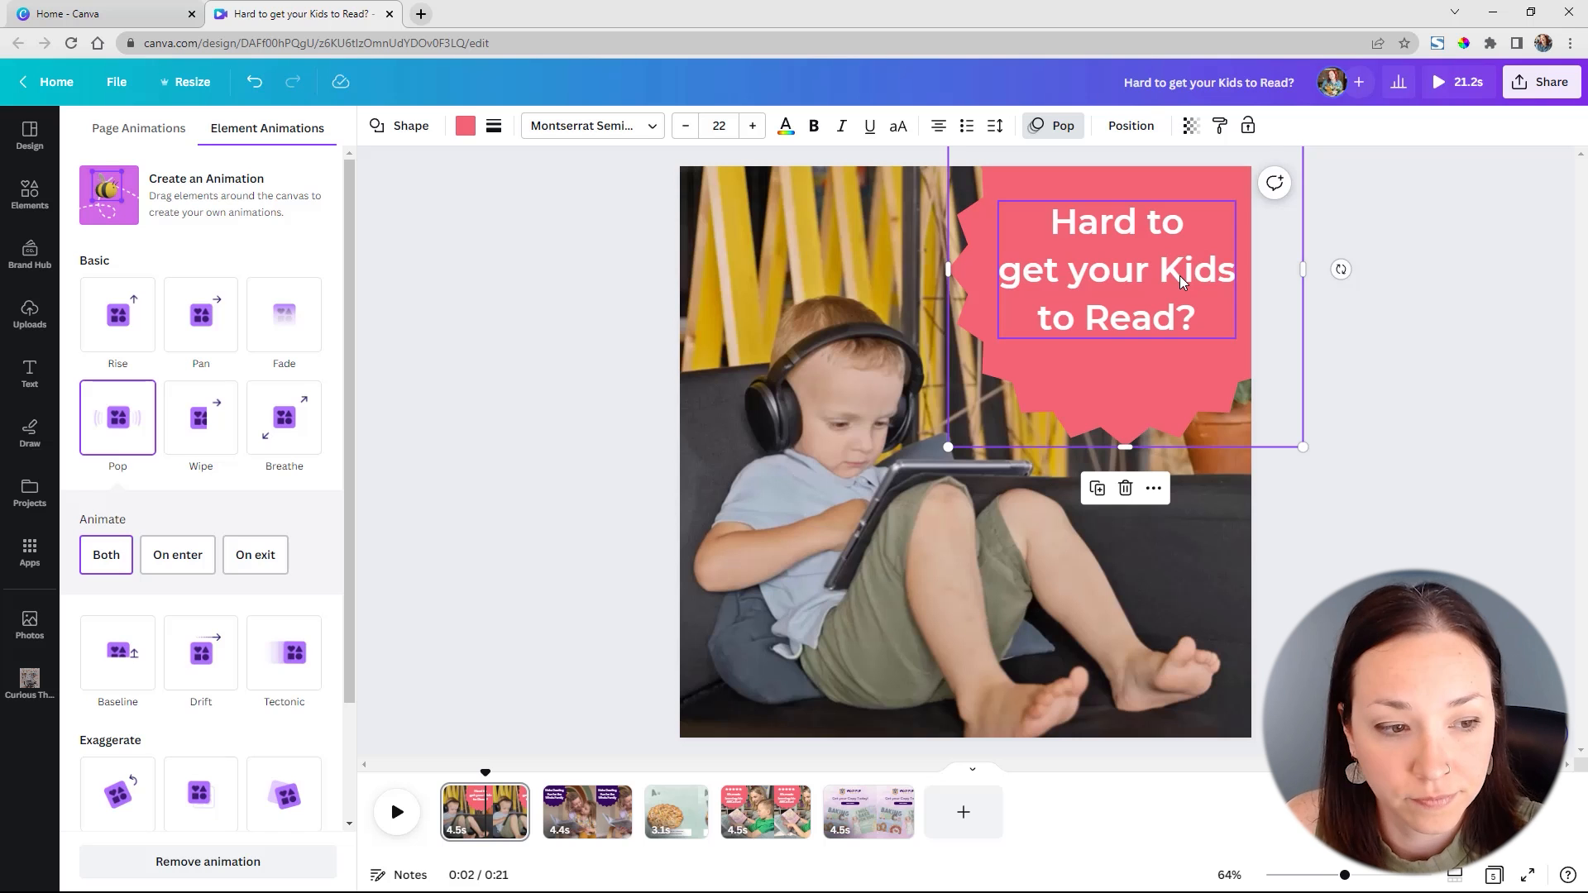
click(1182, 282)
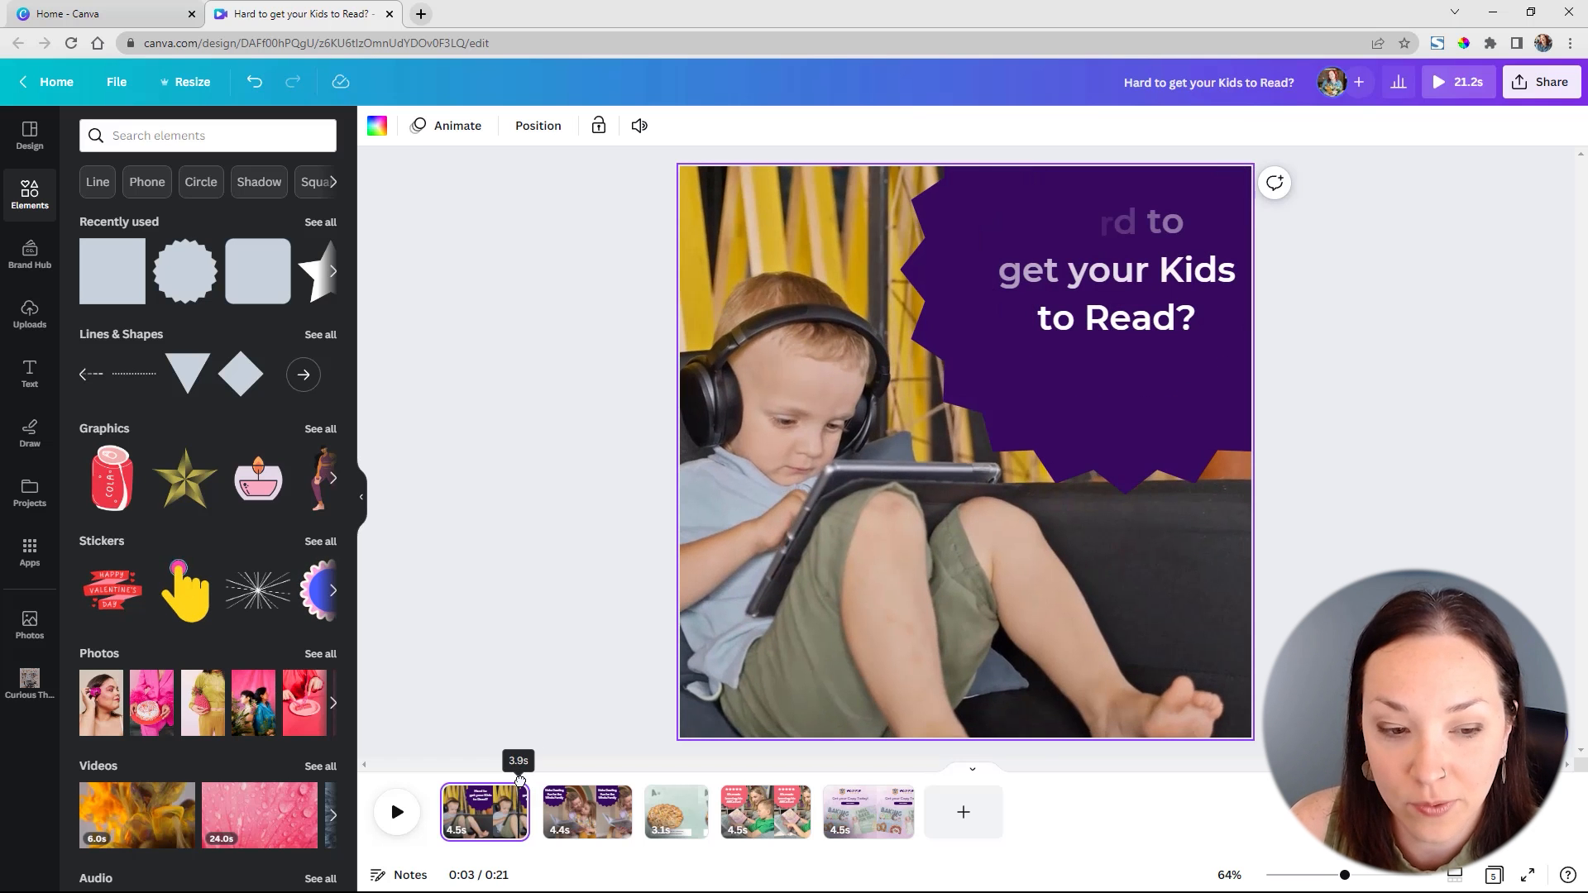
- Show the timing of the first page's heading and shorten it to end at about 3.9 seconds
click(1149, 330)
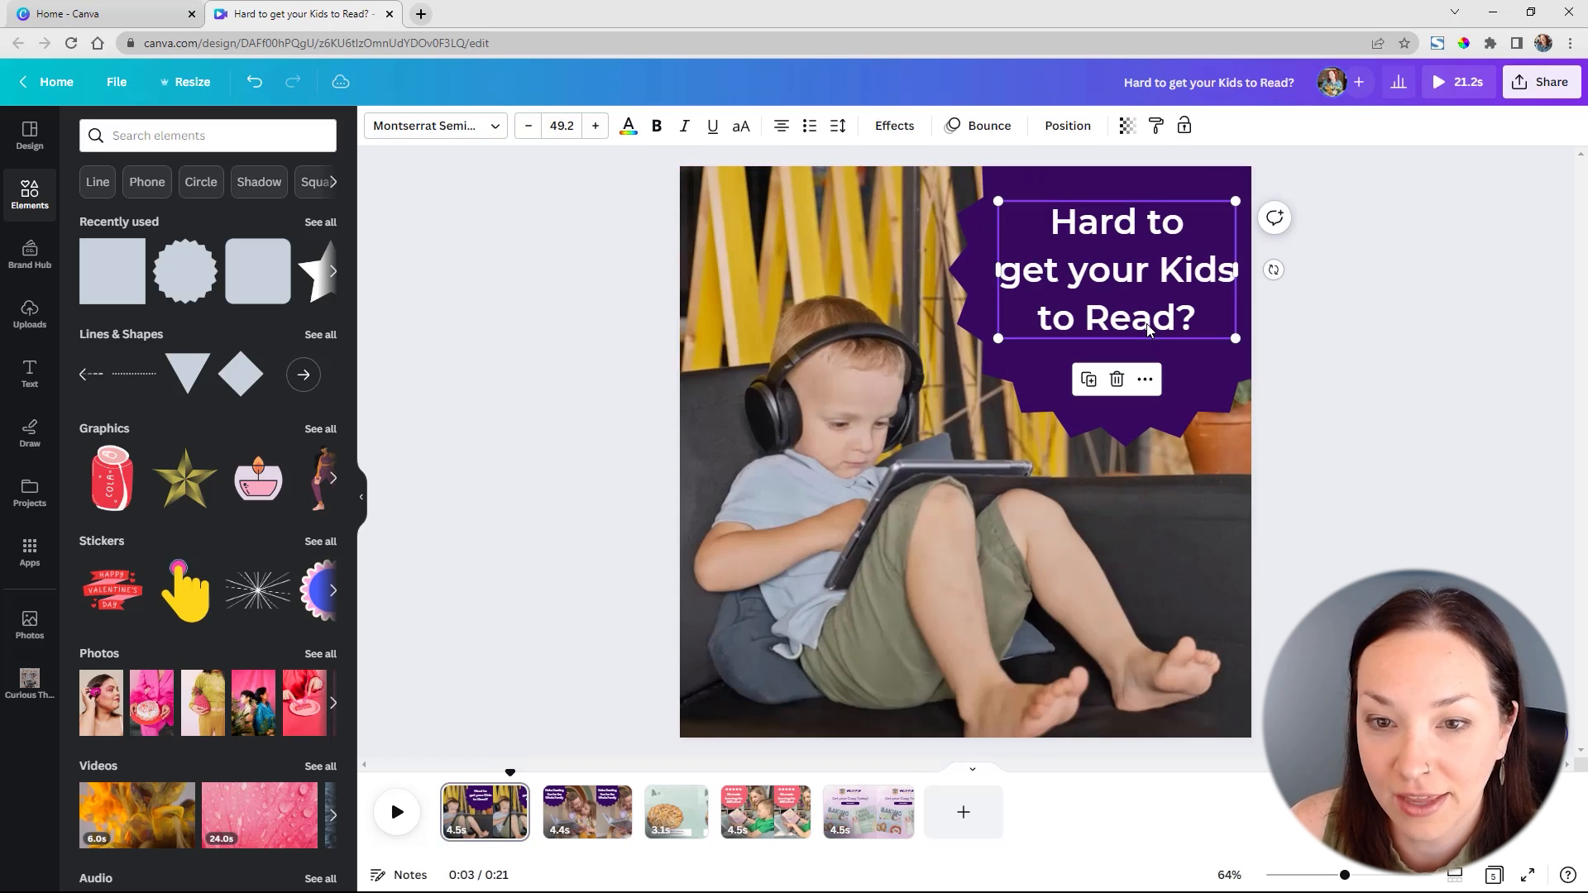
right_click(1137, 325)
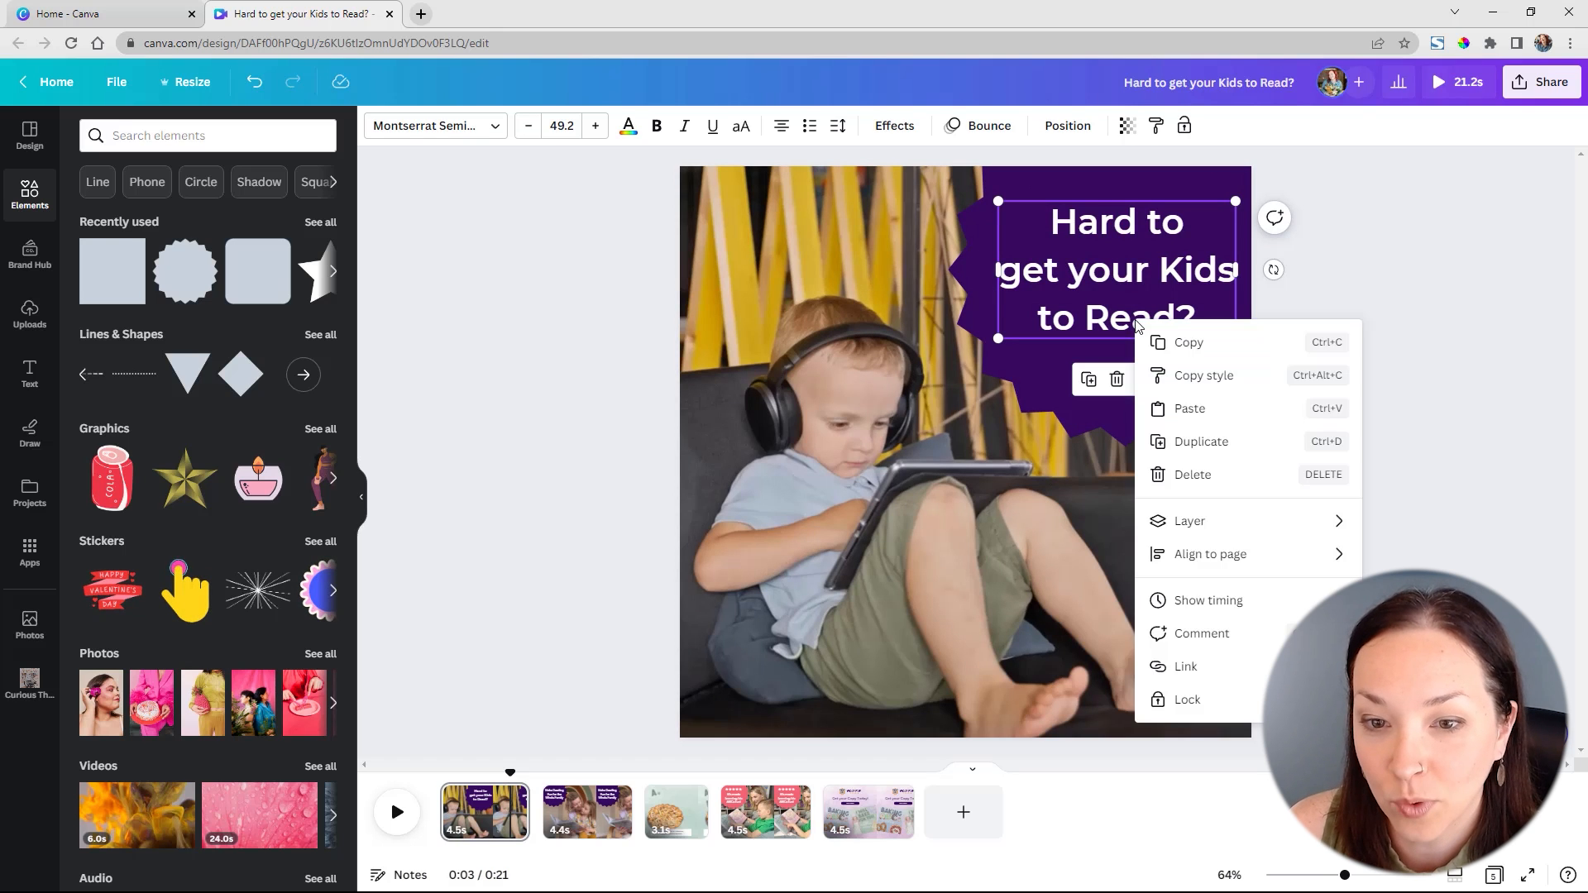
click(1197, 606)
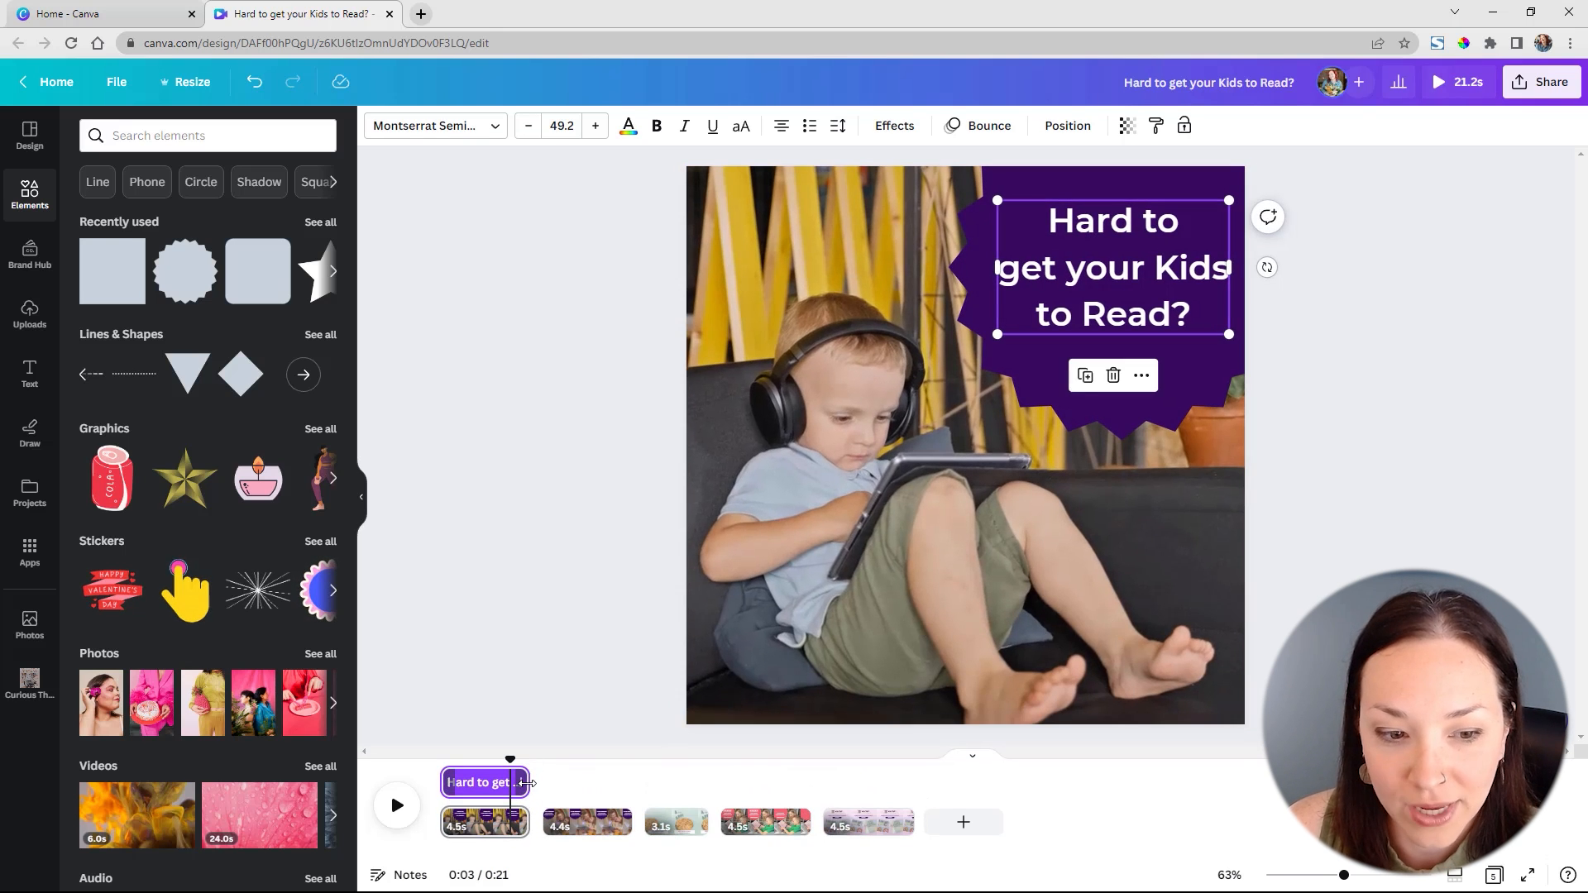
drag(527, 783, 517, 784)
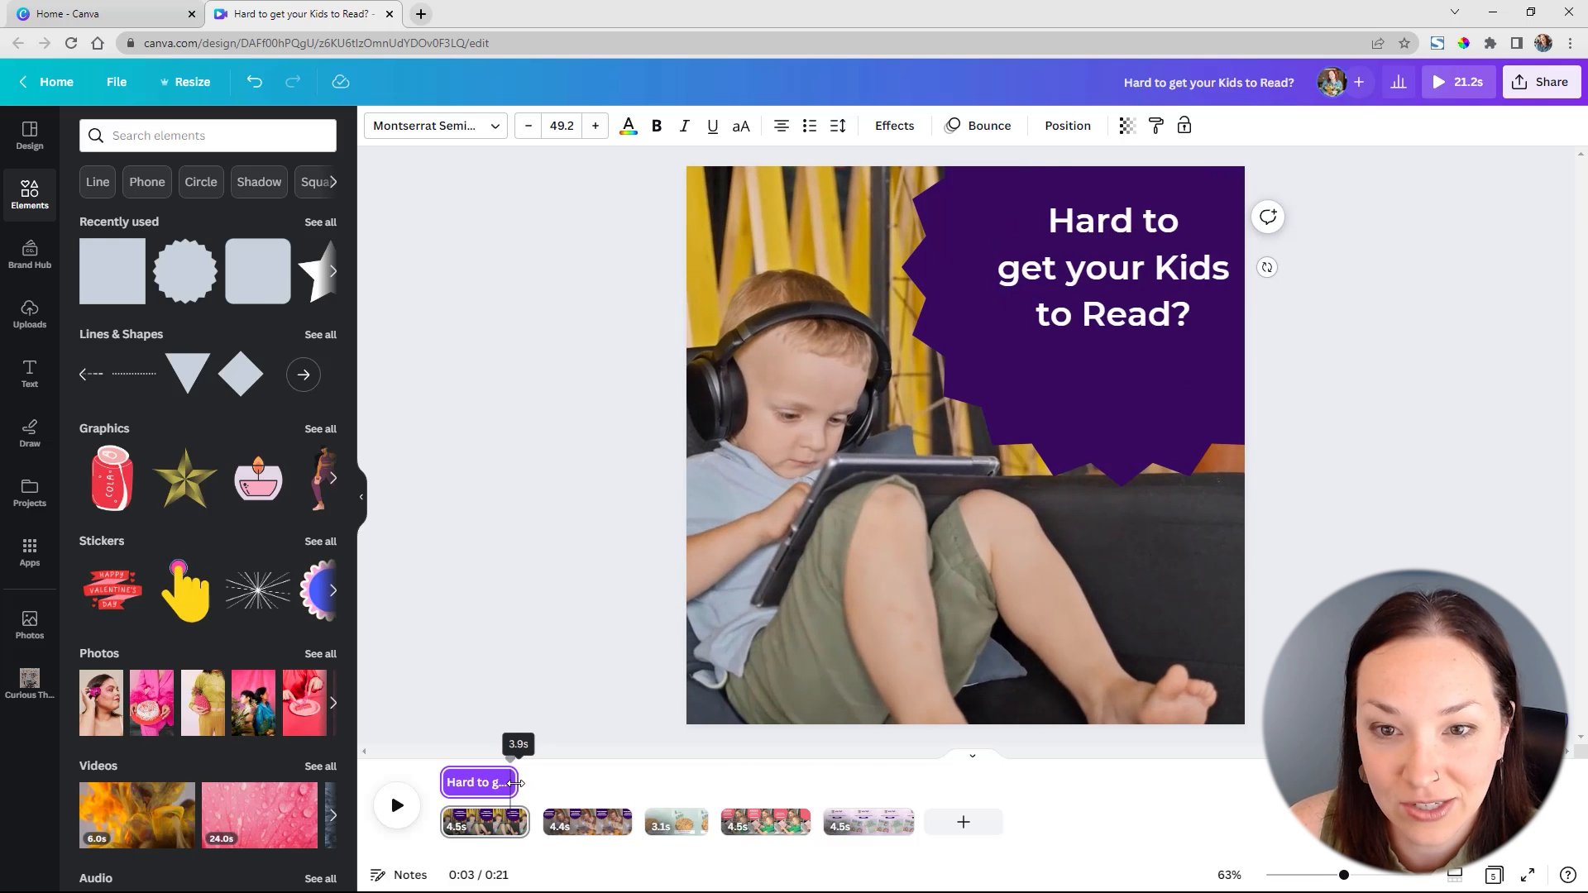
mouse_move(516, 784)
mouse_down()
mouse_move(489, 765)
mouse_move(518, 773)
mouse_up()
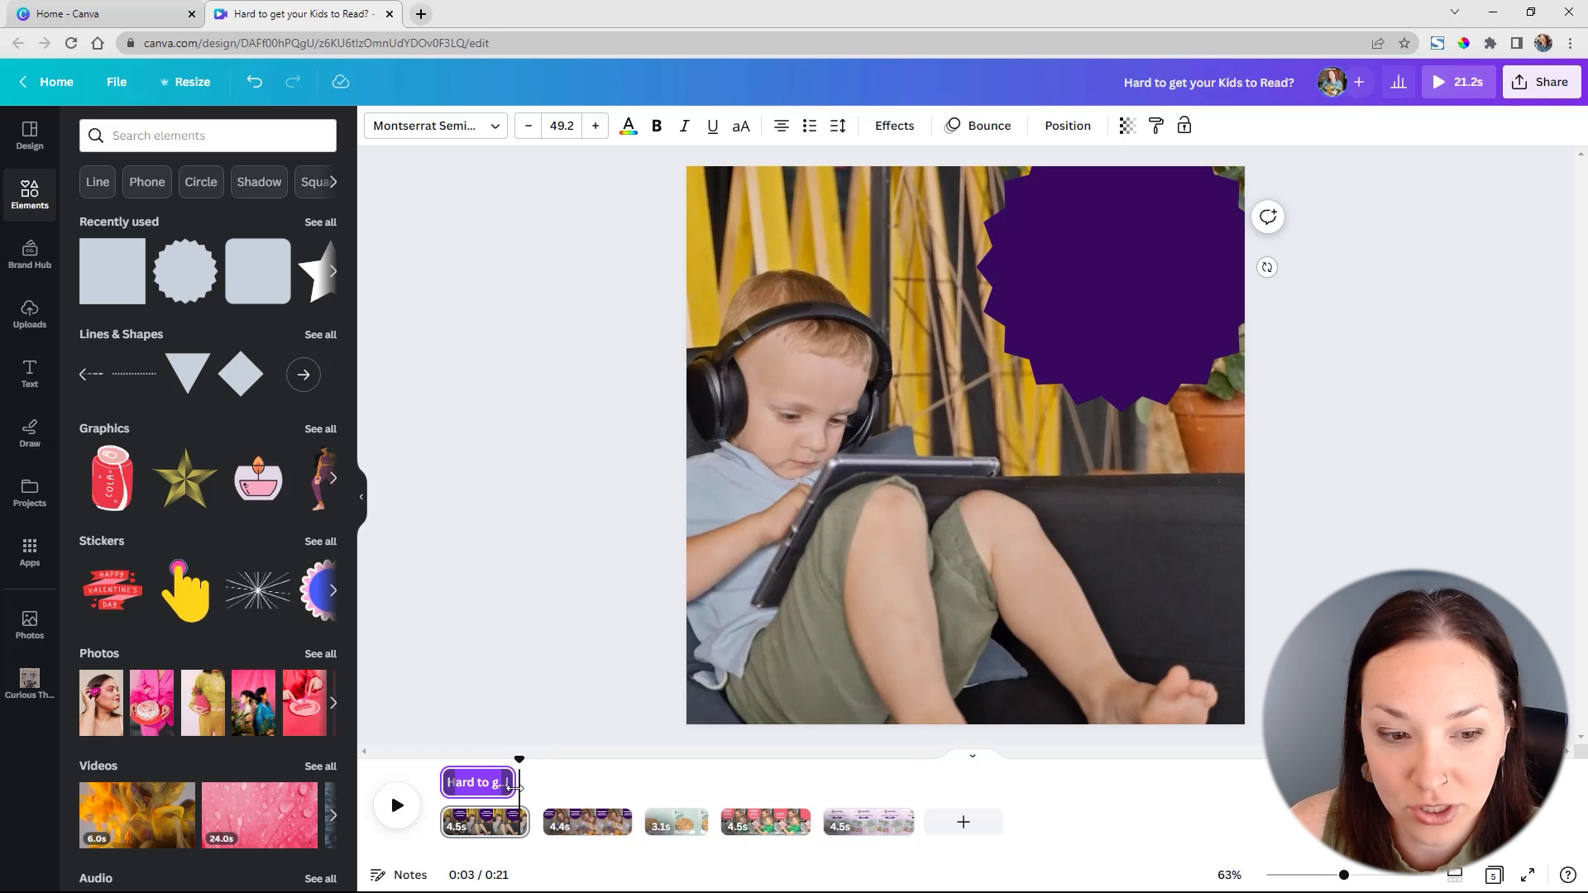
click(520, 761)
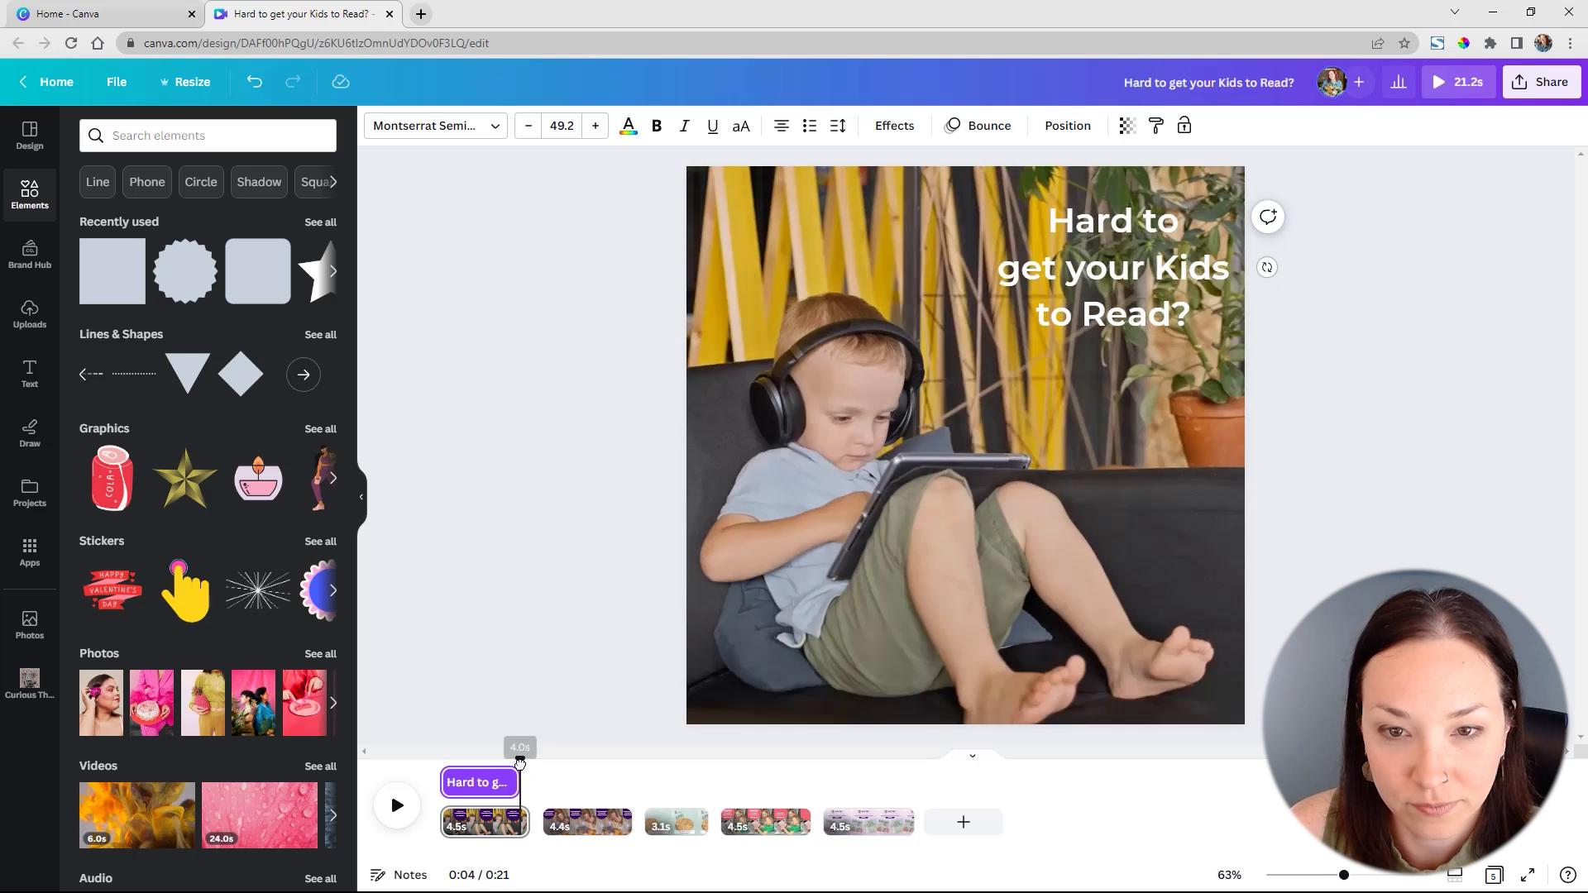
- Show the timing of the second page's heading and shorten it to end just before the page does
drag(520, 761, 616, 791)
click(809, 277)
right_click(808, 263)
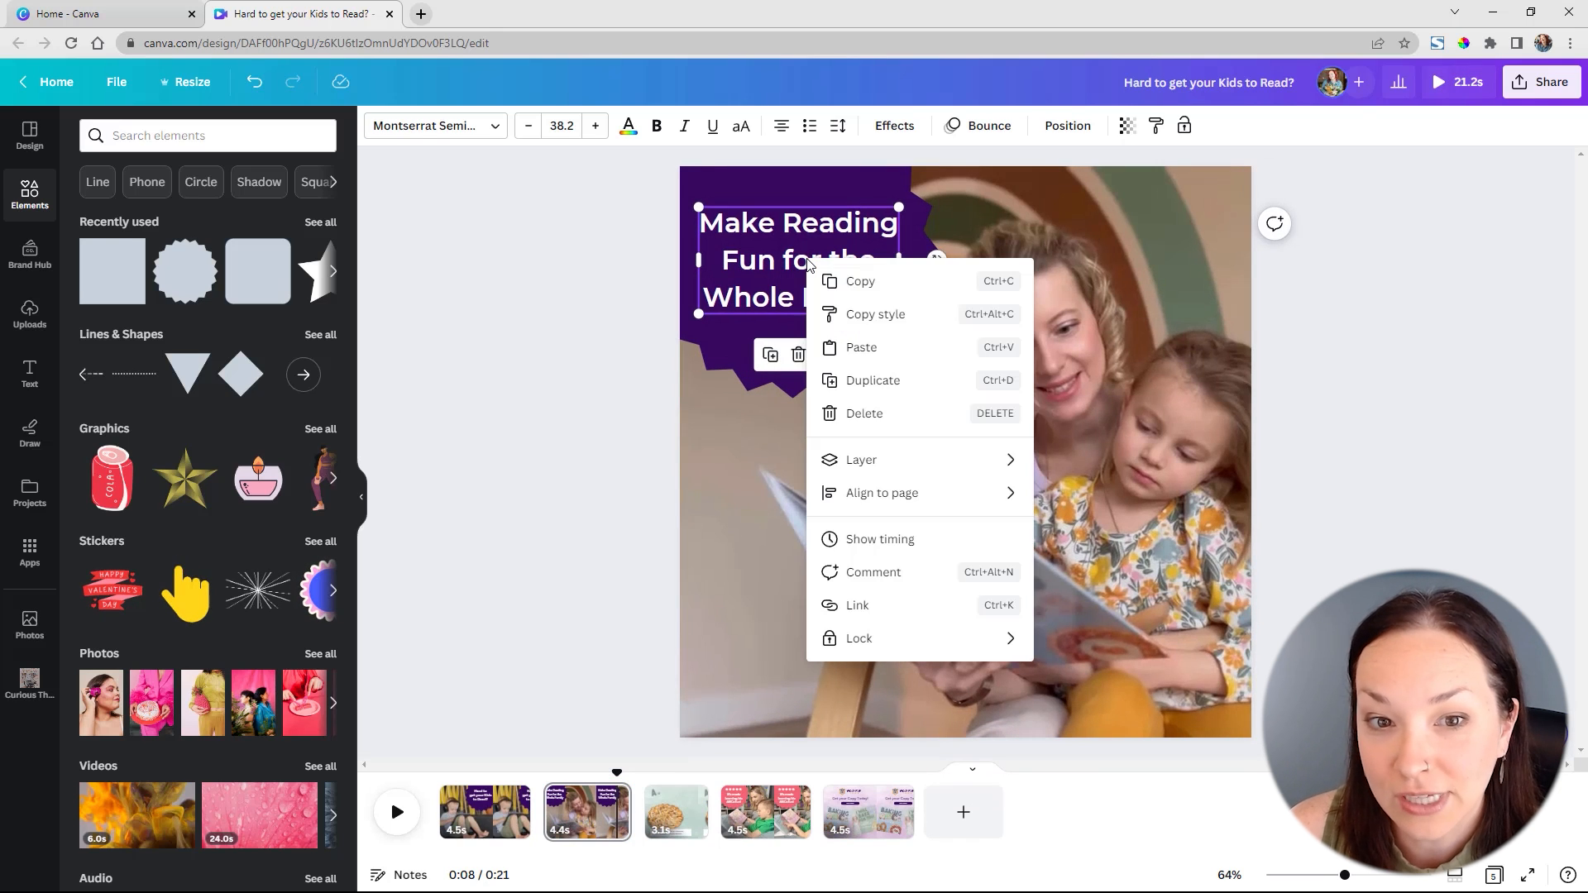
click(880, 540)
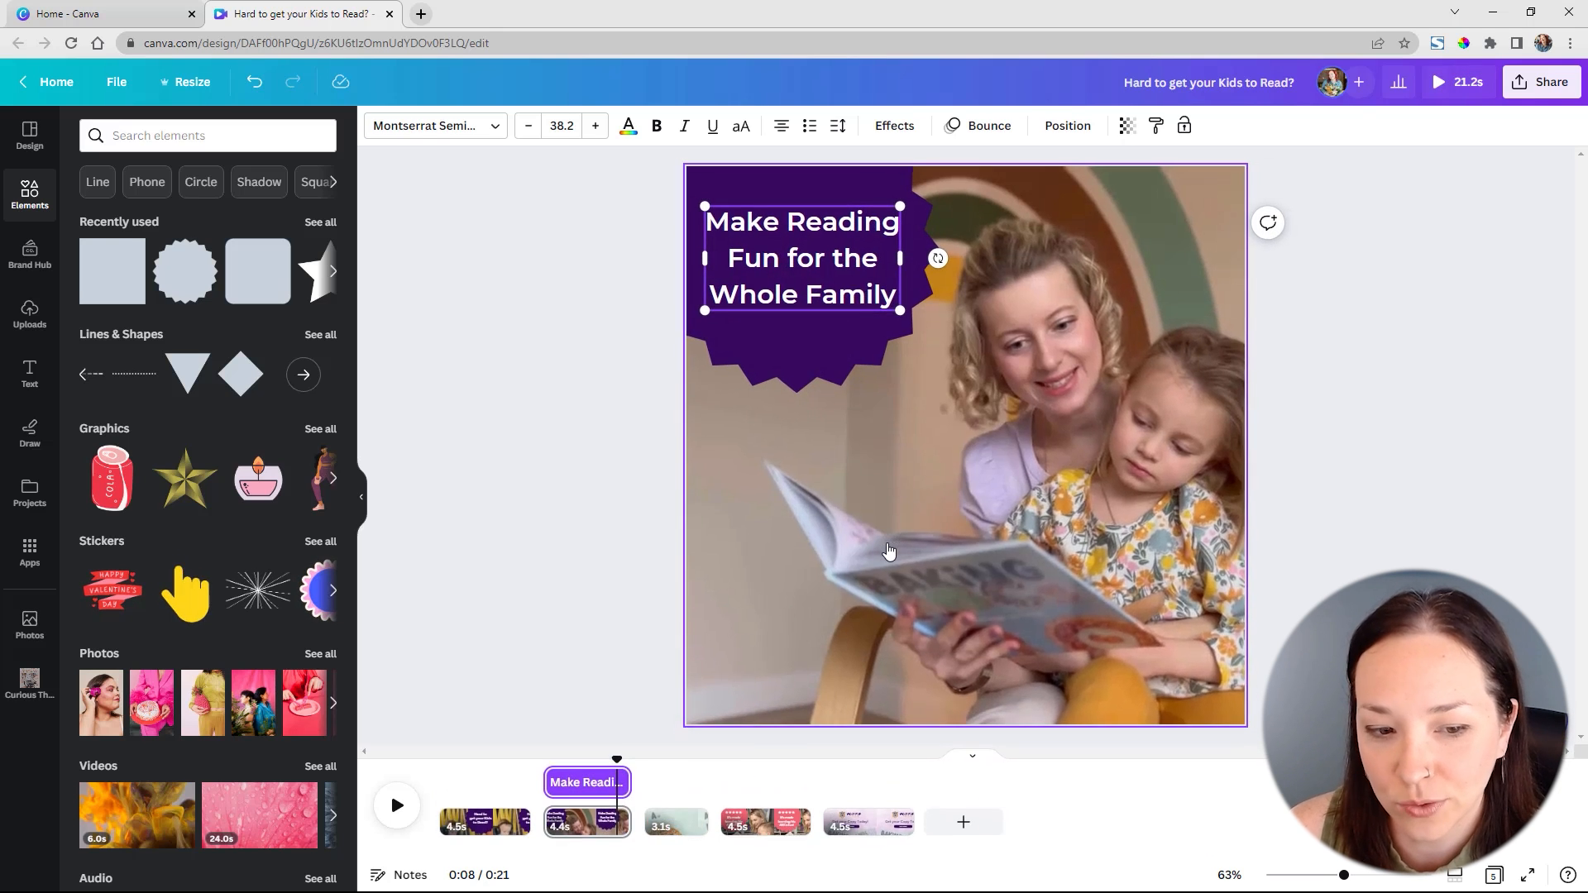
drag(626, 783, 910, 756)
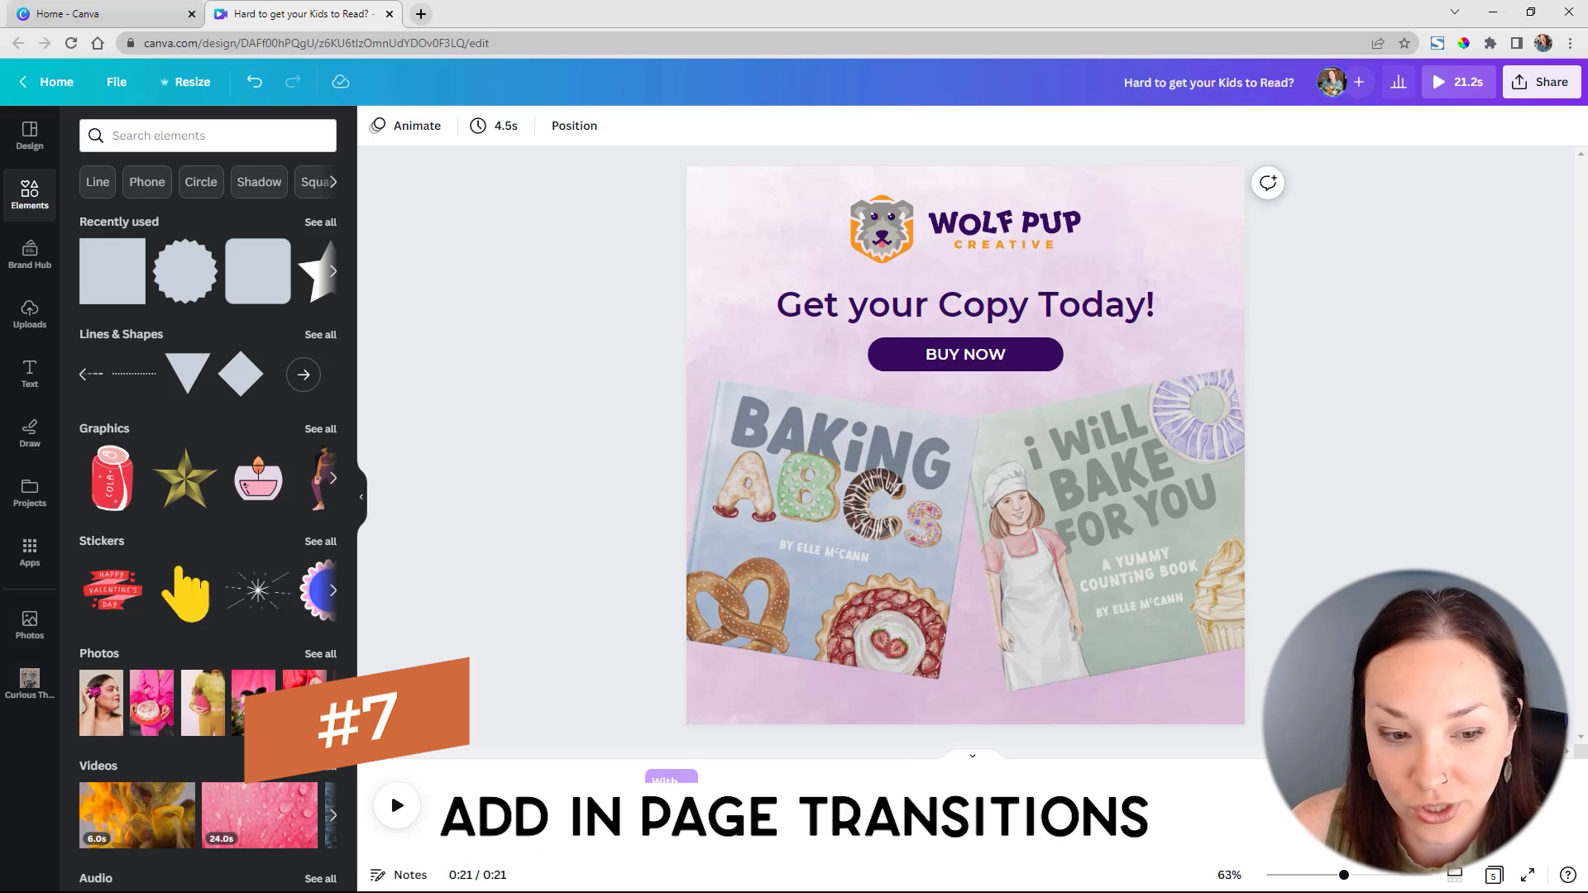
- Add a Color Wipe transition between the first two pages, using the brand colors dark purple, orange, pink and dark purple
click(573, 822)
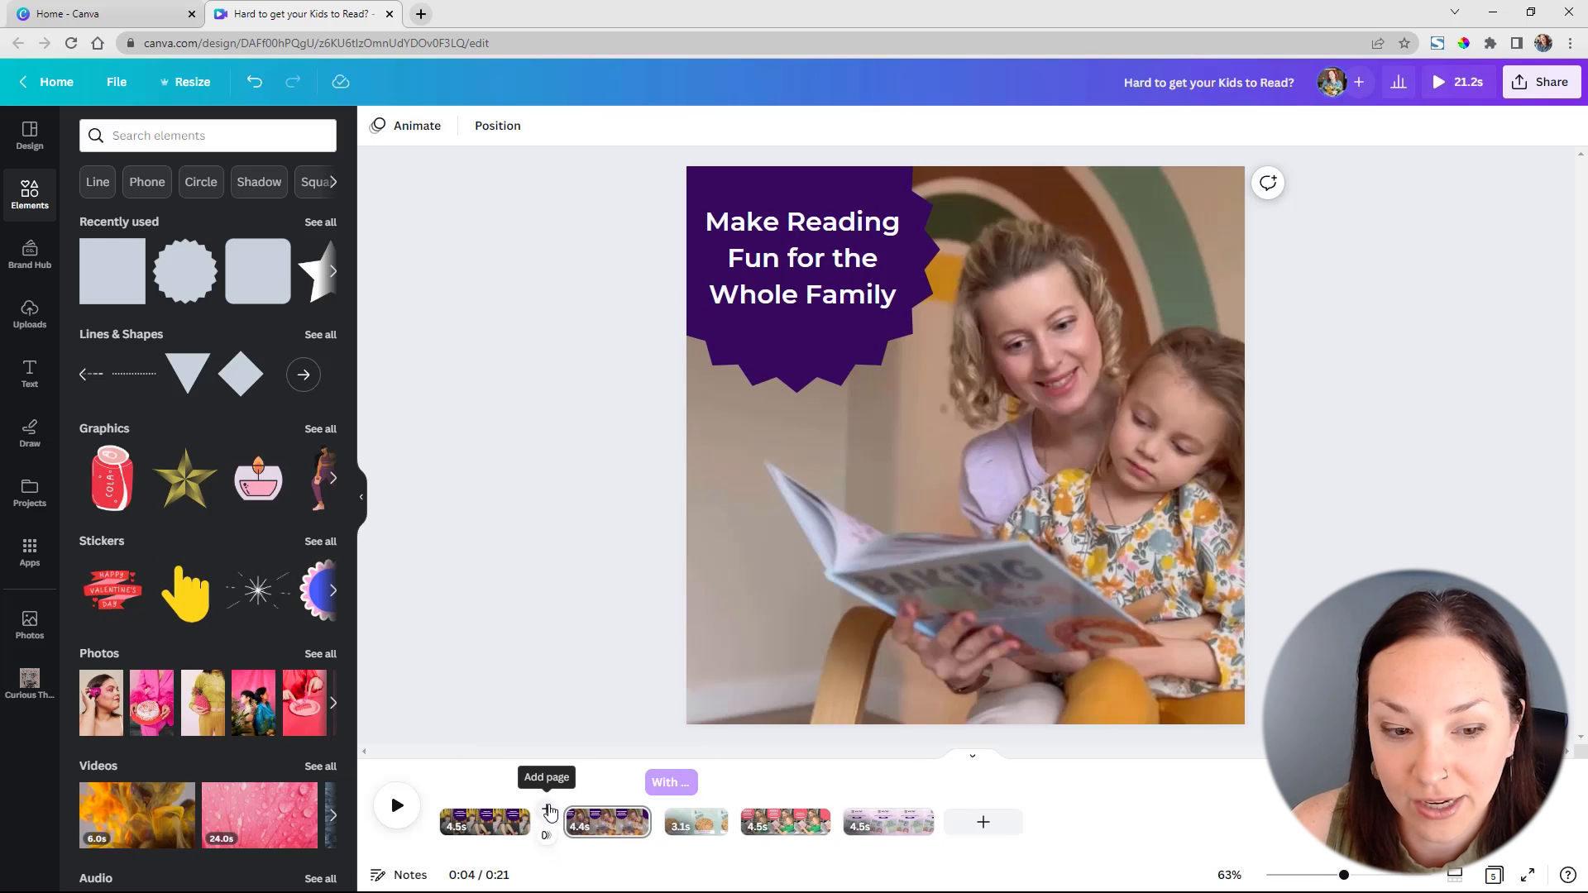
click(546, 838)
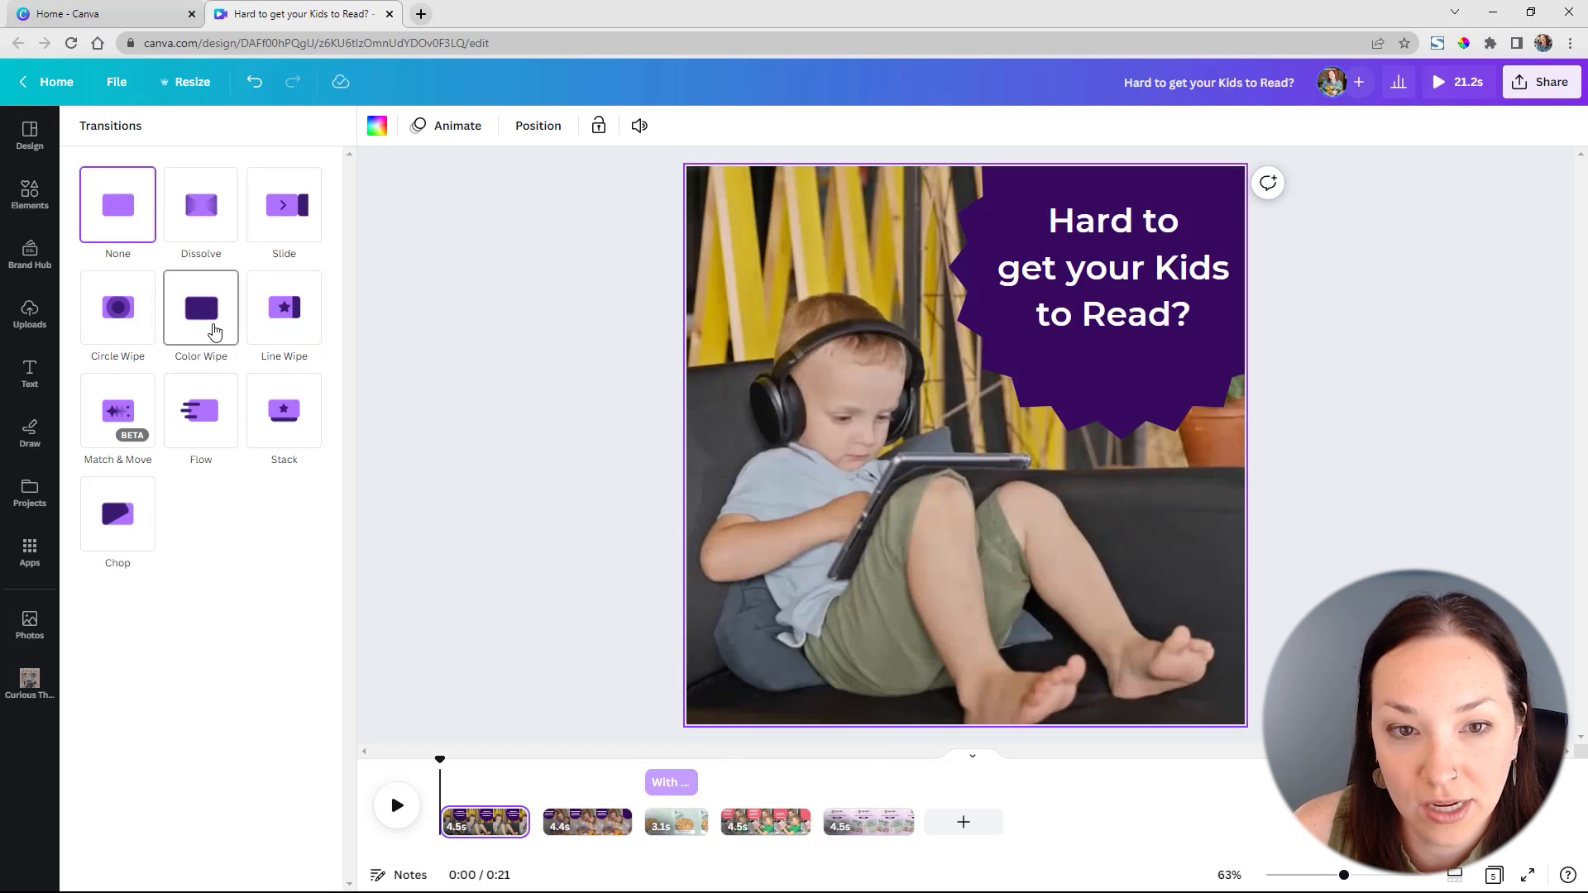
click(213, 331)
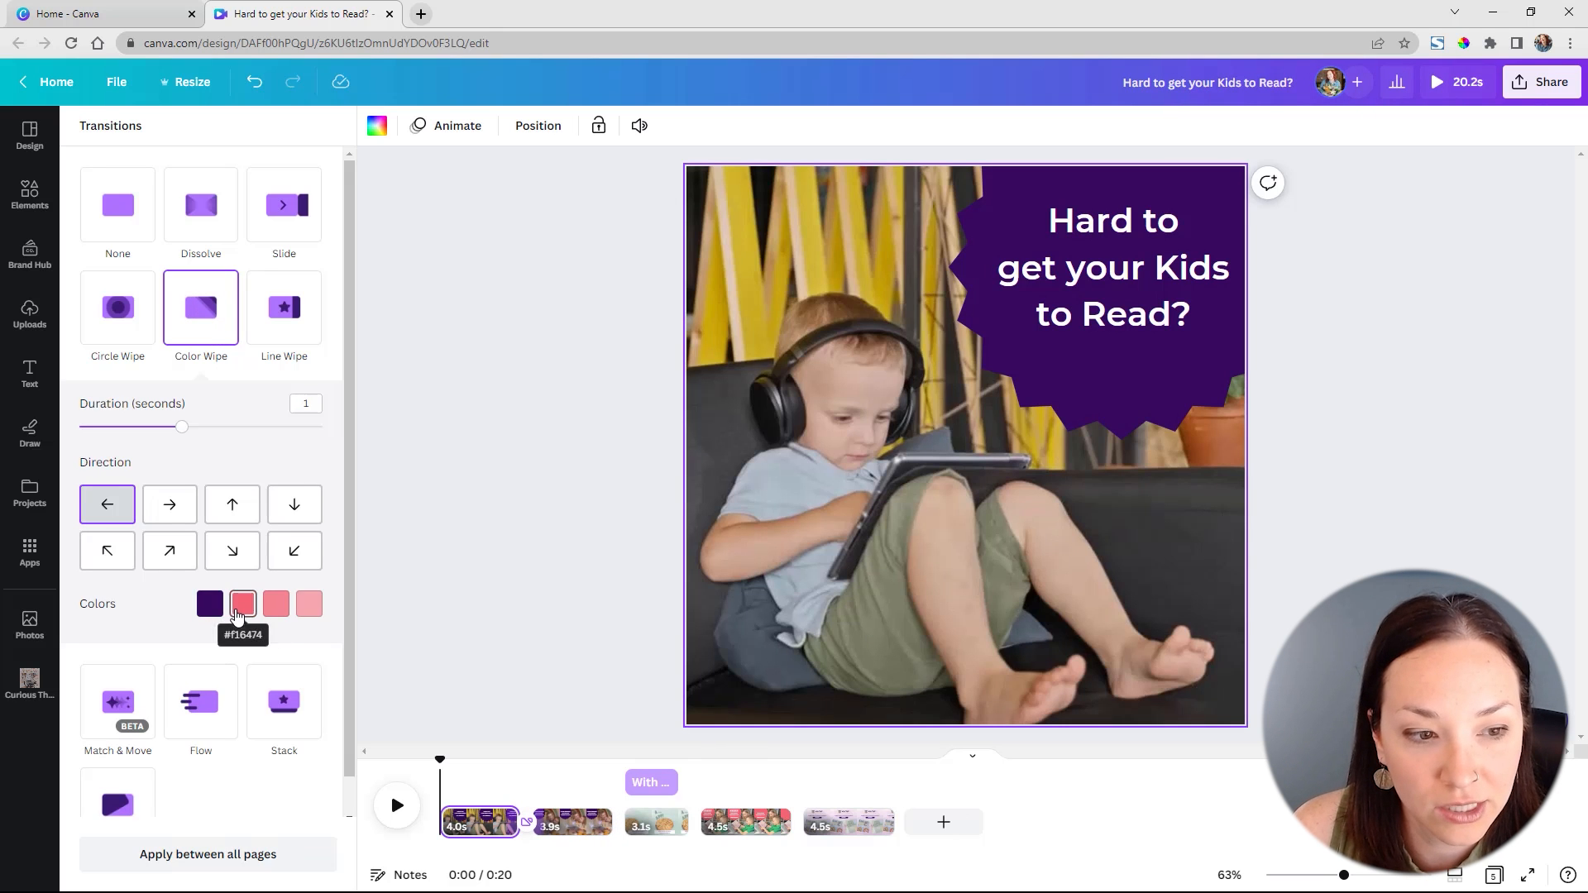
click(238, 614)
click(180, 387)
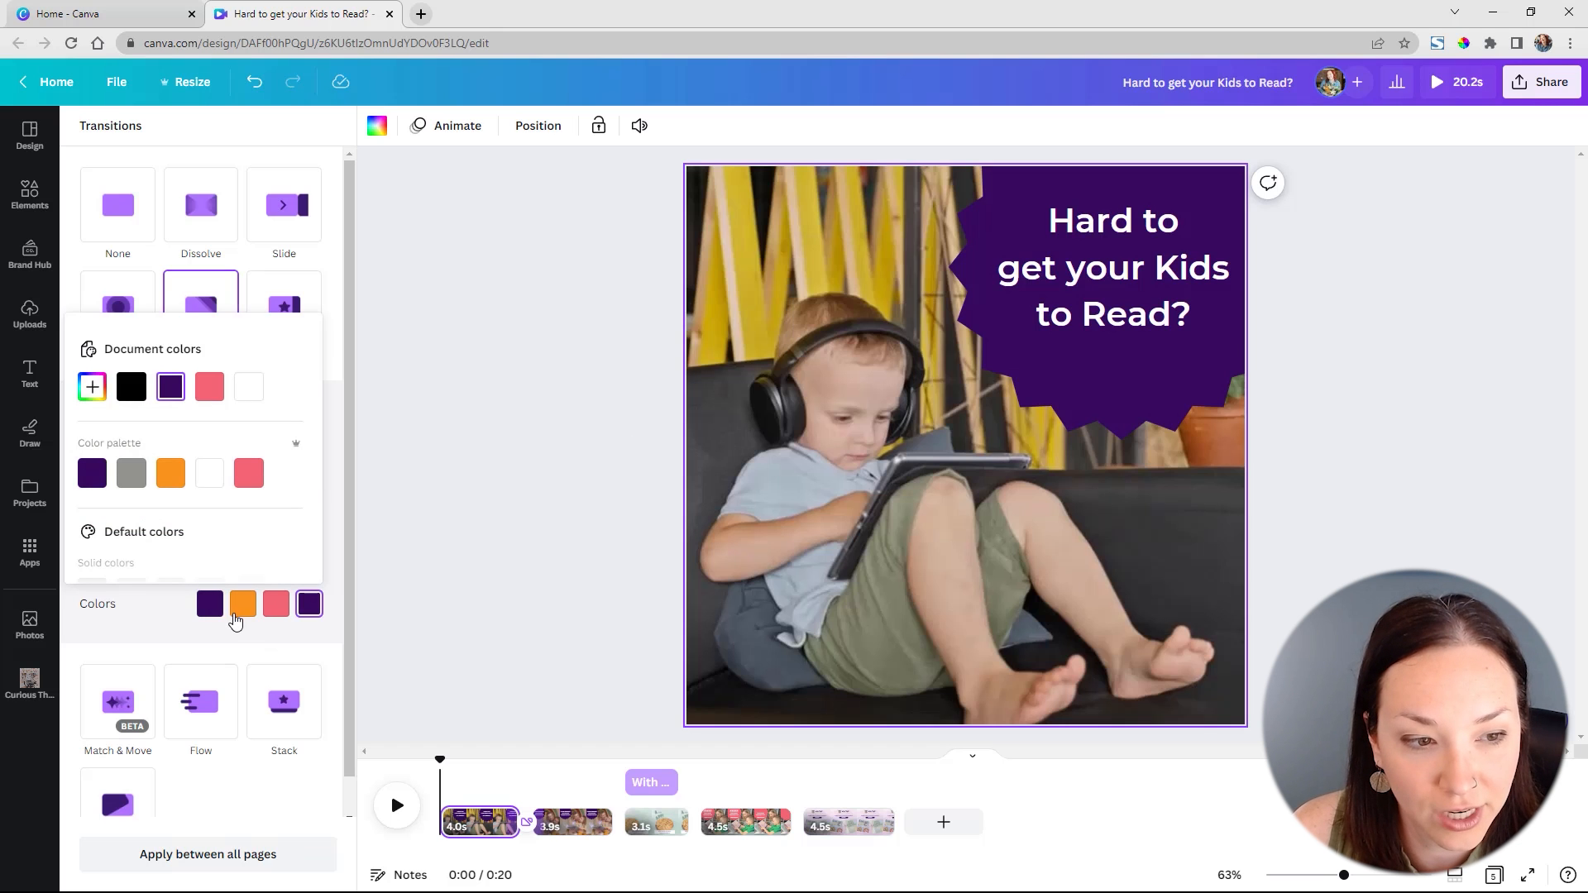
click(446, 689)
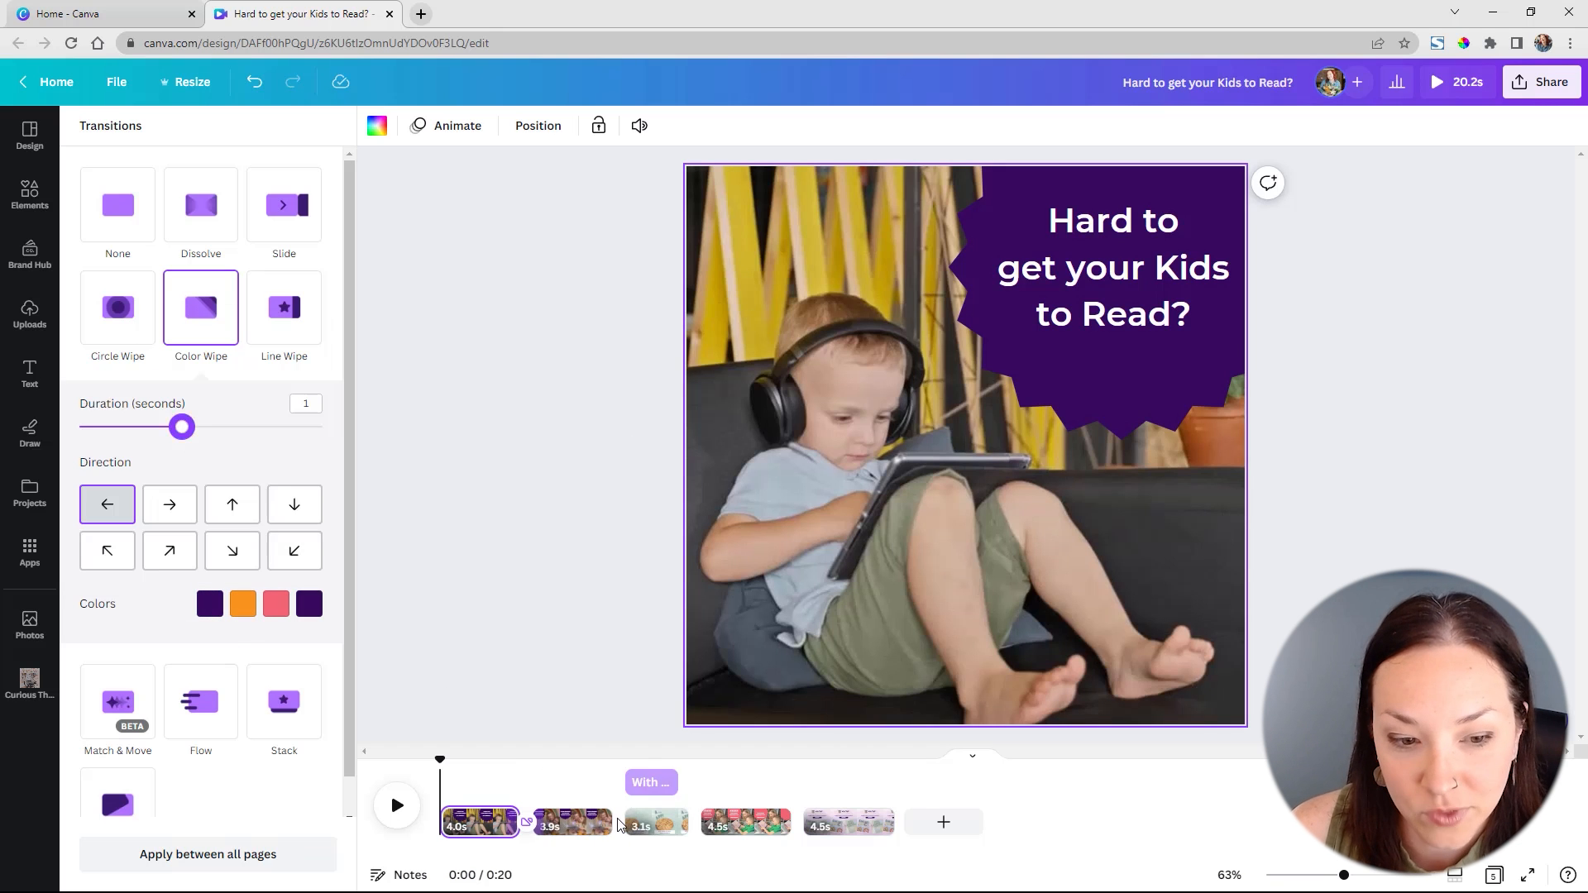
- Open the transition options between the second and third pages and preview the video through to the review page
click(628, 837)
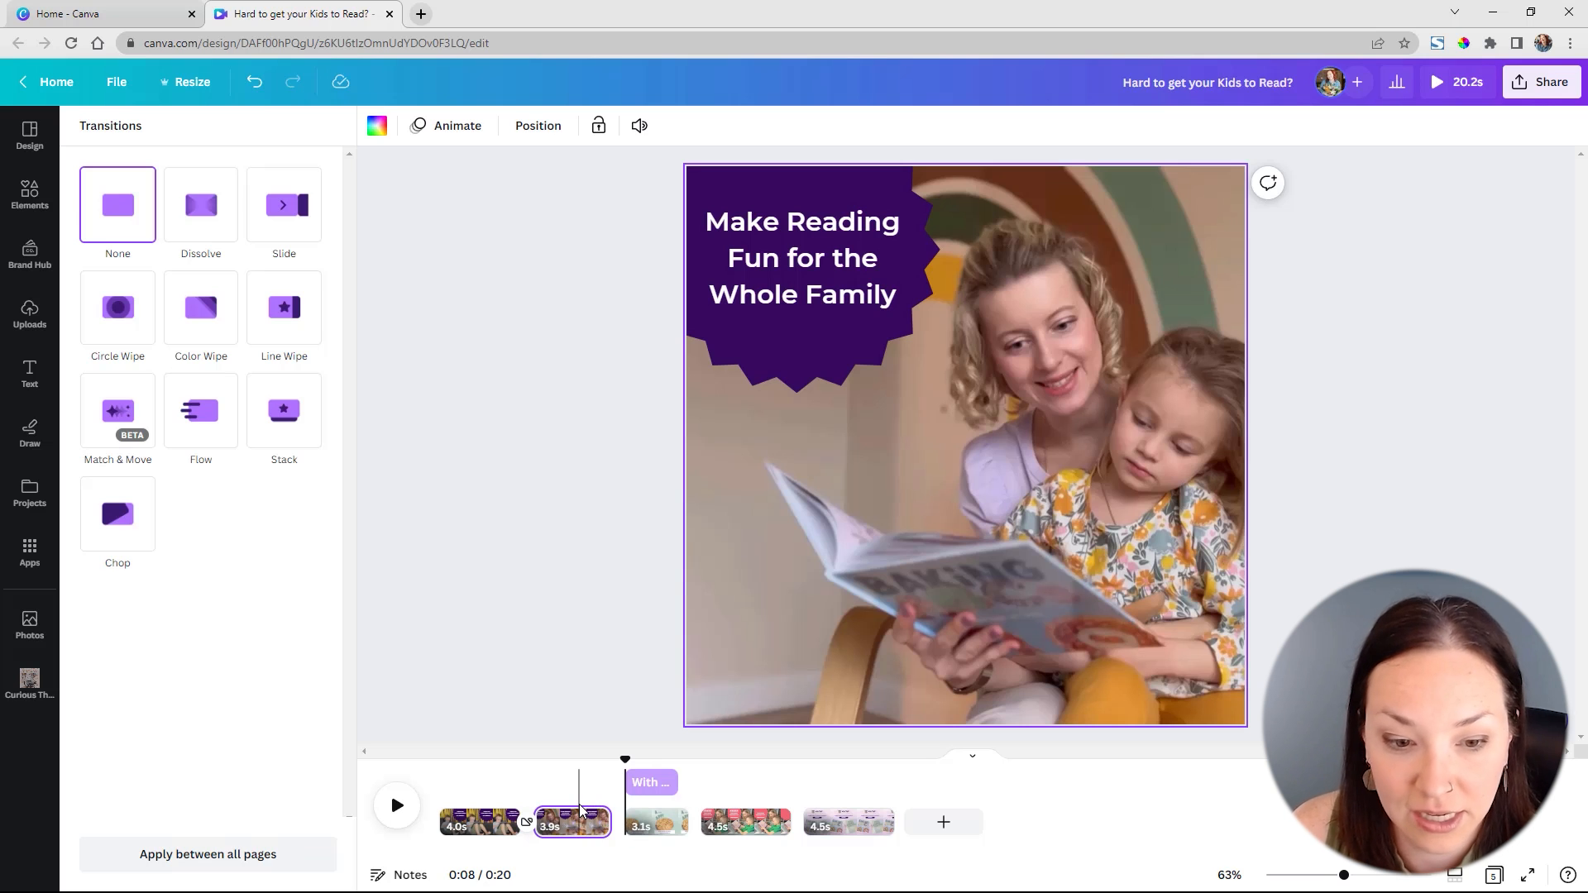
click(397, 809)
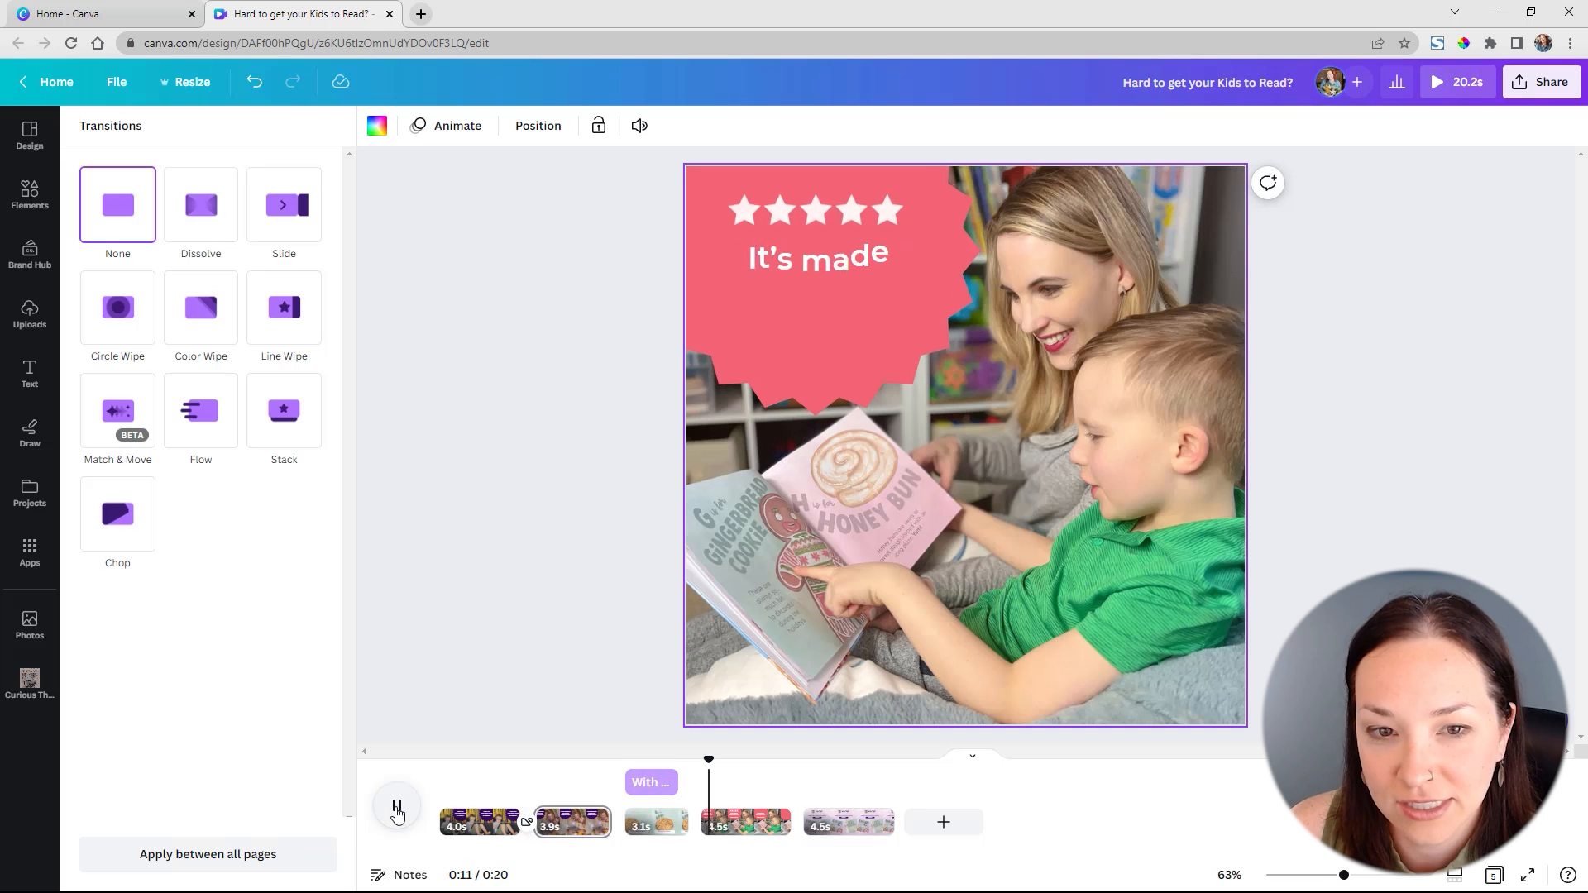
click(398, 814)
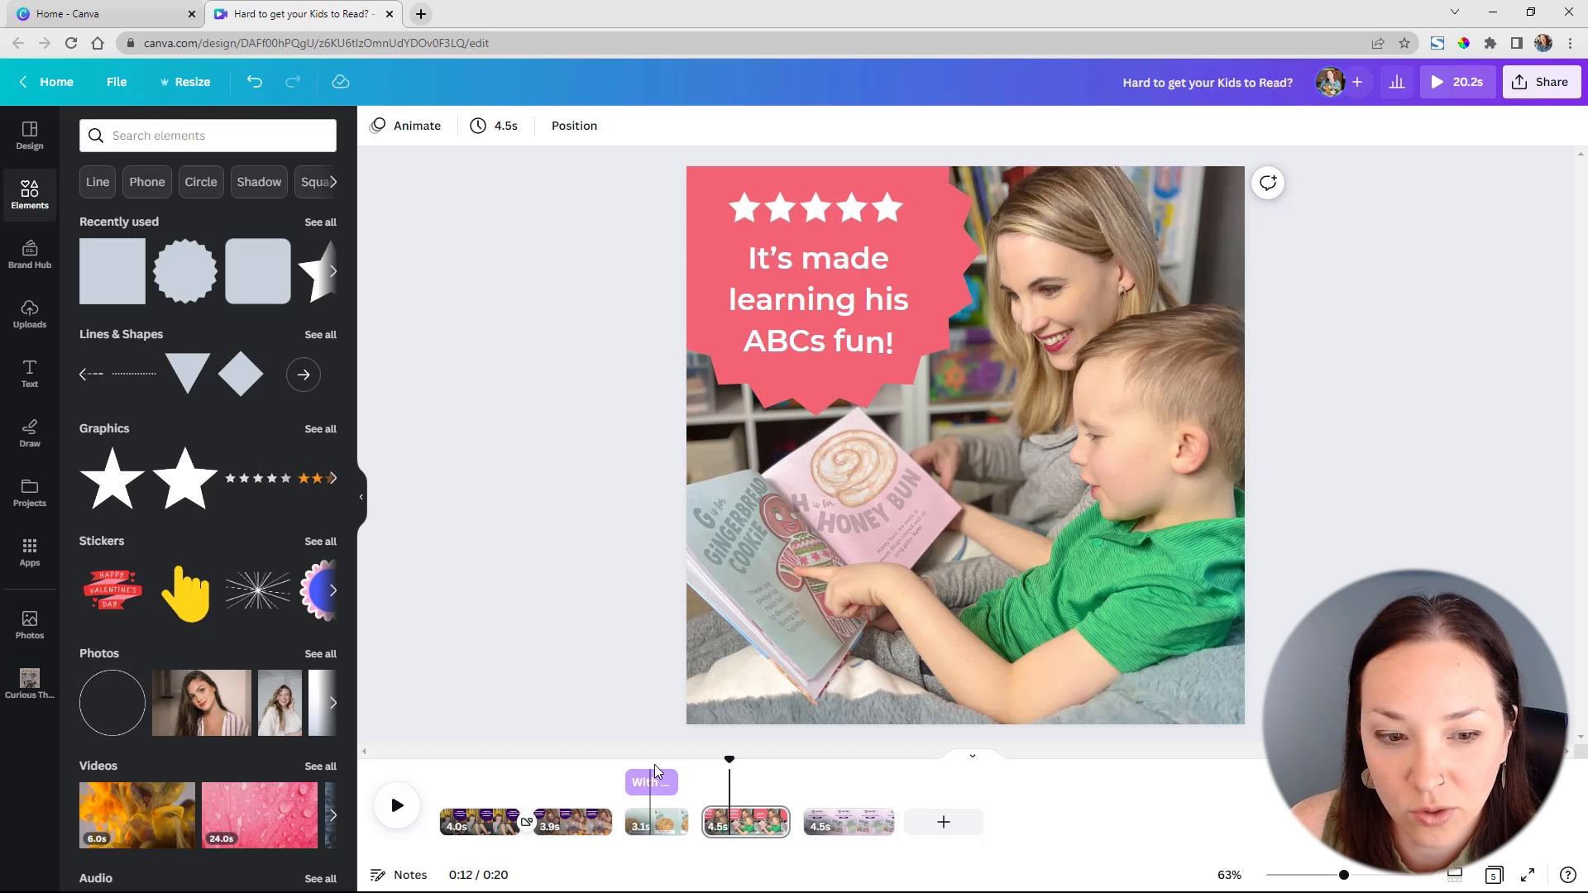
- Add a page after the pie page and fill it with the uploaded 4.8-second "B is for Bread" video
click(706, 810)
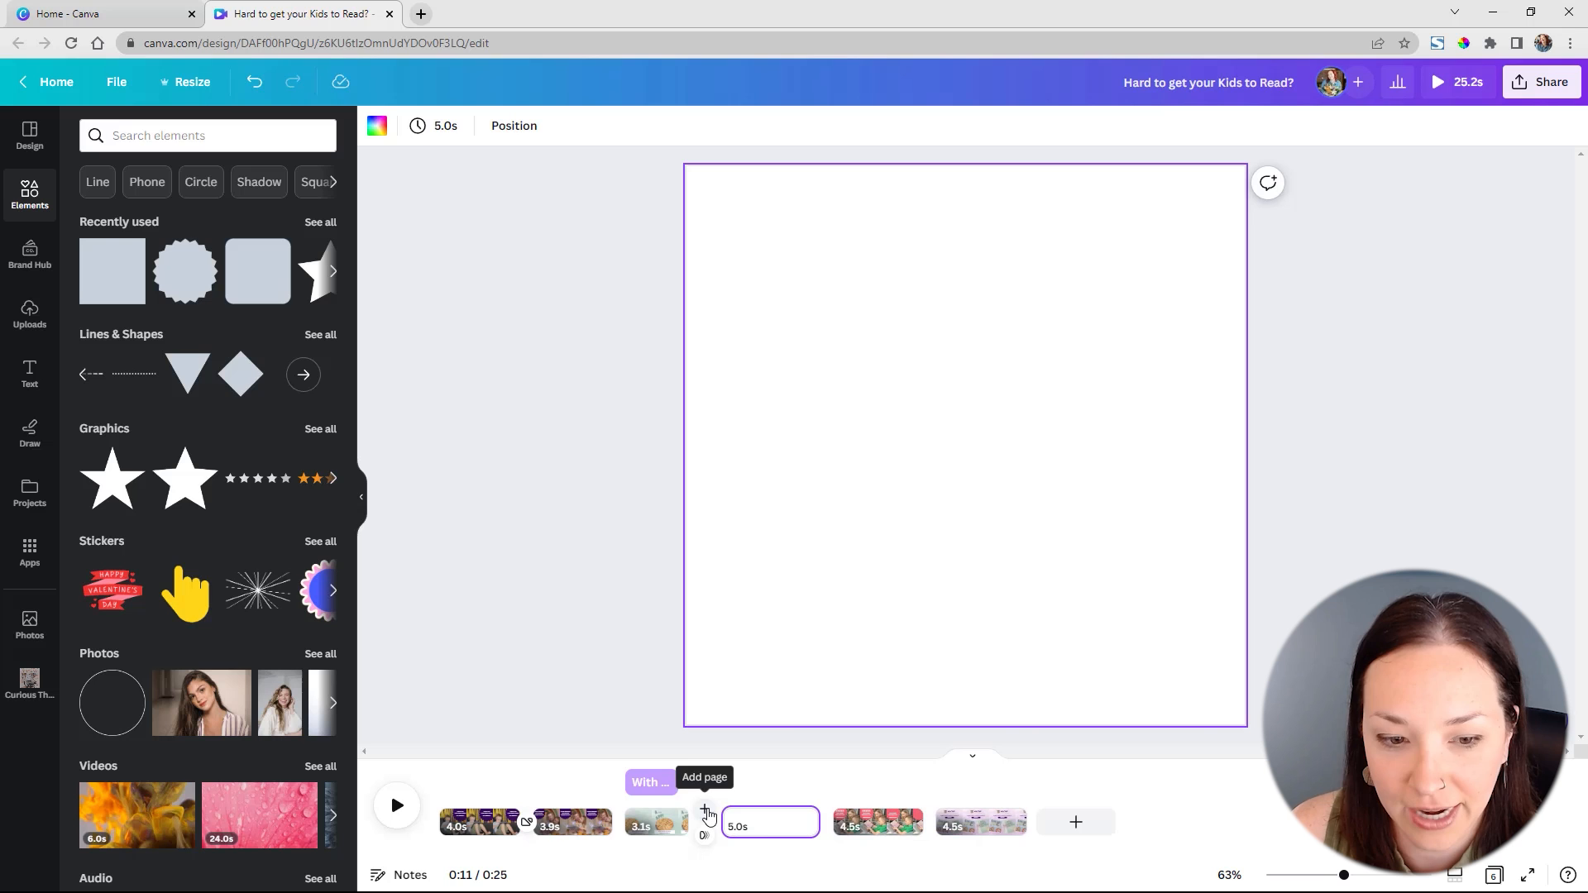
click(30, 314)
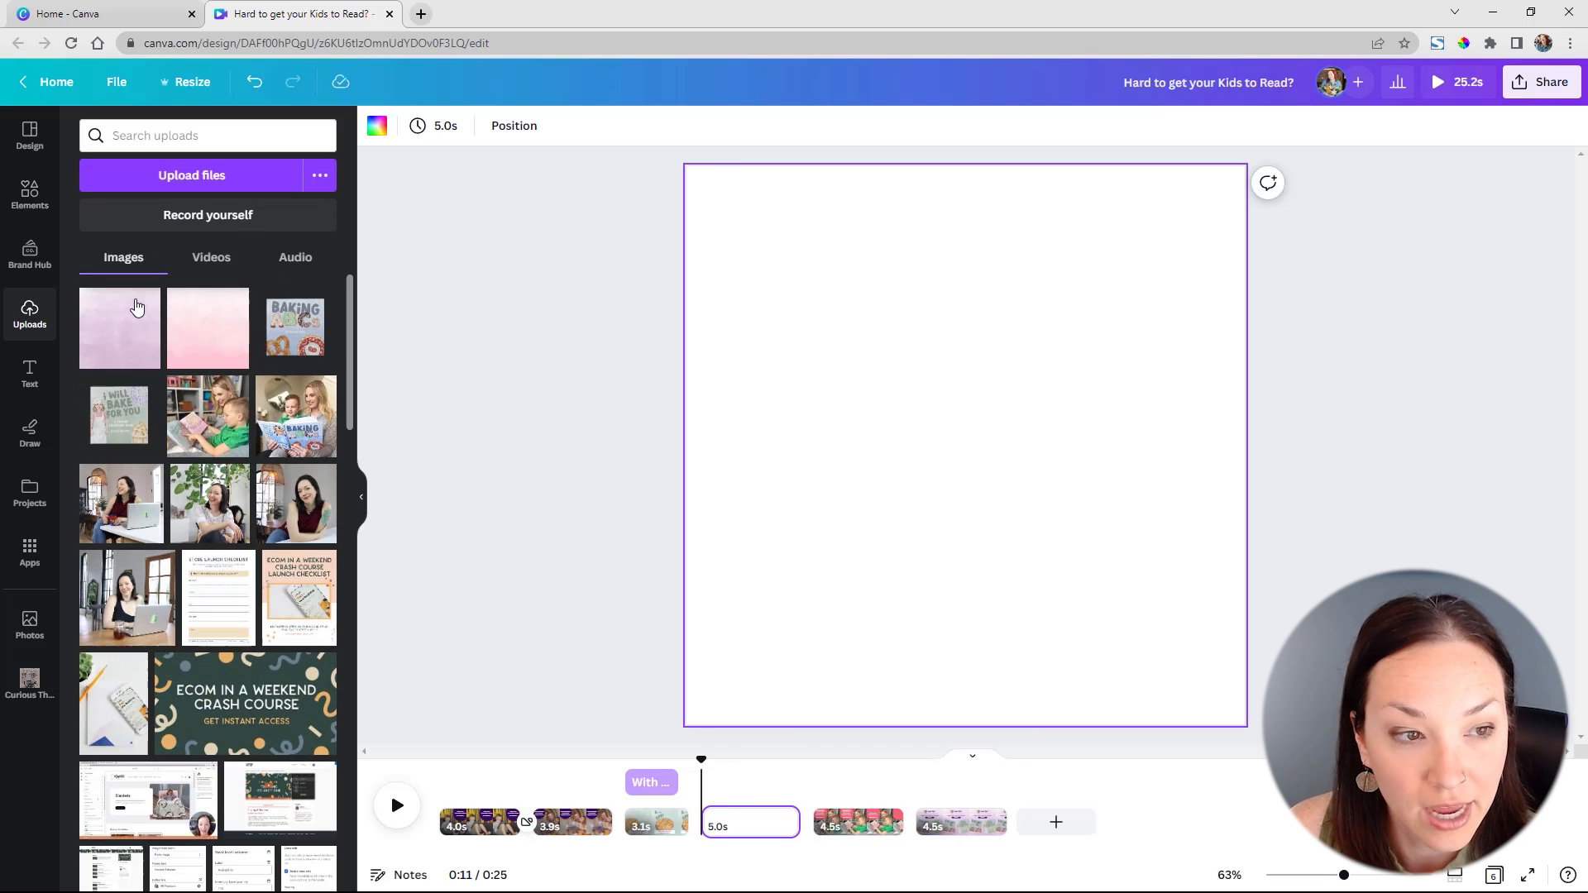
click(212, 257)
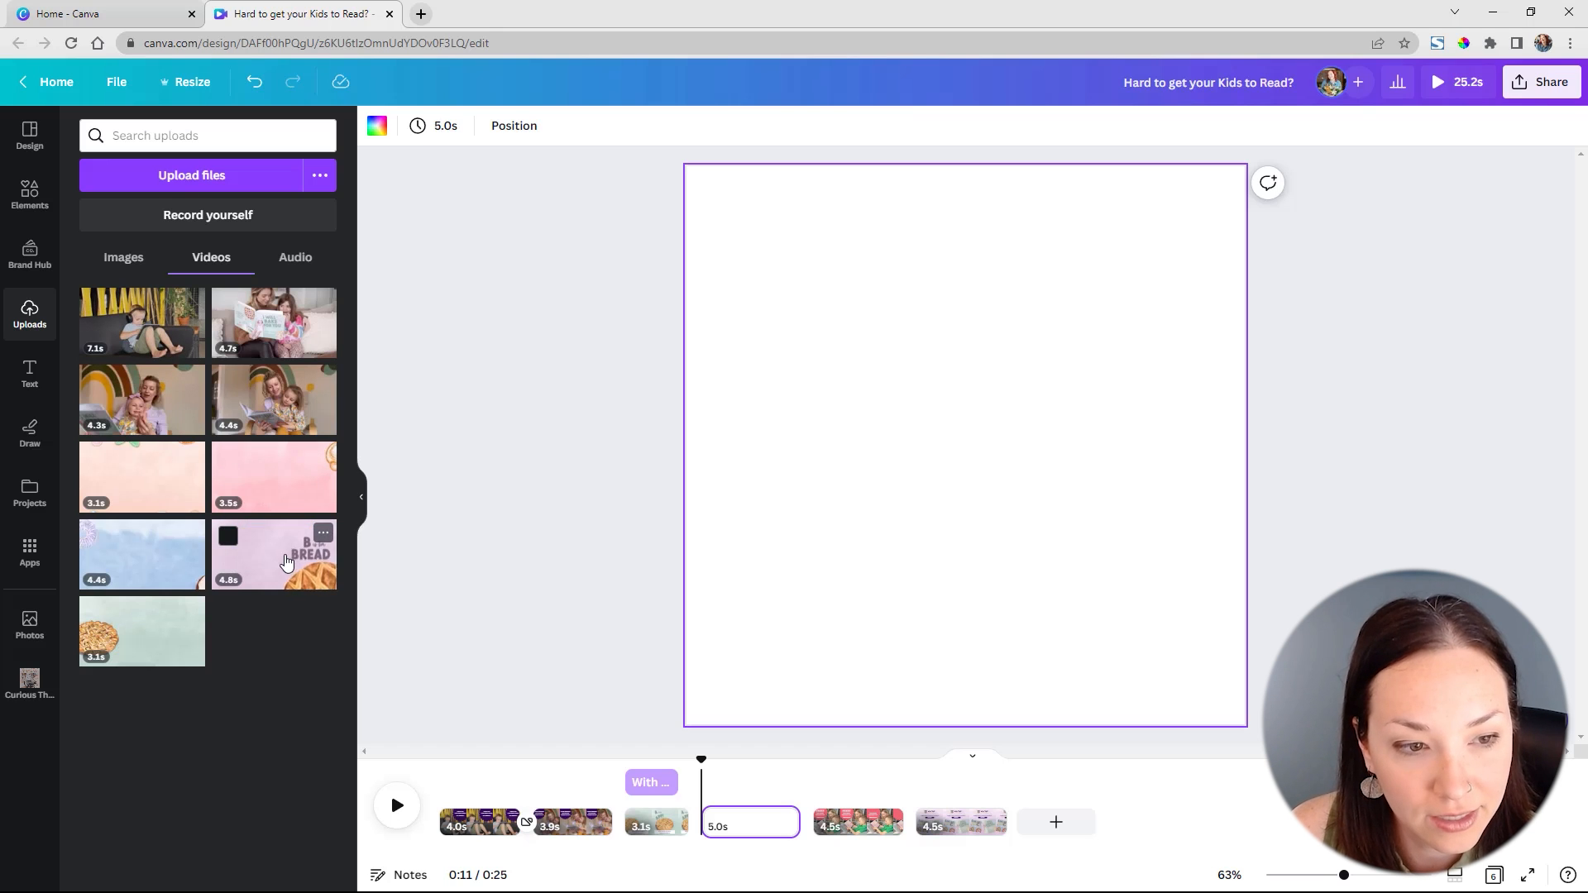
drag(296, 554, 728, 827)
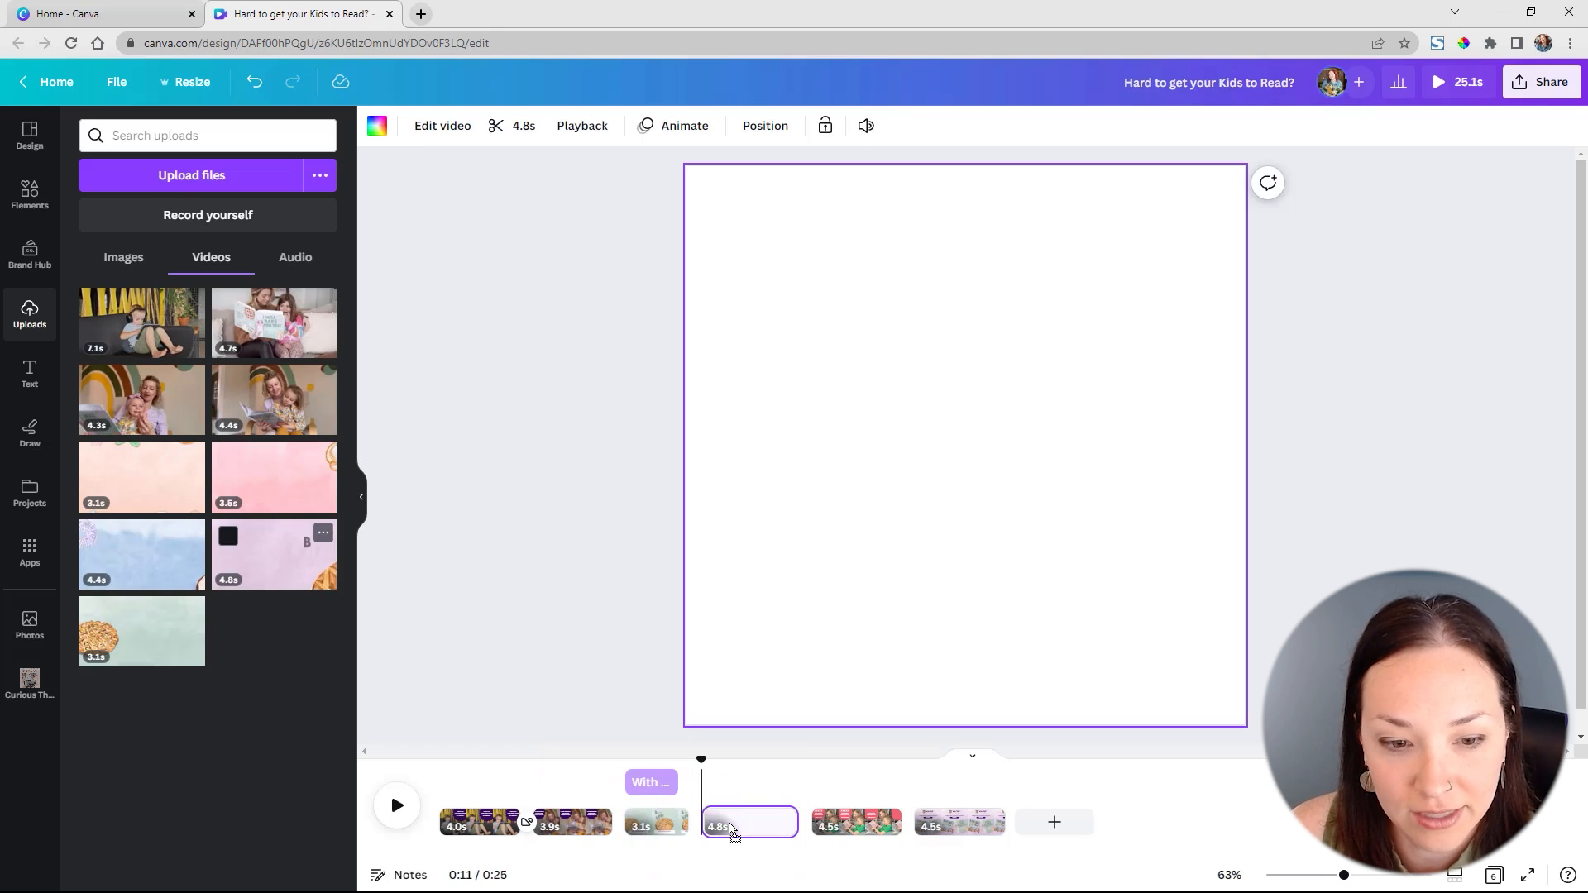
- Reposition the bread video's crop to frame its lettering and bread, and trim the clip to 3.8 seconds
double_click(952, 553)
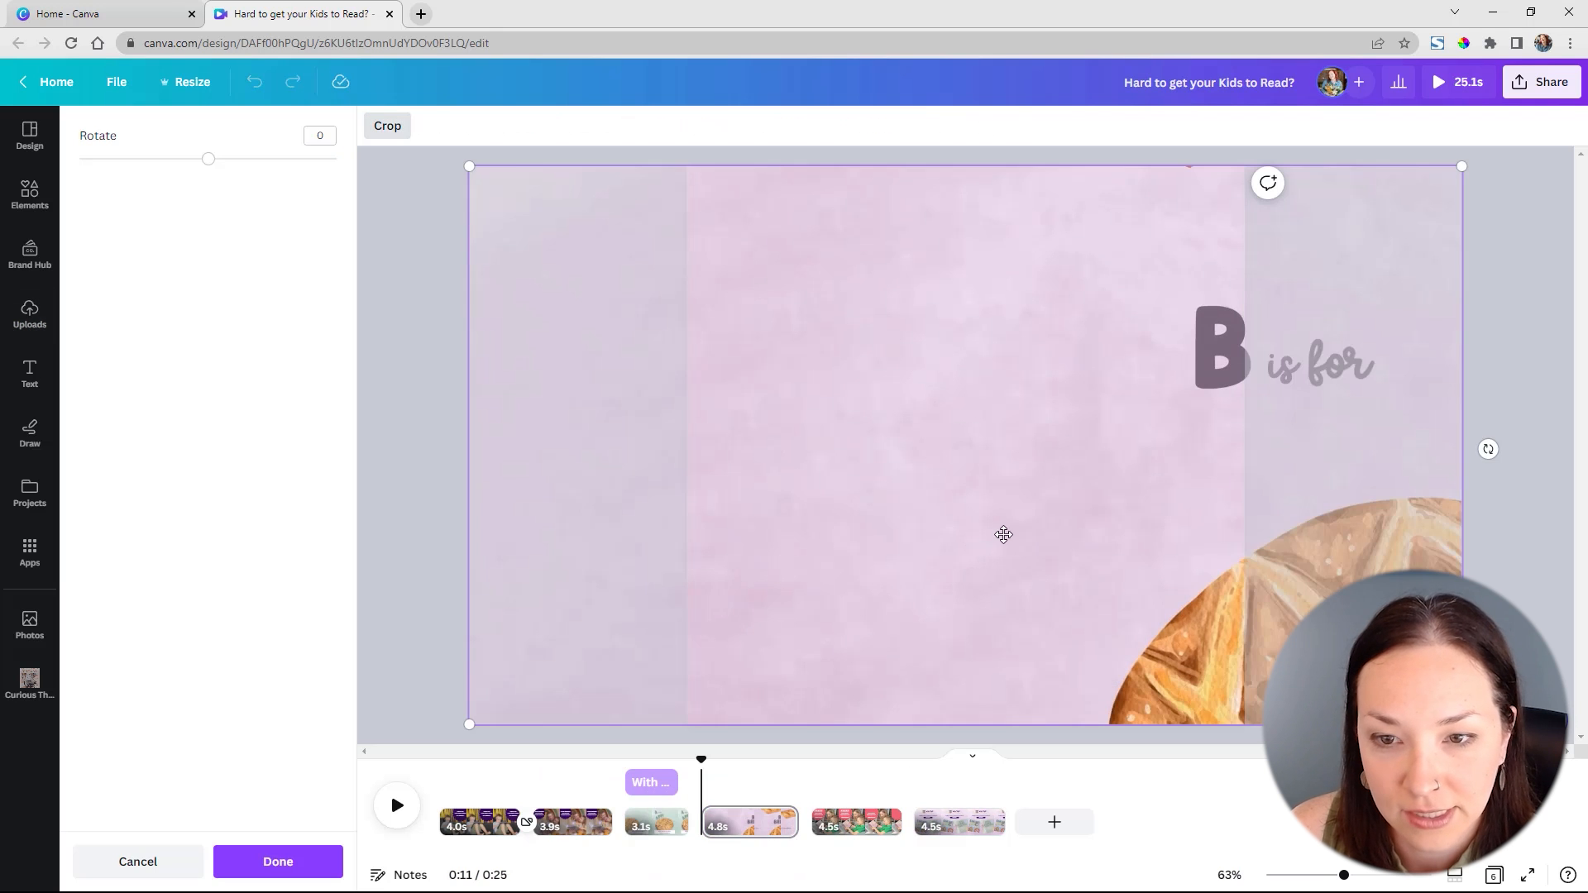
drag(1003, 532, 769, 560)
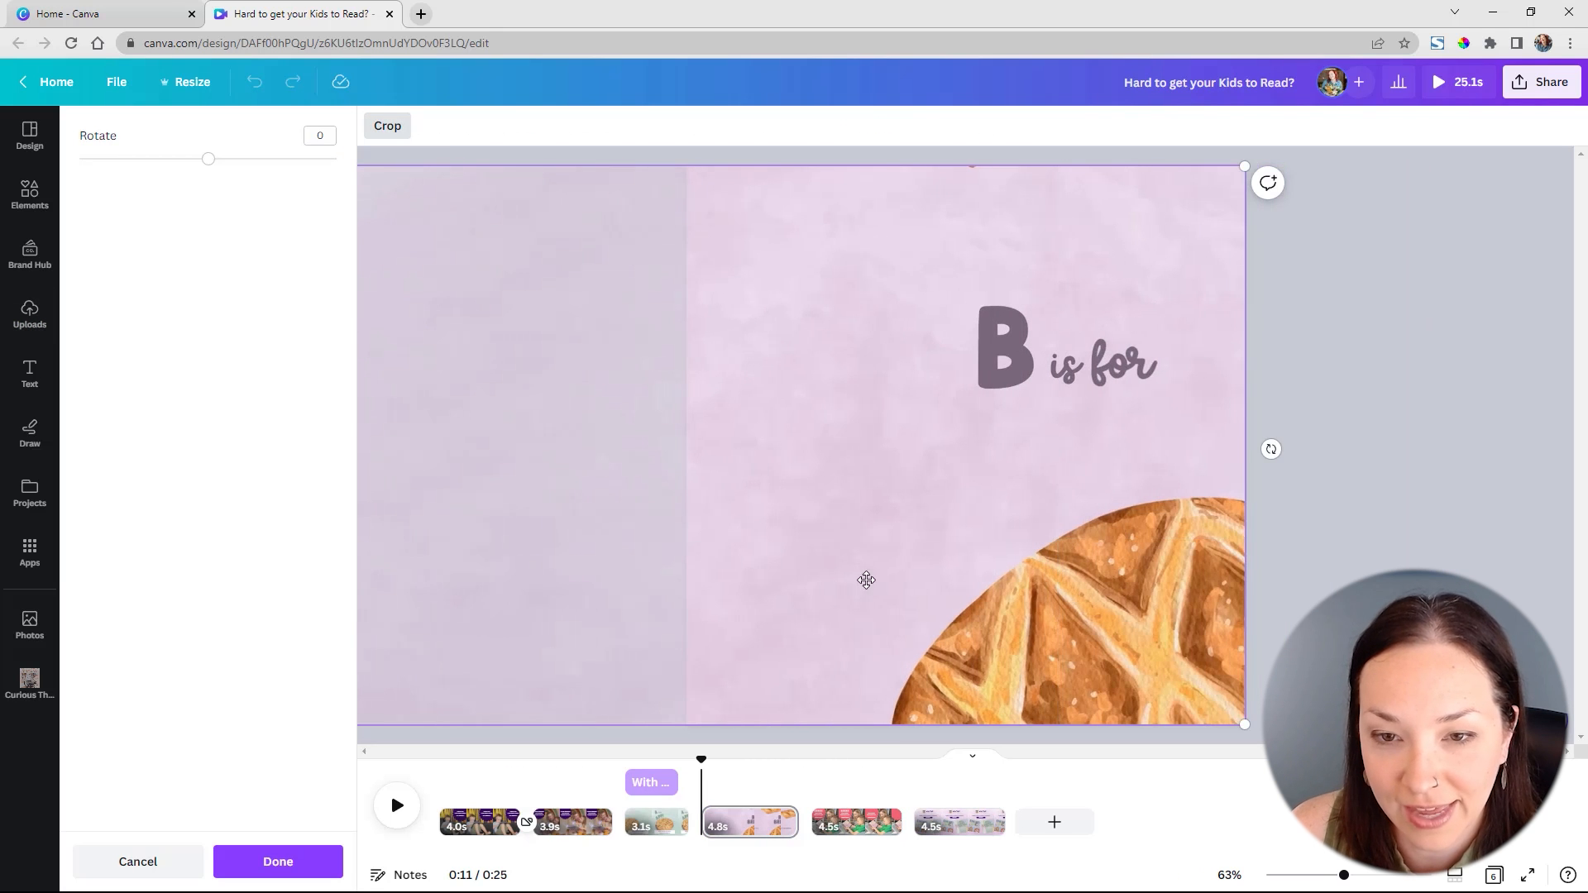
click(1327, 541)
drag(789, 825, 776, 827)
- Copy the "With Colorful & Yummy Looking Illustrations" caption and its white box from the pie page onto the bread page
click(664, 785)
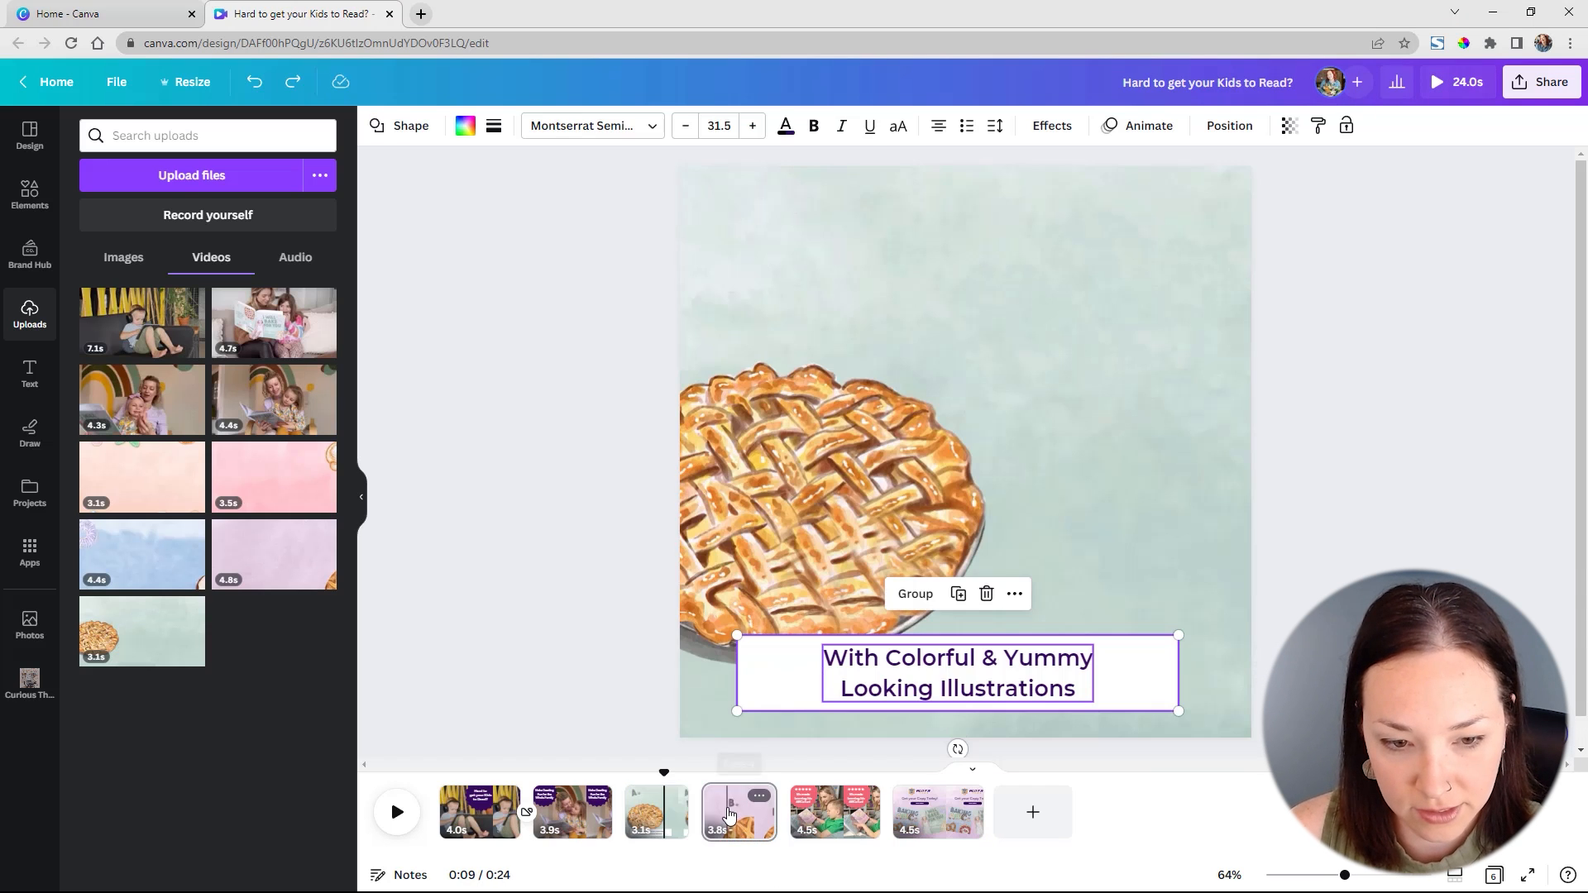
click(747, 811)
key(ctrl+v)
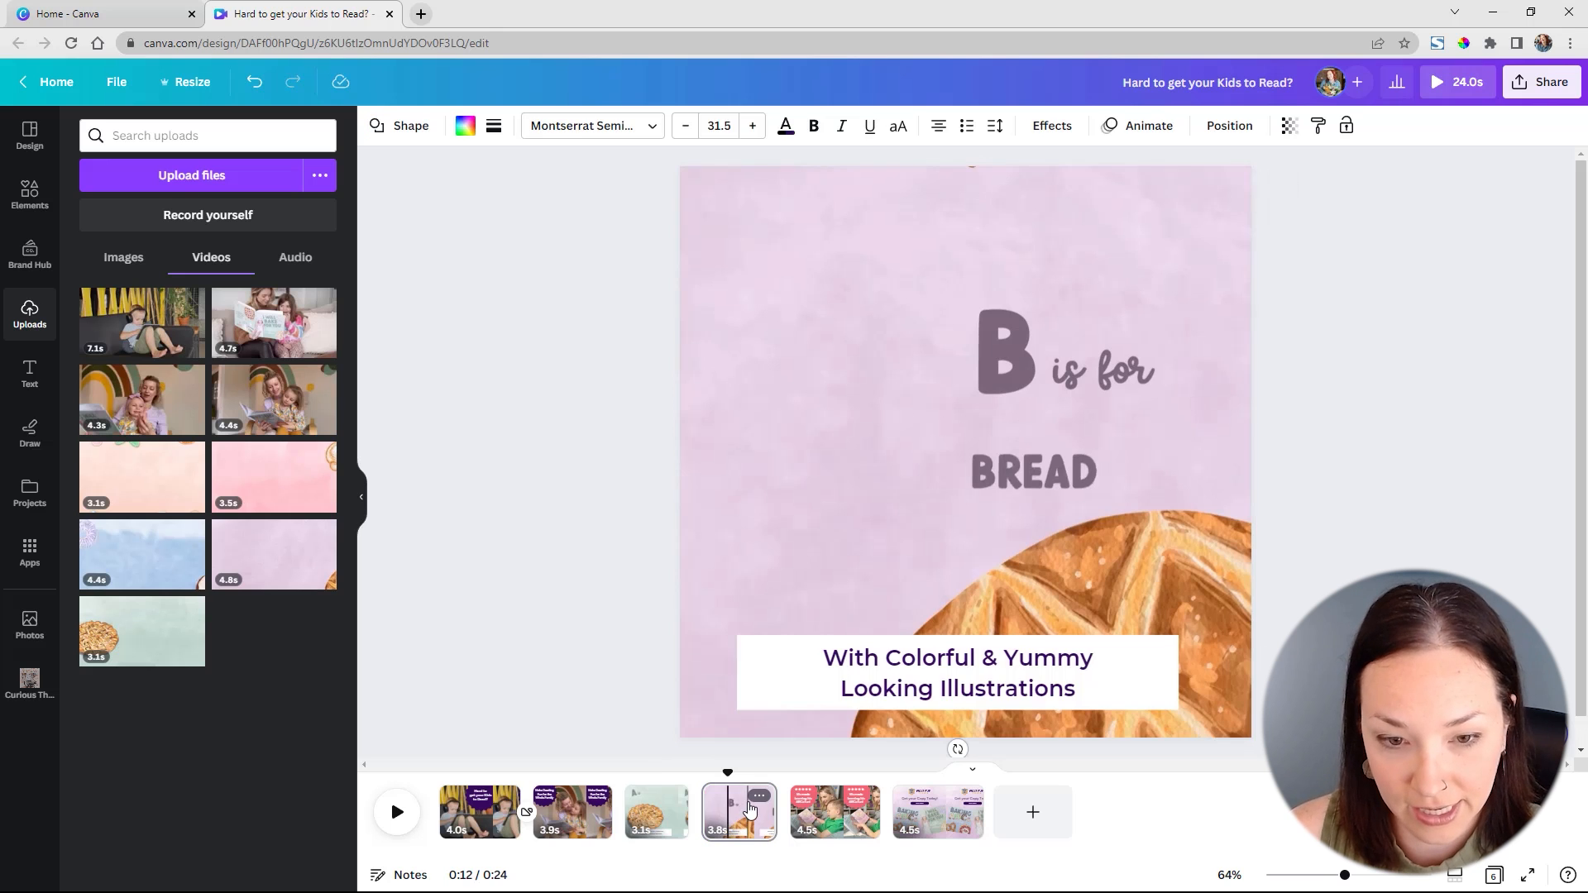
key(ctrl+z)
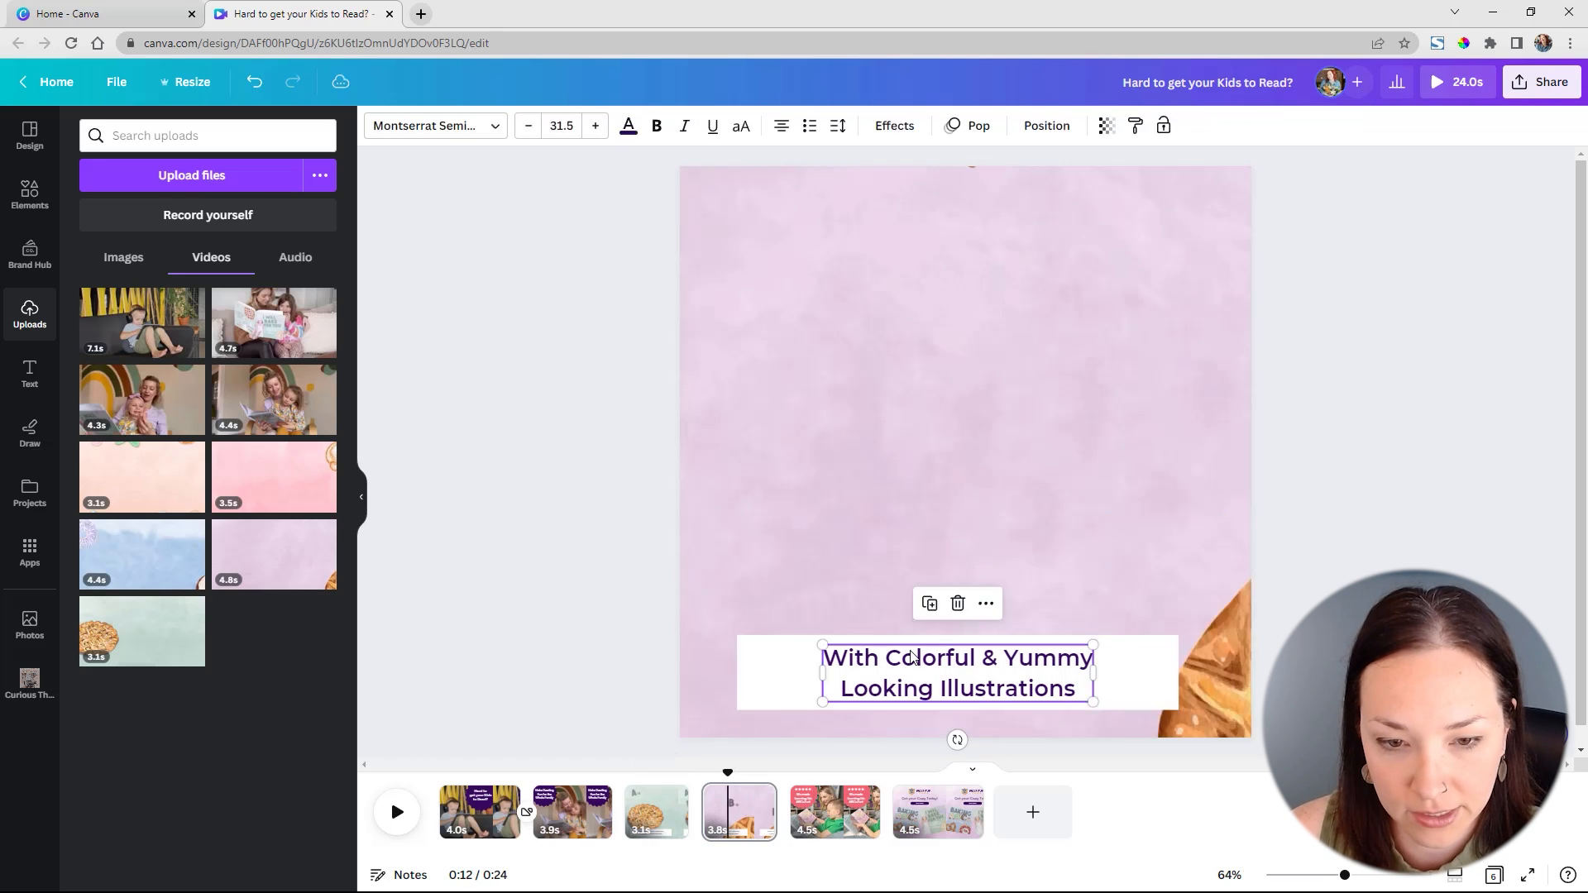
- On the pie page, set the white caption box to Fade on enter and the caption text to Bounce on enter
click(1055, 125)
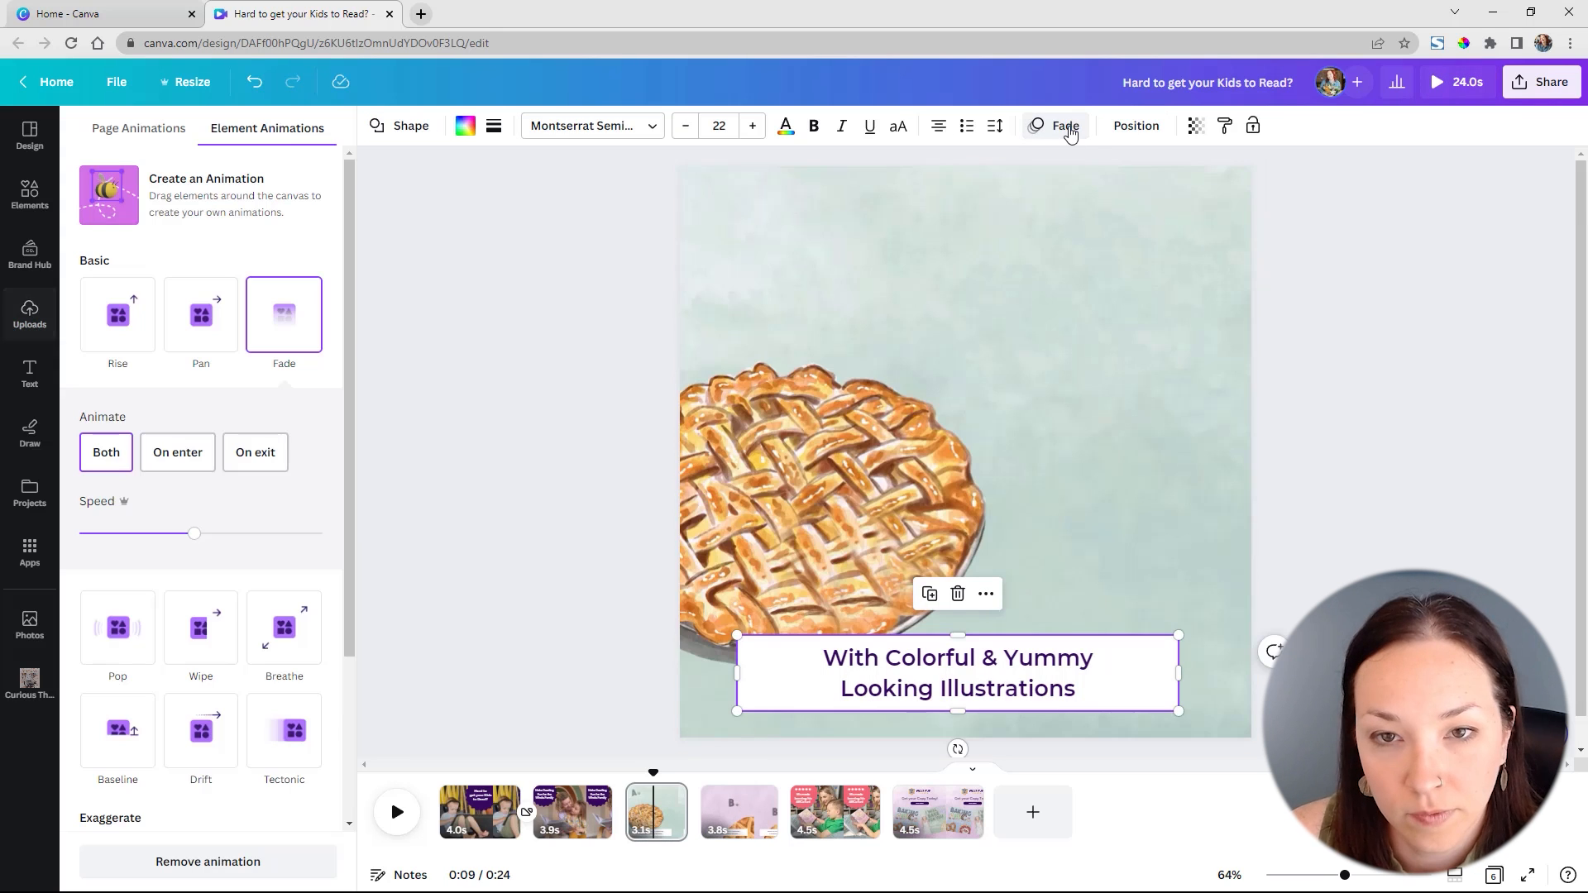
click(172, 467)
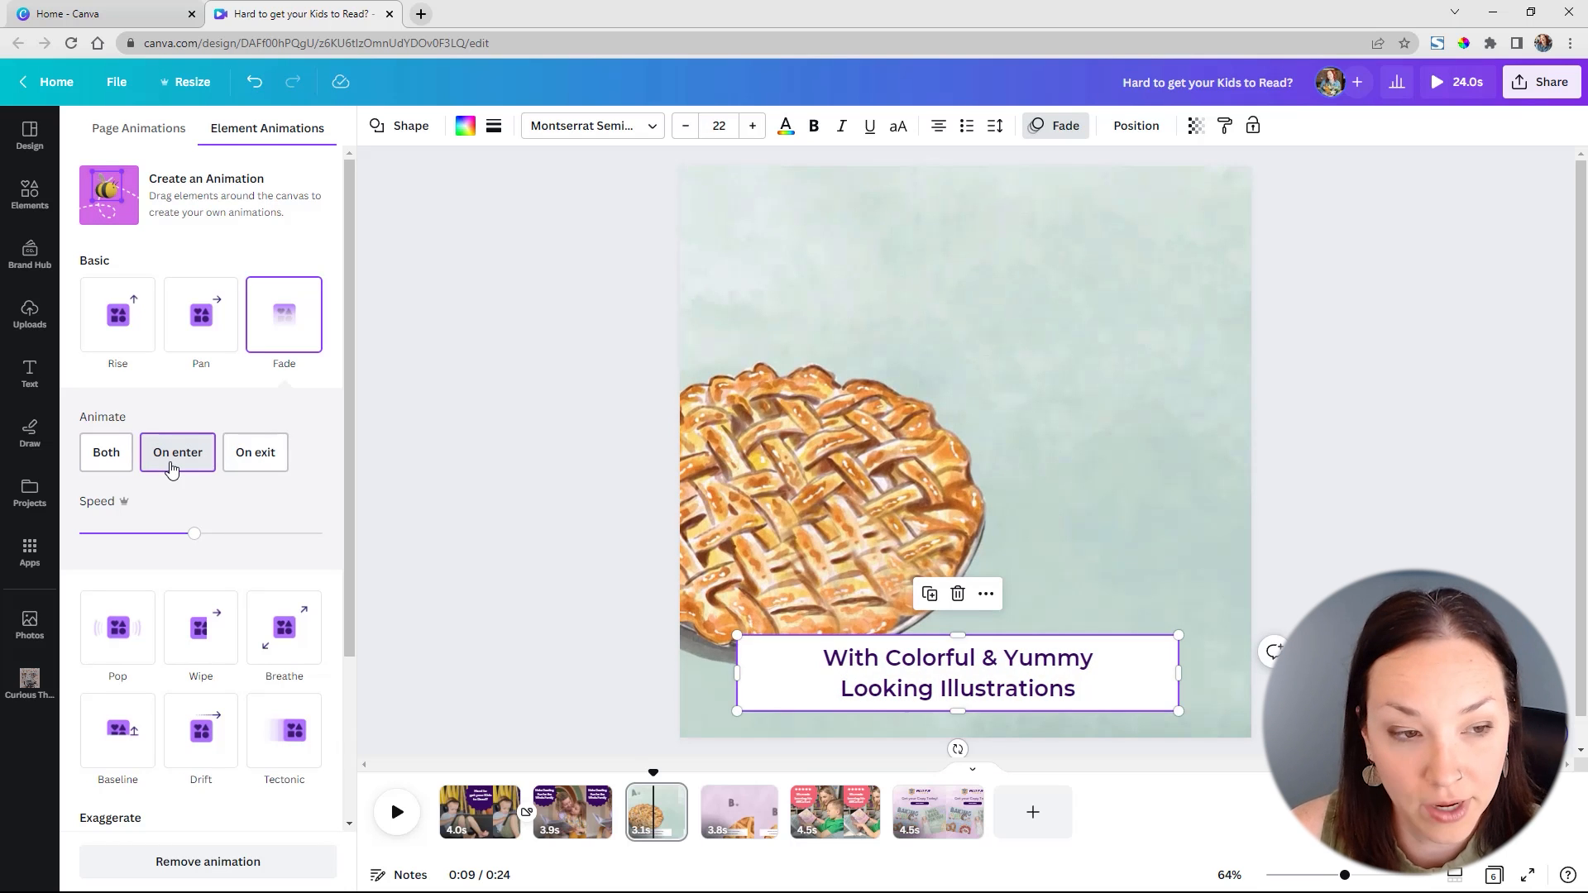
click(970, 697)
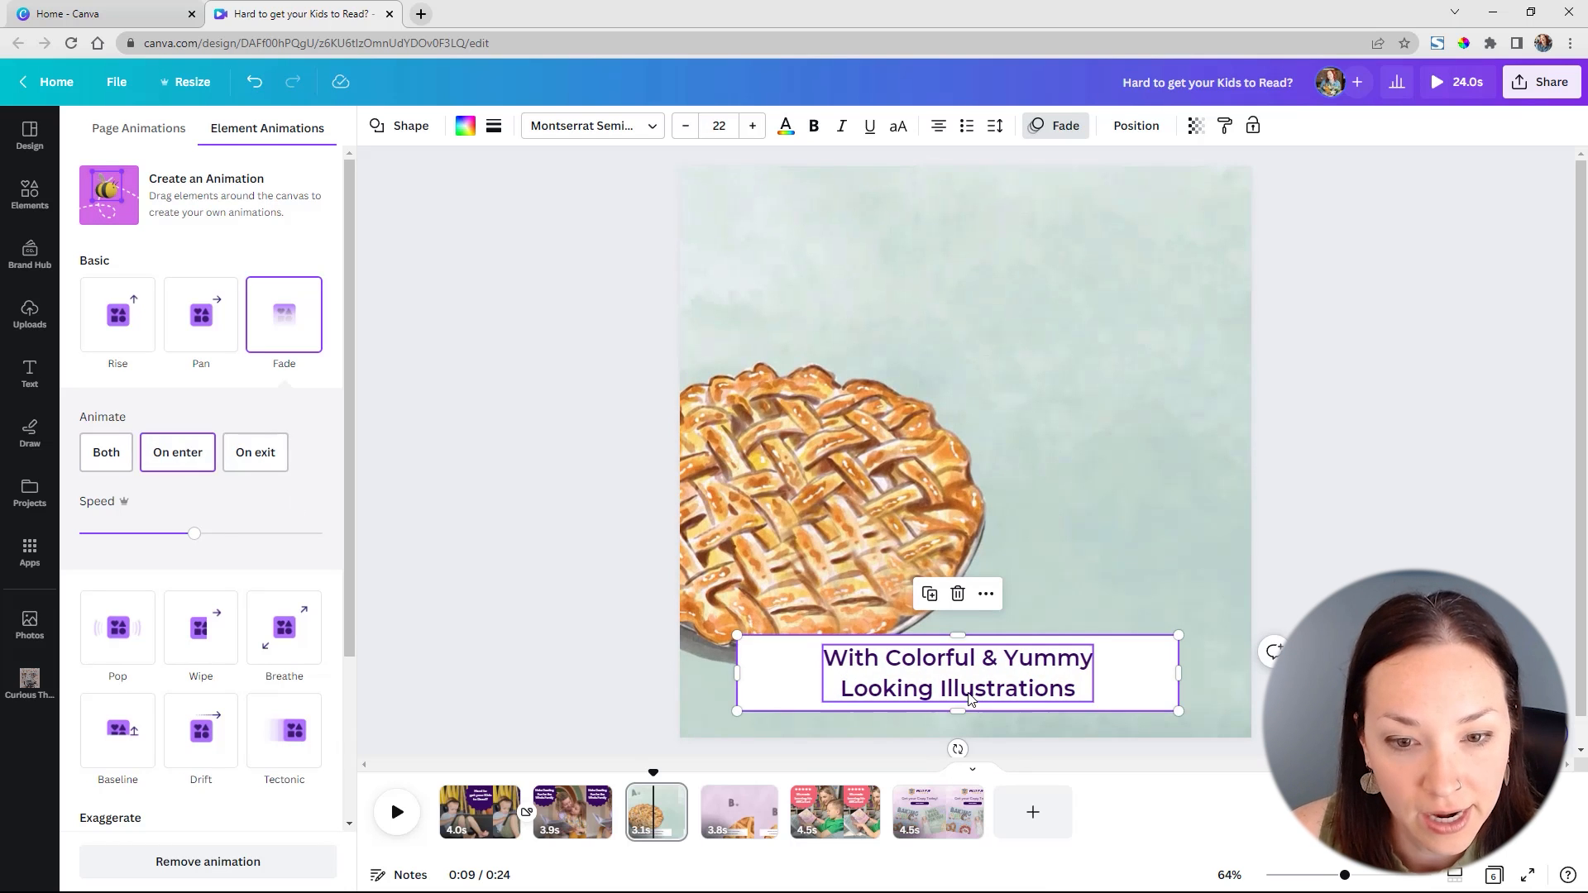
click(175, 563)
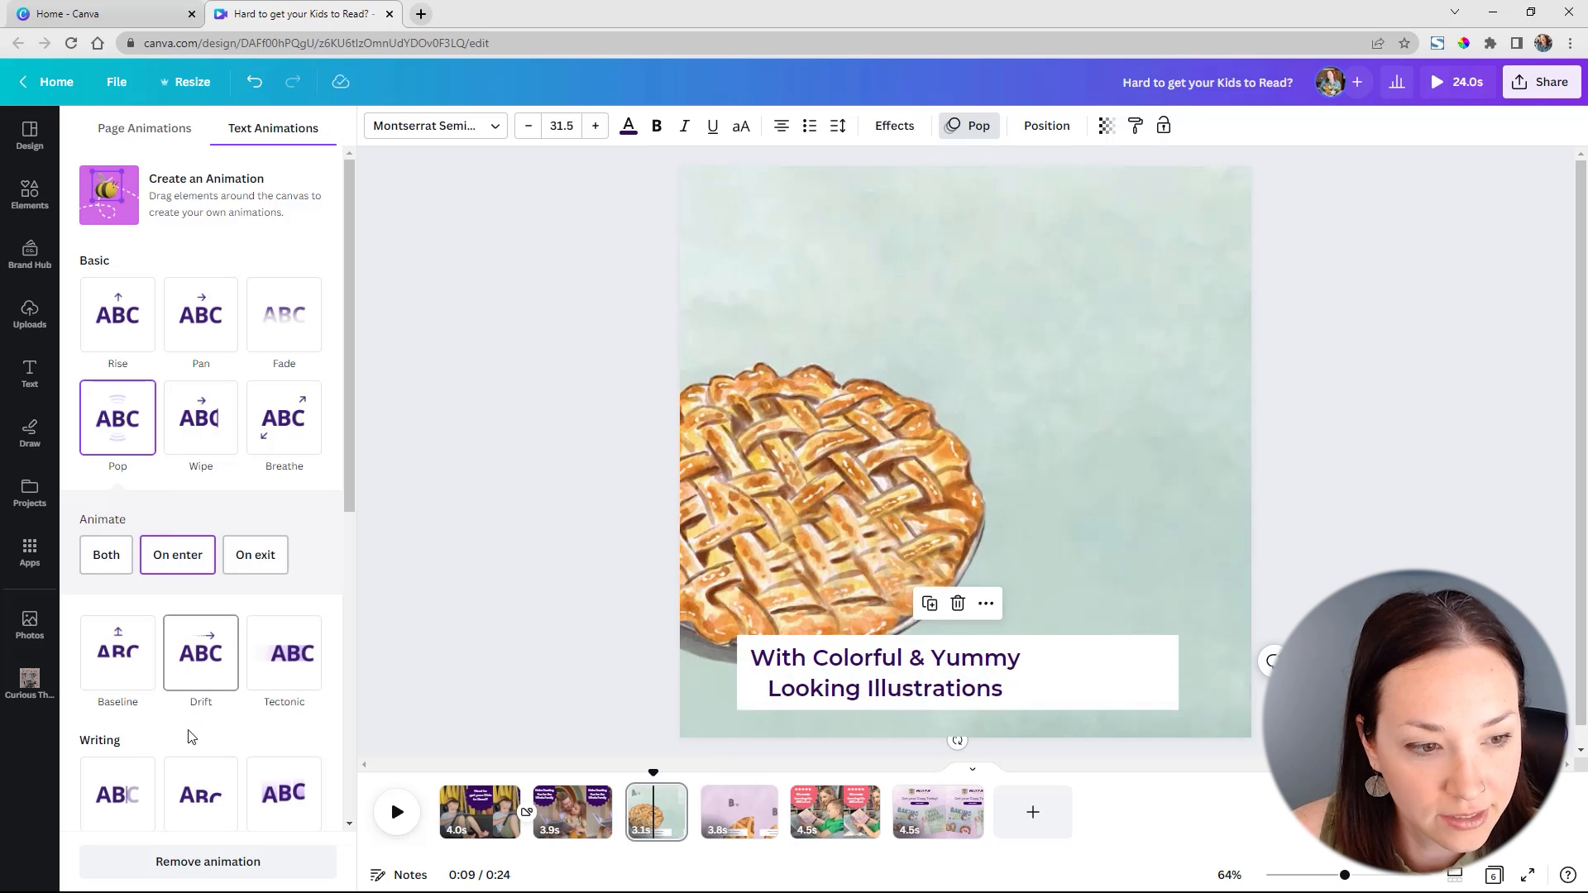
scroll(163, 744, down, 3)
click(119, 753)
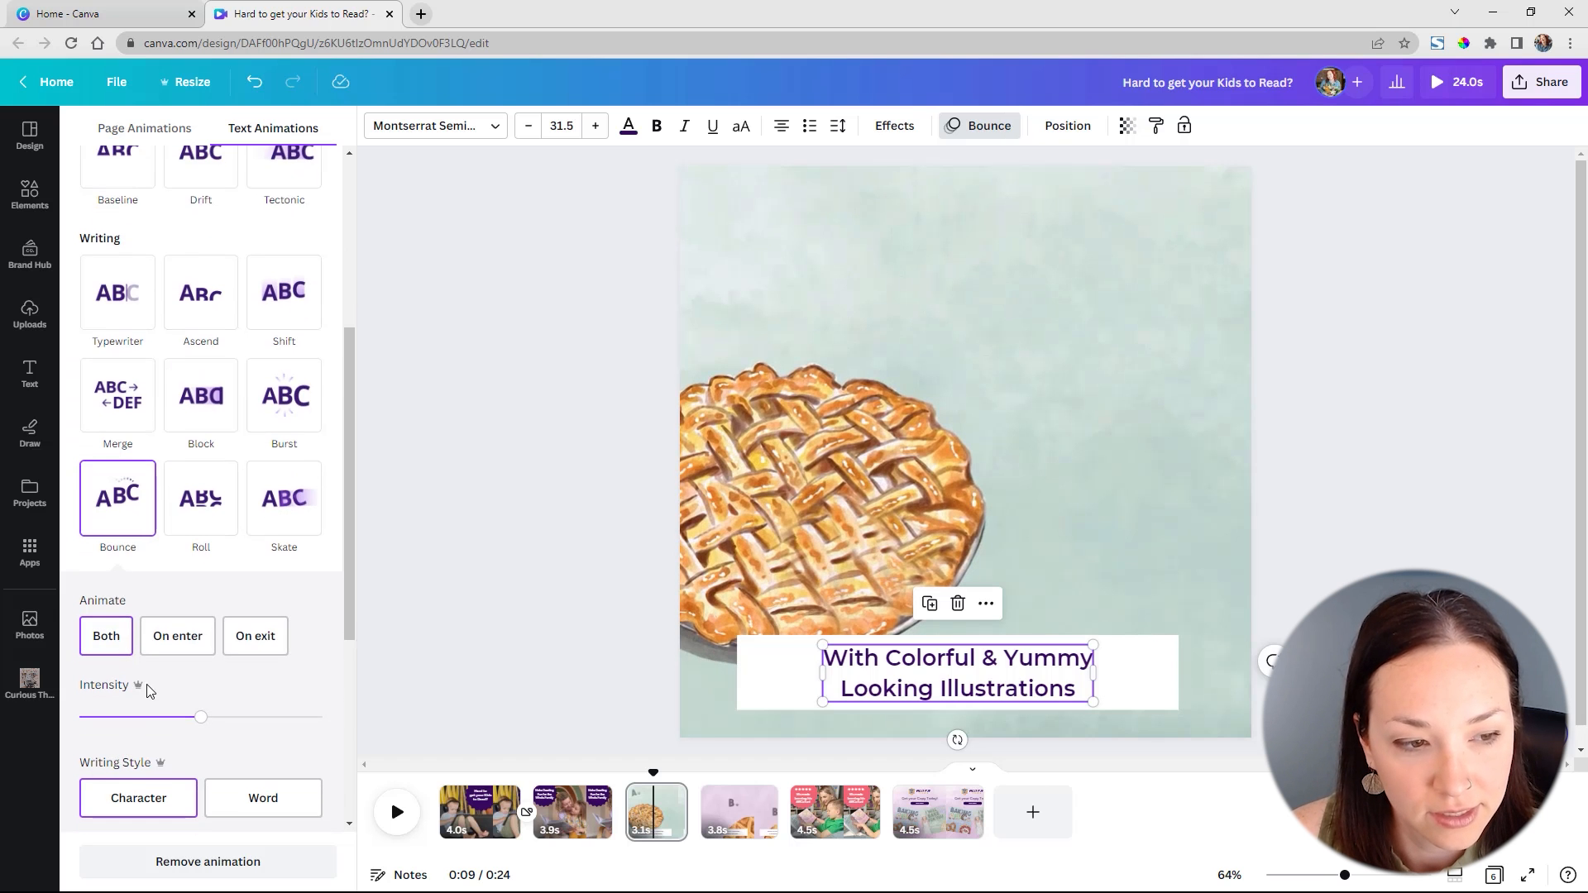
click(187, 638)
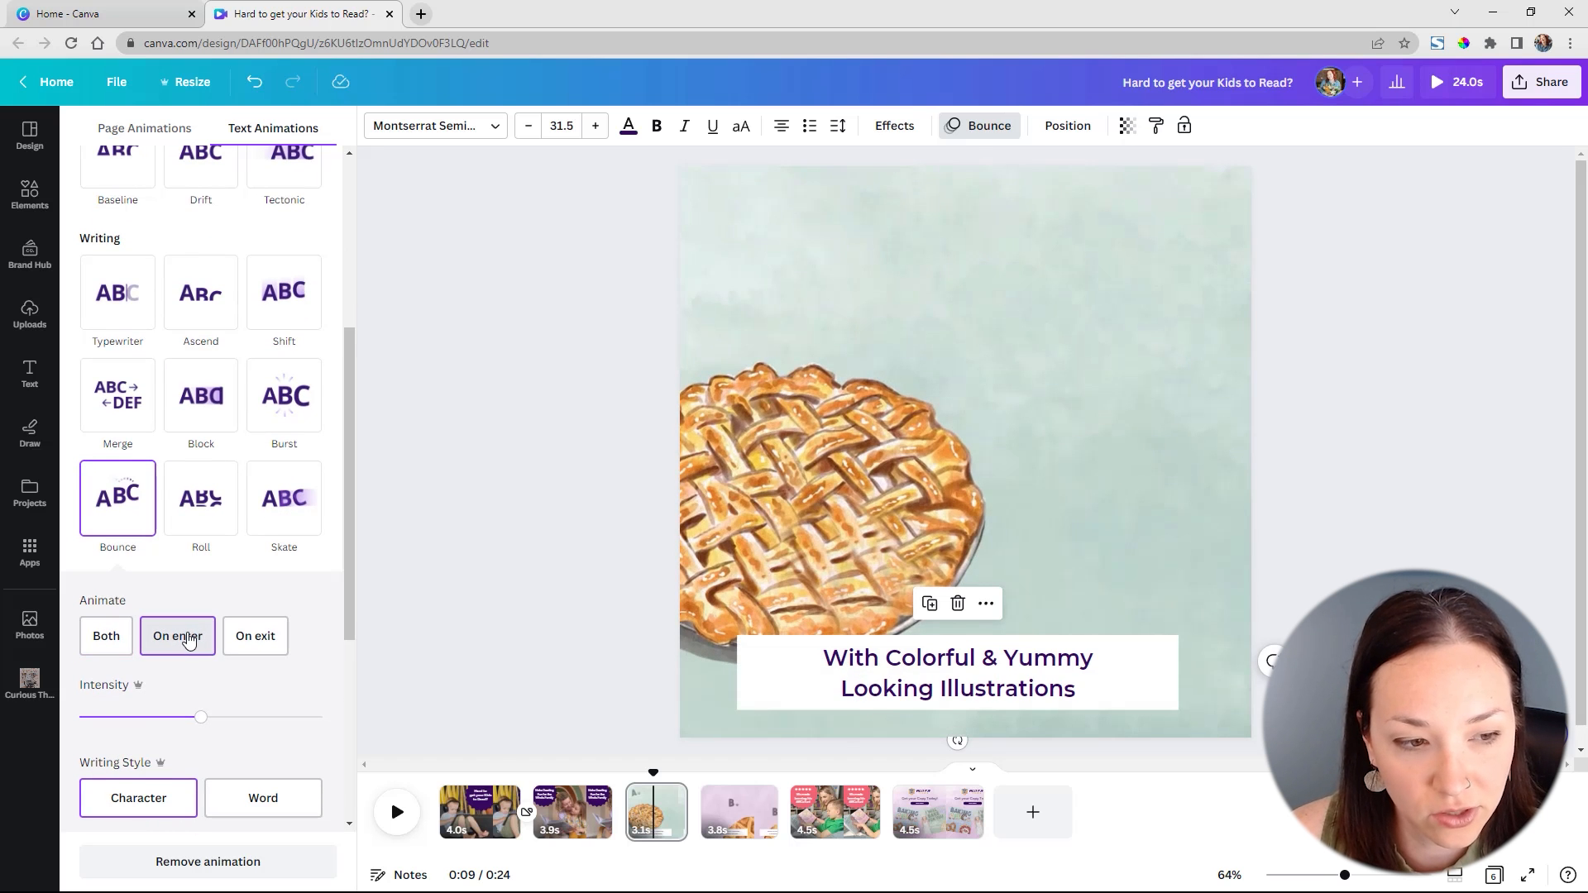
- On the bread page, animate the white caption box with Fade on exit only
click(739, 812)
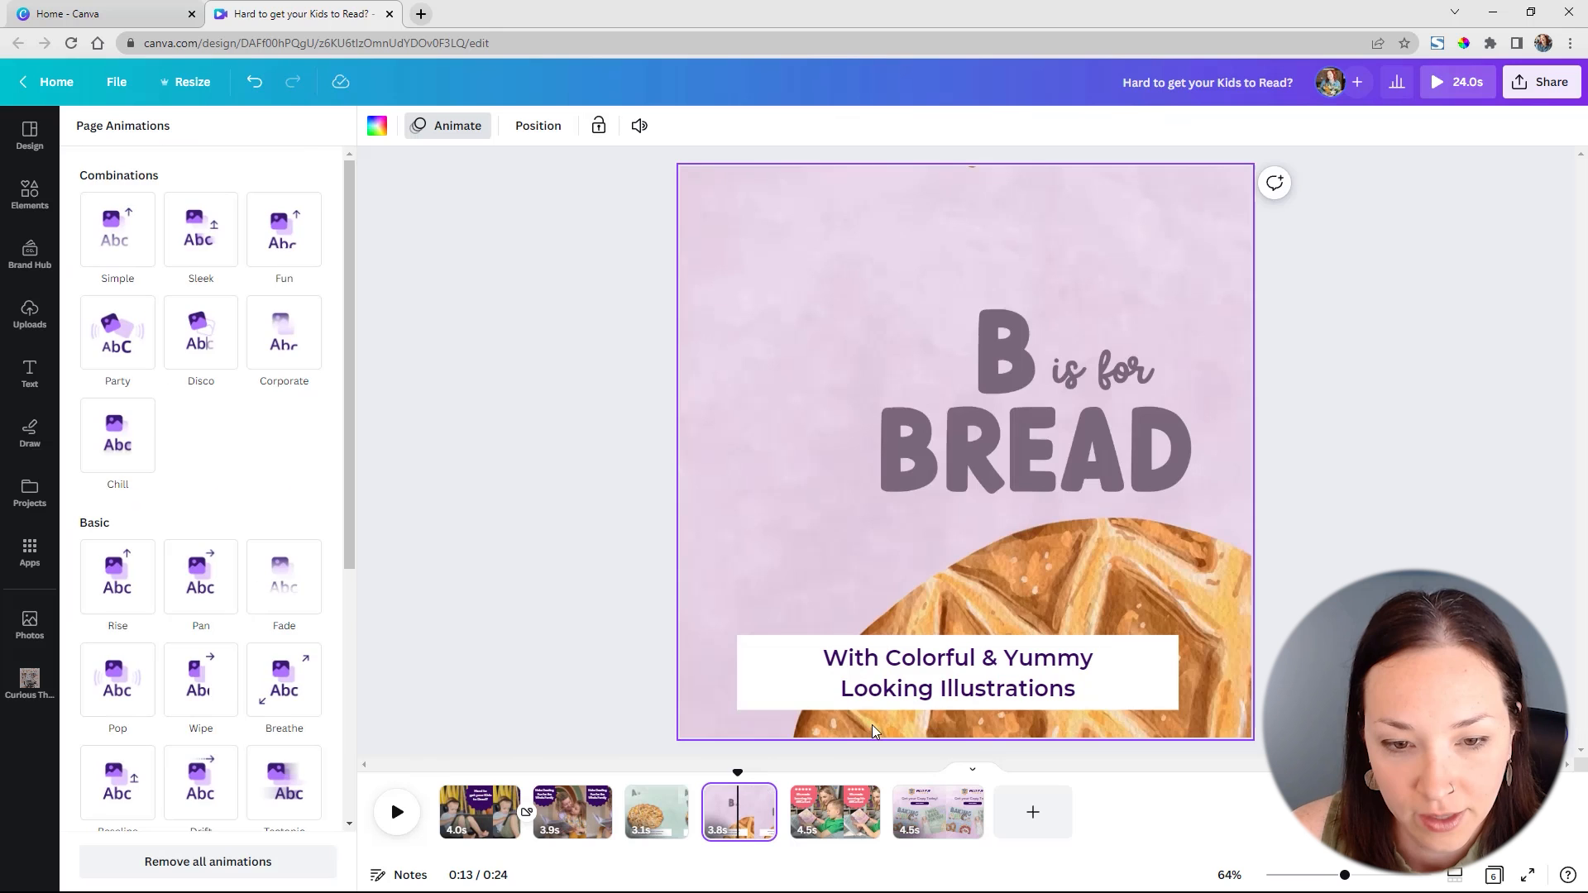
click(881, 697)
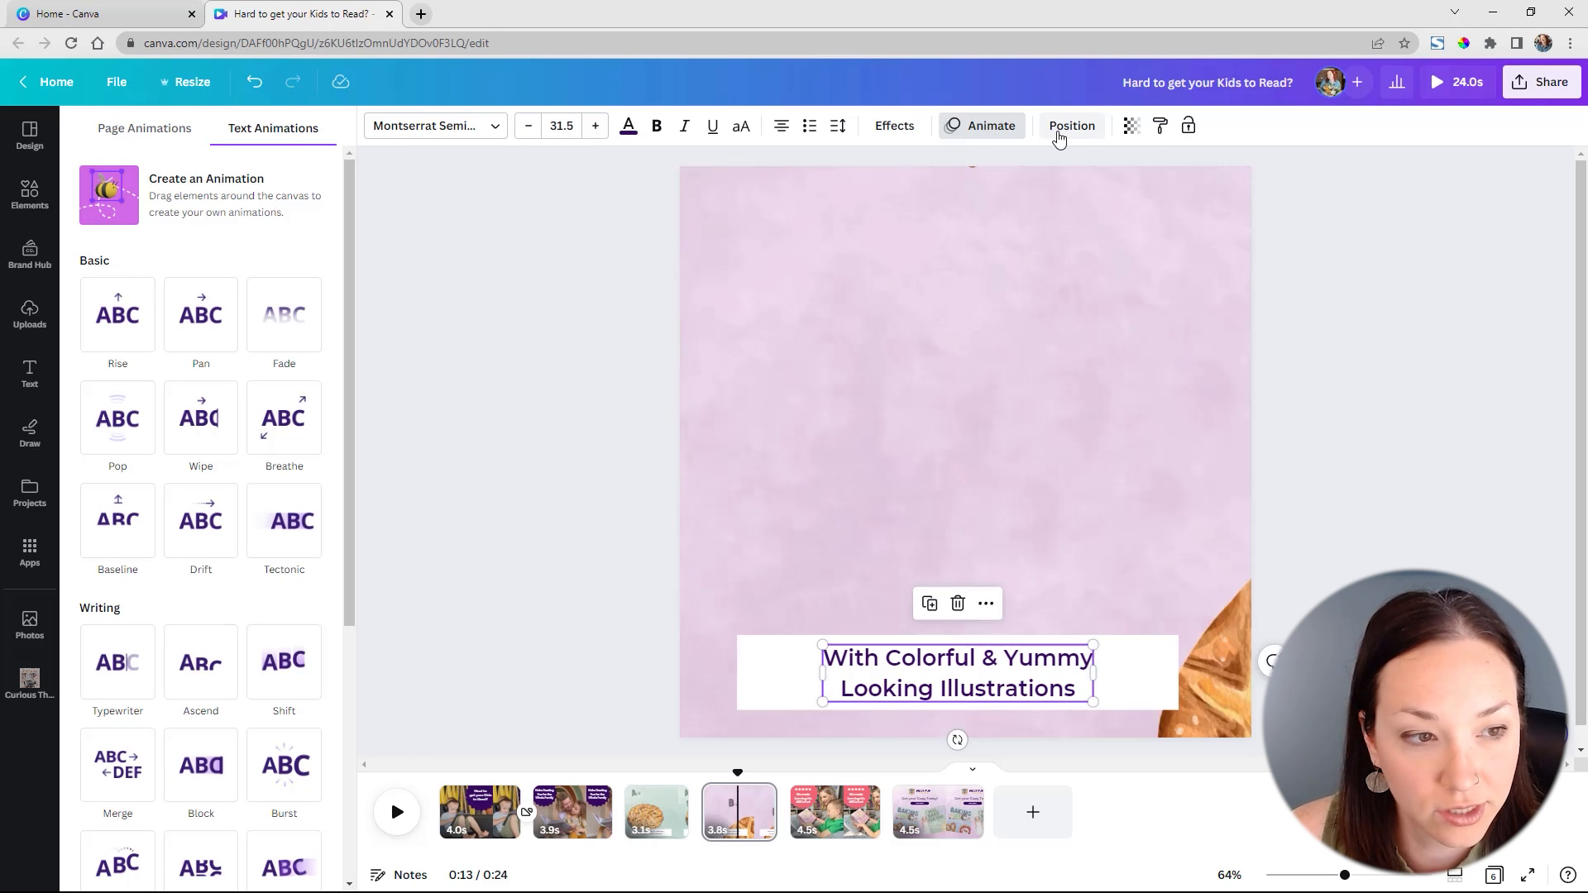
scroll(234, 496, down, 5)
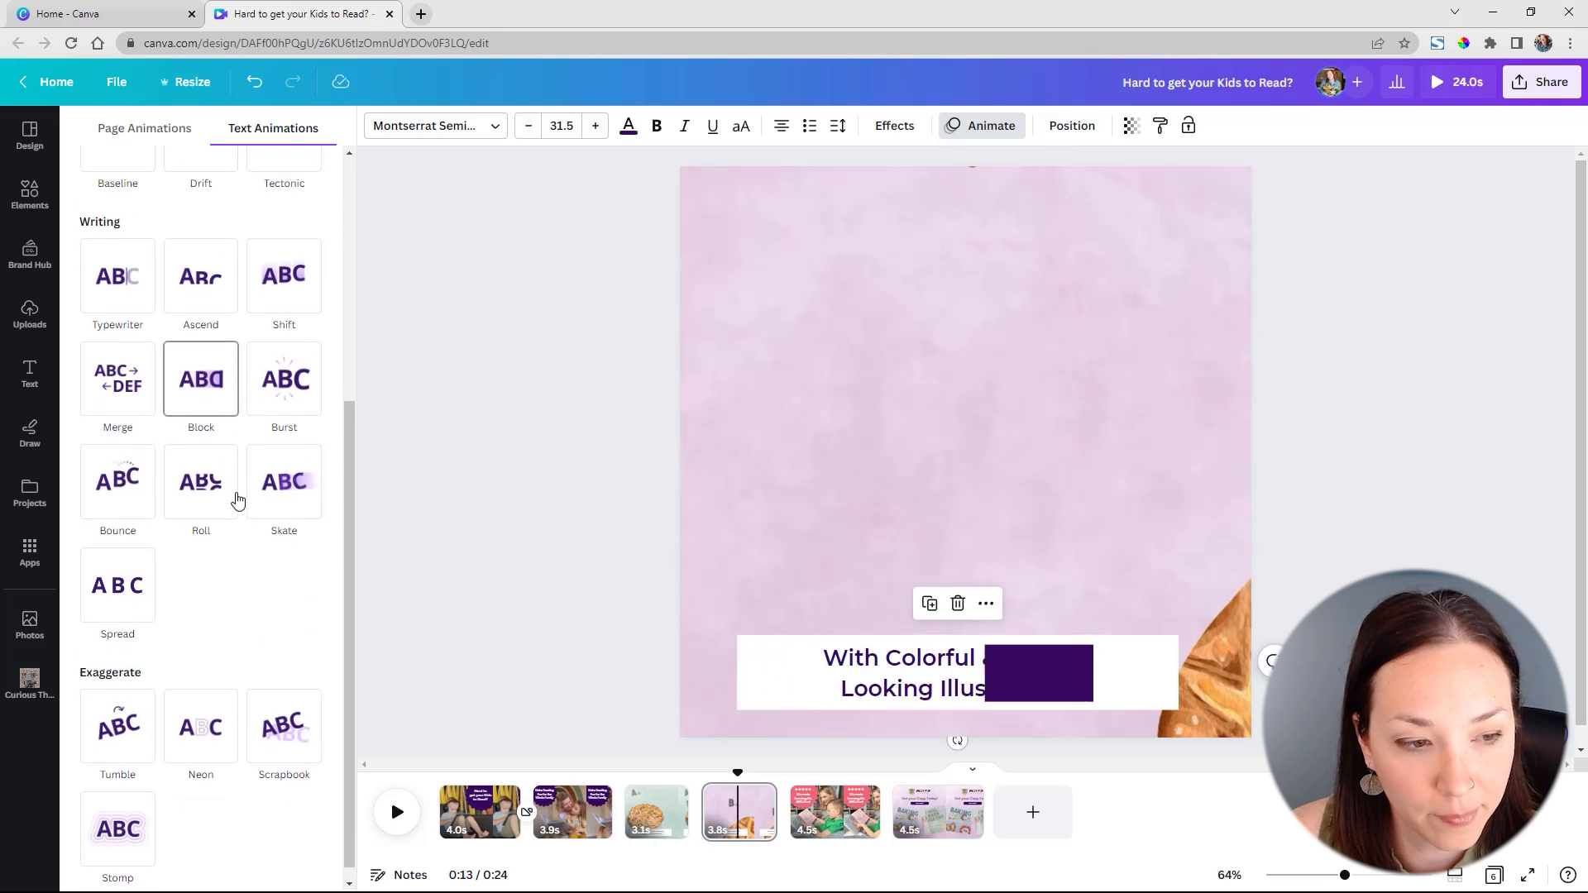
click(768, 697)
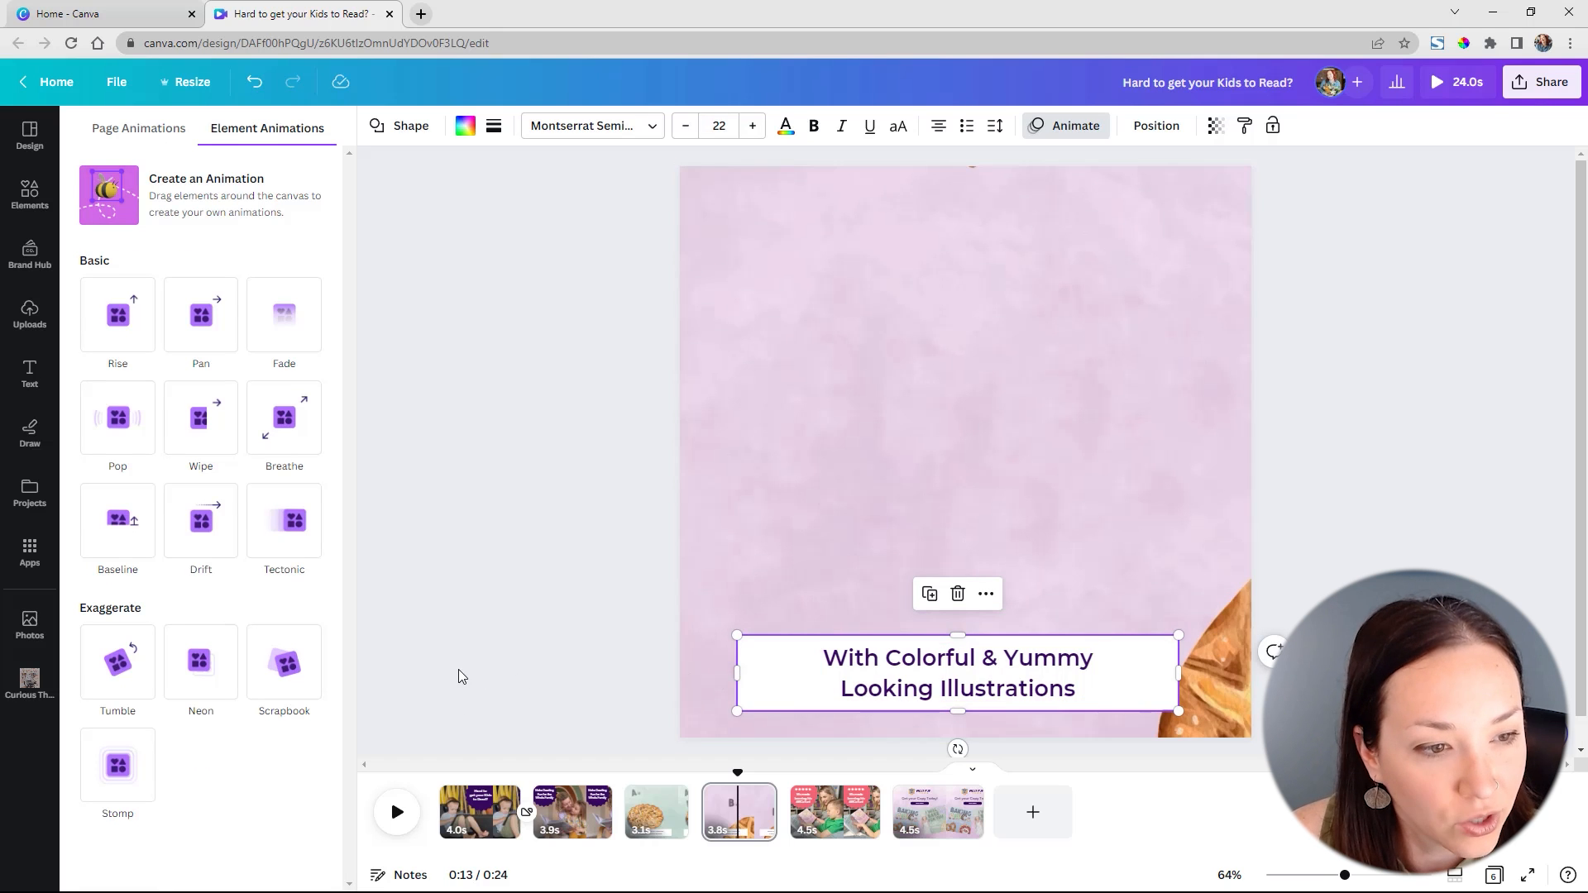
click(291, 340)
click(263, 473)
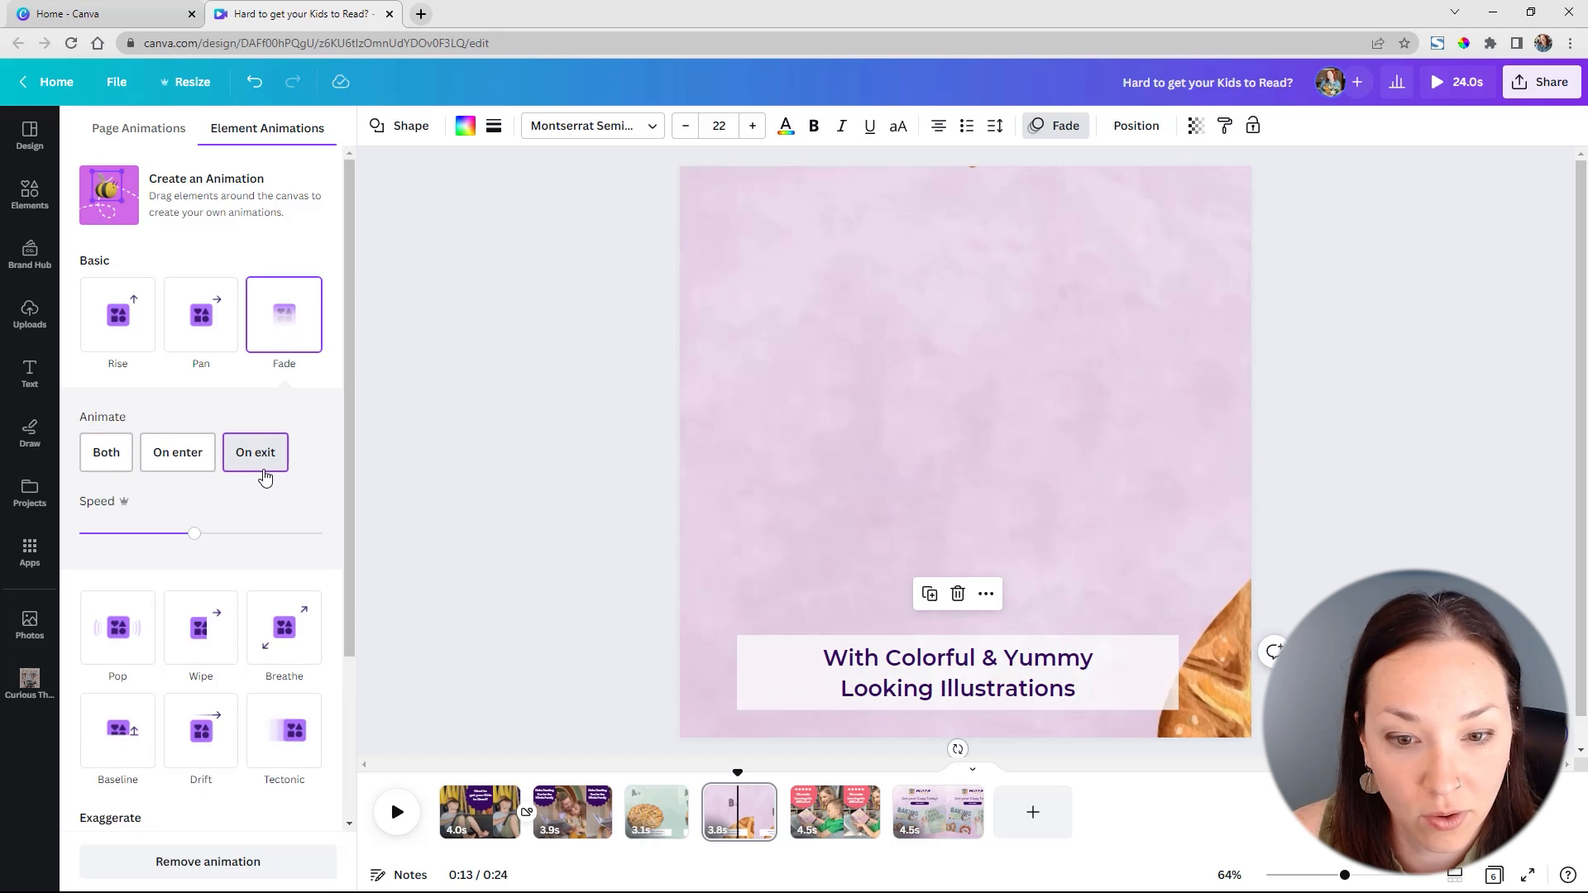
- Animate the bread page's caption text with Bounce, applied on exit only
click(913, 693)
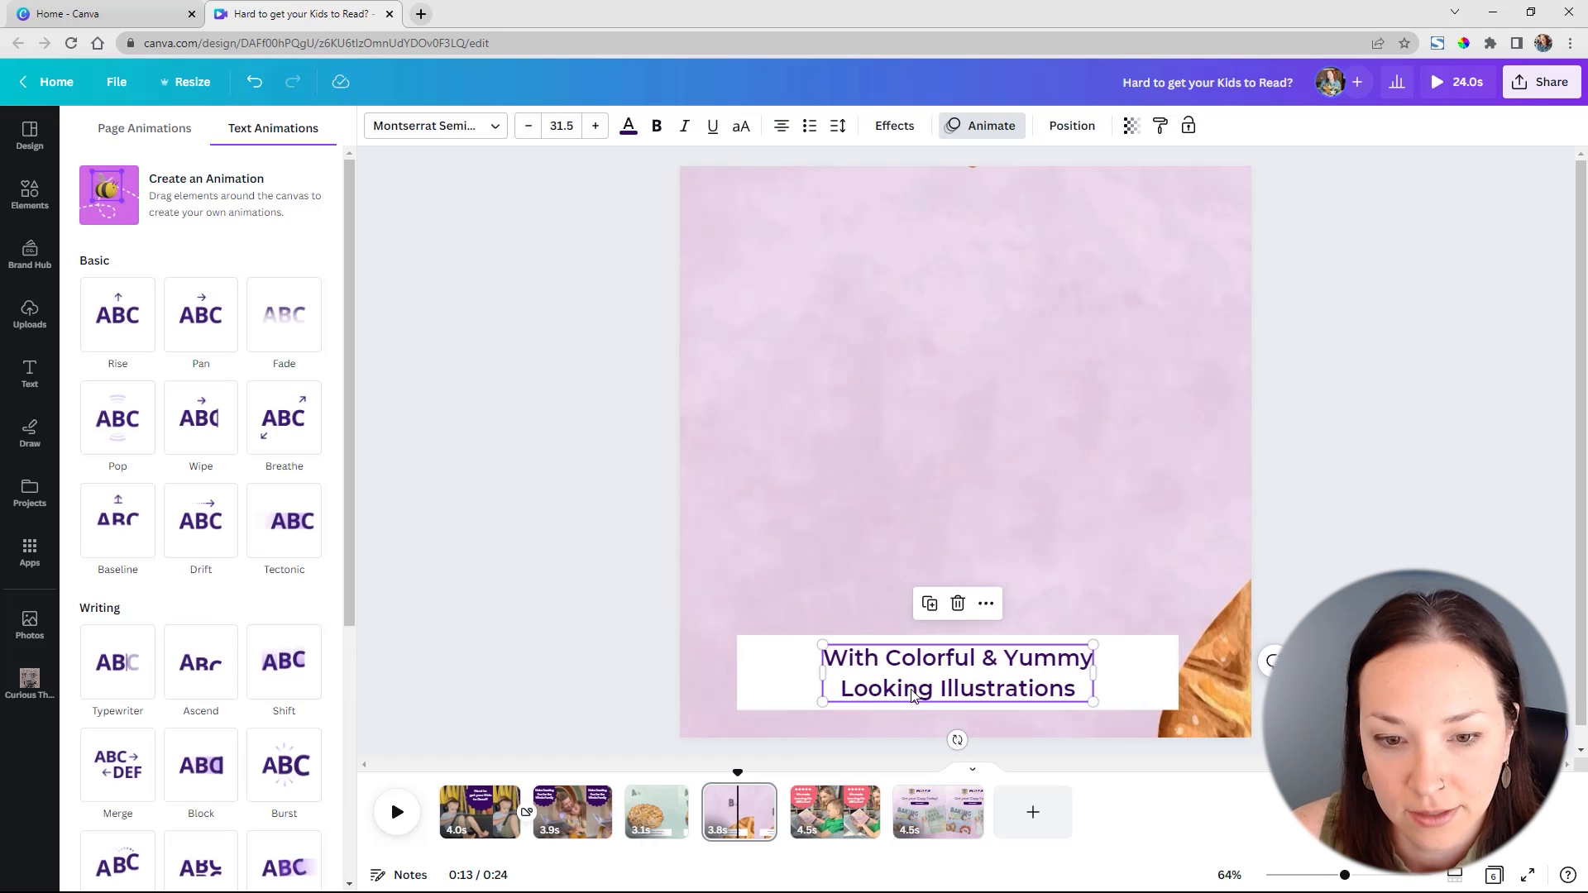
scroll(262, 701, down, 3)
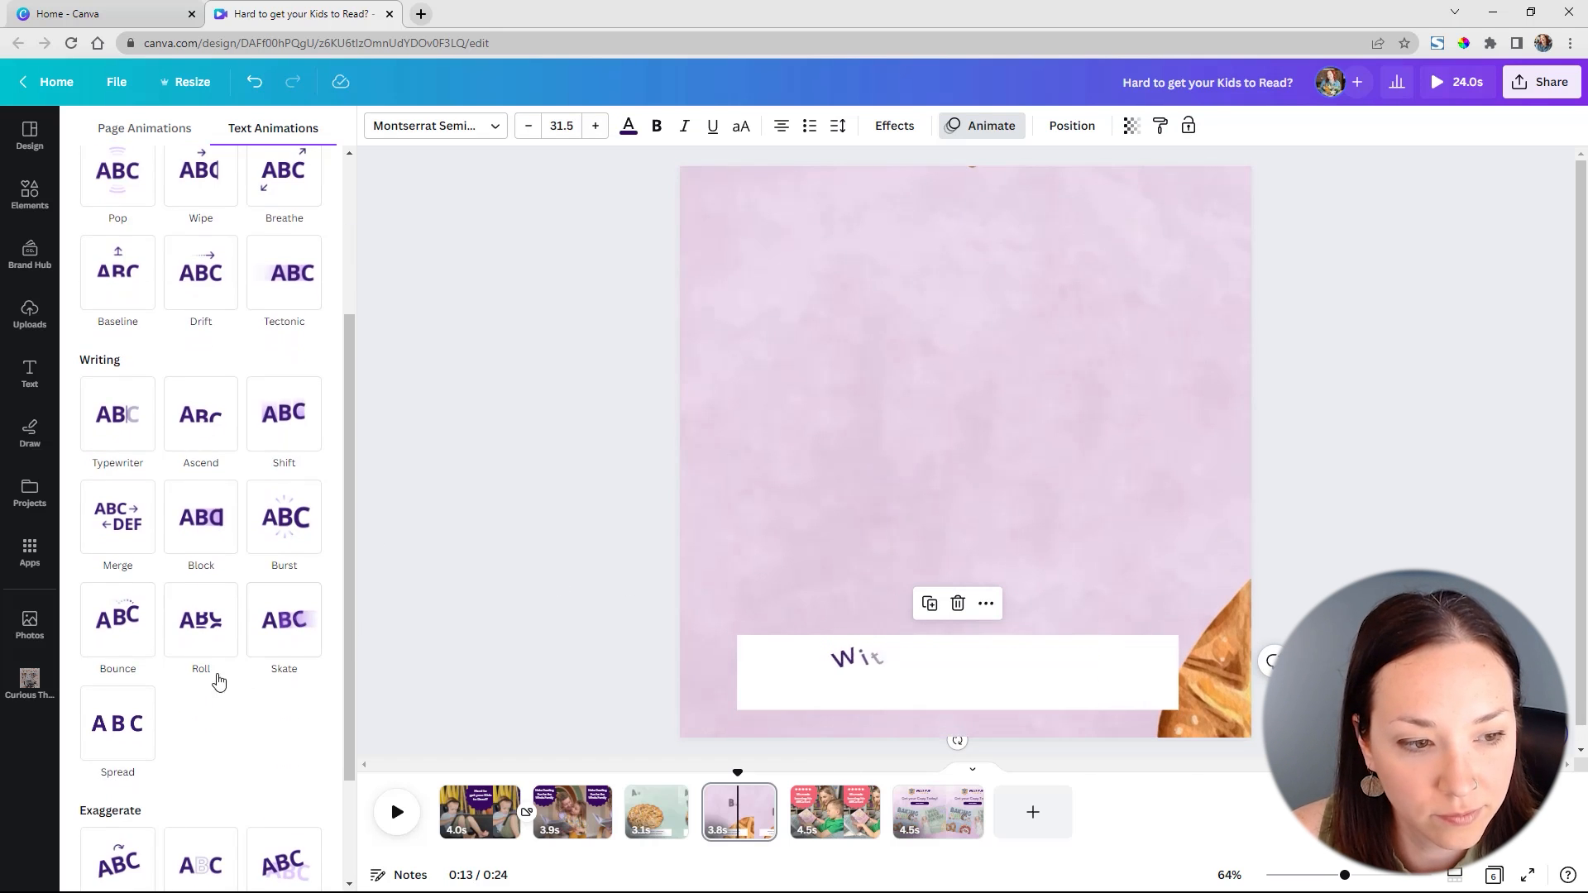
click(133, 628)
click(257, 638)
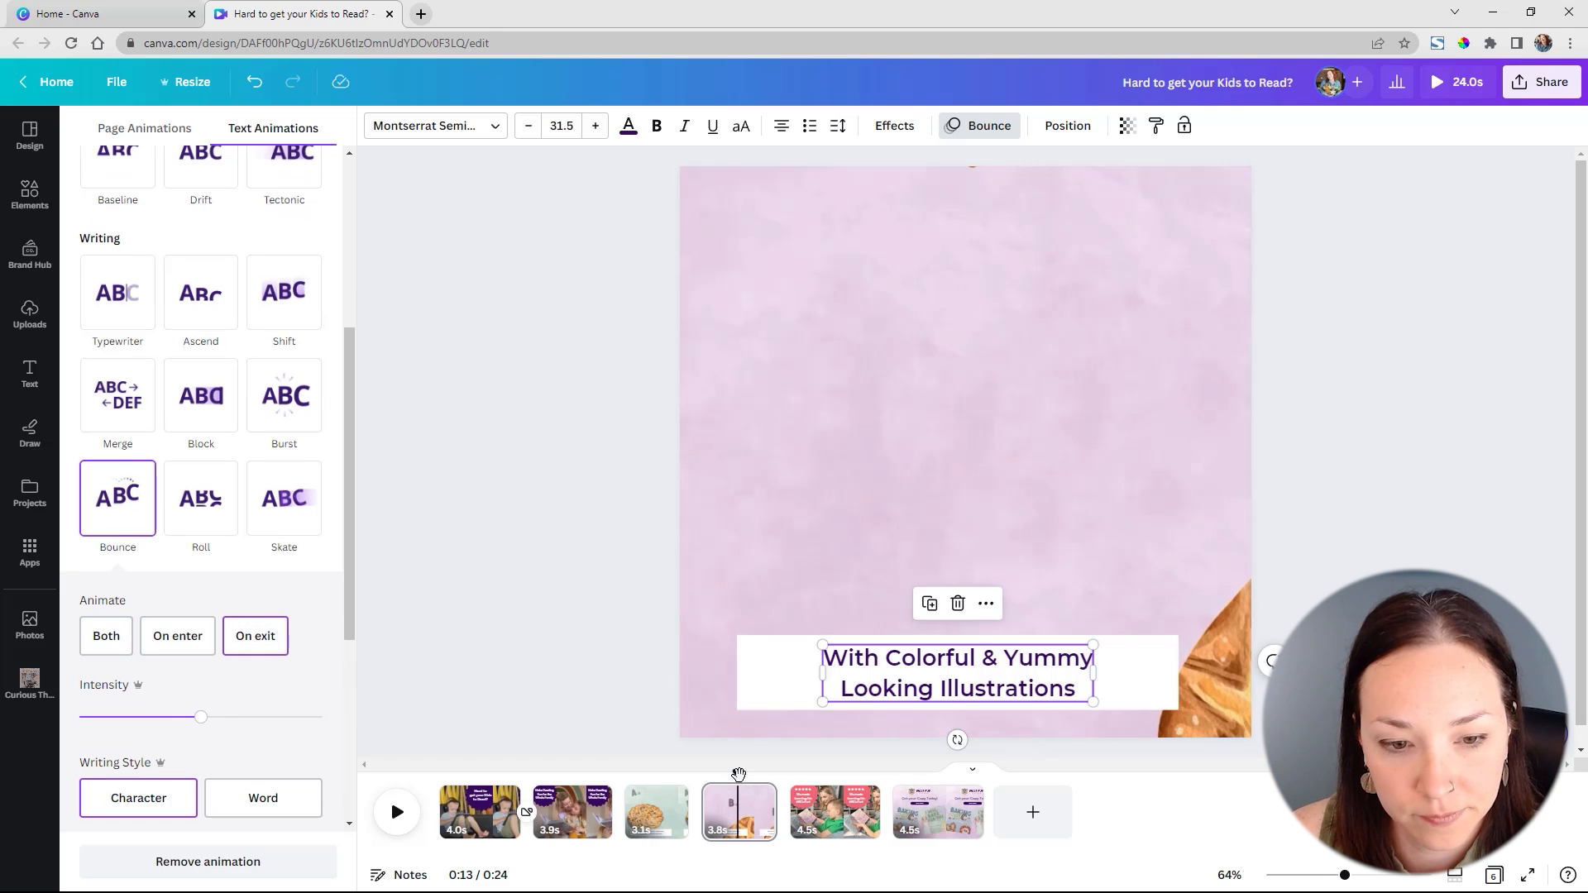
- Shorten the bread caption's timing to end slightly before its page does, and preview the whole video from the start
right_click(896, 694)
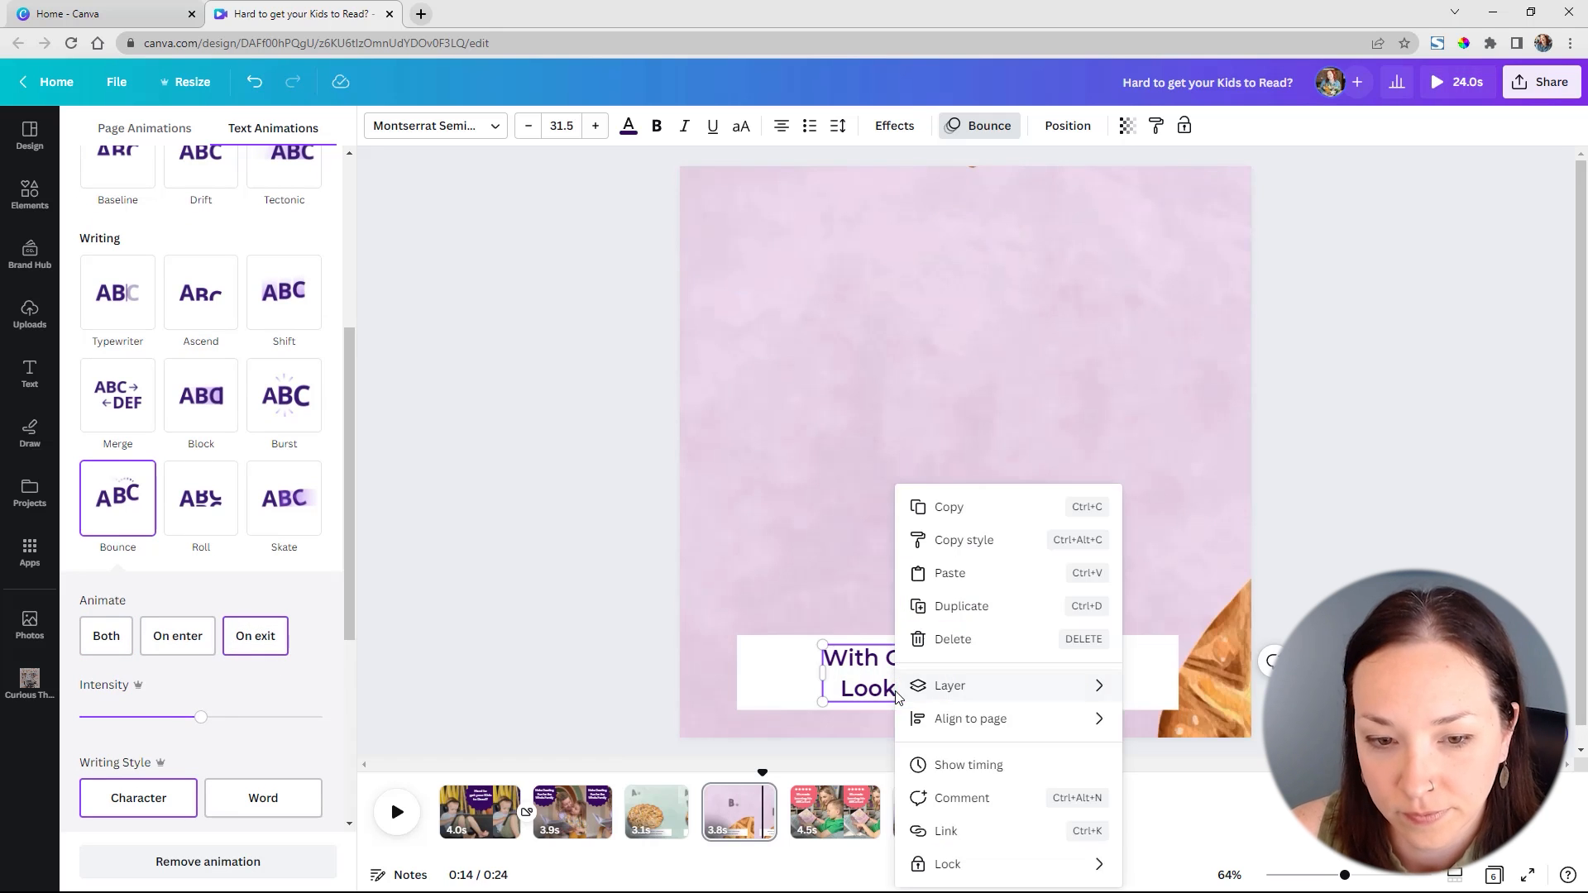
click(960, 765)
mouse_move(785, 782)
mouse_down()
mouse_move(758, 790)
mouse_move(745, 768)
mouse_move(769, 763)
mouse_up()
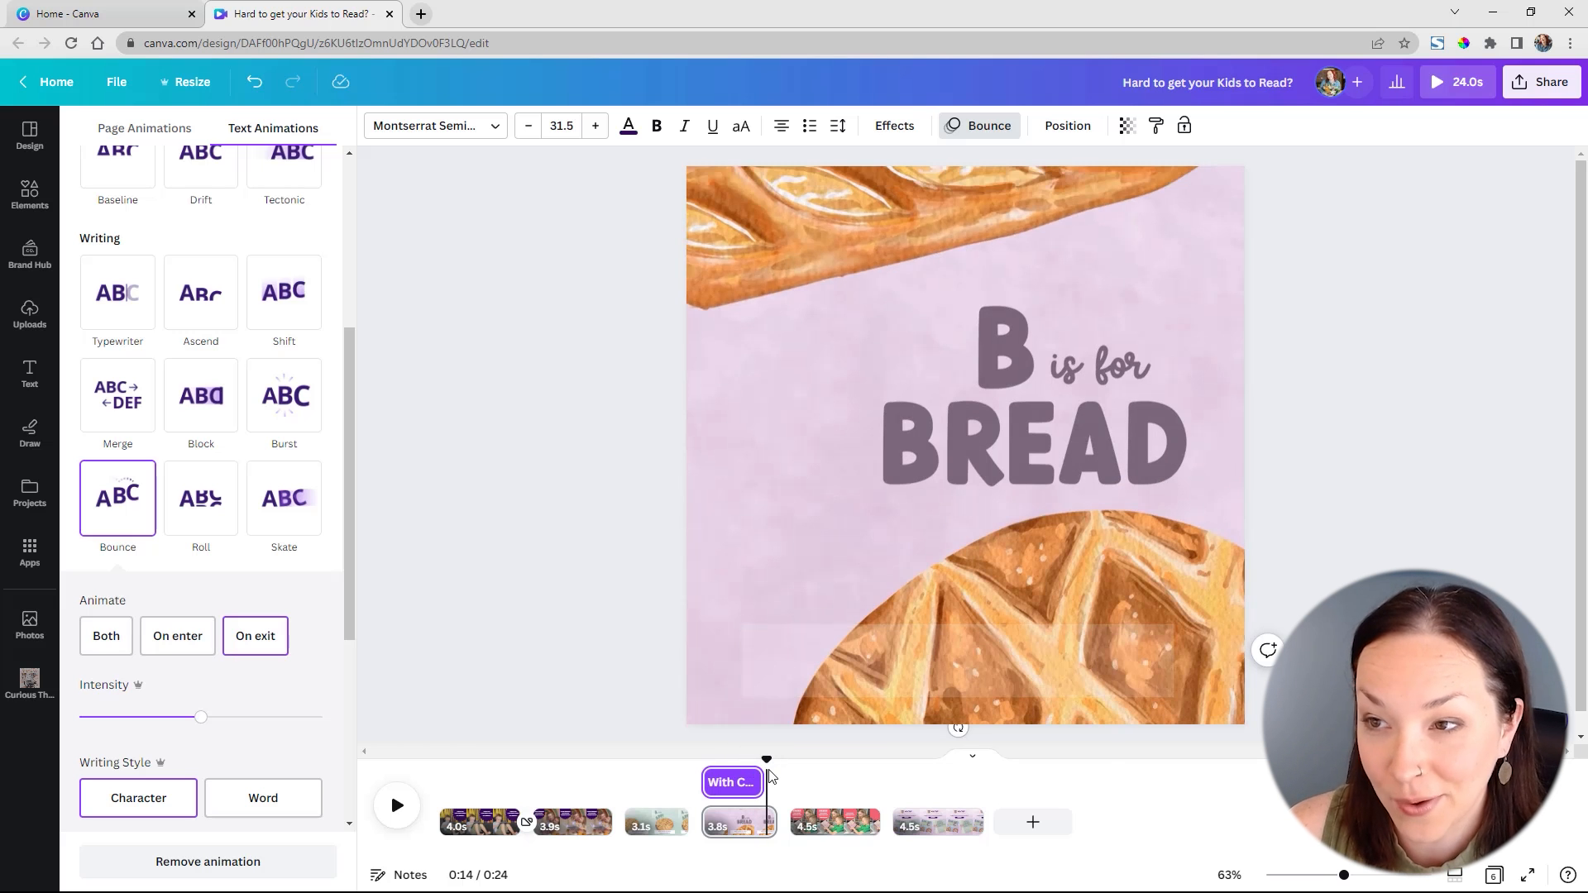
click(447, 787)
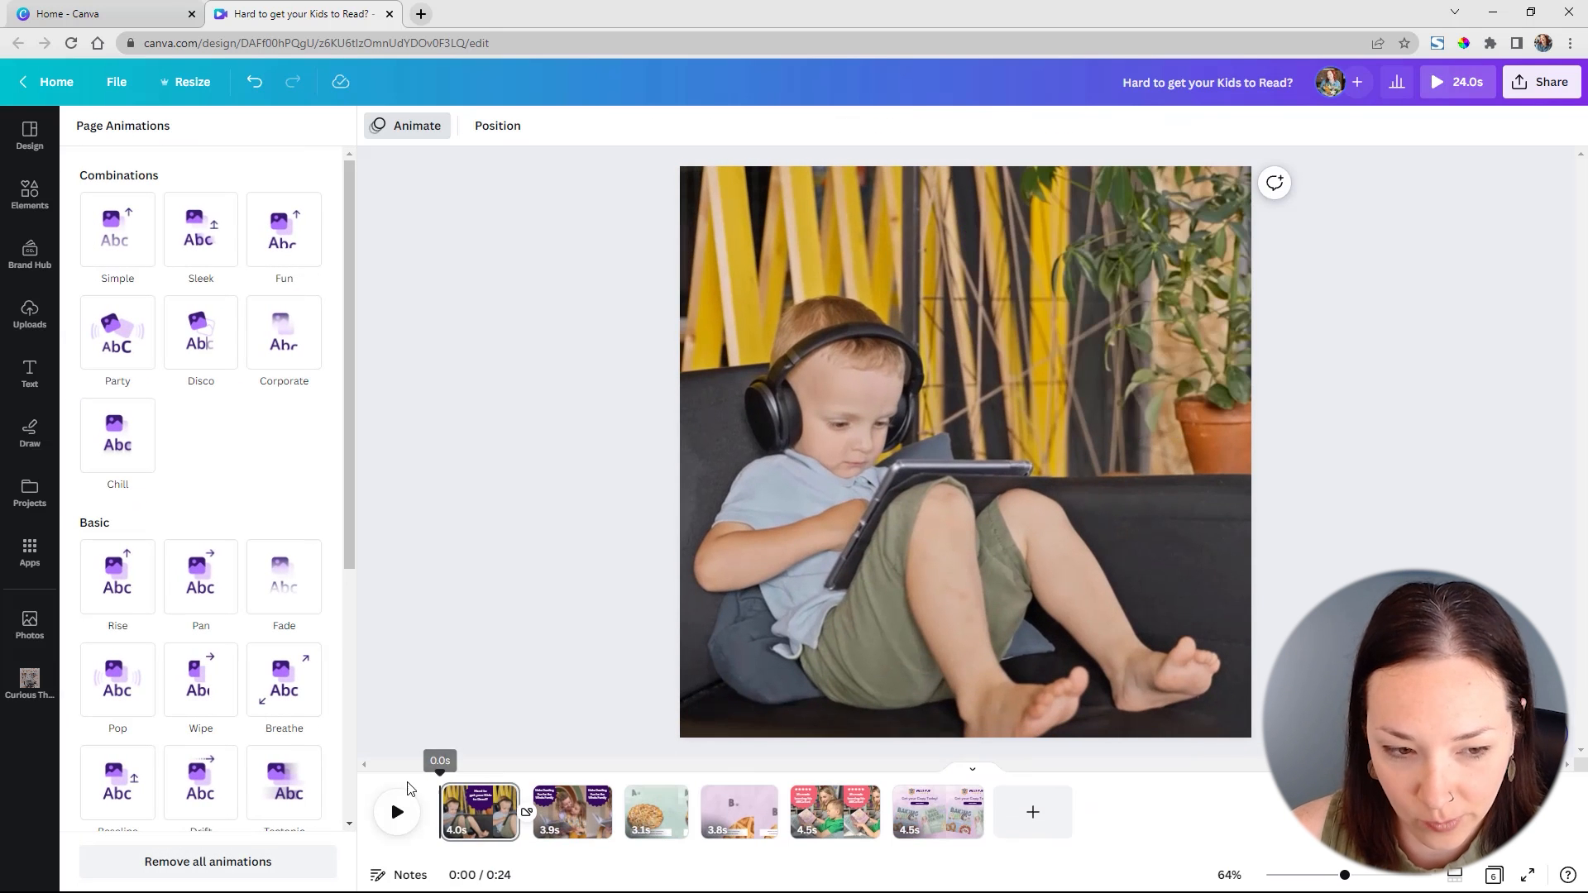
click(398, 819)
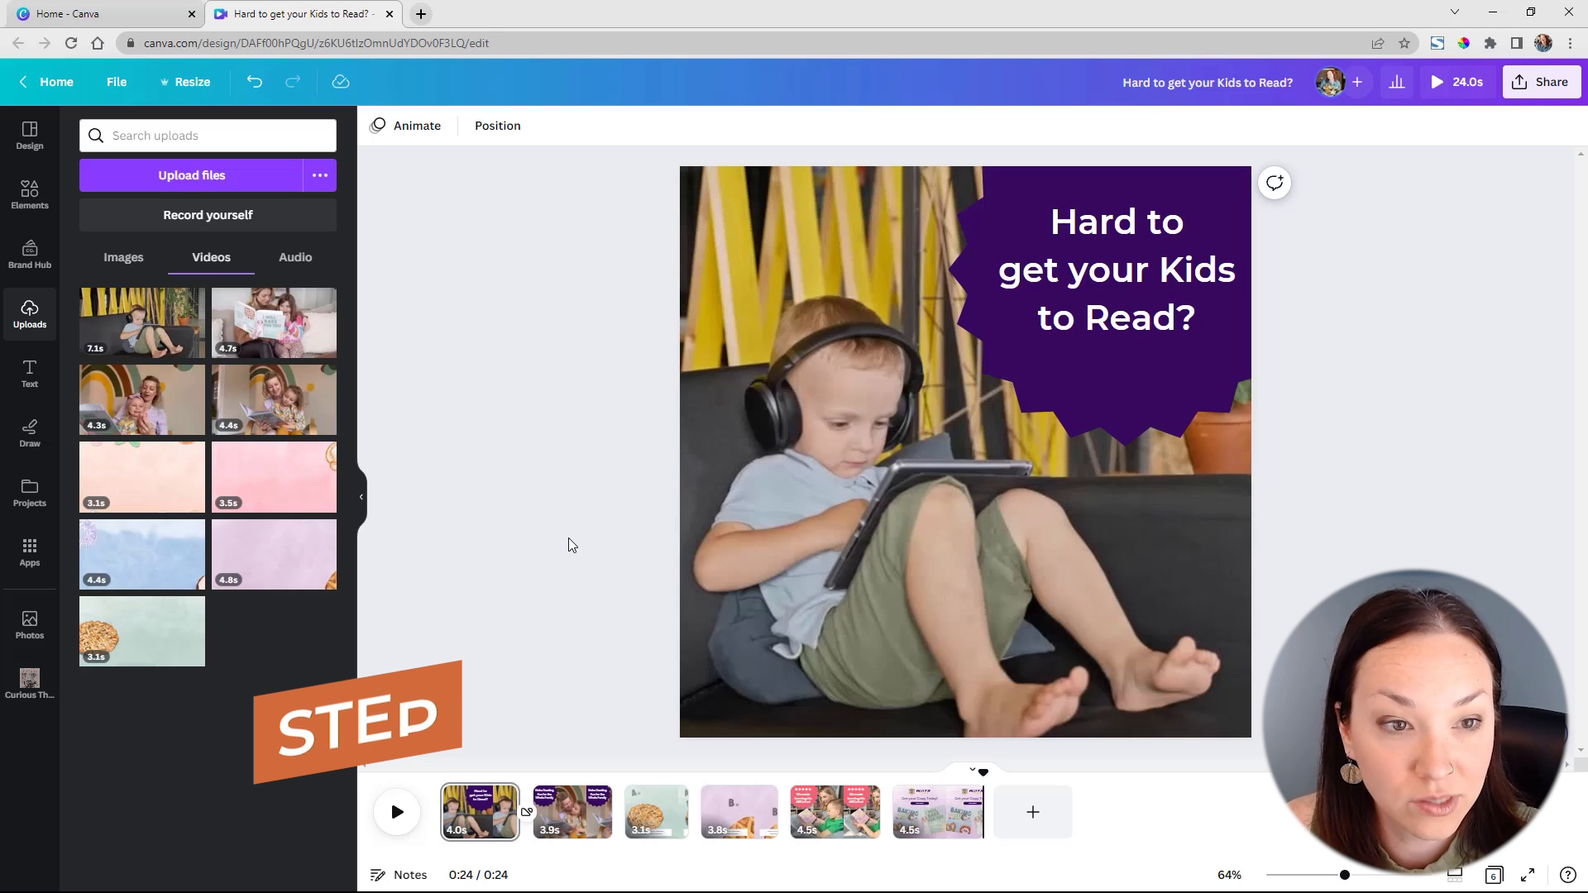
- Add the Ukulele Song from the audio elements as the background track and check which section of it plays
click(292, 257)
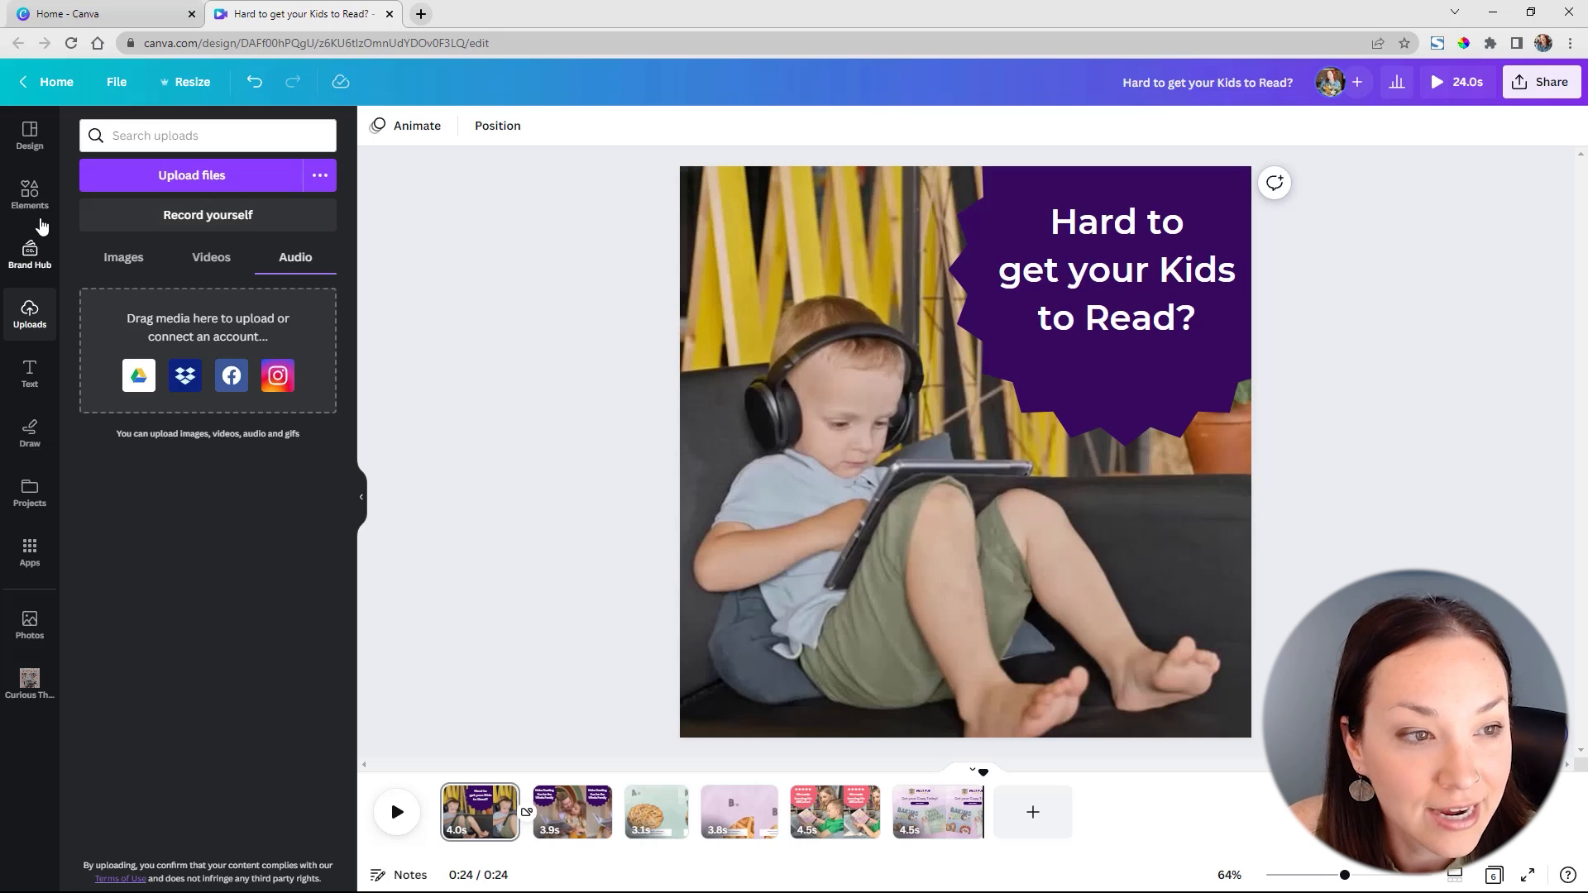
click(31, 193)
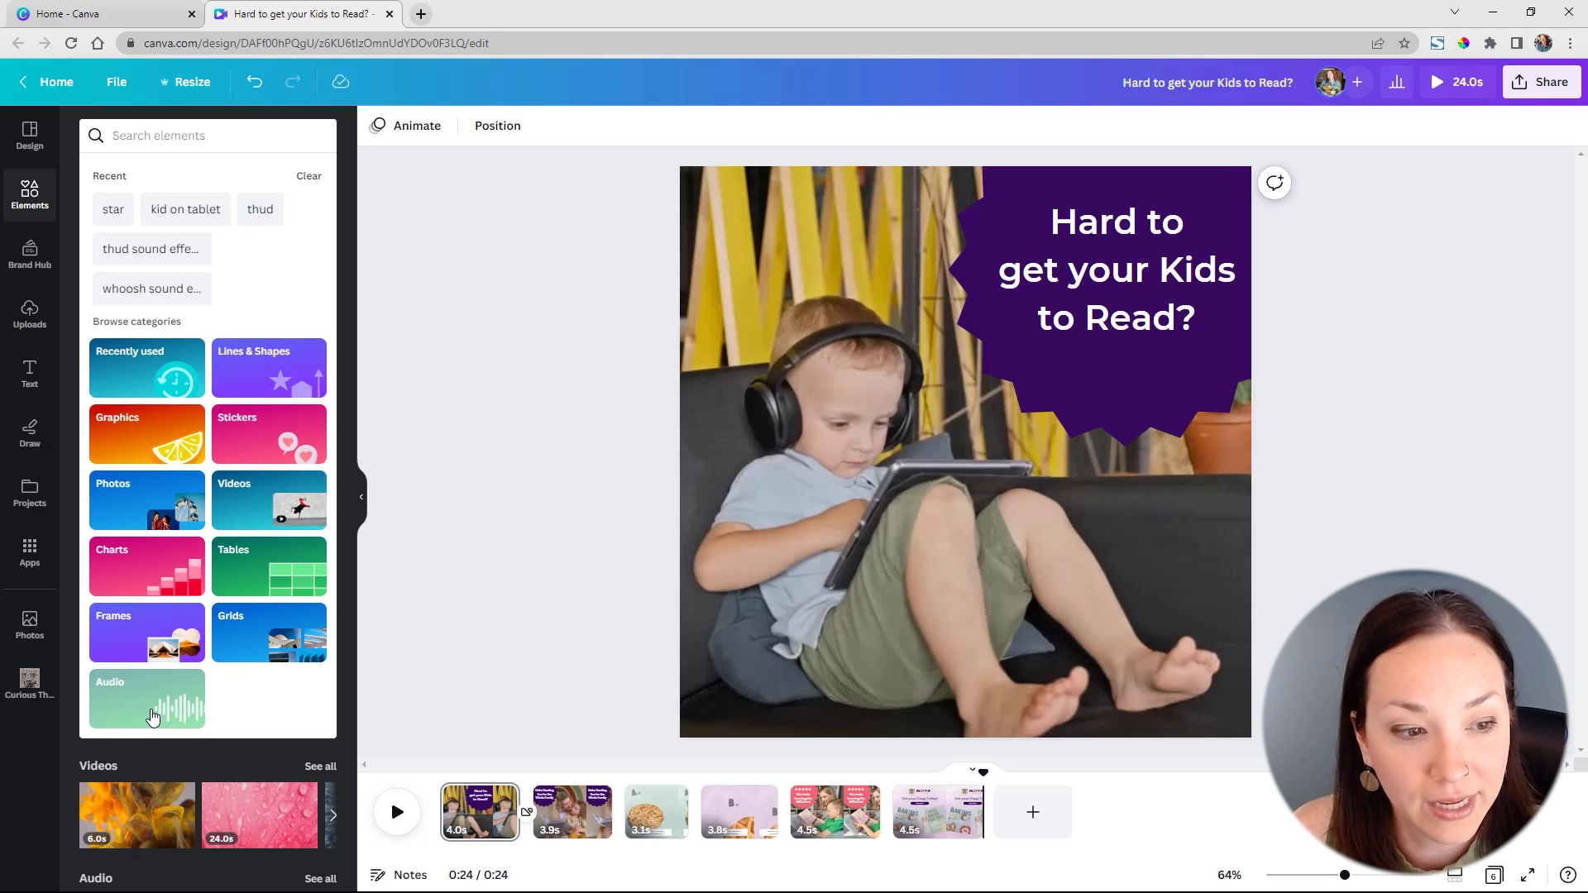
click(154, 716)
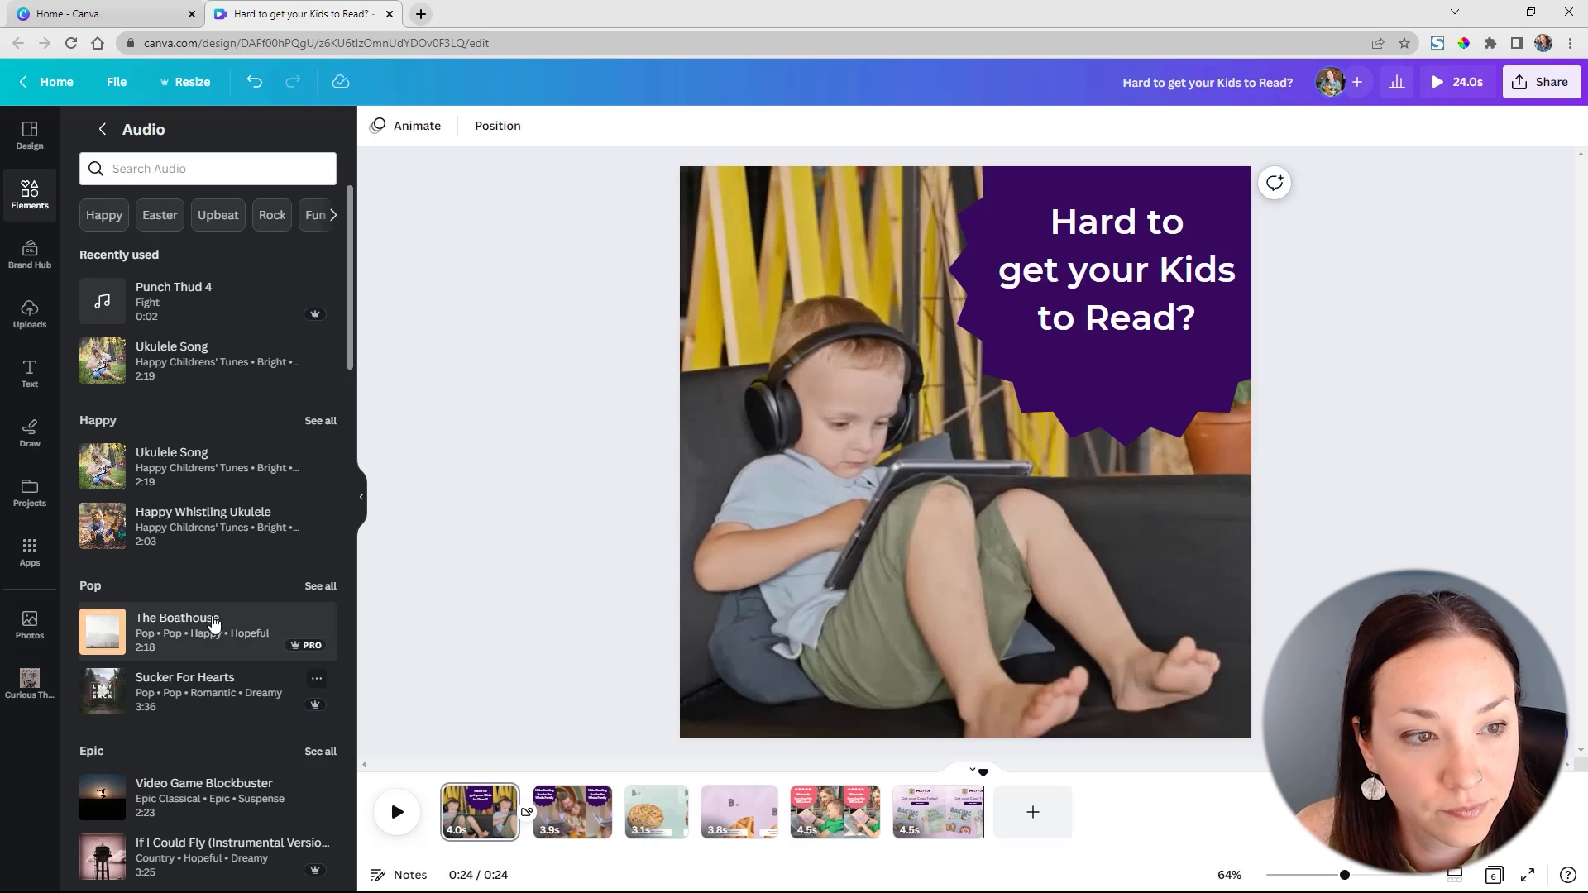
click(102, 370)
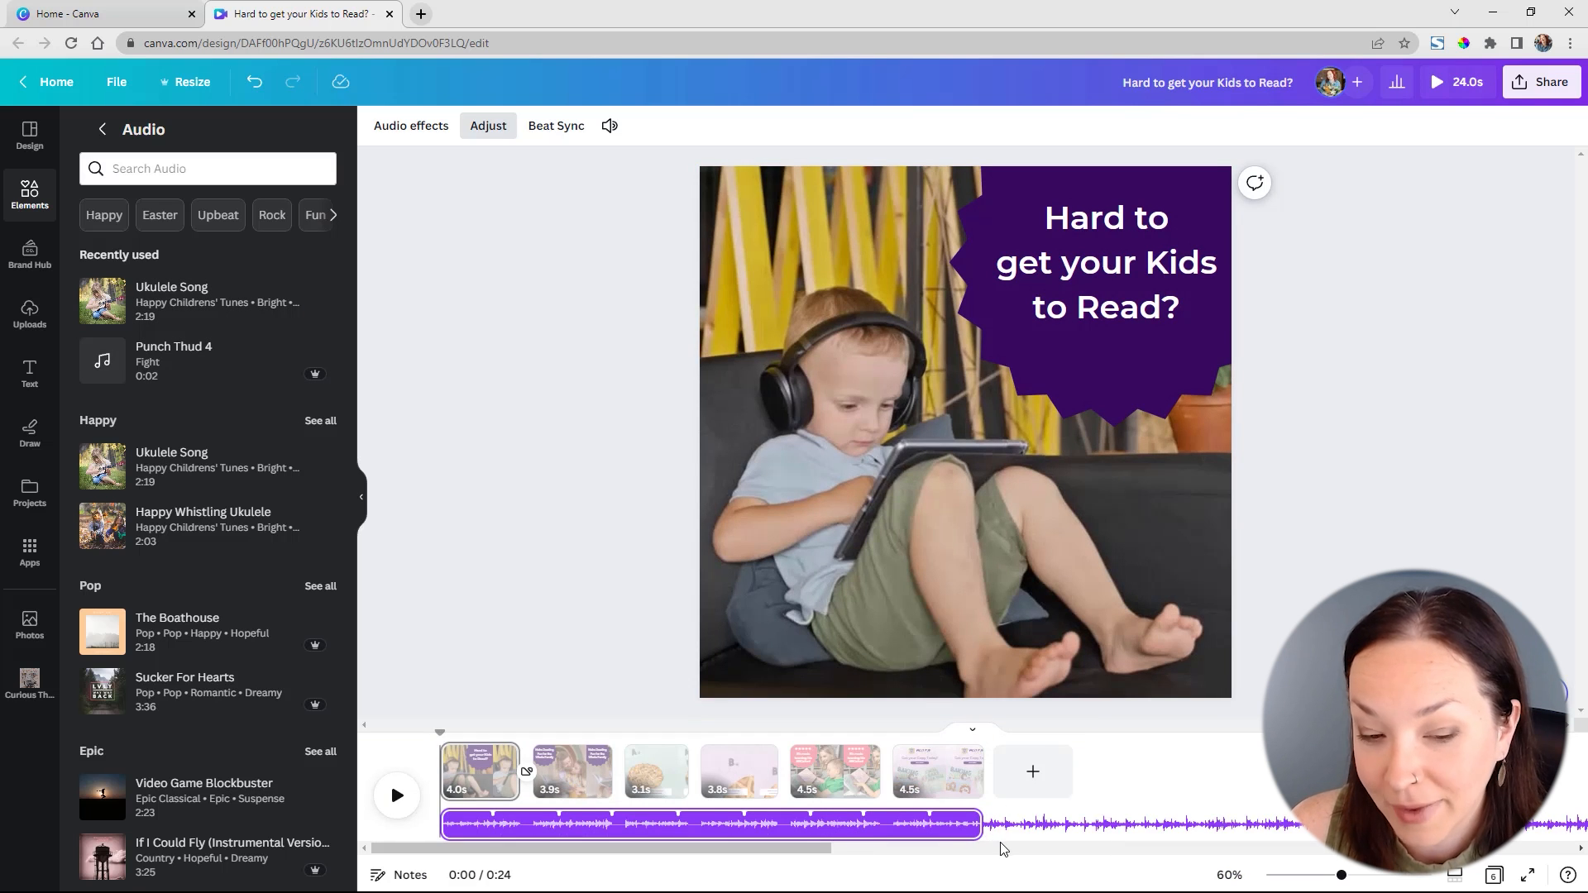
drag(1044, 824, 1086, 825)
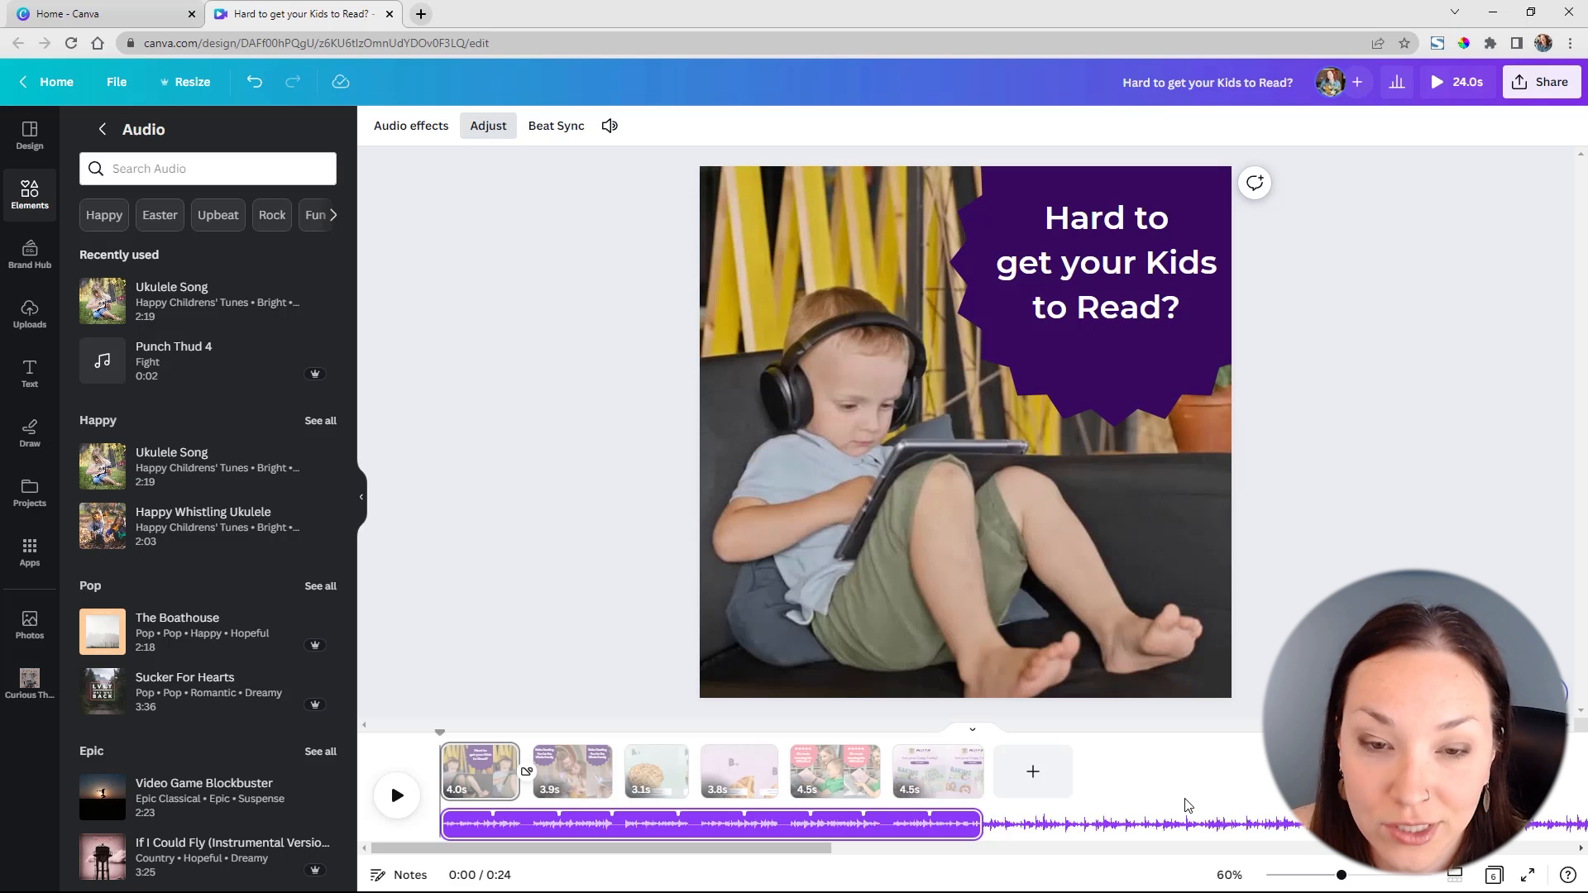
key(Escape)
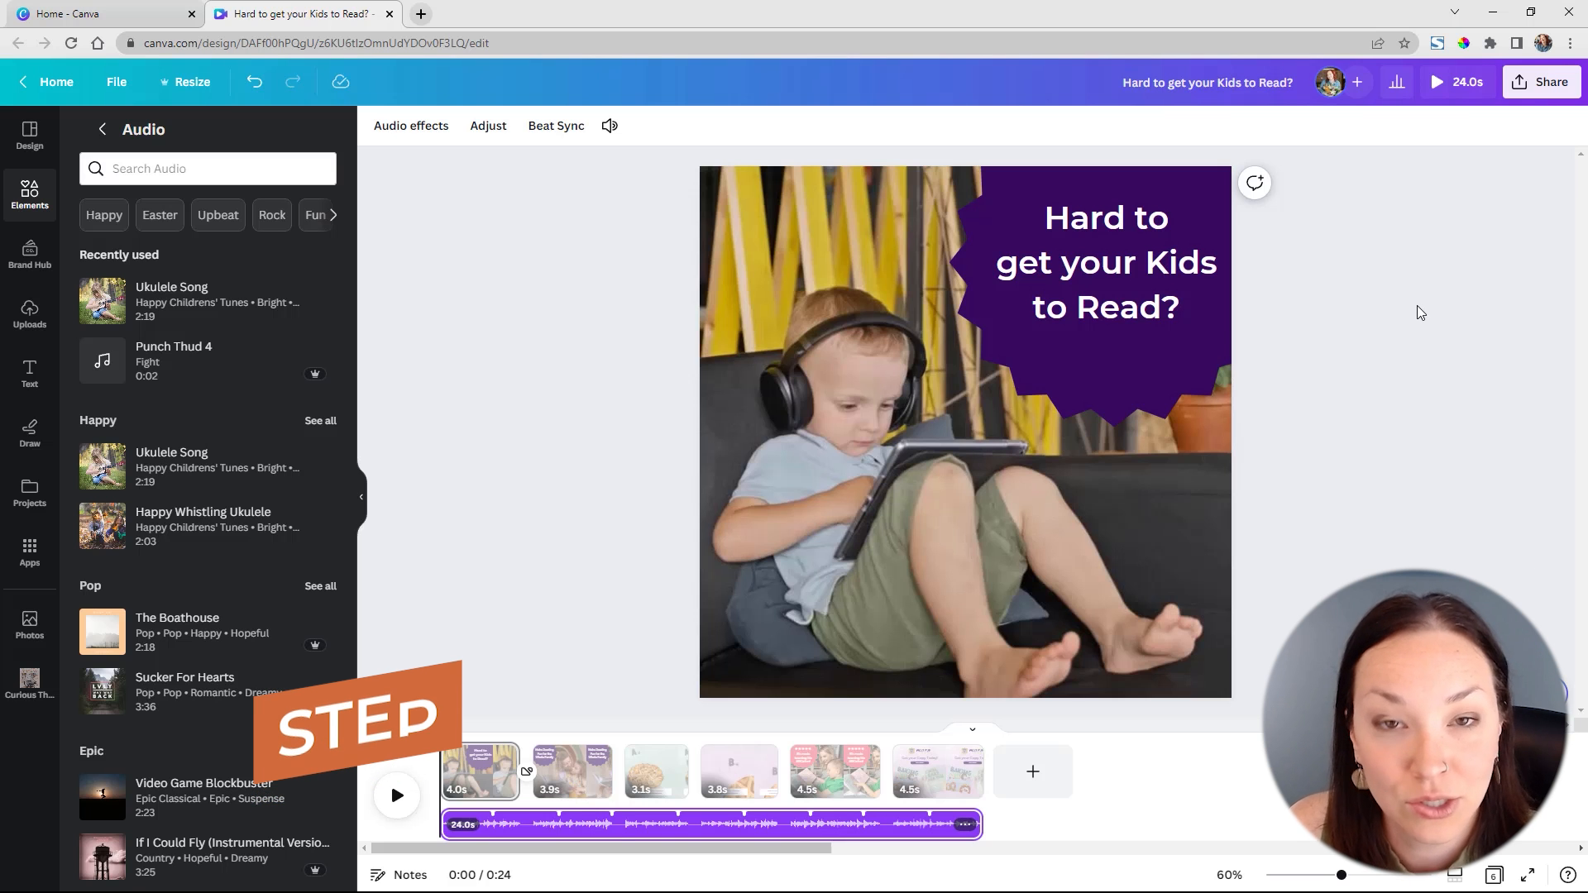
- Open the download settings and examine the available file types, including MP4 Video and GIF
click(1551, 91)
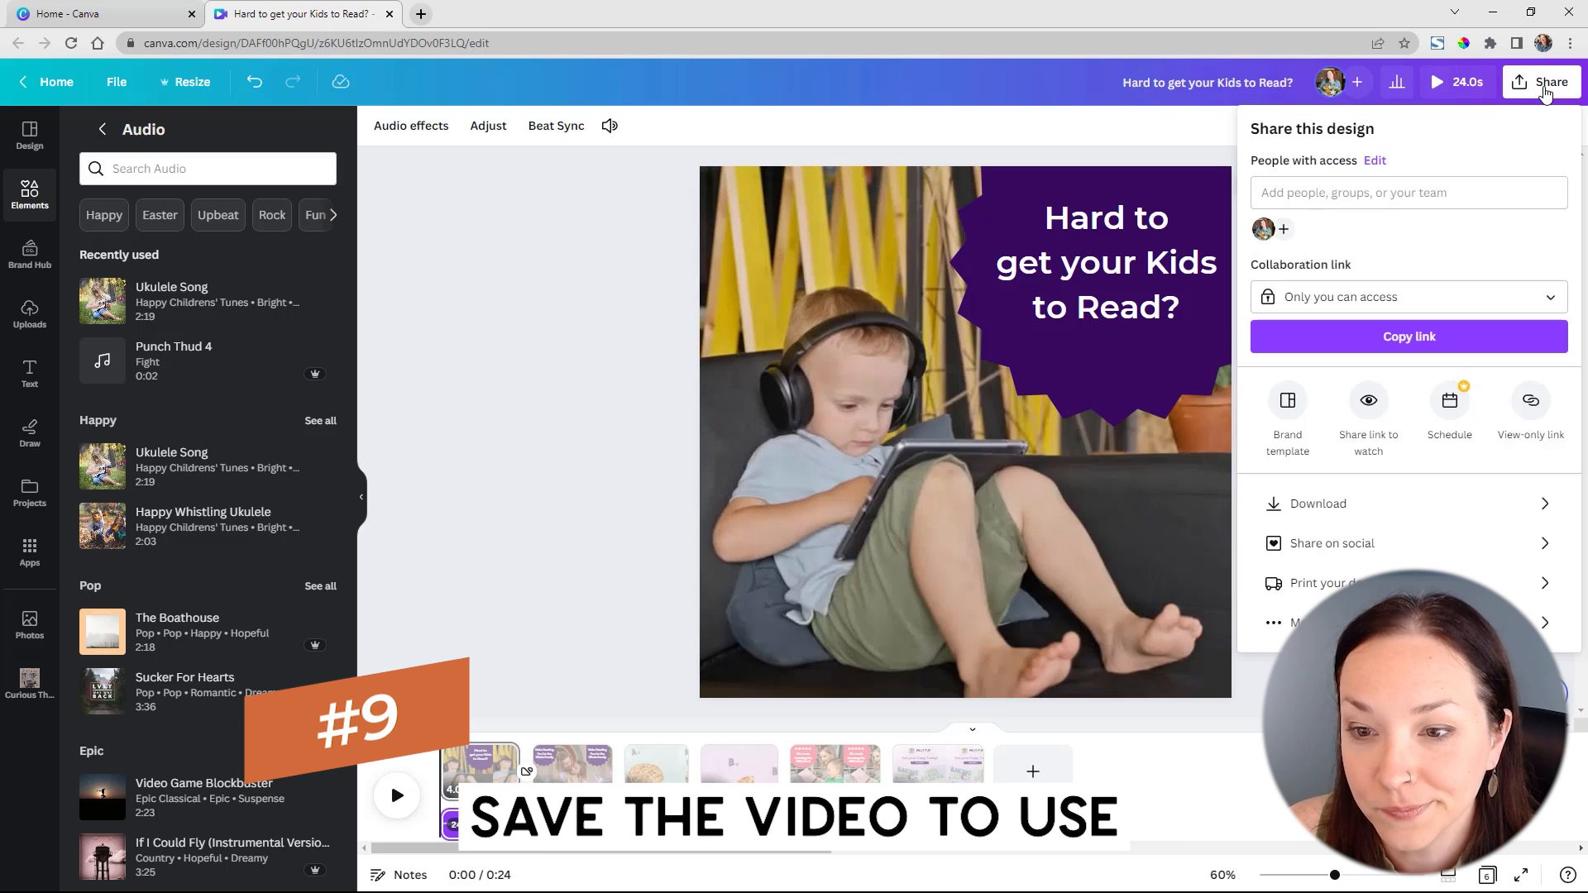
click(1376, 514)
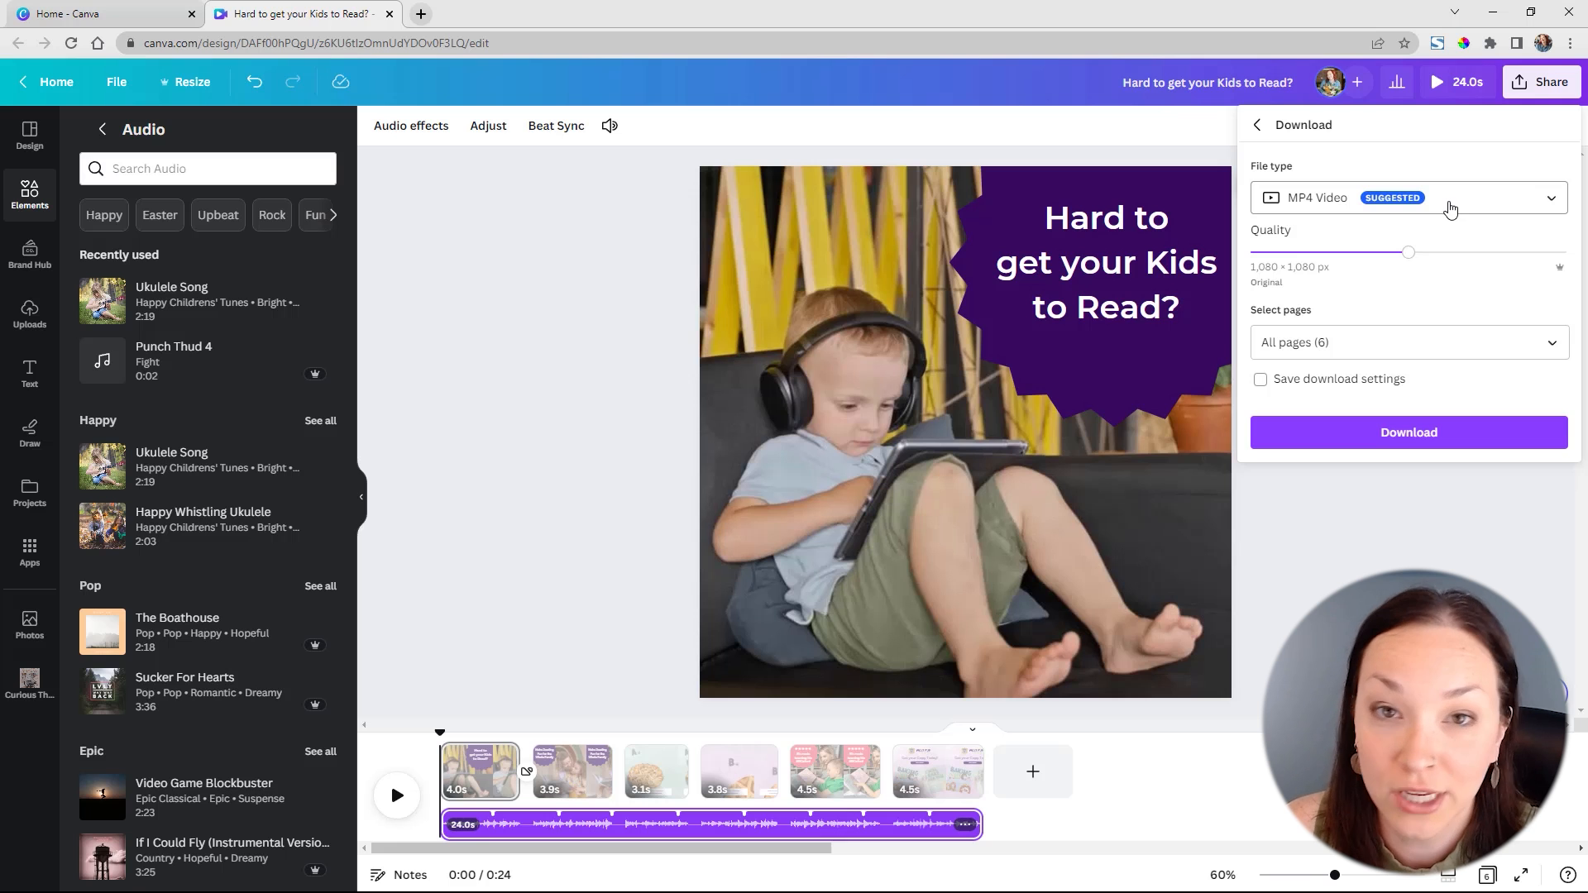
click(1450, 210)
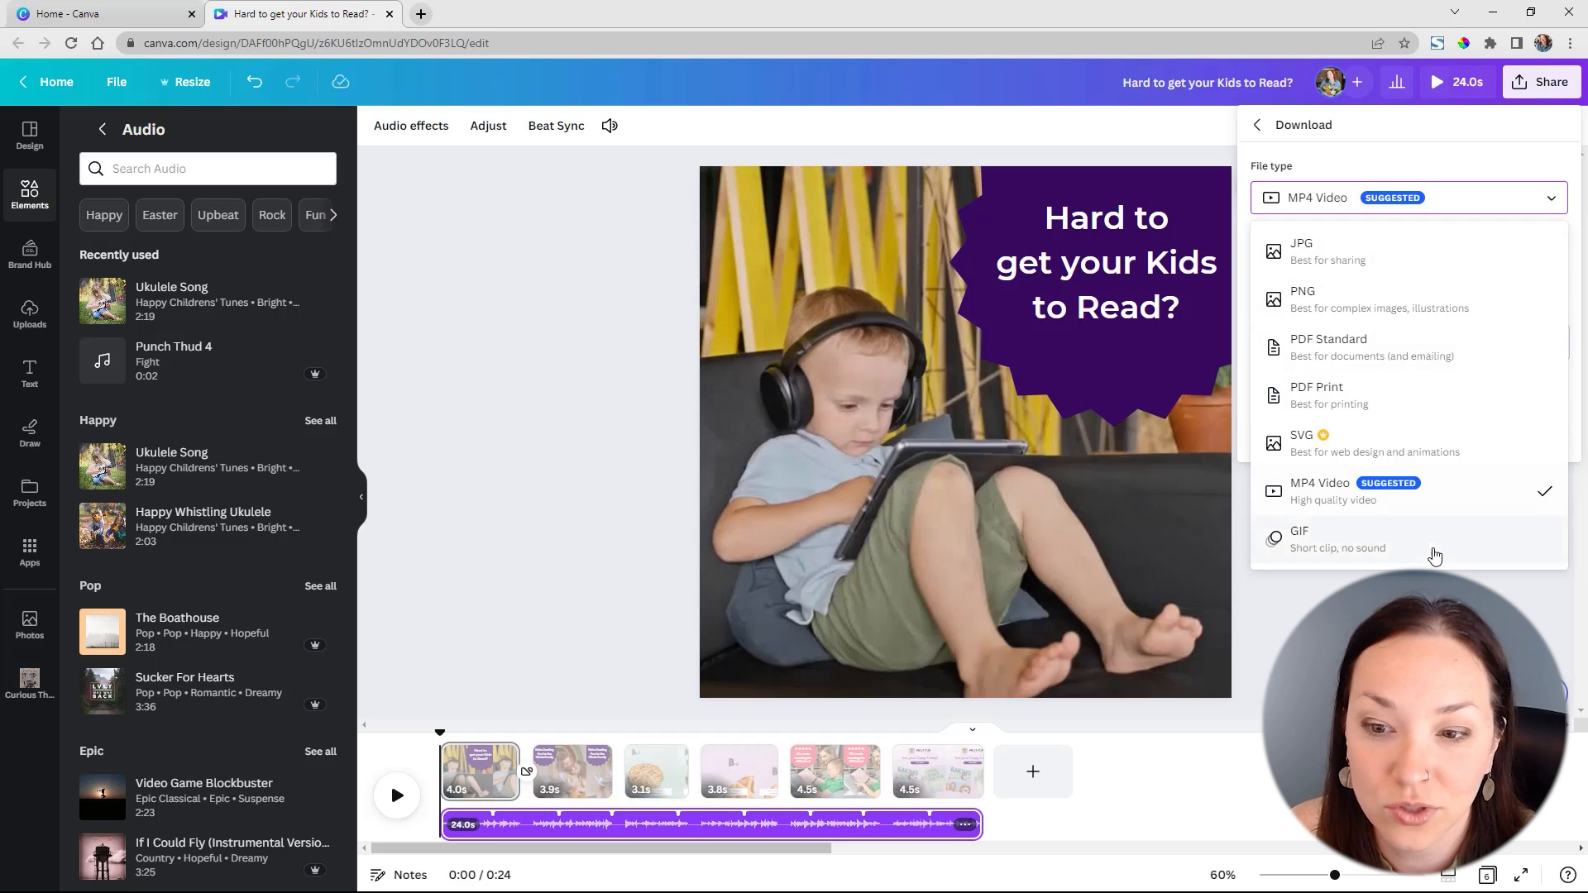
click(1410, 548)
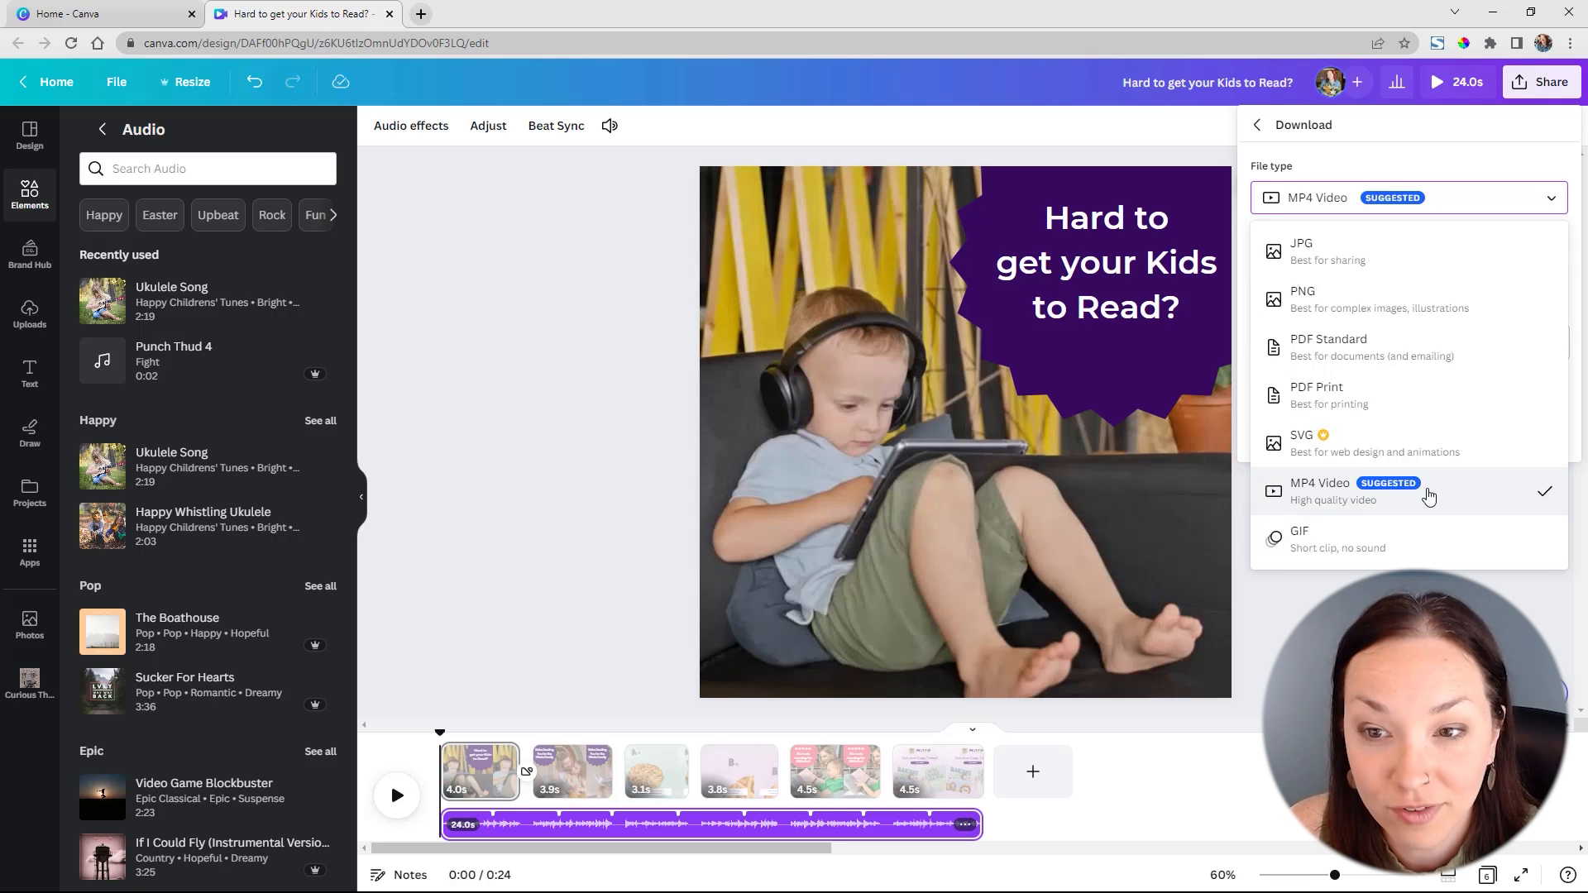
- Try PNG as the download file type, look at its page selection, and return to MP4 Video
click(1409, 306)
click(1363, 384)
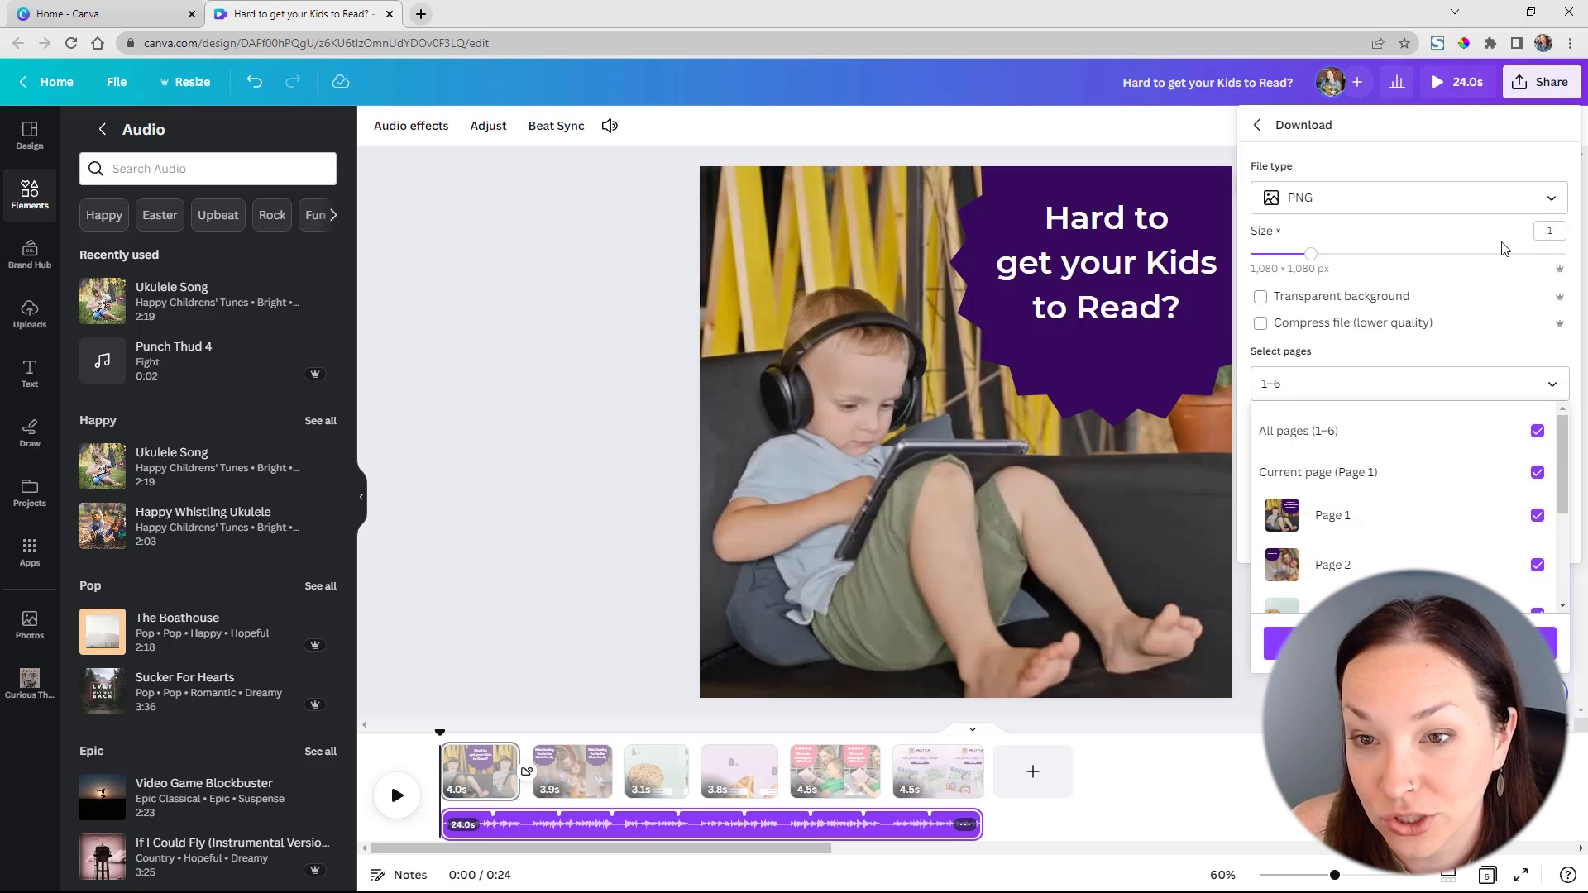
click(1544, 374)
click(1420, 198)
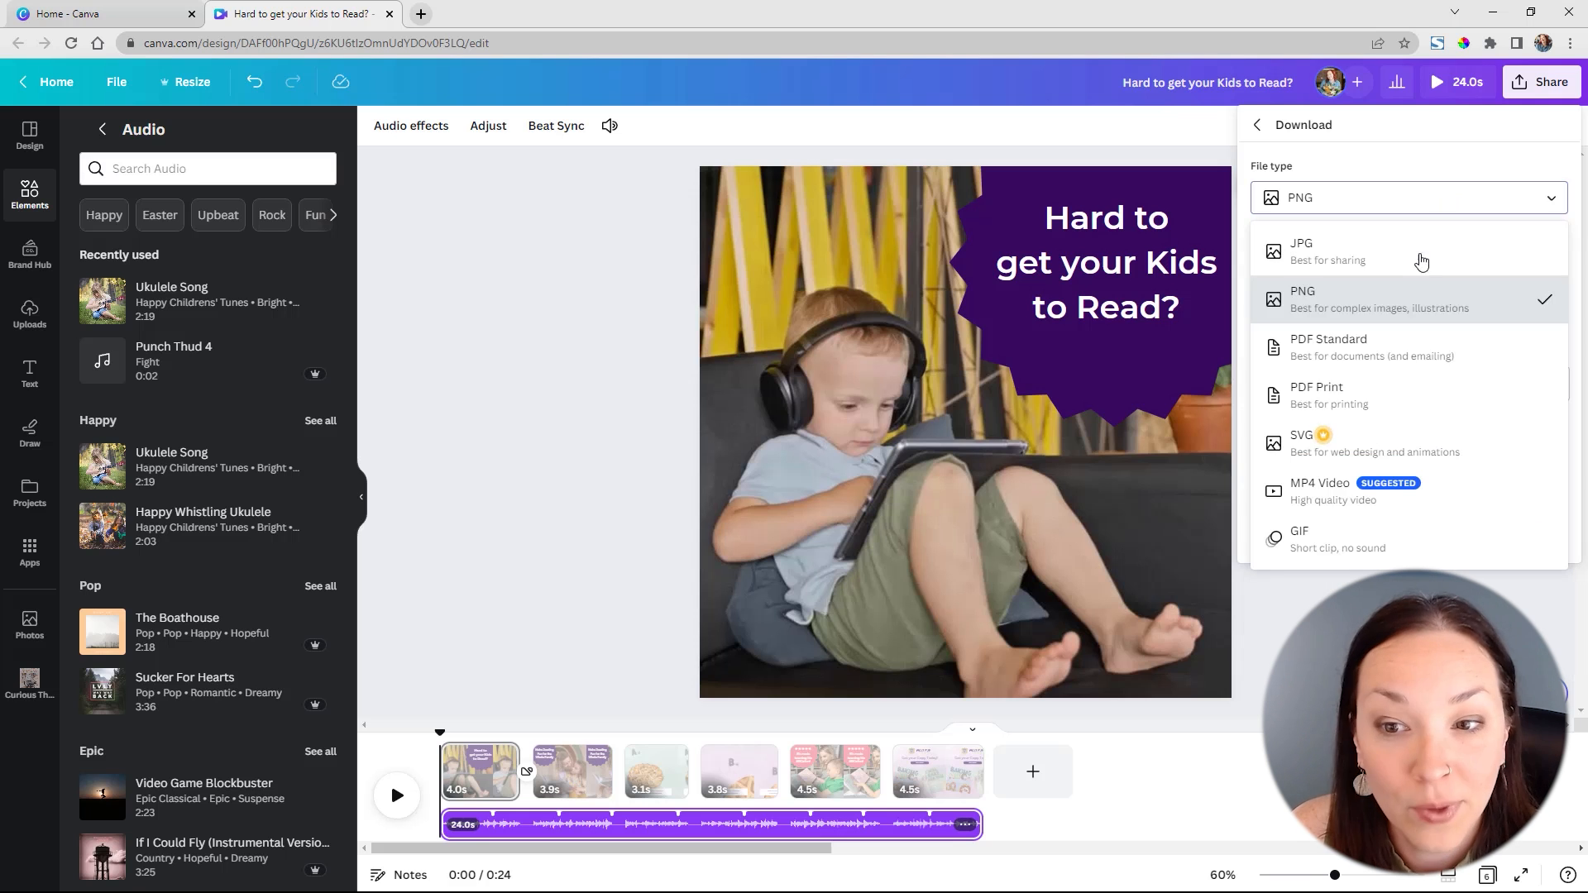
click(1373, 490)
- Check the page selection for the MP4 Video download and close the download settings
click(1387, 347)
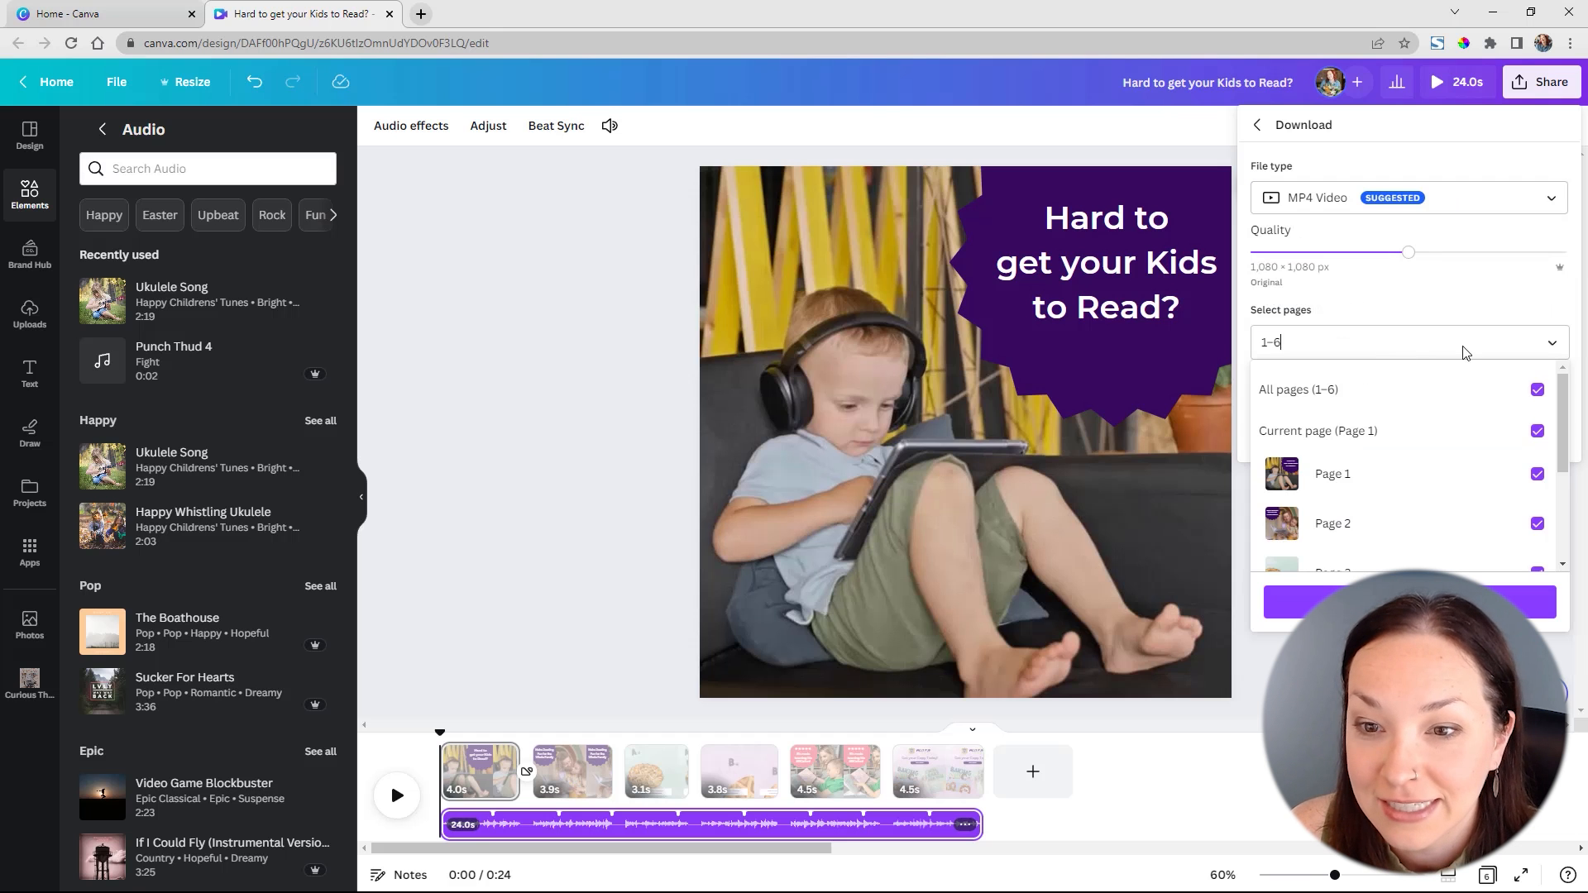
click(1579, 325)
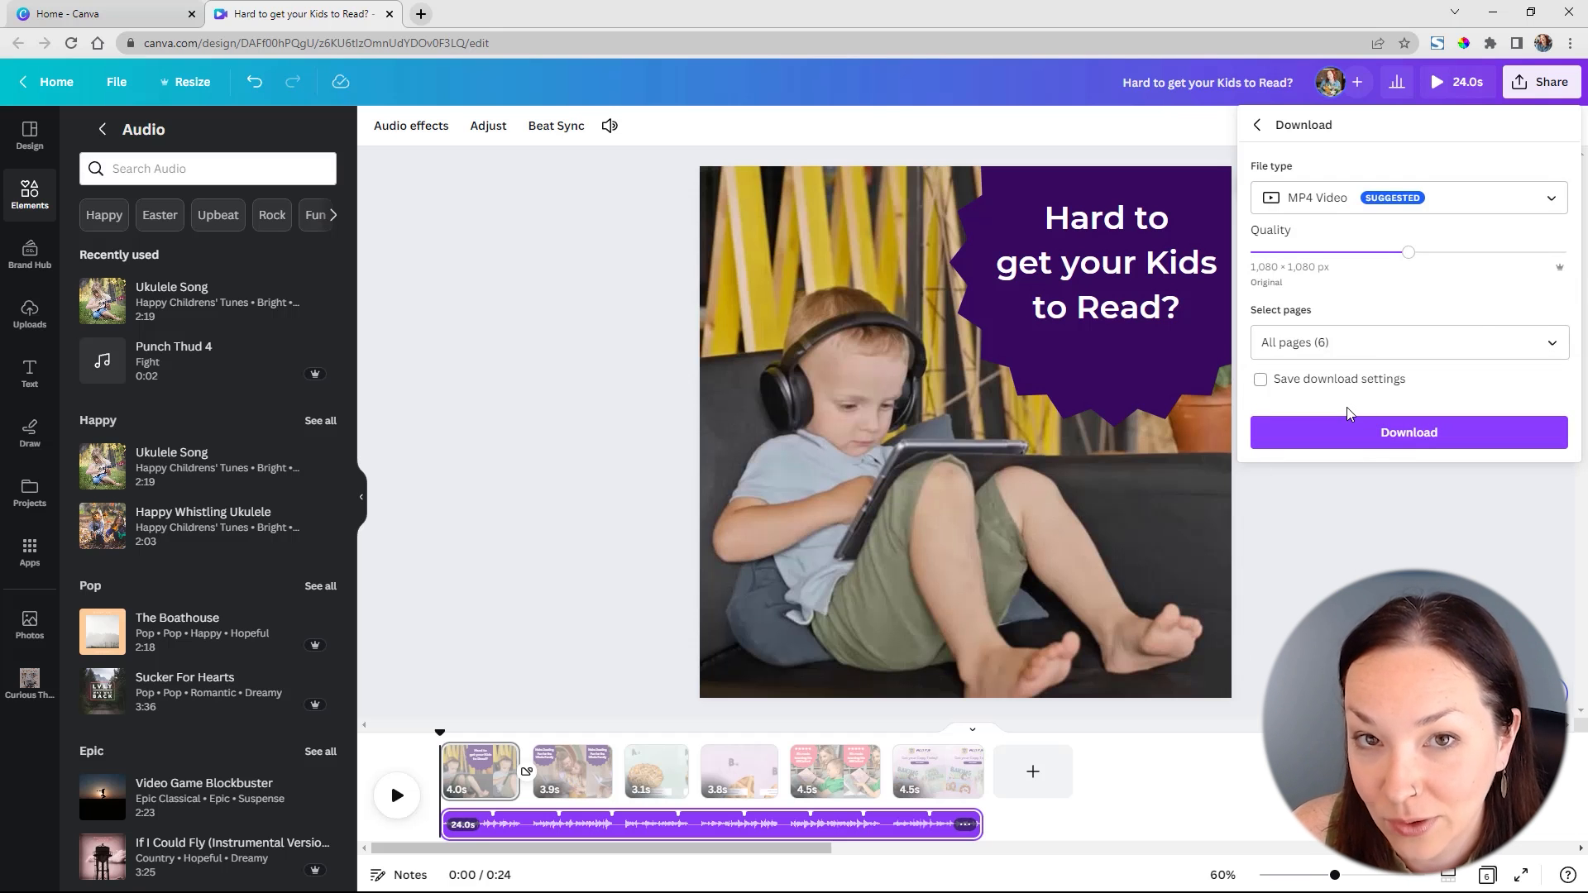
click(1366, 524)
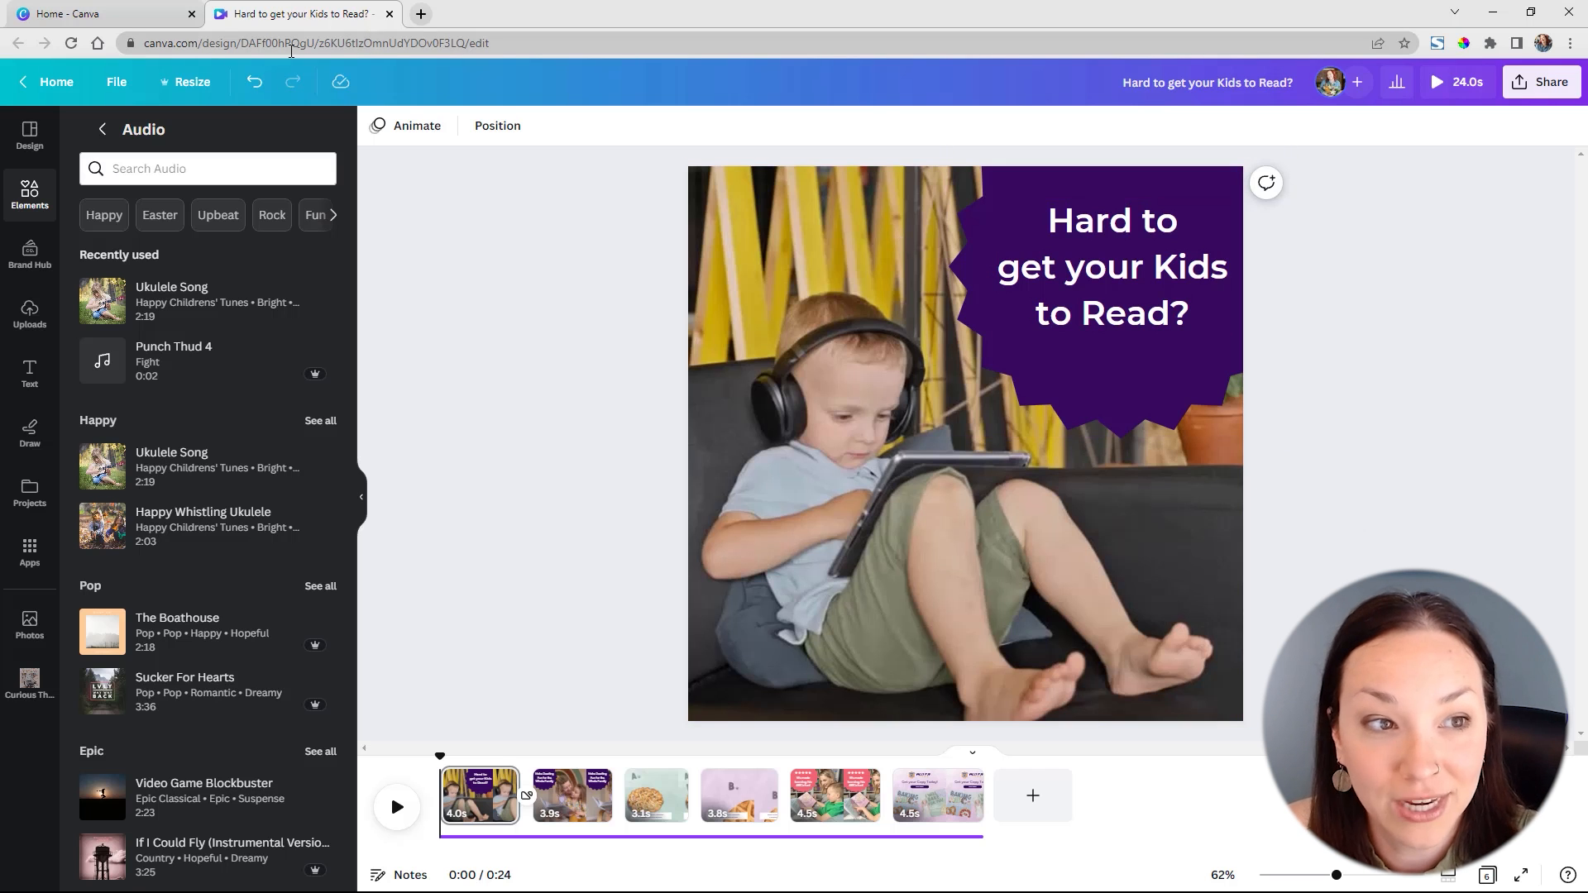
- Create a resized copy of the design in the Instagram Reel format, 1080 × 1920 px
click(176, 84)
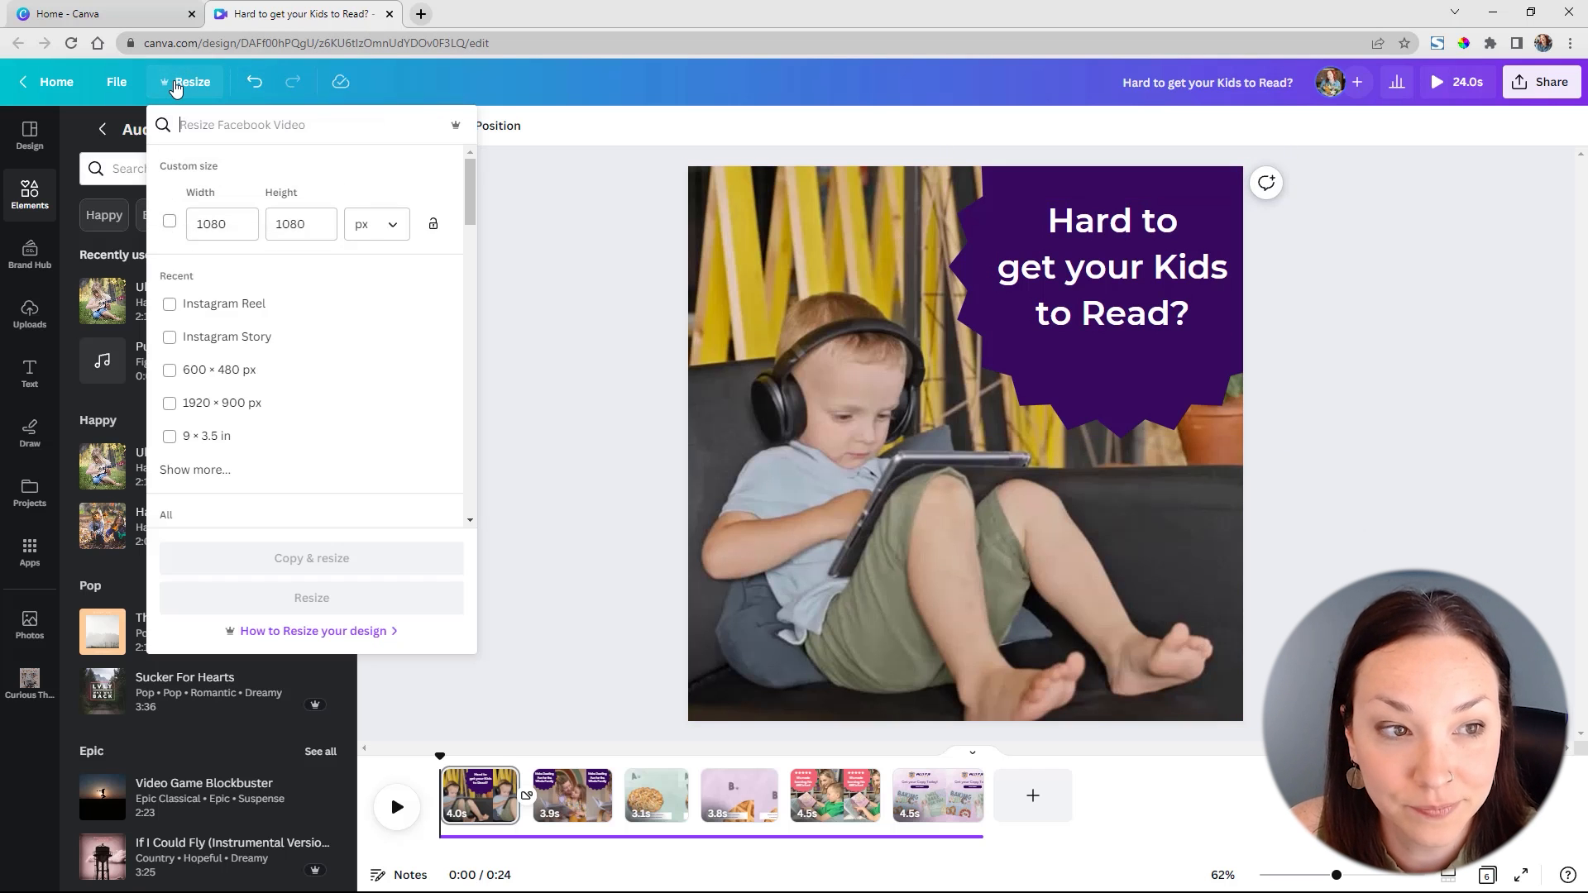
click(223, 308)
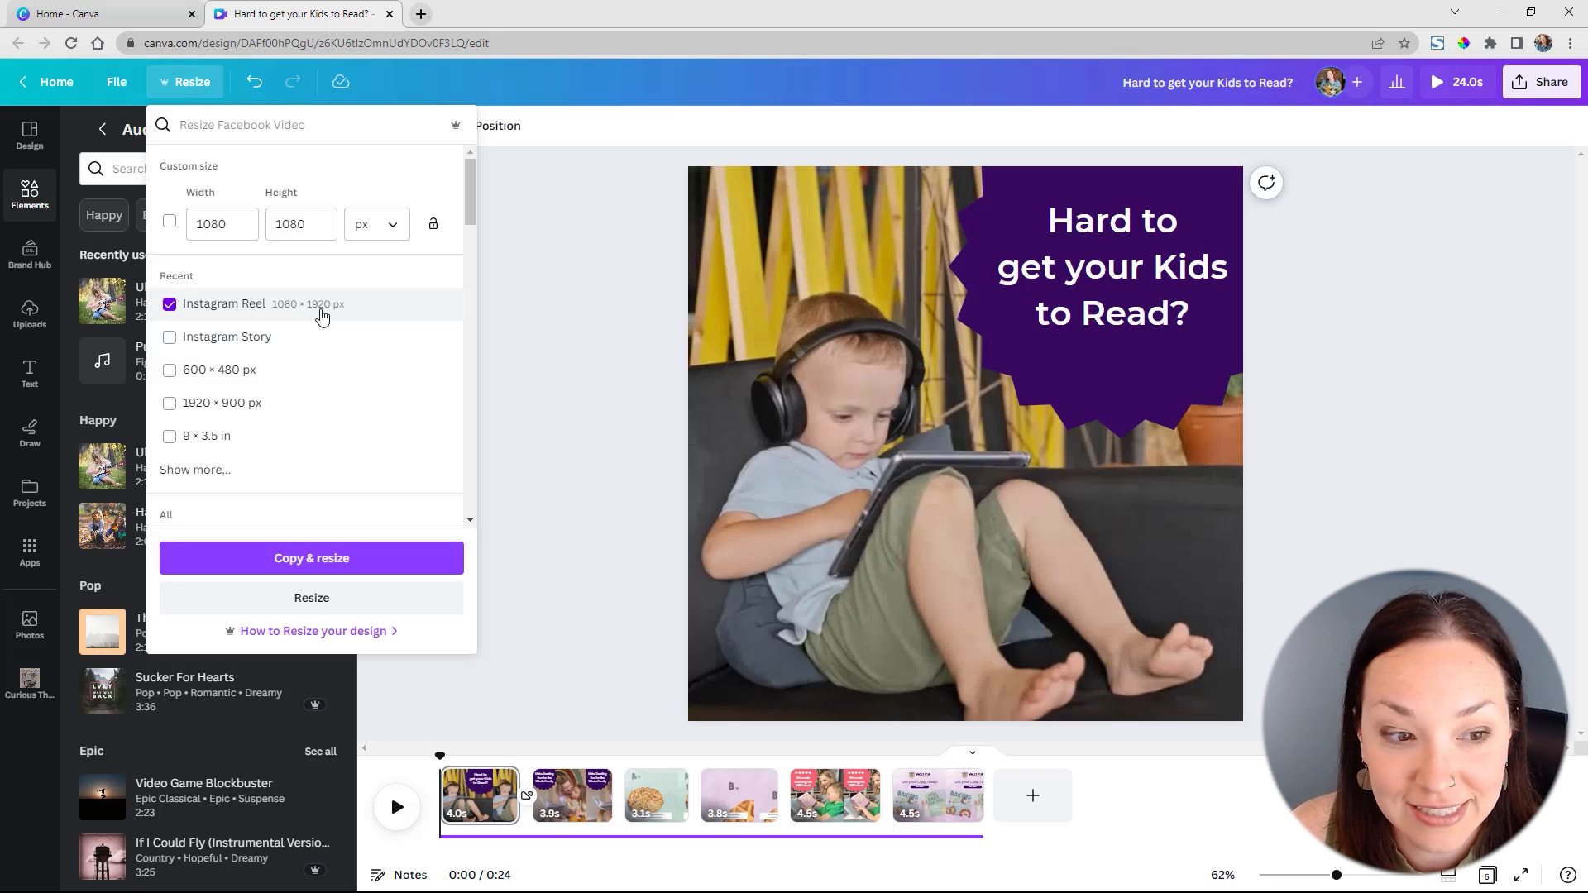
click(317, 567)
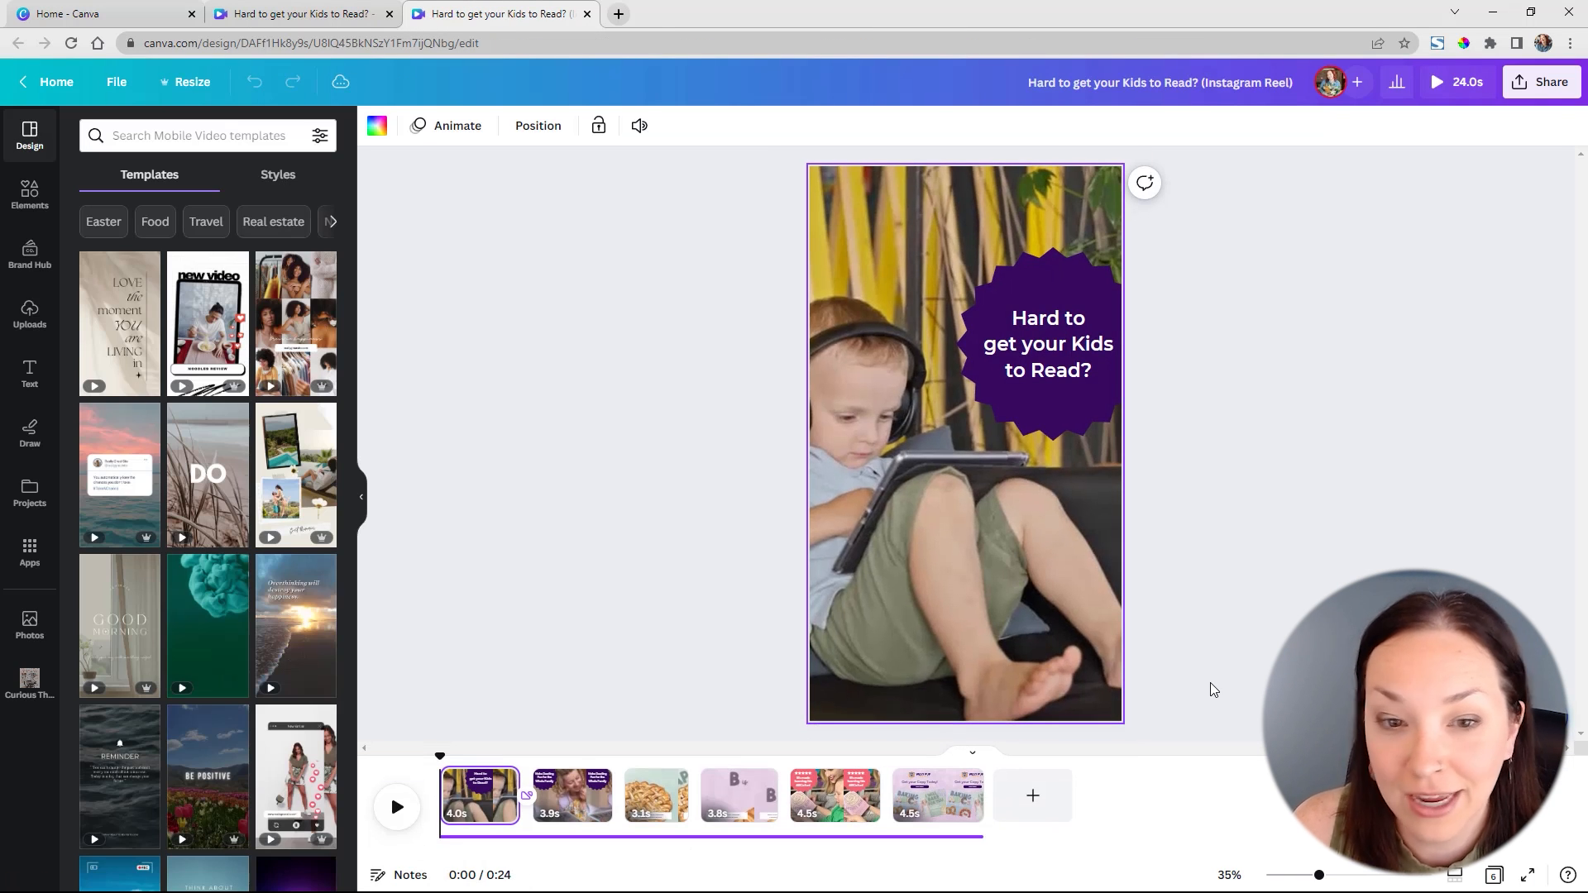
- Shift the first page's background video within its crop to the right so the boy and his tablet are framed
double_click(970, 571)
drag(935, 567, 1021, 566)
click(1540, 560)
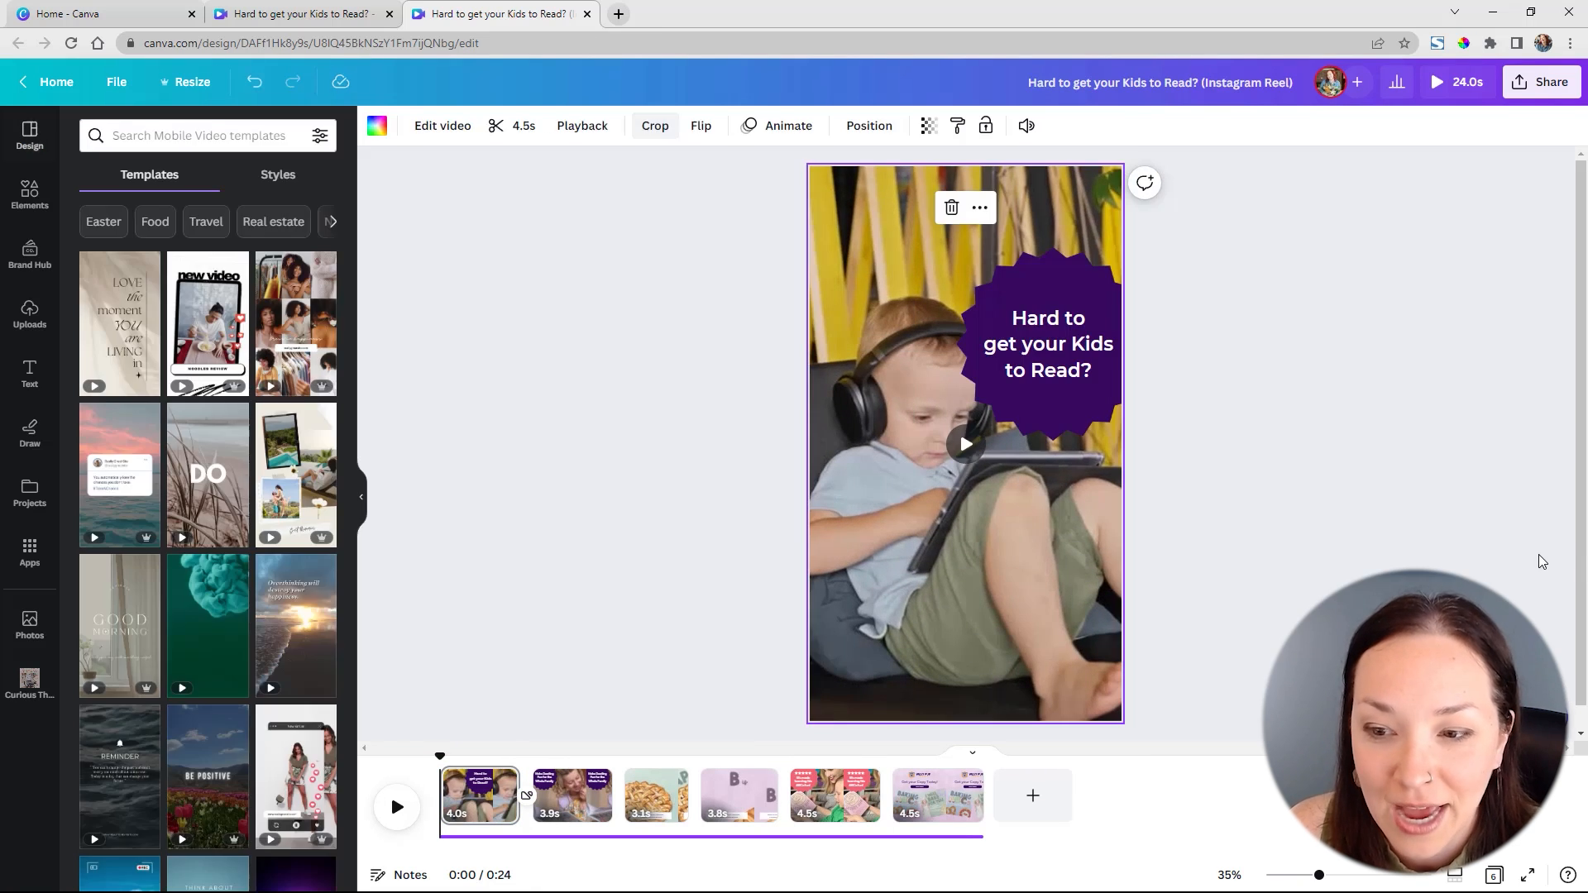
- Move the "Hard to get your Kids to Read?" heading and its badge up to the page's top-right corner, clear of the boy's head
click(1038, 321)
drag(1038, 322, 1030, 212)
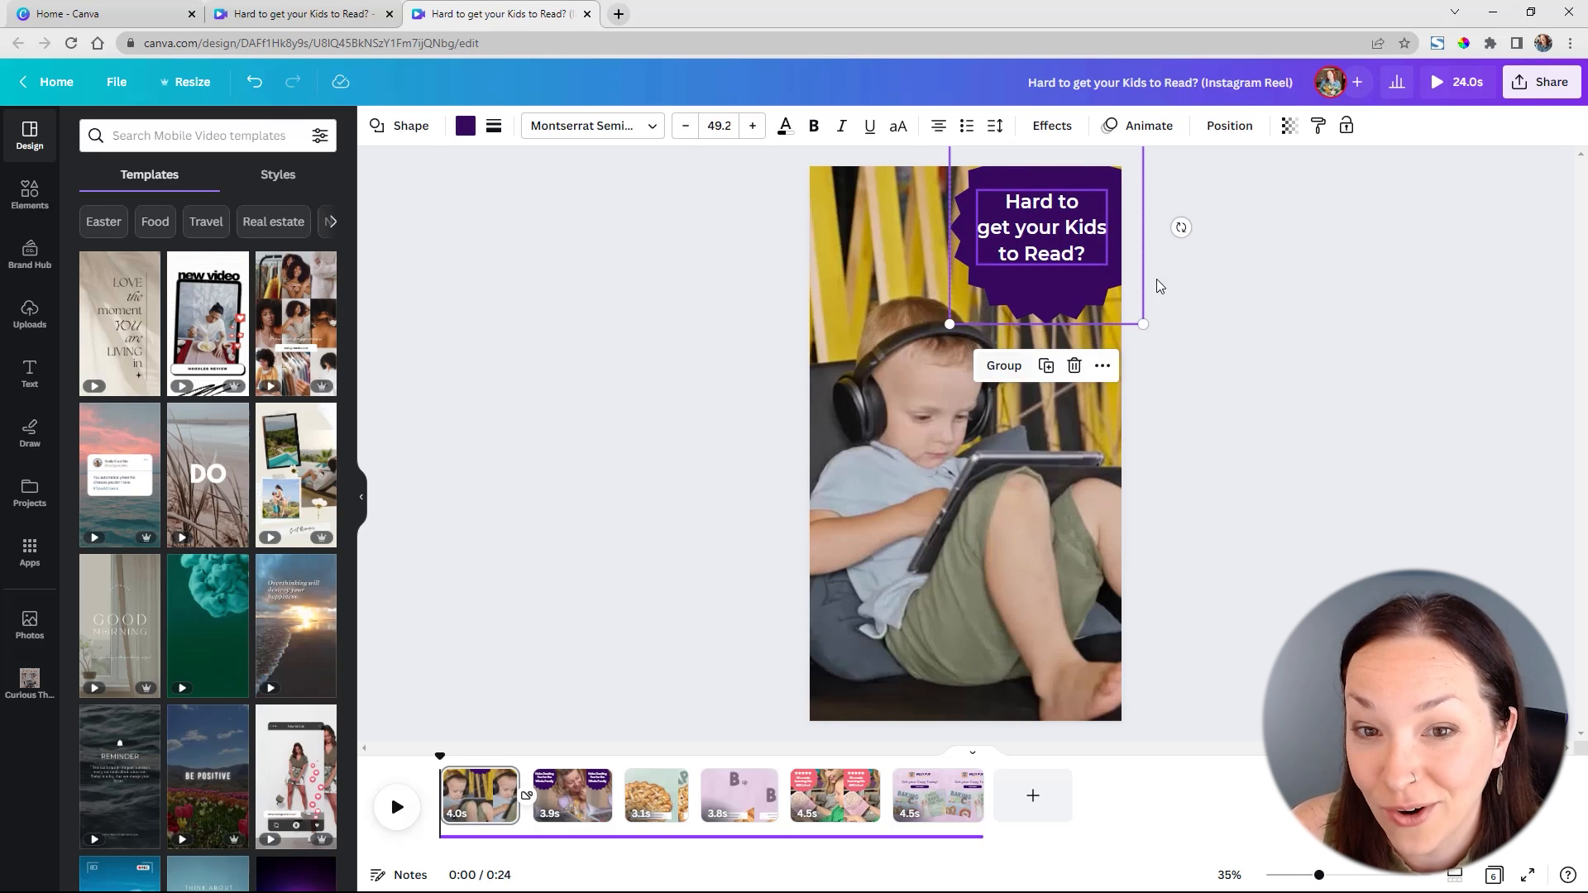
click(1287, 315)
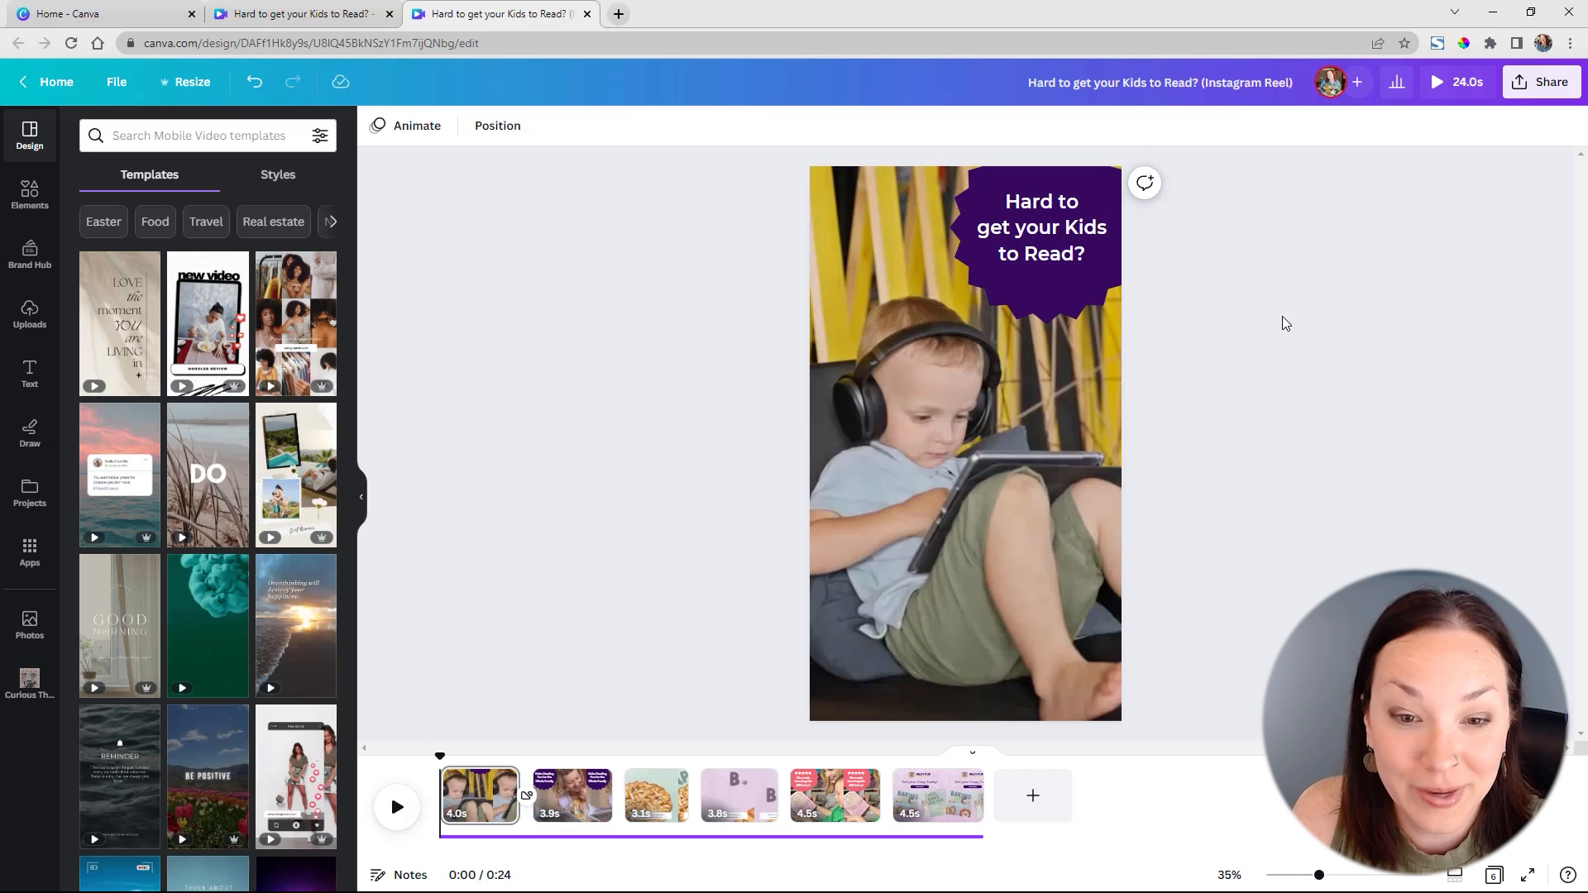